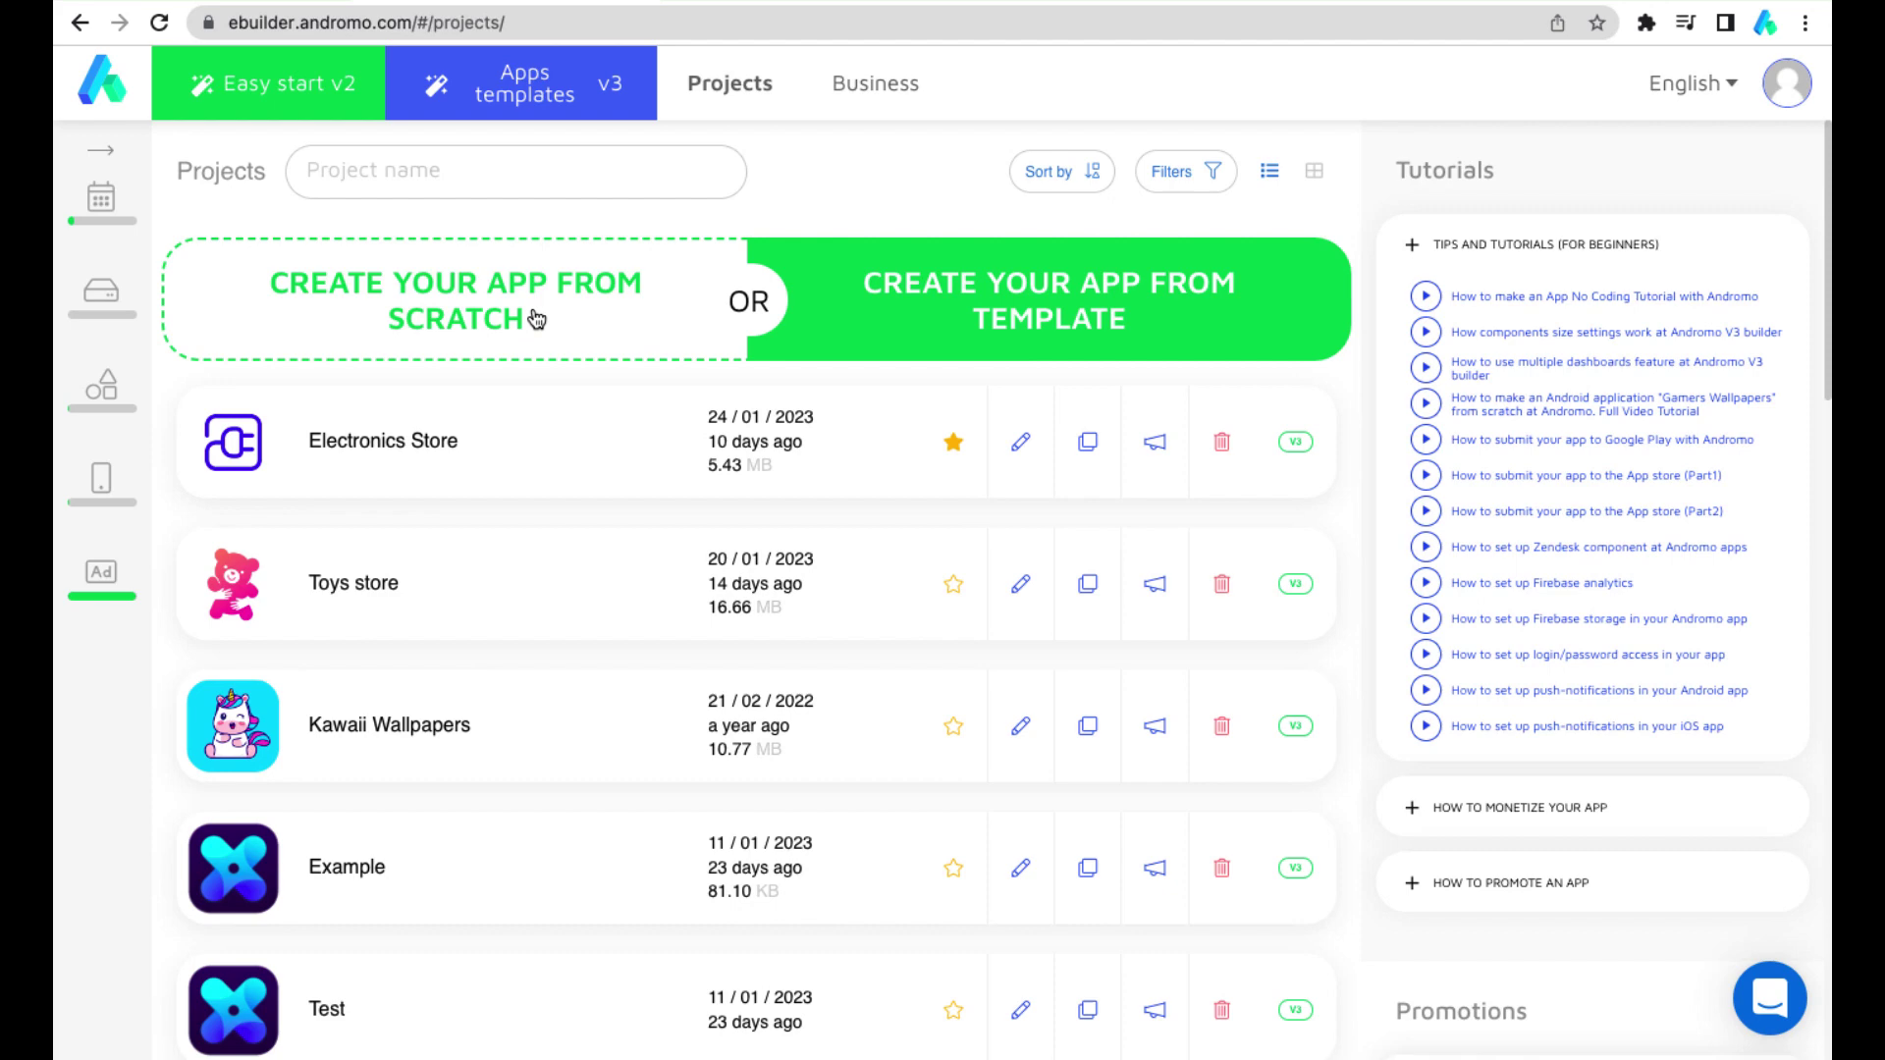
Step: Create a blank app from scratch named 'Andromo shop'
{"action": "left_click", "coordinate": [441, 319]}
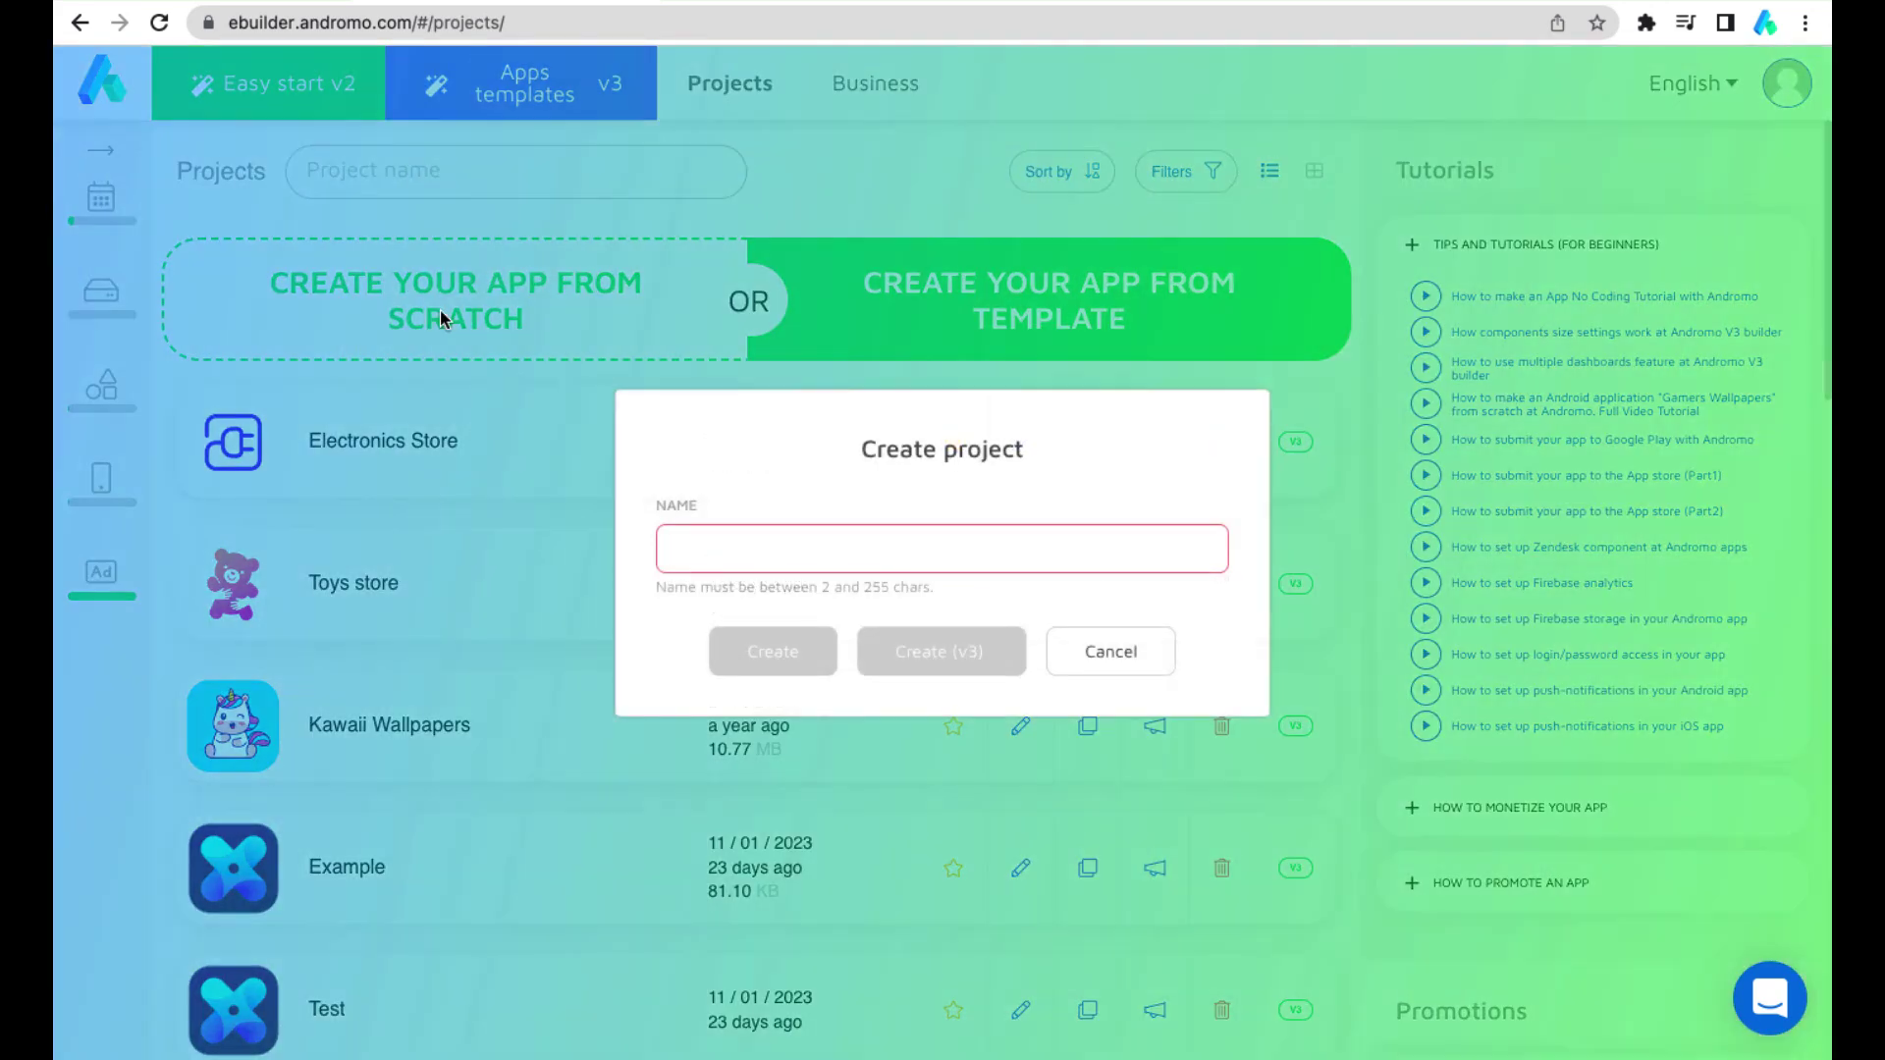
{"action": "type", "text": "Andromo shop"}
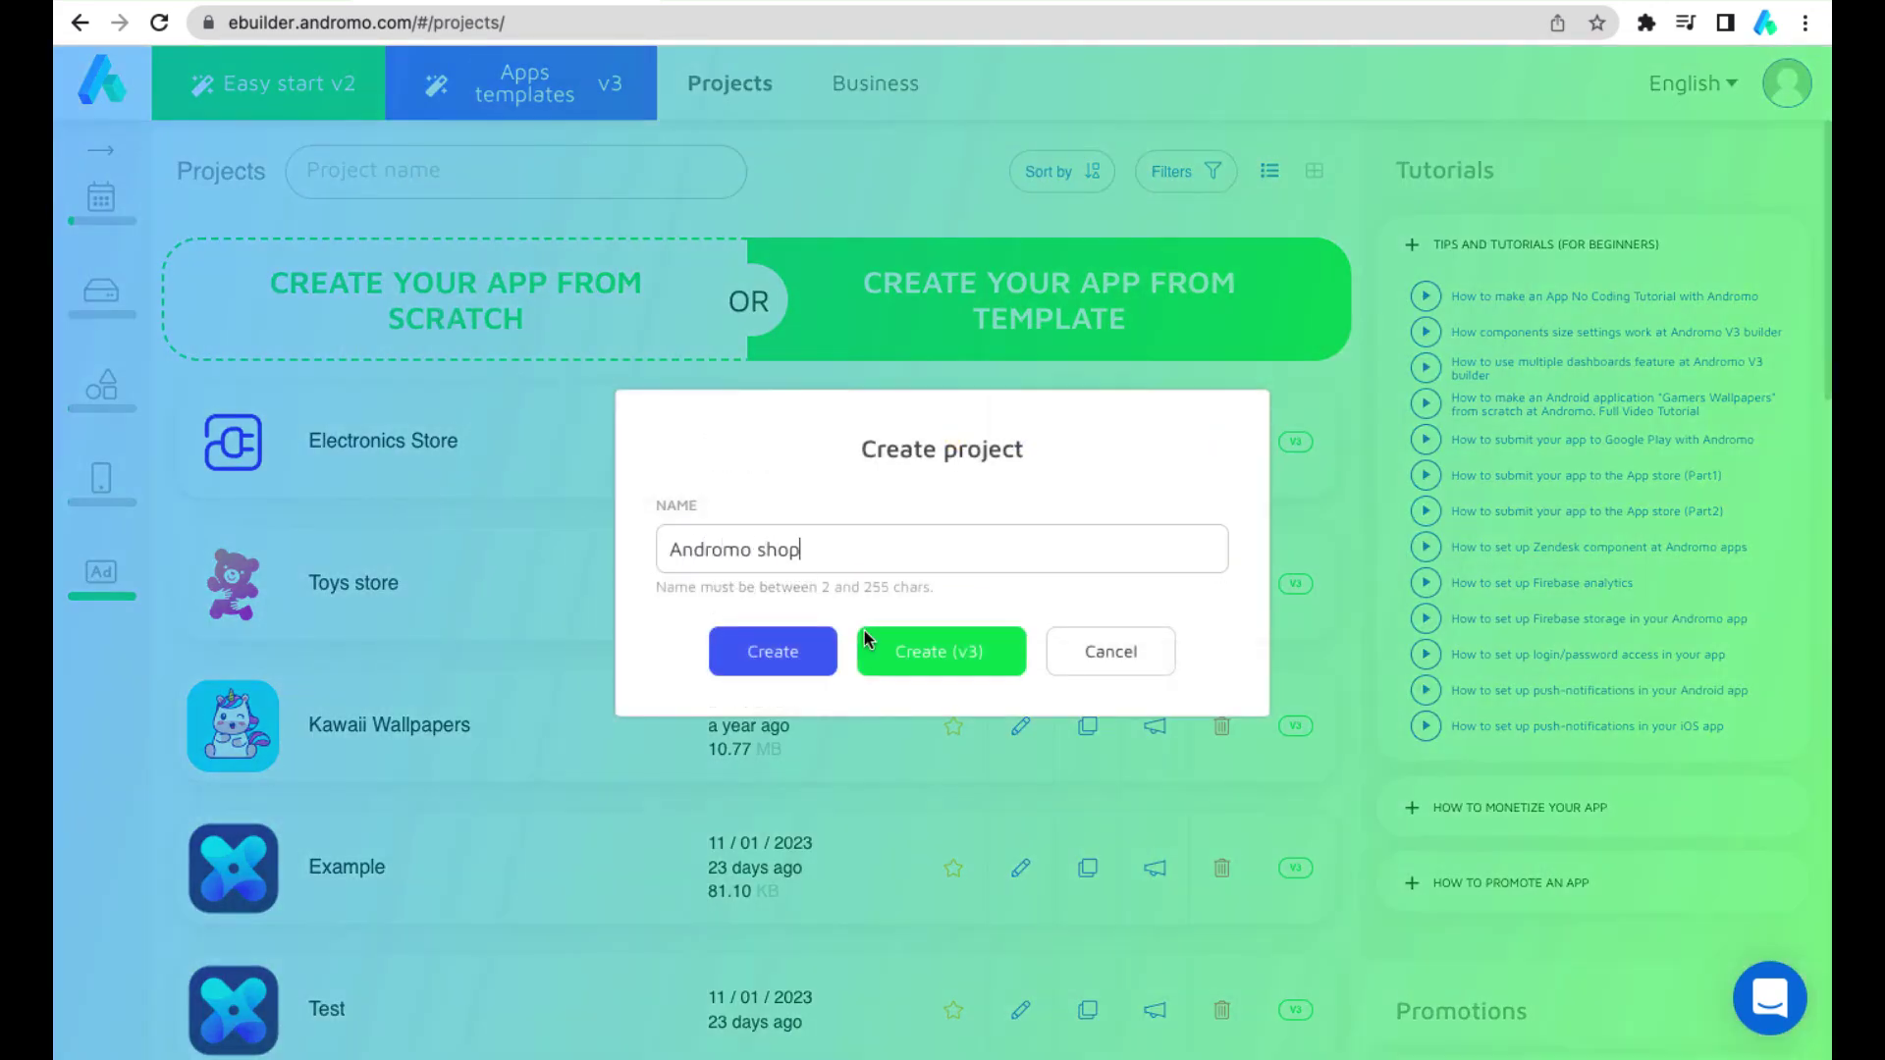
{"action": "left_click", "coordinate": [916, 660]}
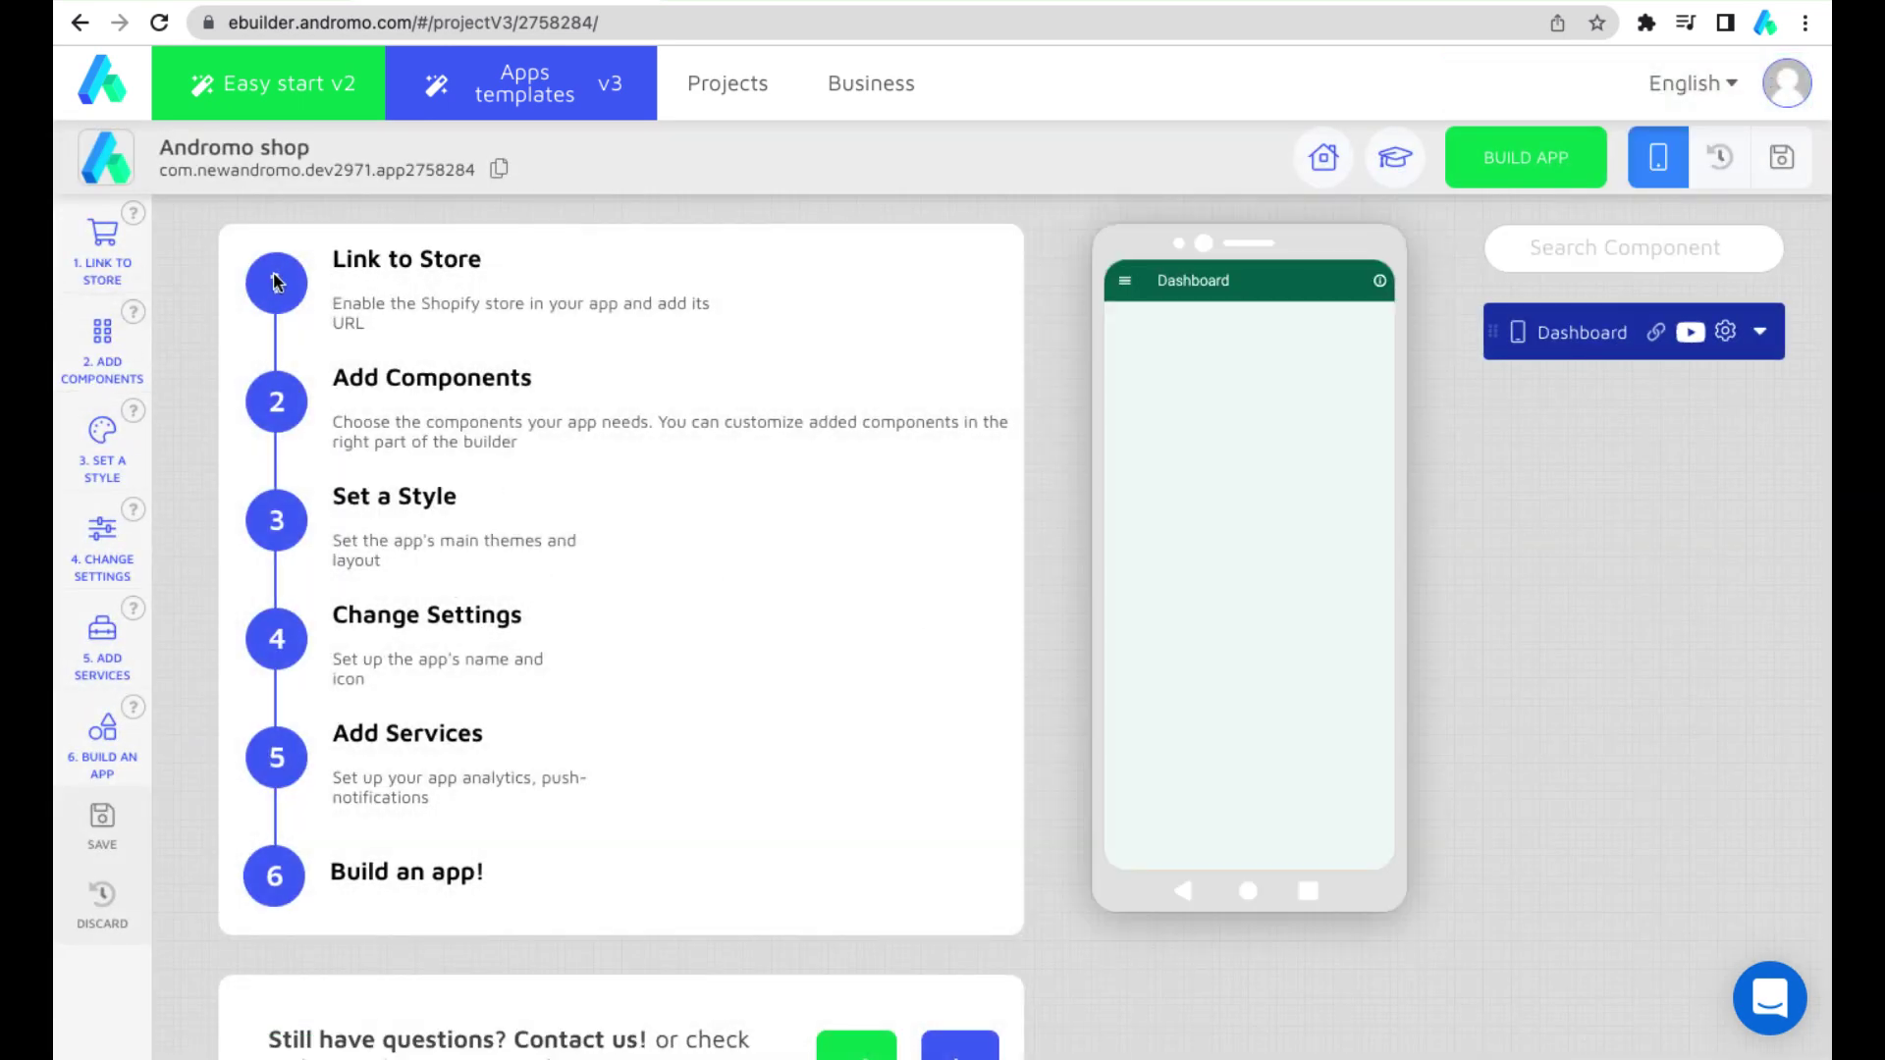
Step: Enable Shopify in Shopify Settings and link the andromo-shop.myshopify.com store
{"action": "left_click", "coordinate": [103, 265]}
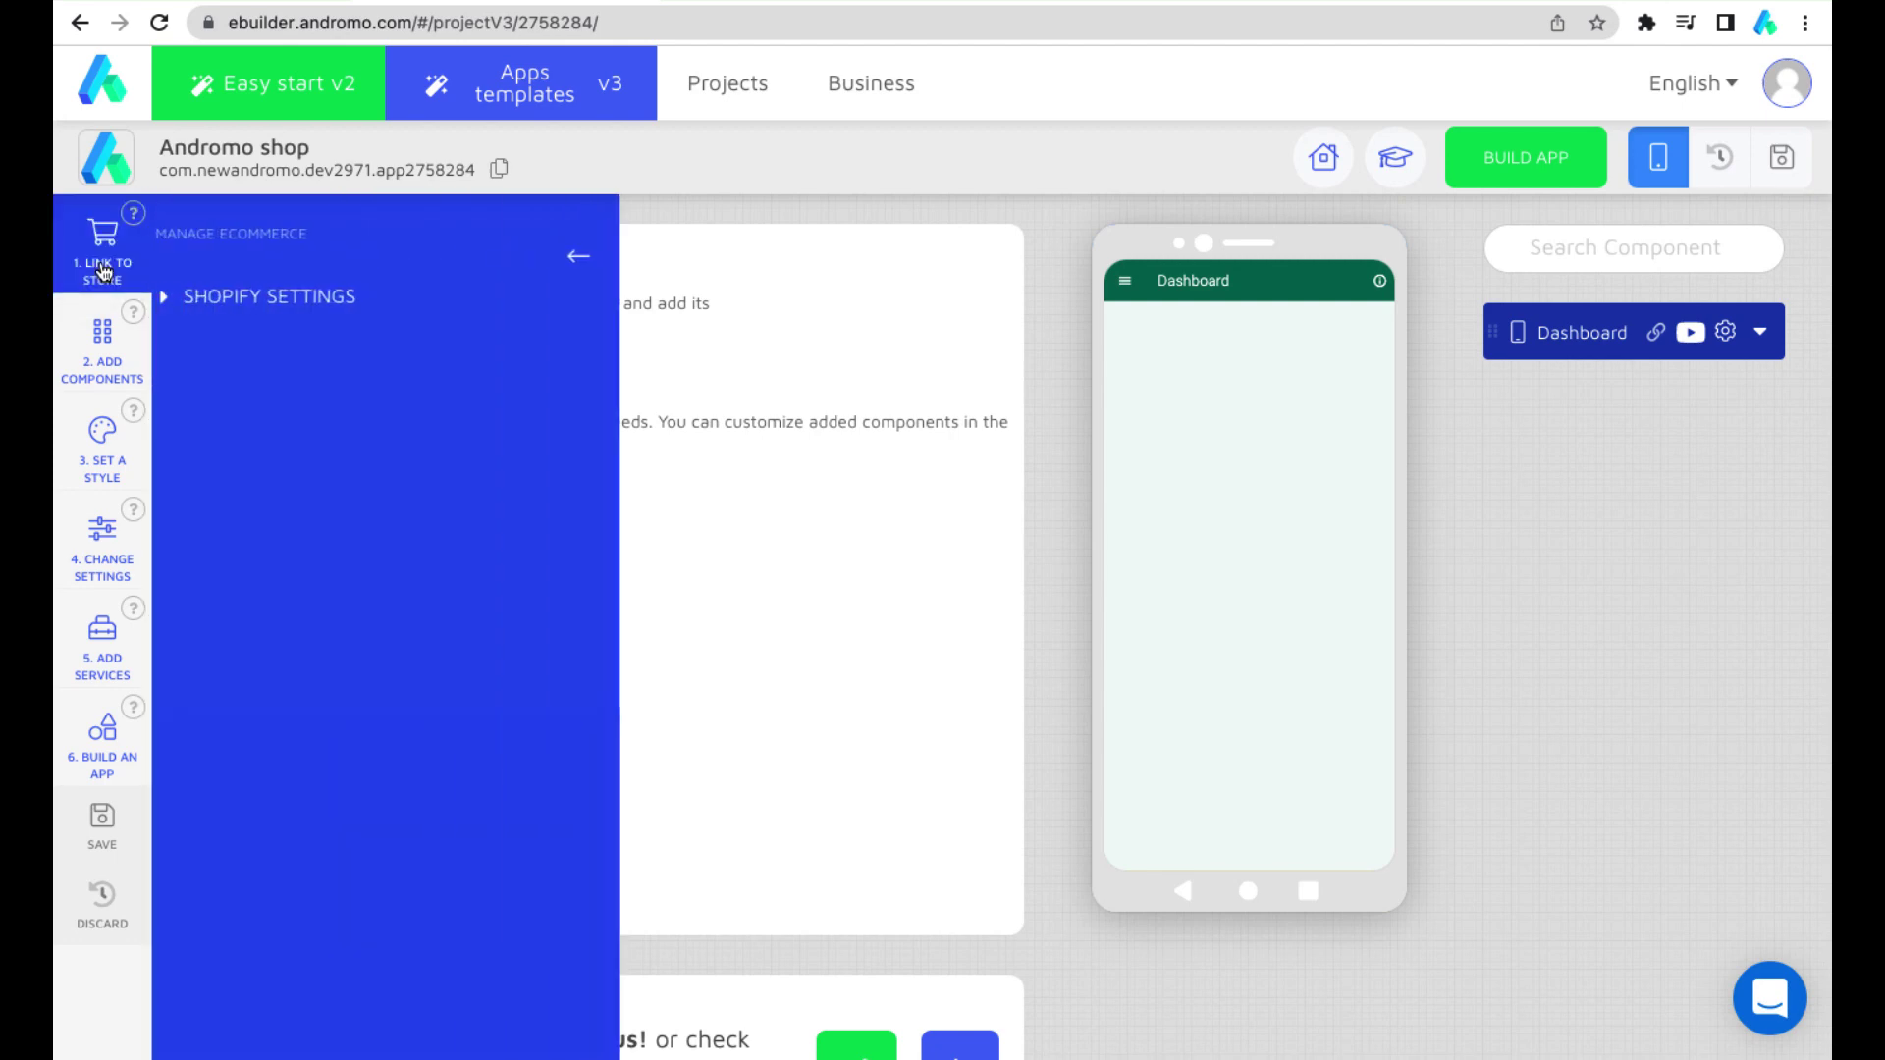
{"action": "left_click", "coordinate": [189, 300]}
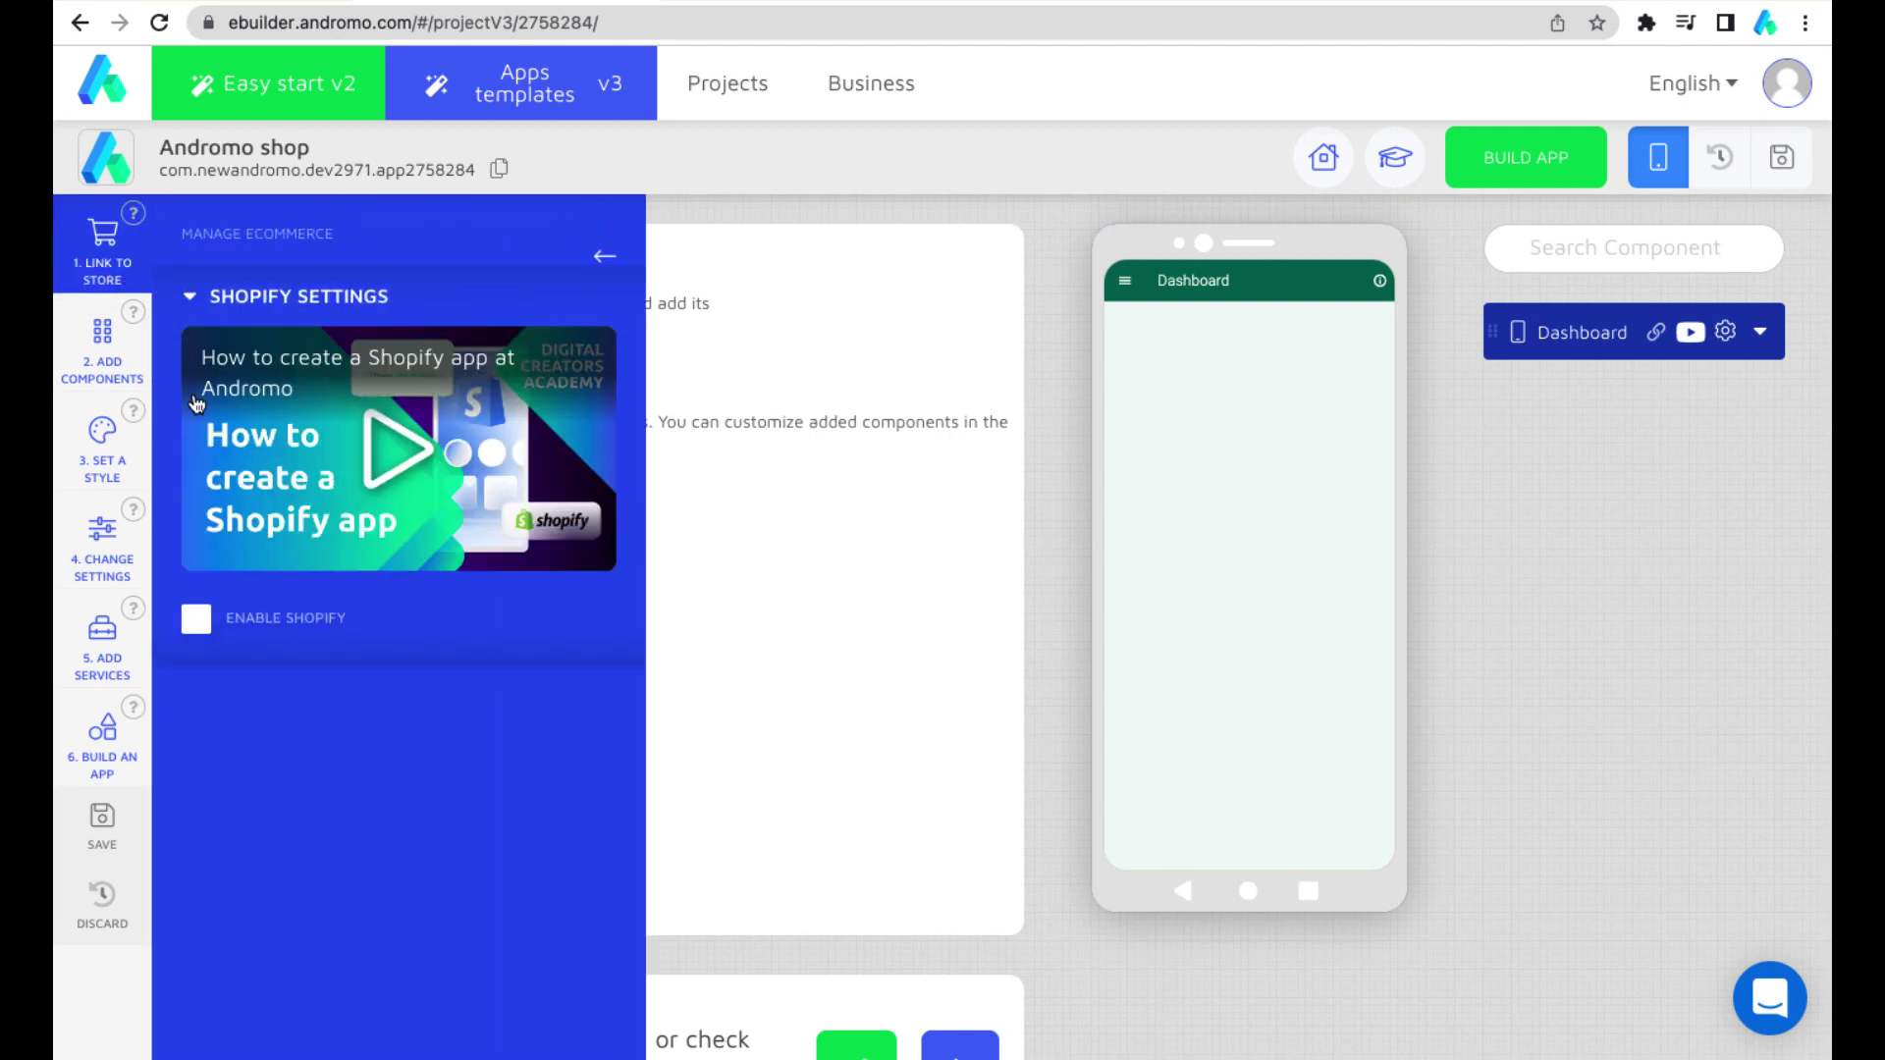
{"action": "left_click", "coordinate": [199, 621]}
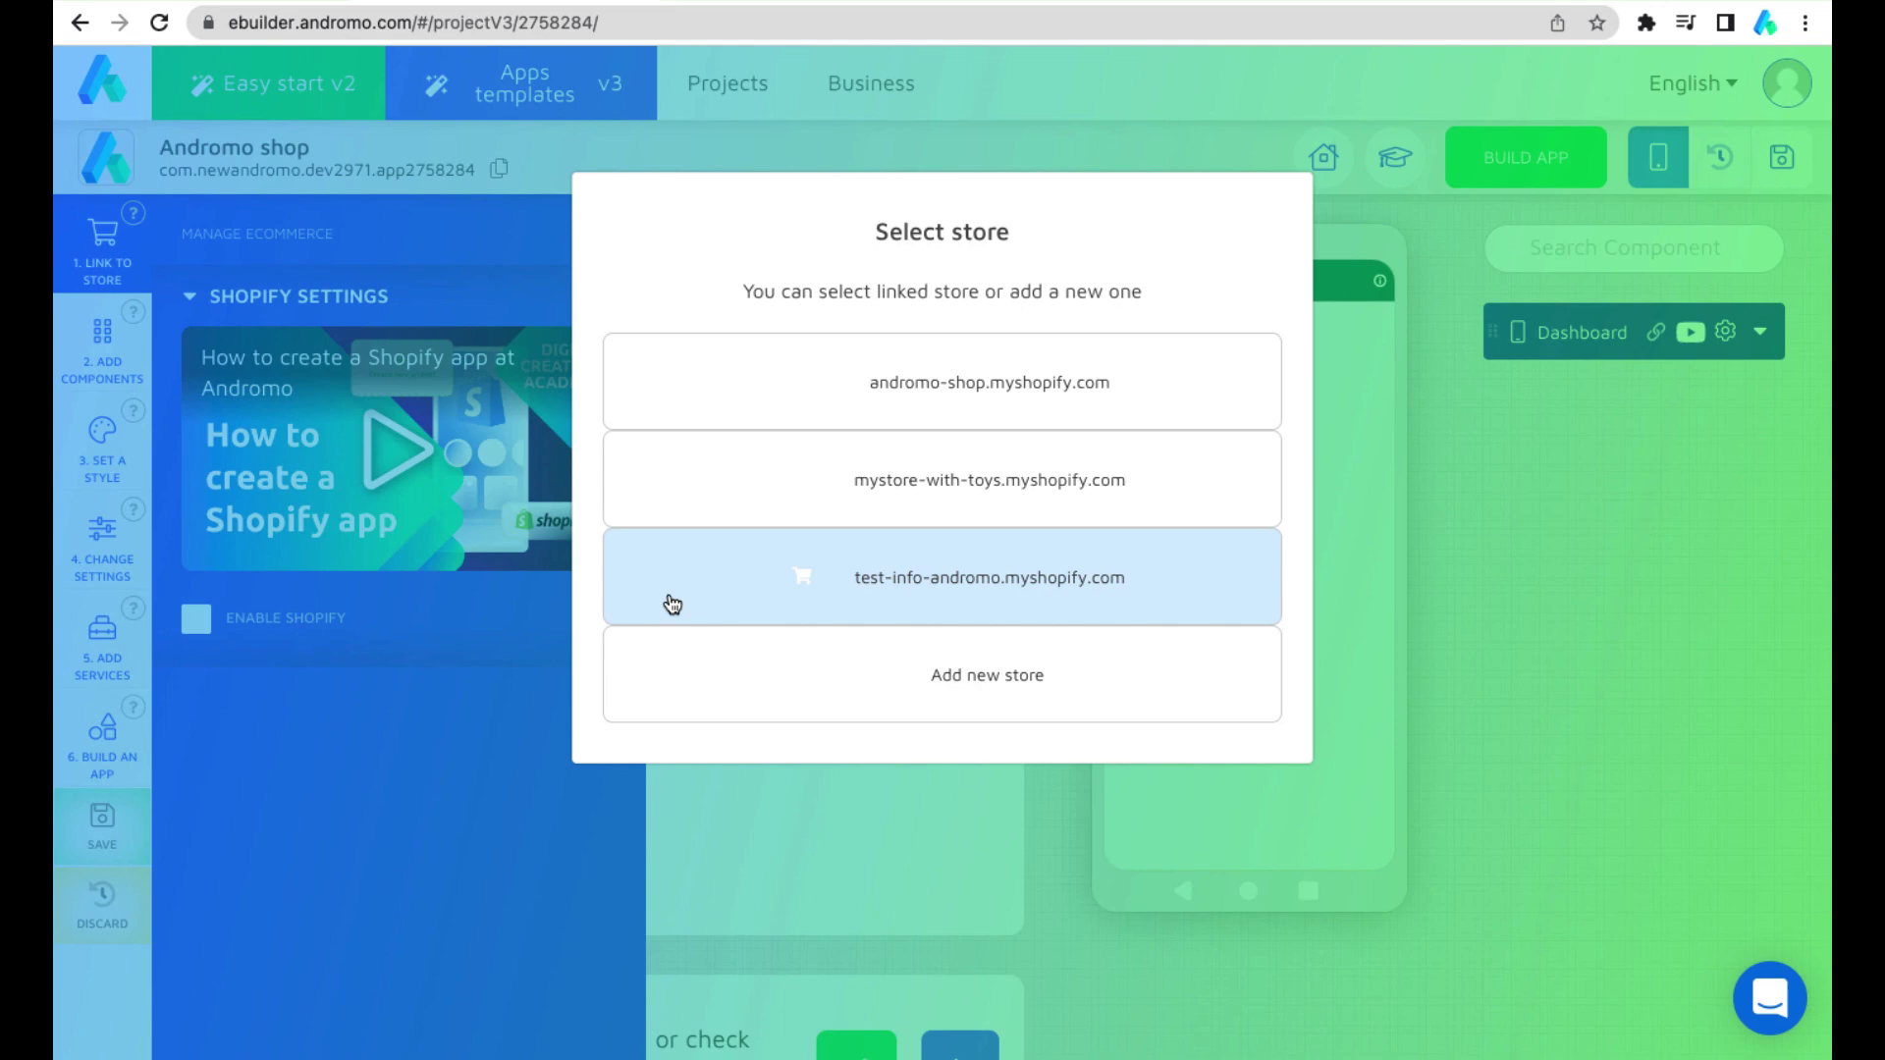
{"action": "left_click", "coordinate": [905, 416]}
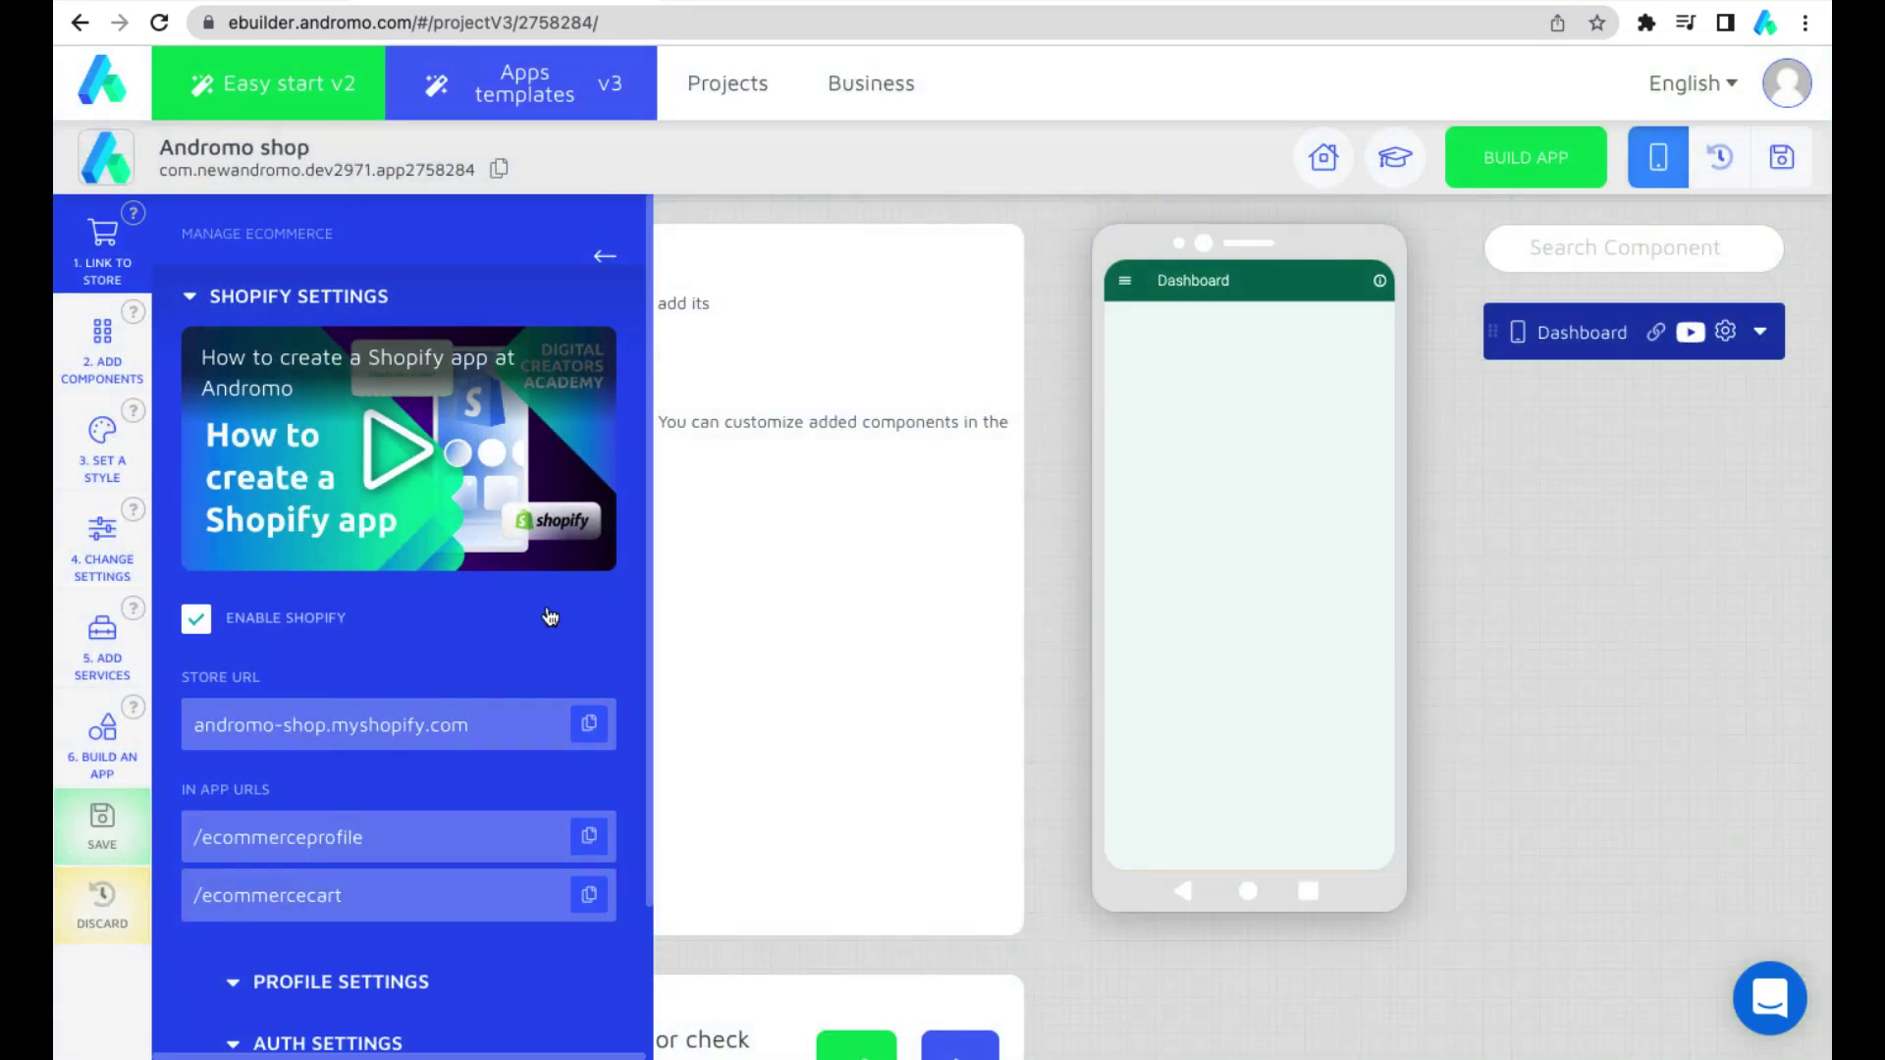
{"action": "left_click", "coordinate": [605, 257]}
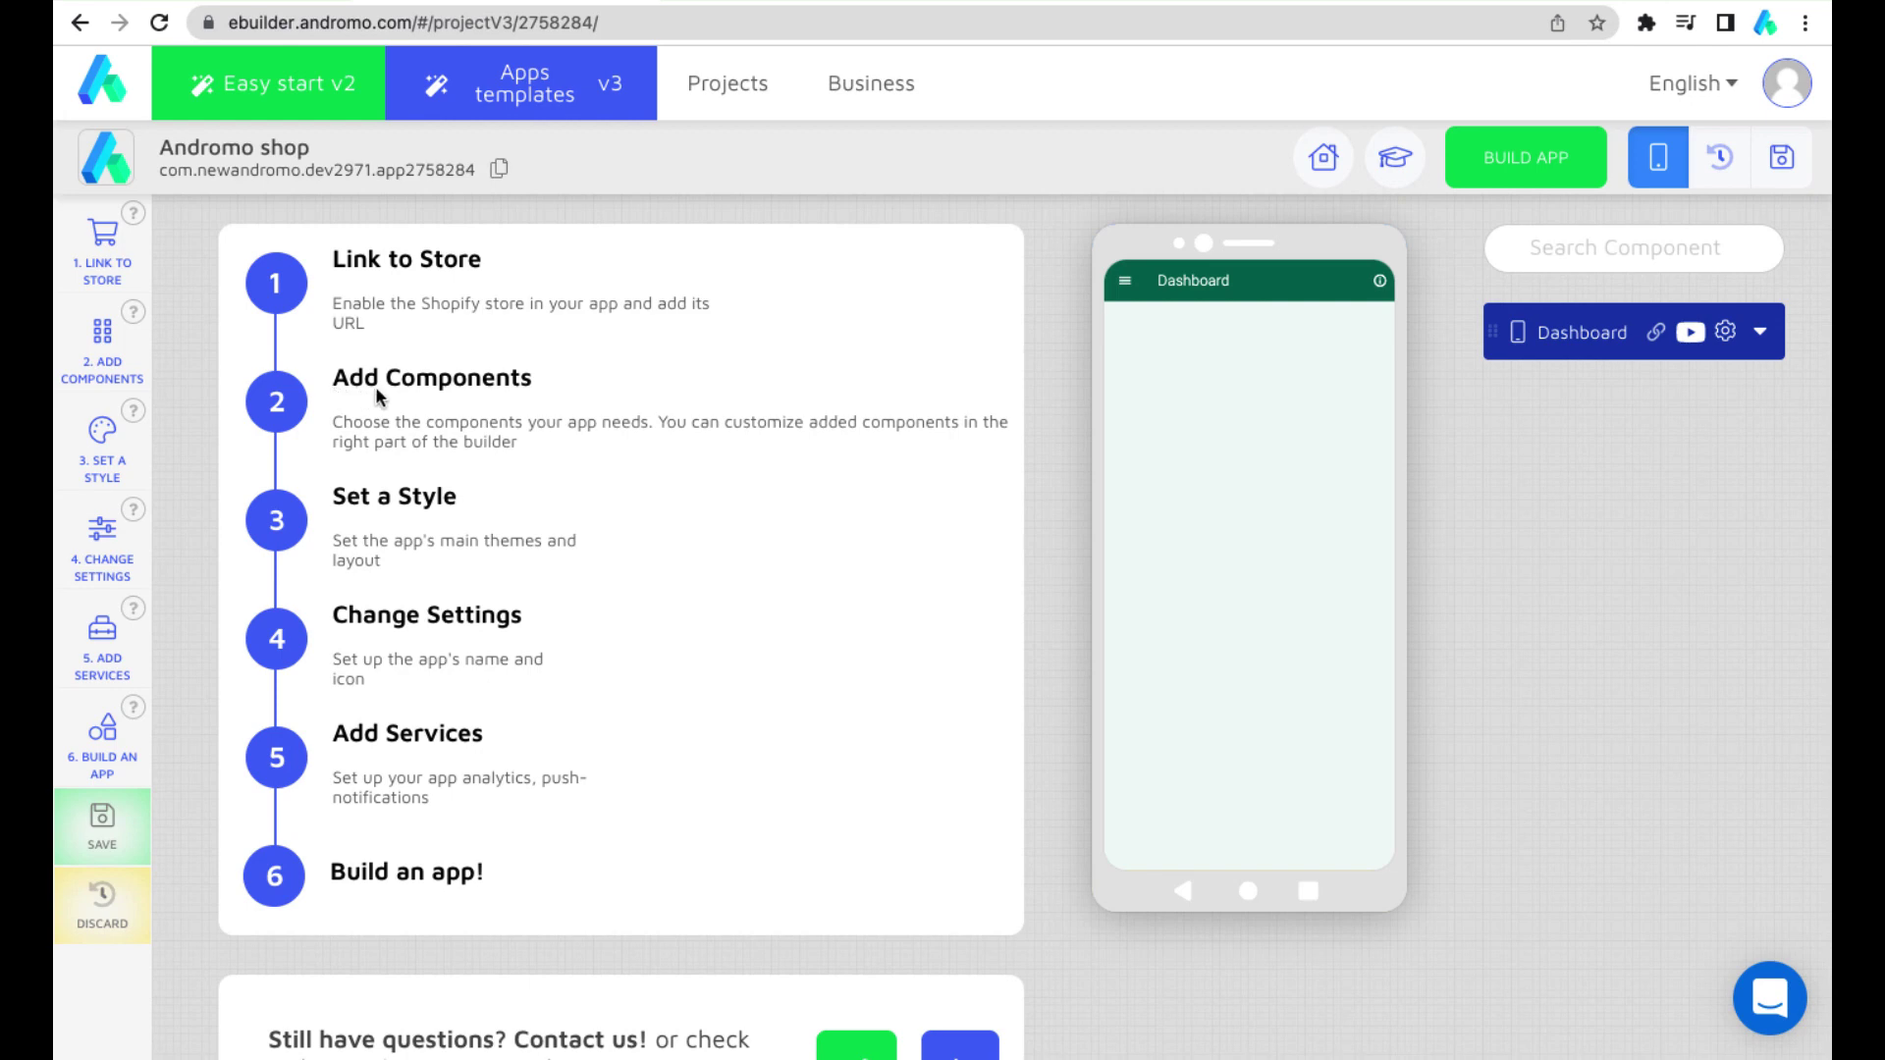
Step: Add an Ecommerce Collection card to the dashboard and select its collection ID field
{"action": "left_click", "coordinate": [111, 355]}
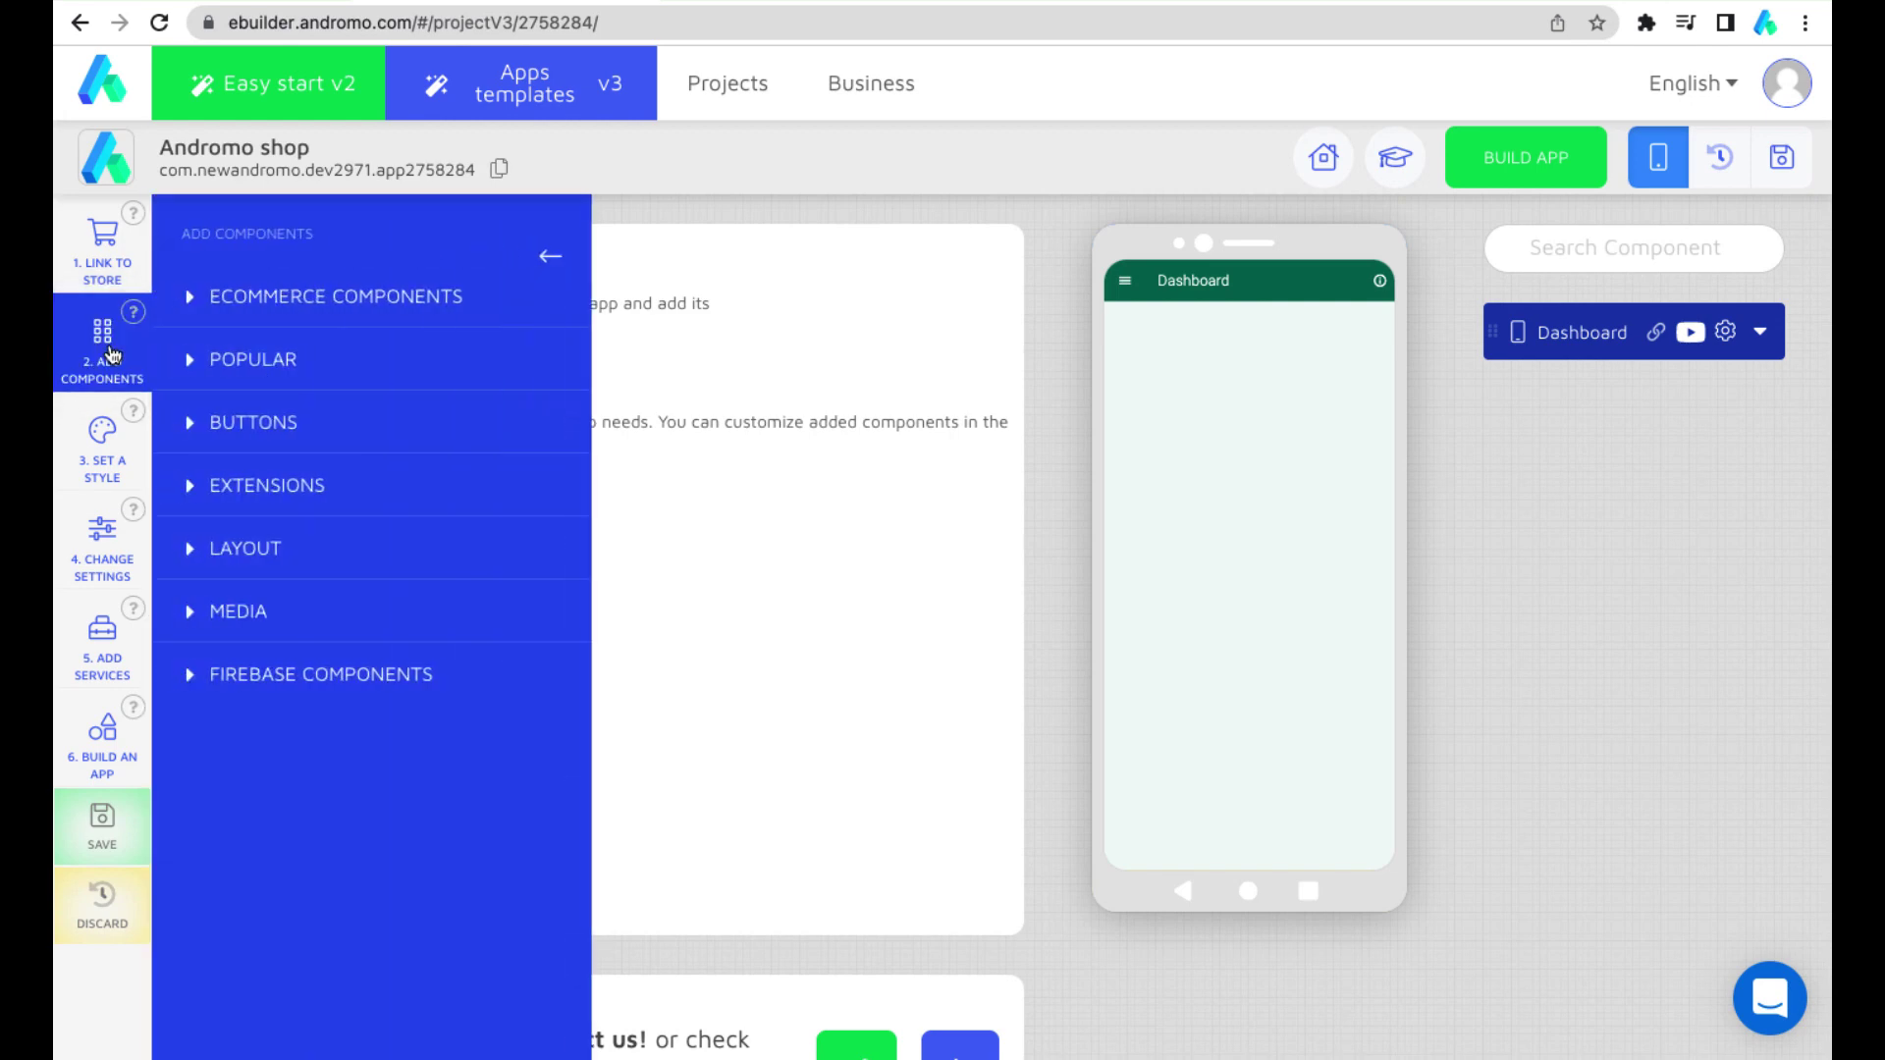
{"action": "left_click", "coordinate": [178, 310]}
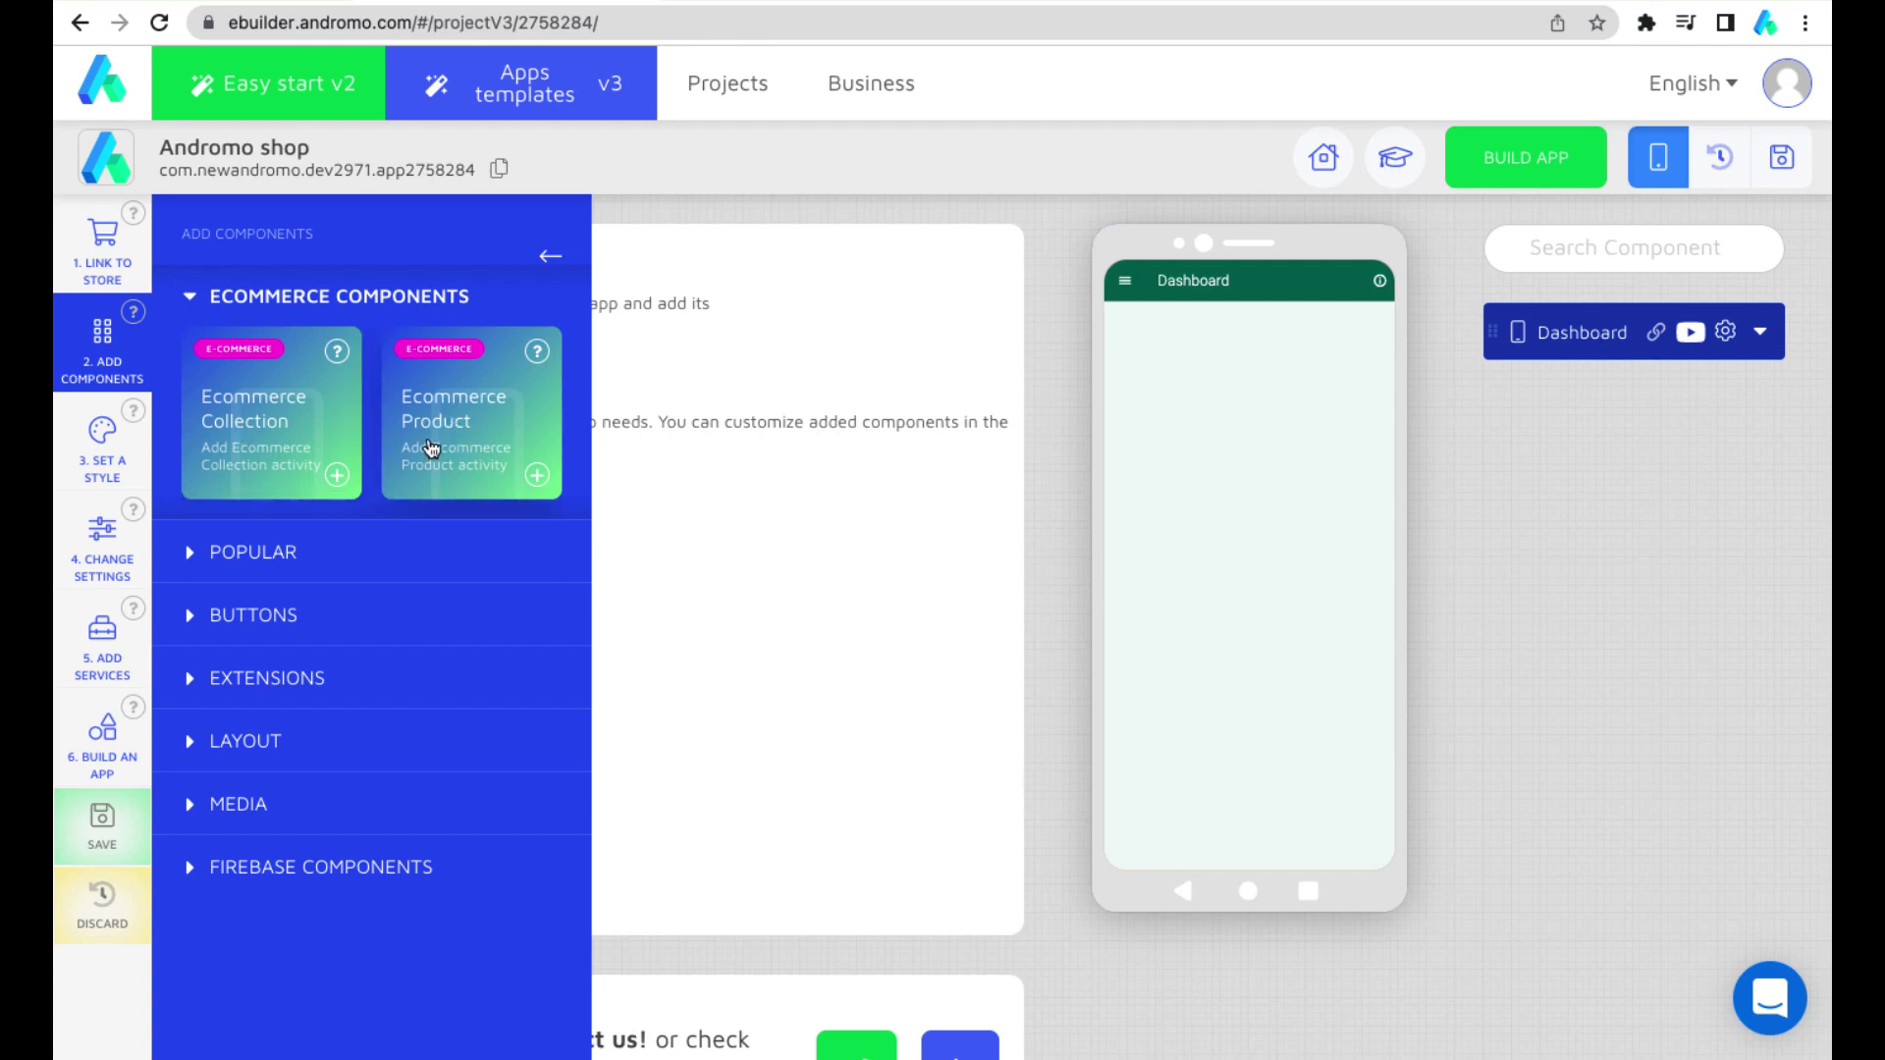
{"action": "left_click", "coordinate": [334, 483]}
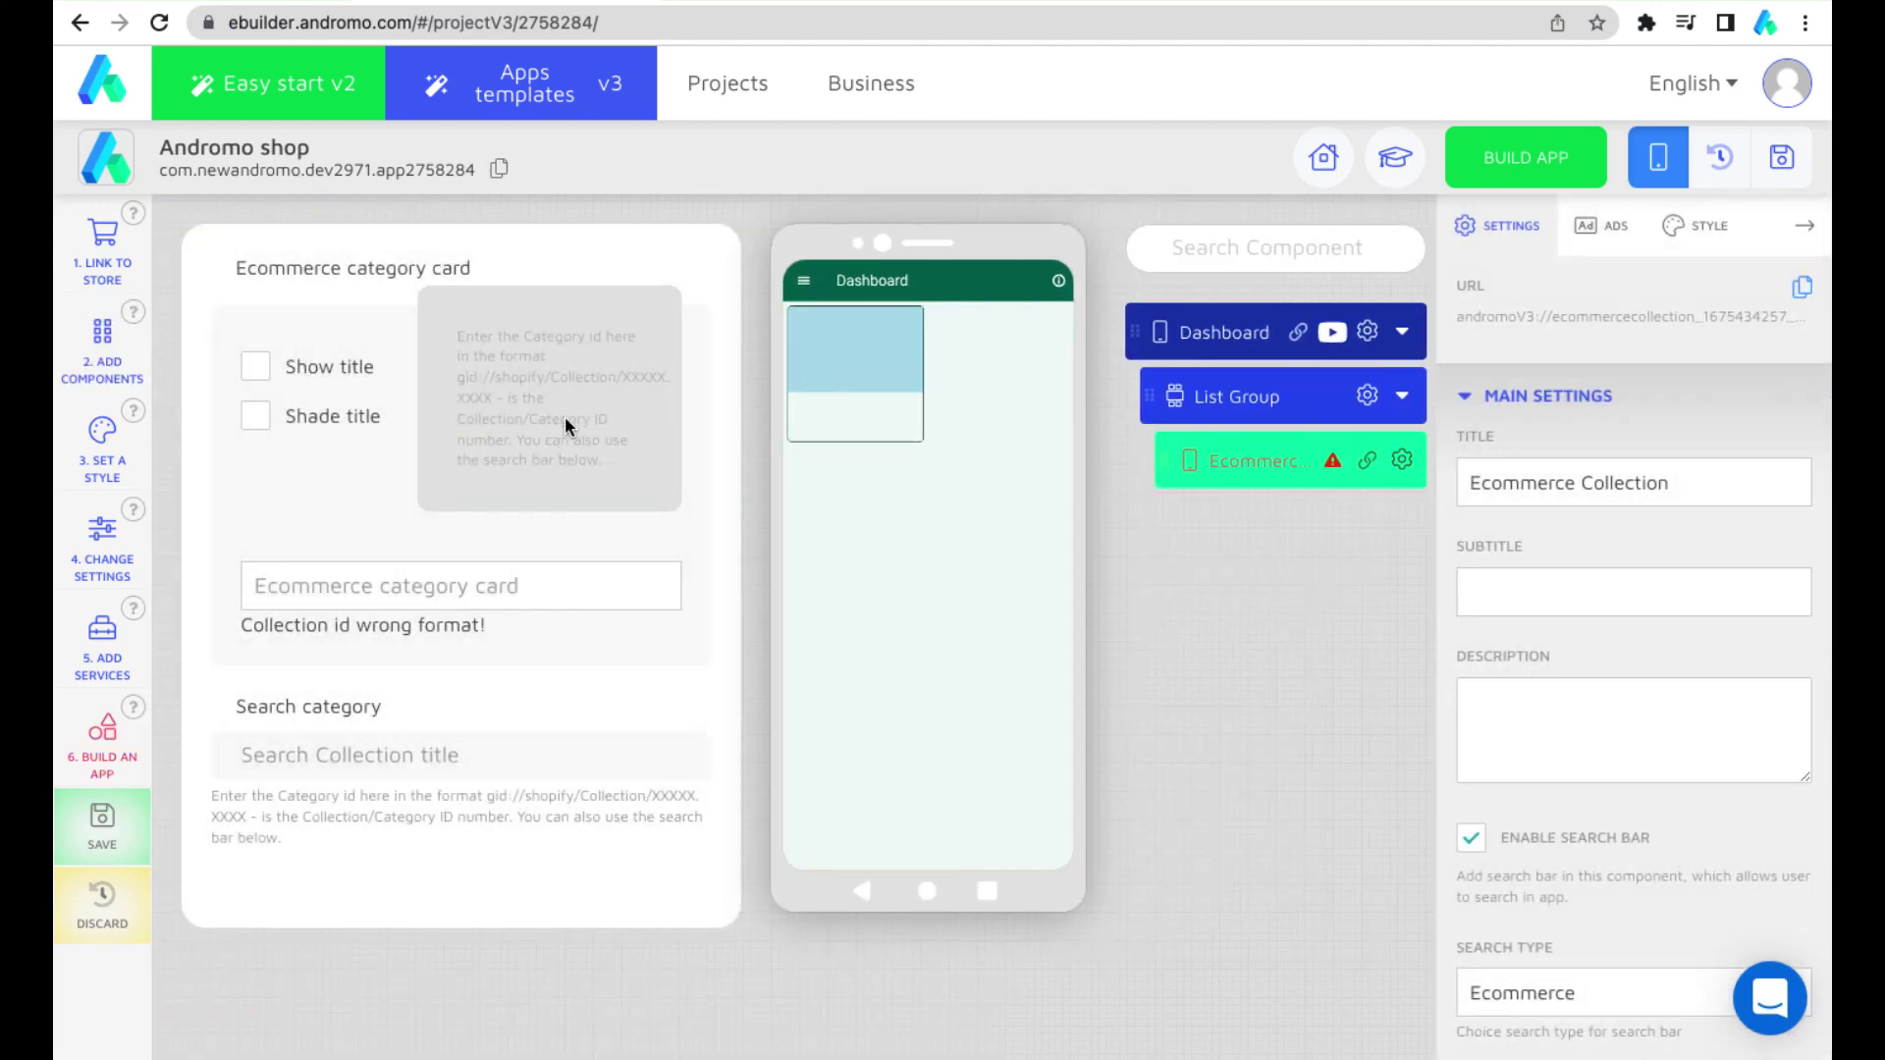
{"action": "left_click", "coordinate": [599, 595]}
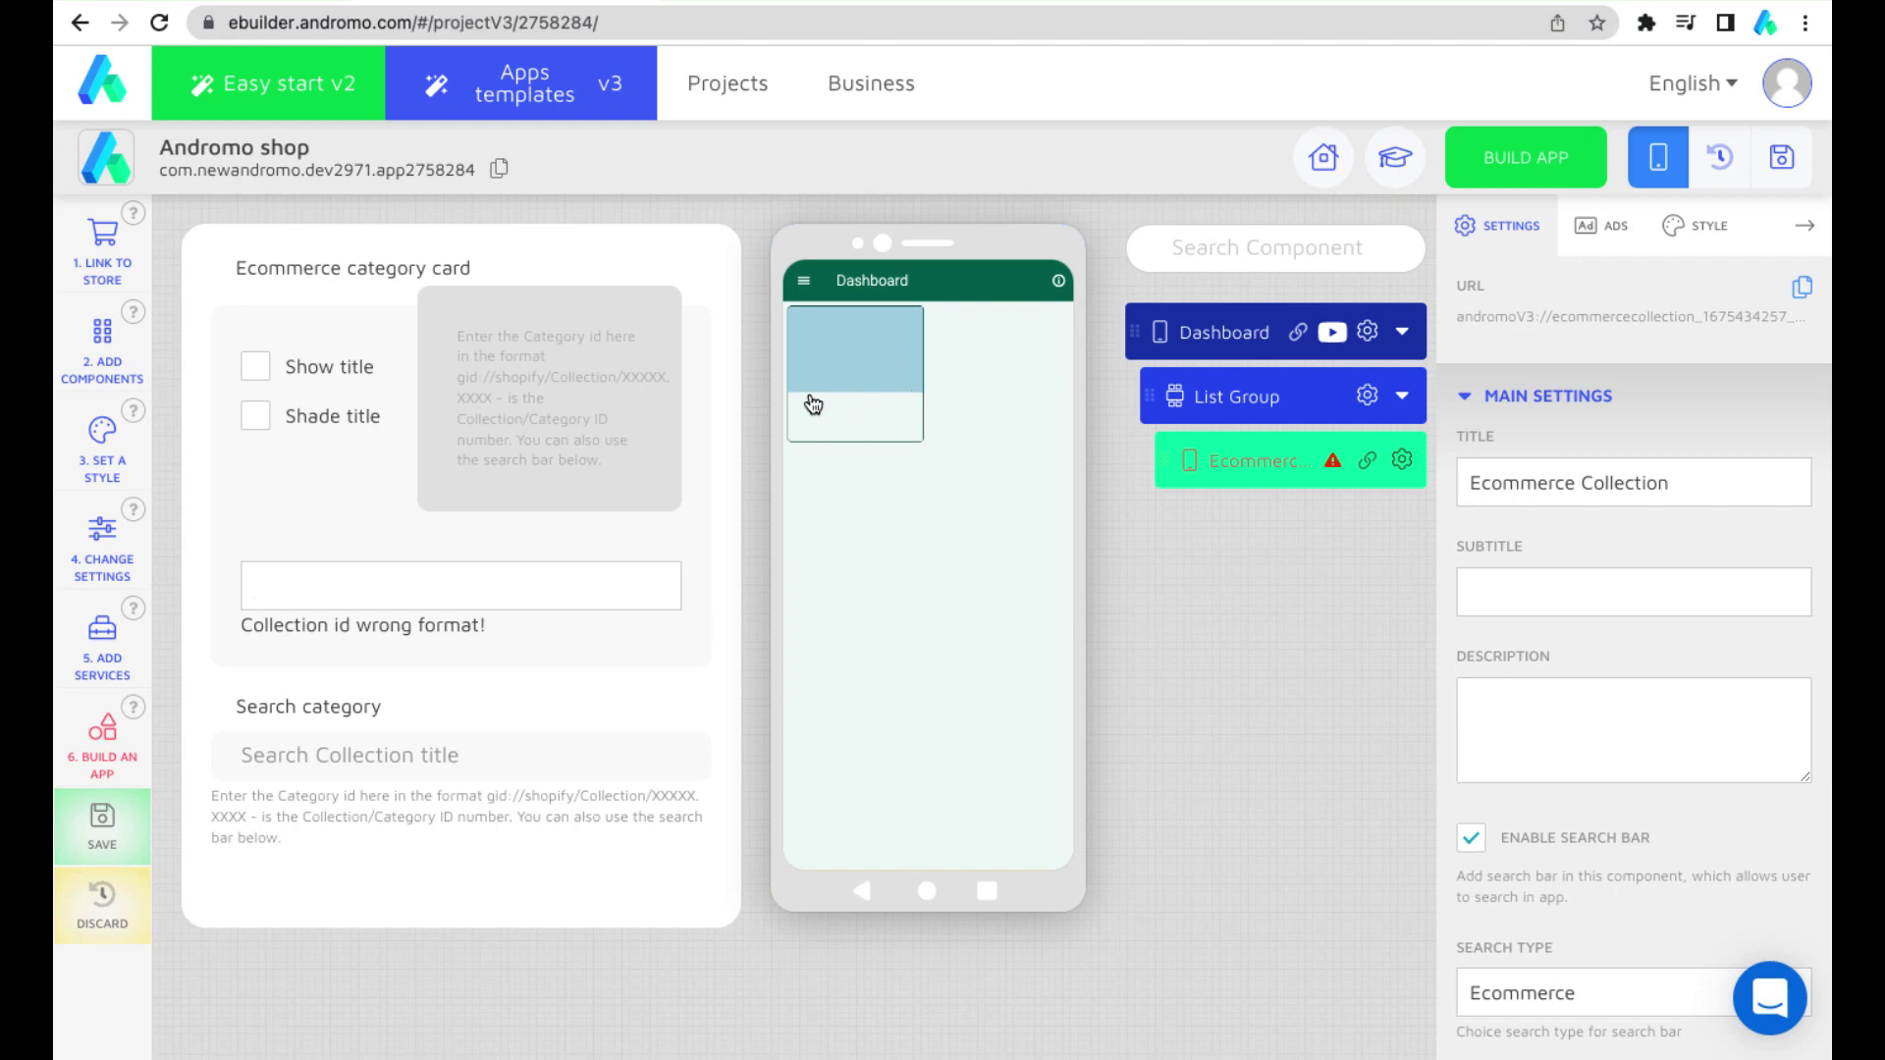
Step: Open the Gaming collection in Shopify Admin and select its ID in the address
{"action": "left_click", "coordinate": [277, 5]}
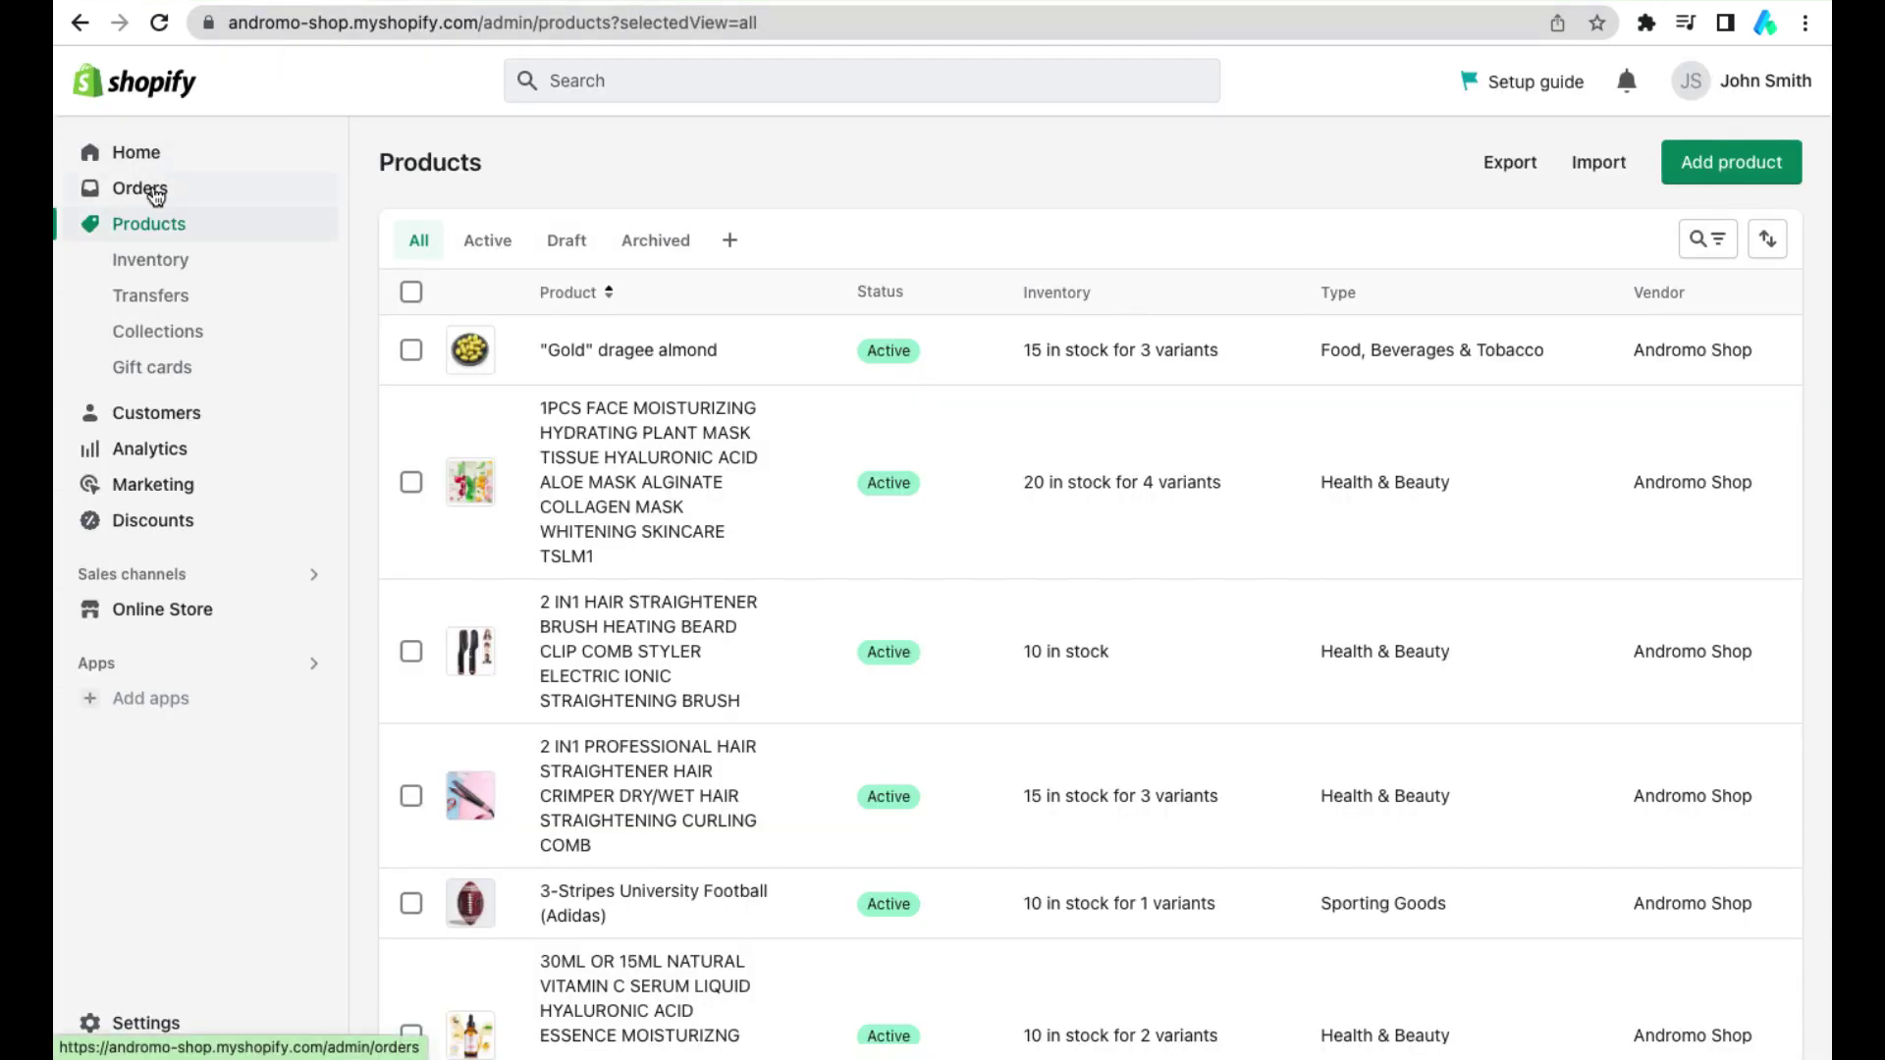
{"action": "left_click", "coordinate": [156, 329]}
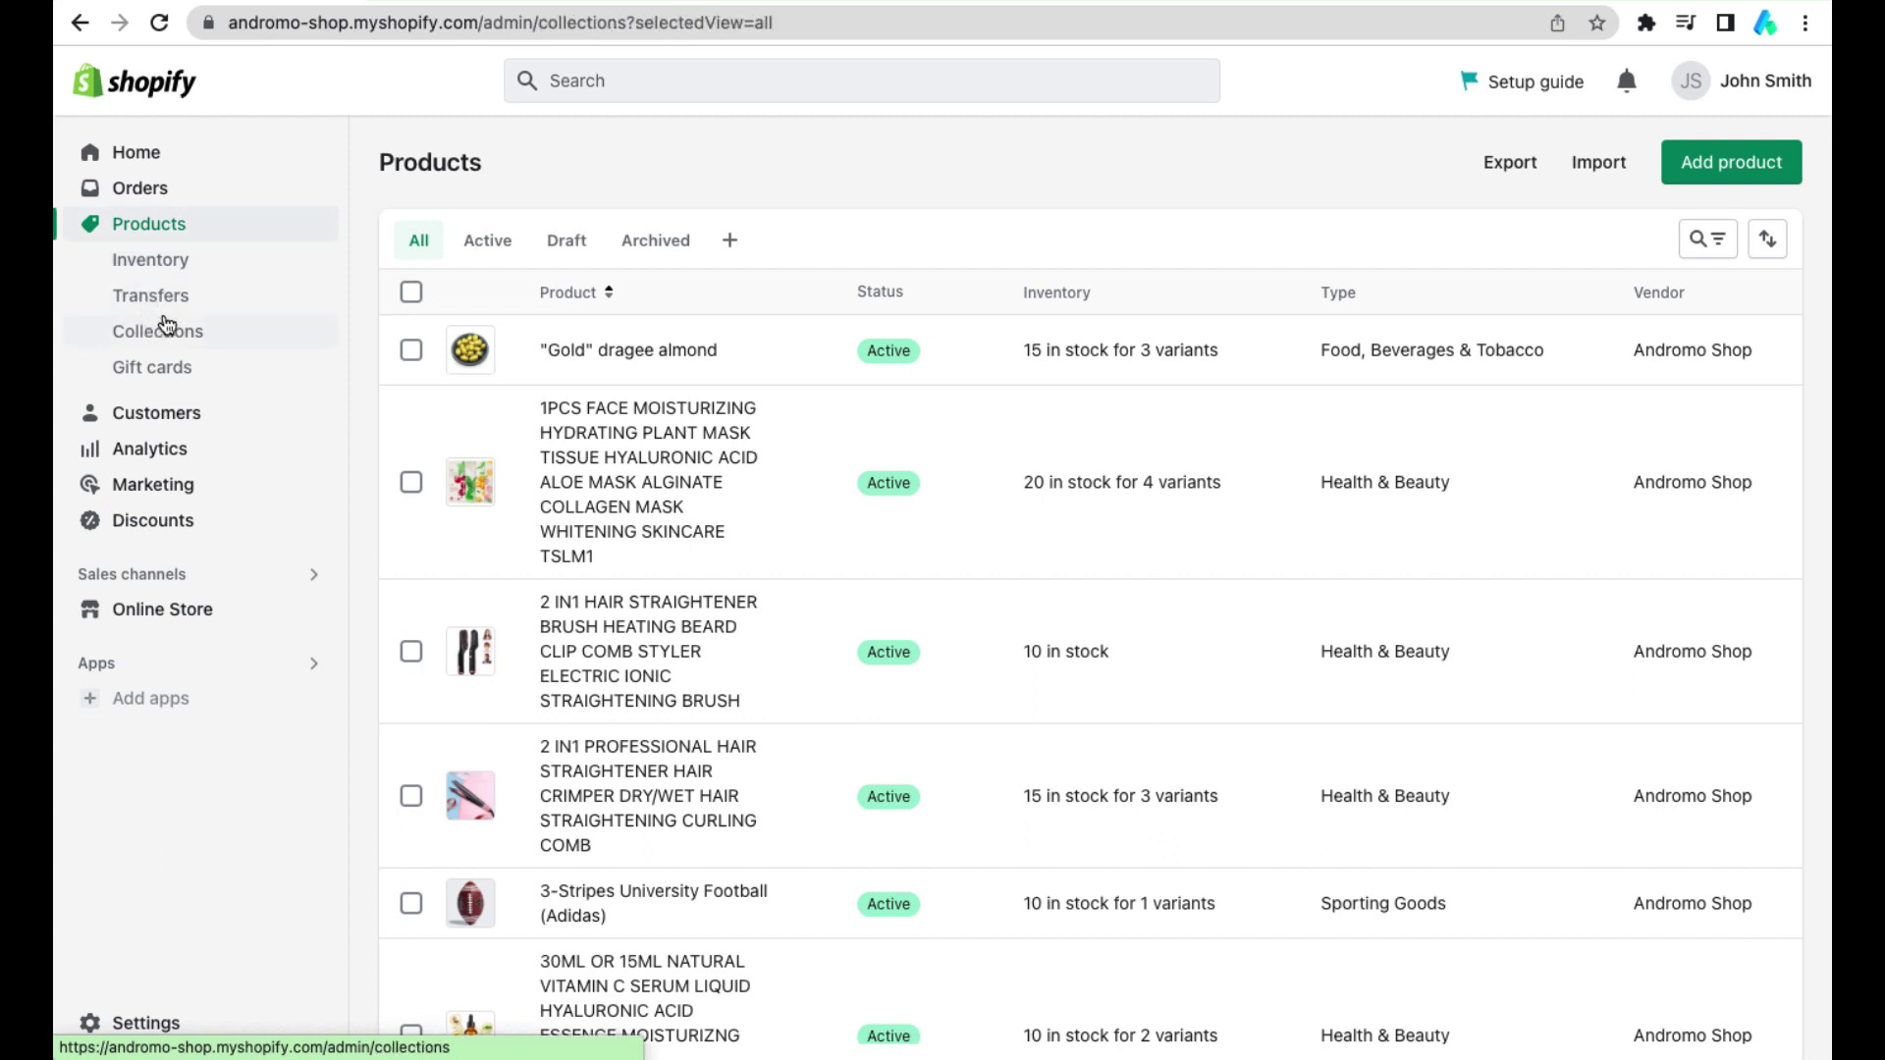
{"action": "left_click", "coordinate": [545, 350]}
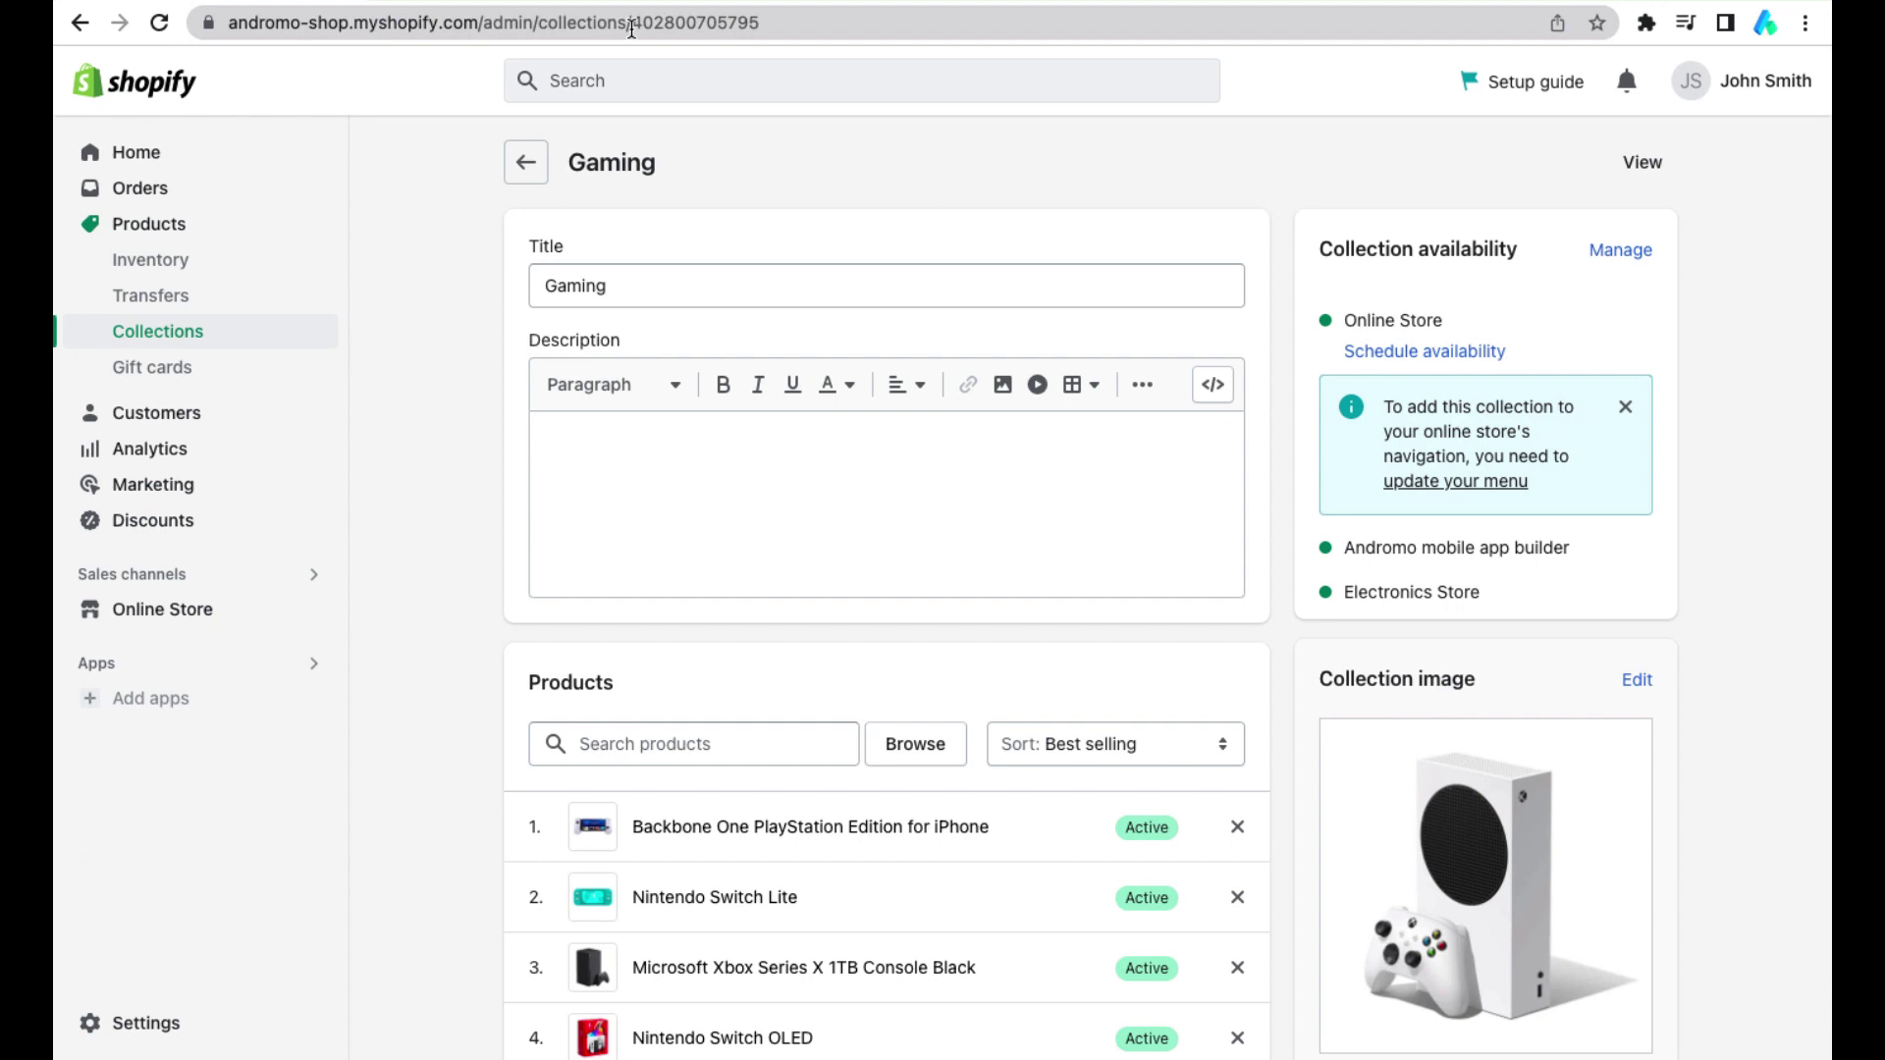
{"action": "left_click_drag", "start_coordinate": [631, 27], "coordinate": [766, 28]}
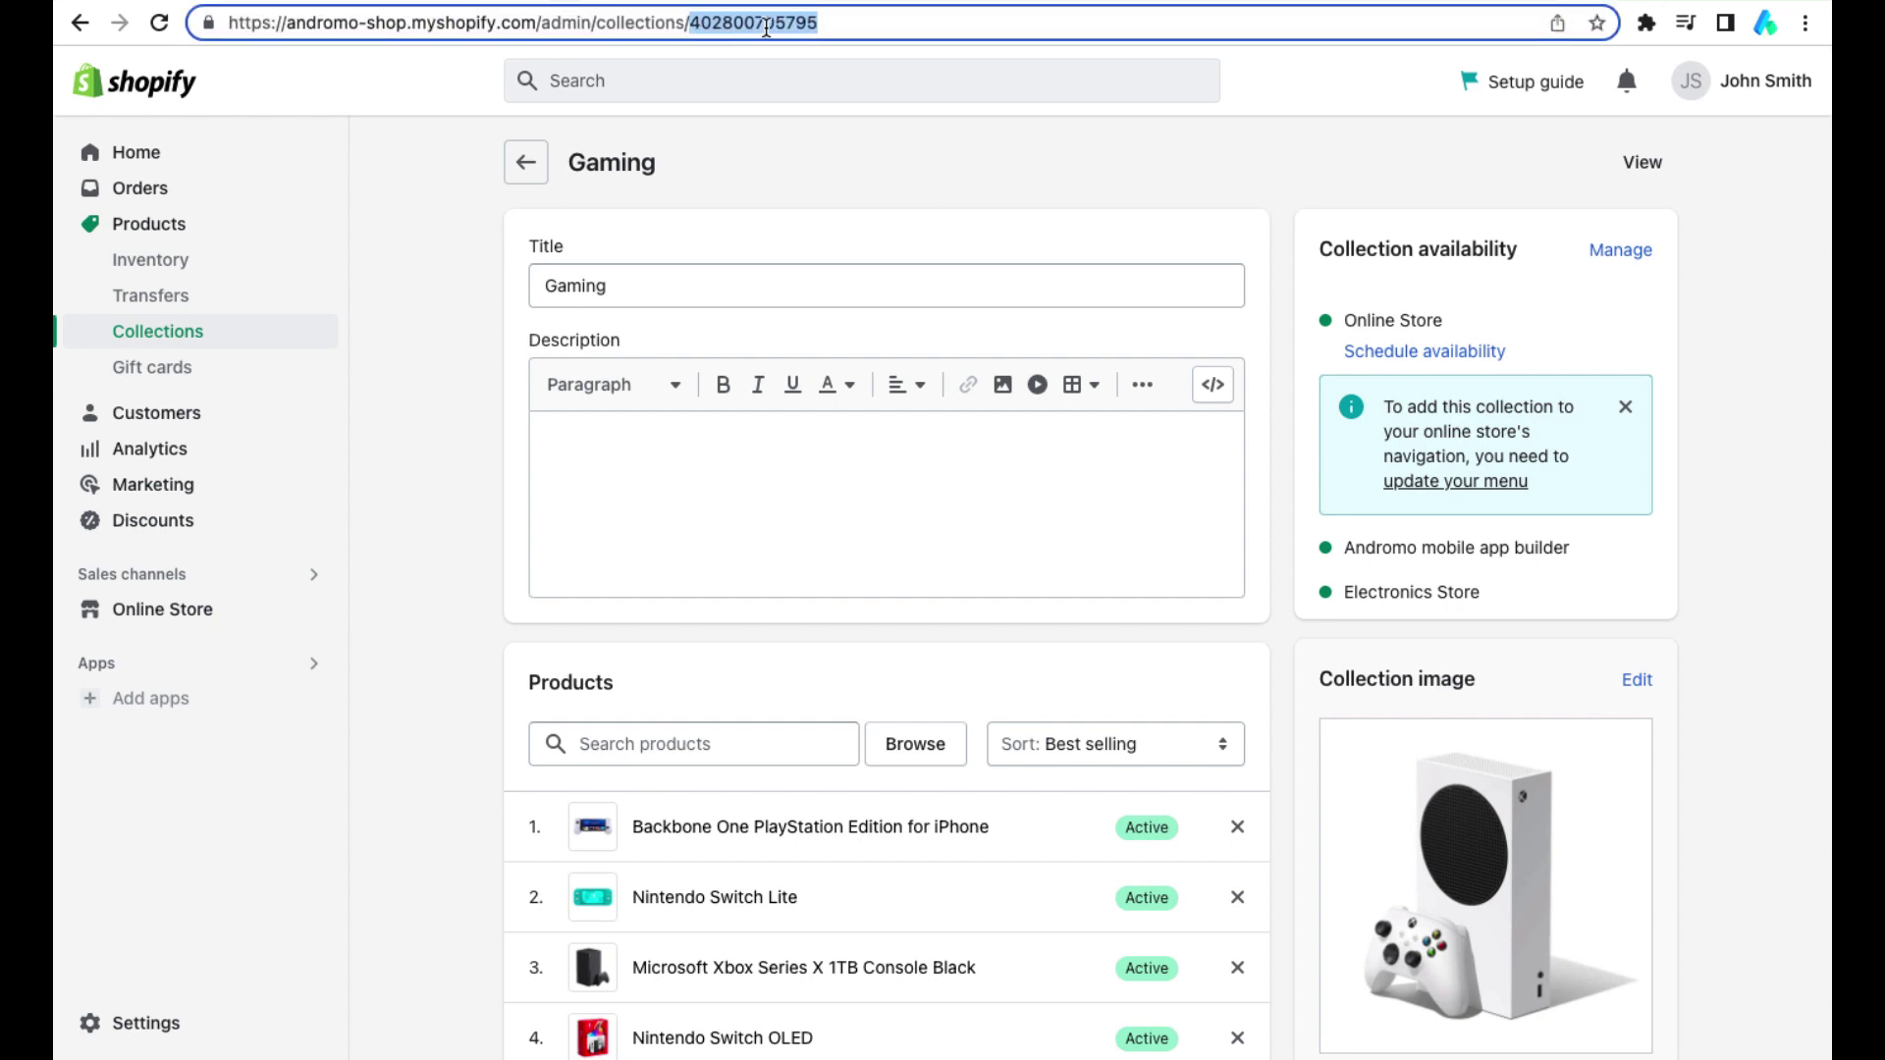
{"action": "key", "text": "alt+Tab"}
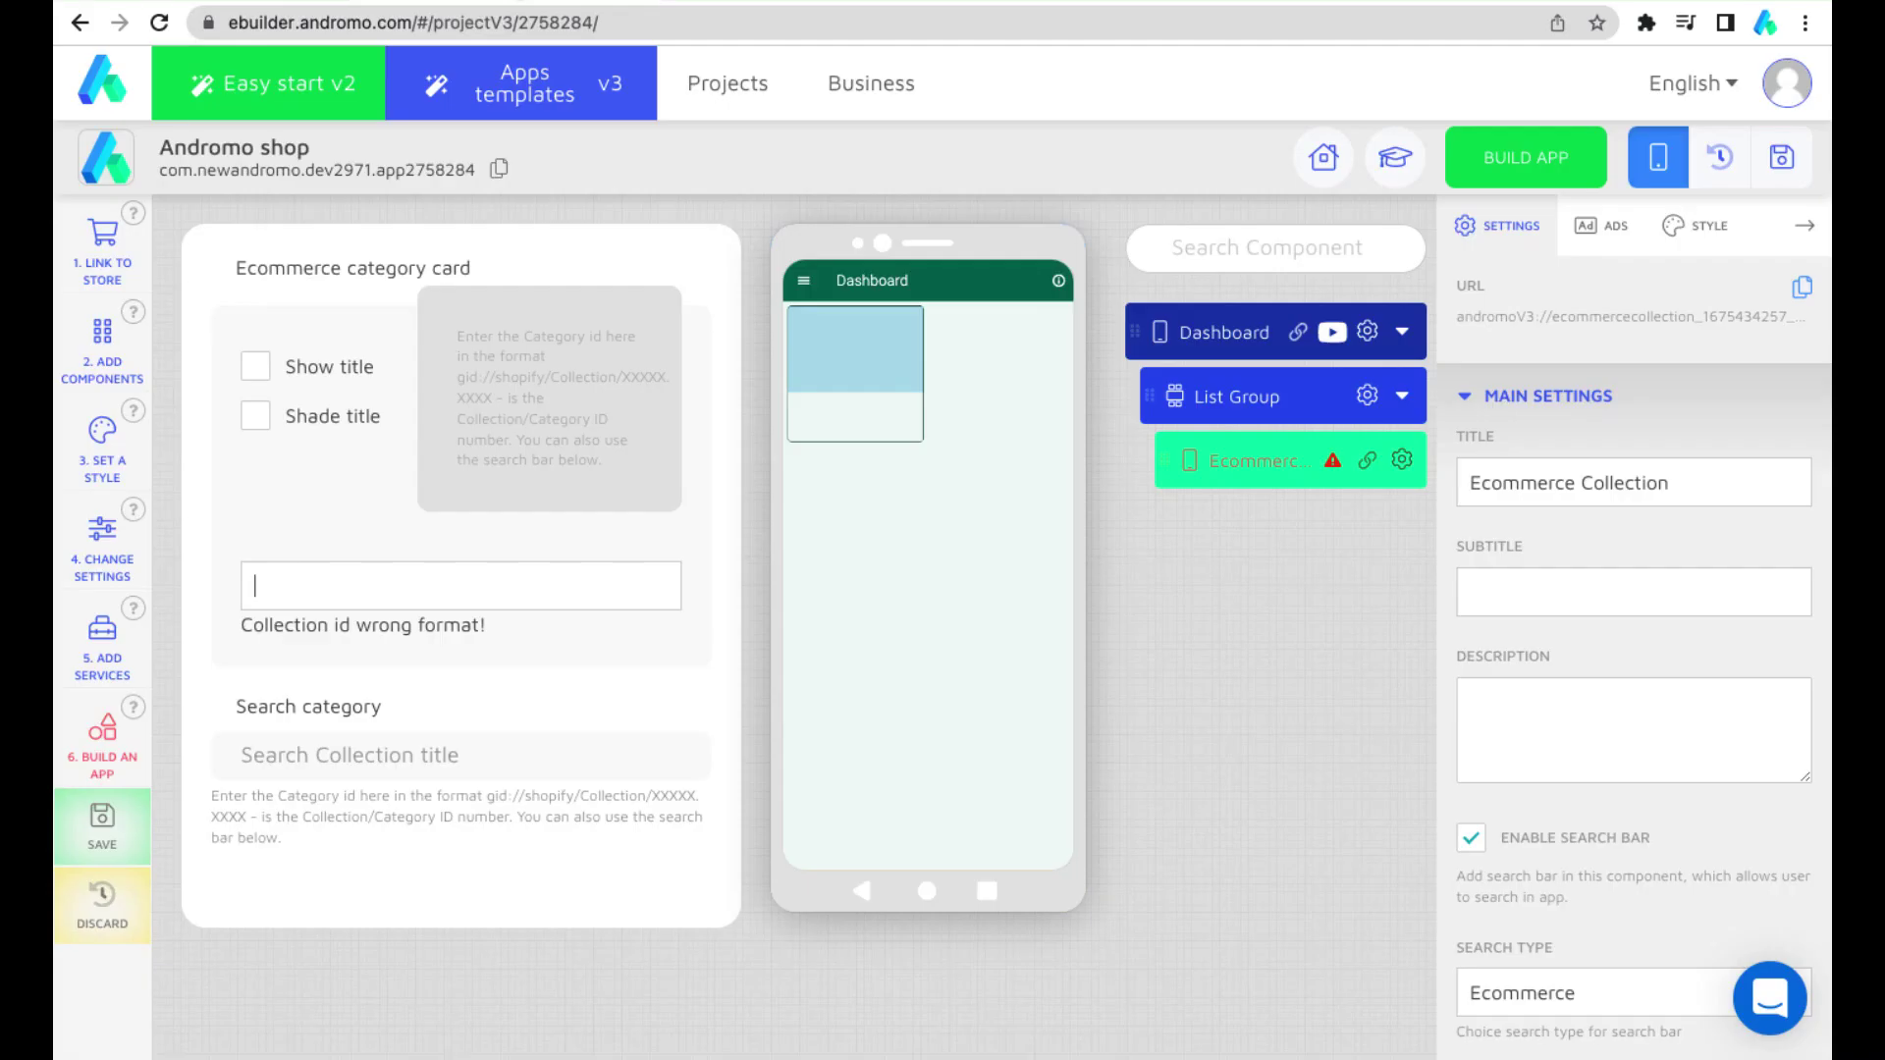
{"action": "type", "text": "gid://shopify/Collection"}
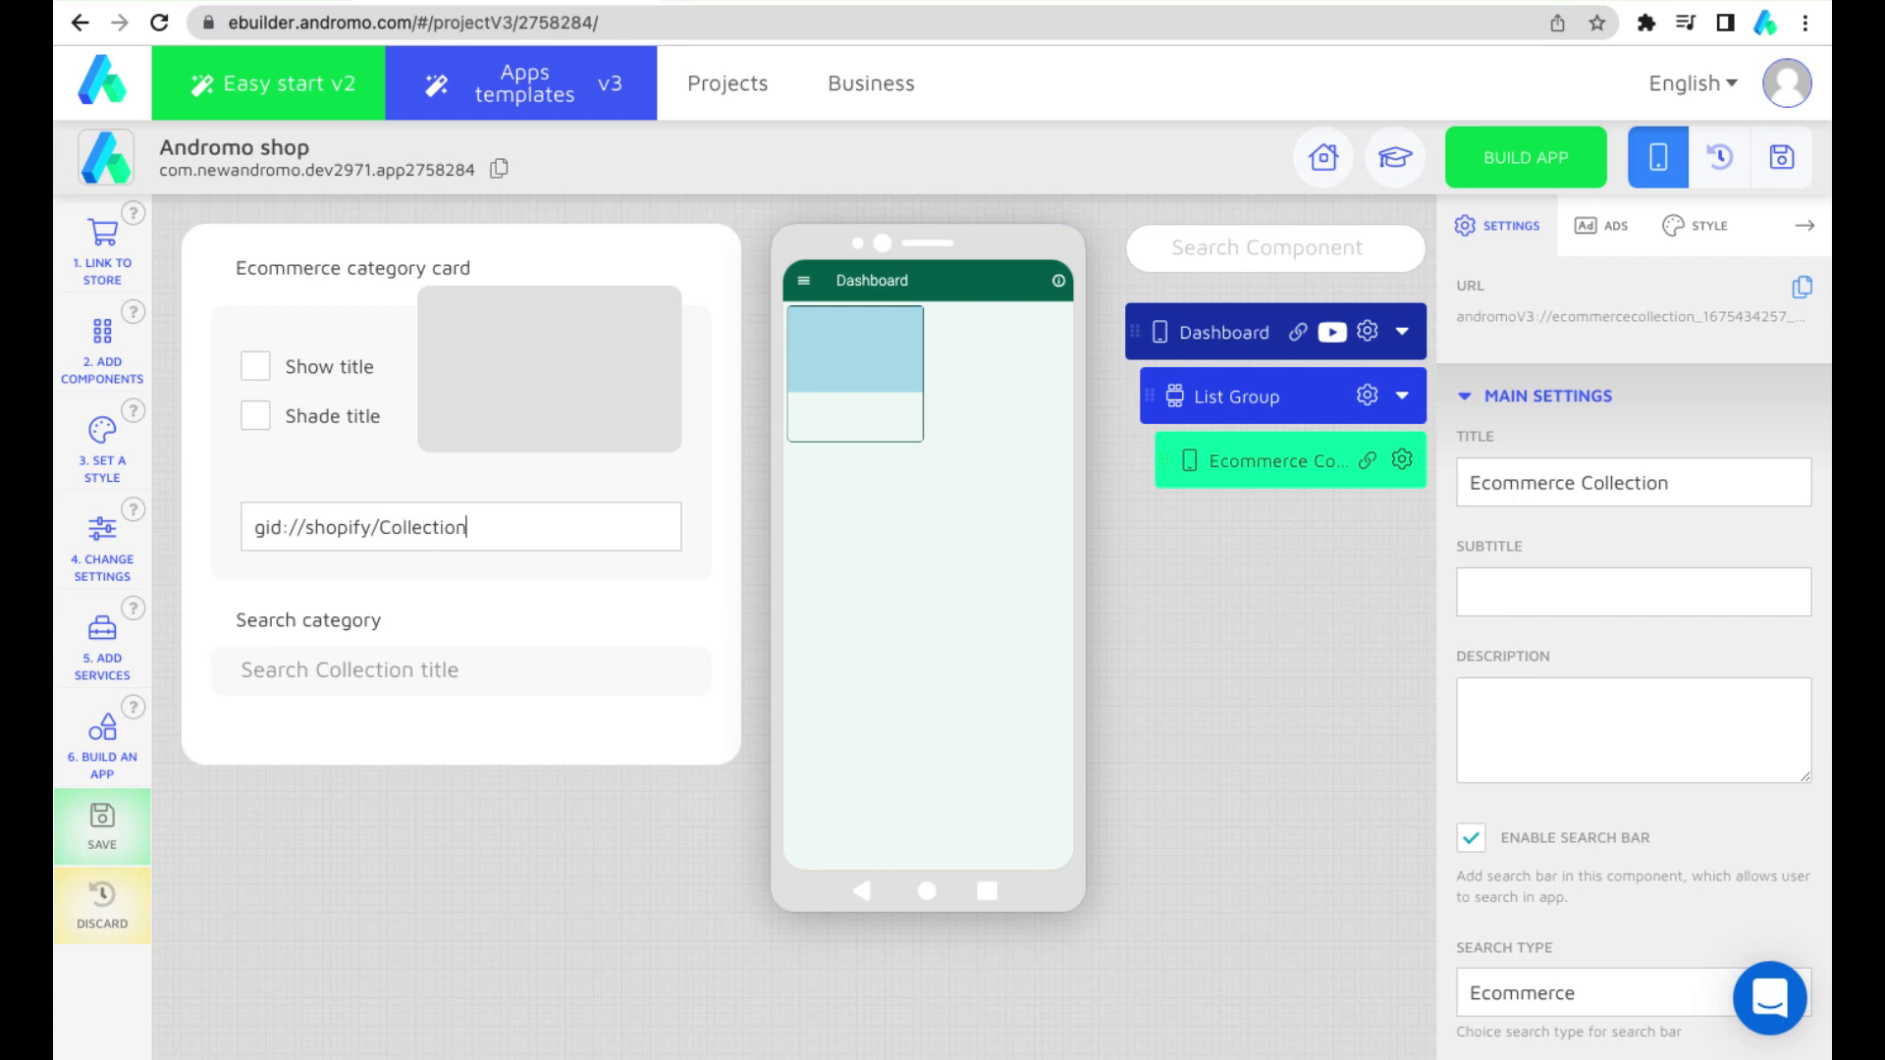
{"action": "type", "text": "402800705795"}
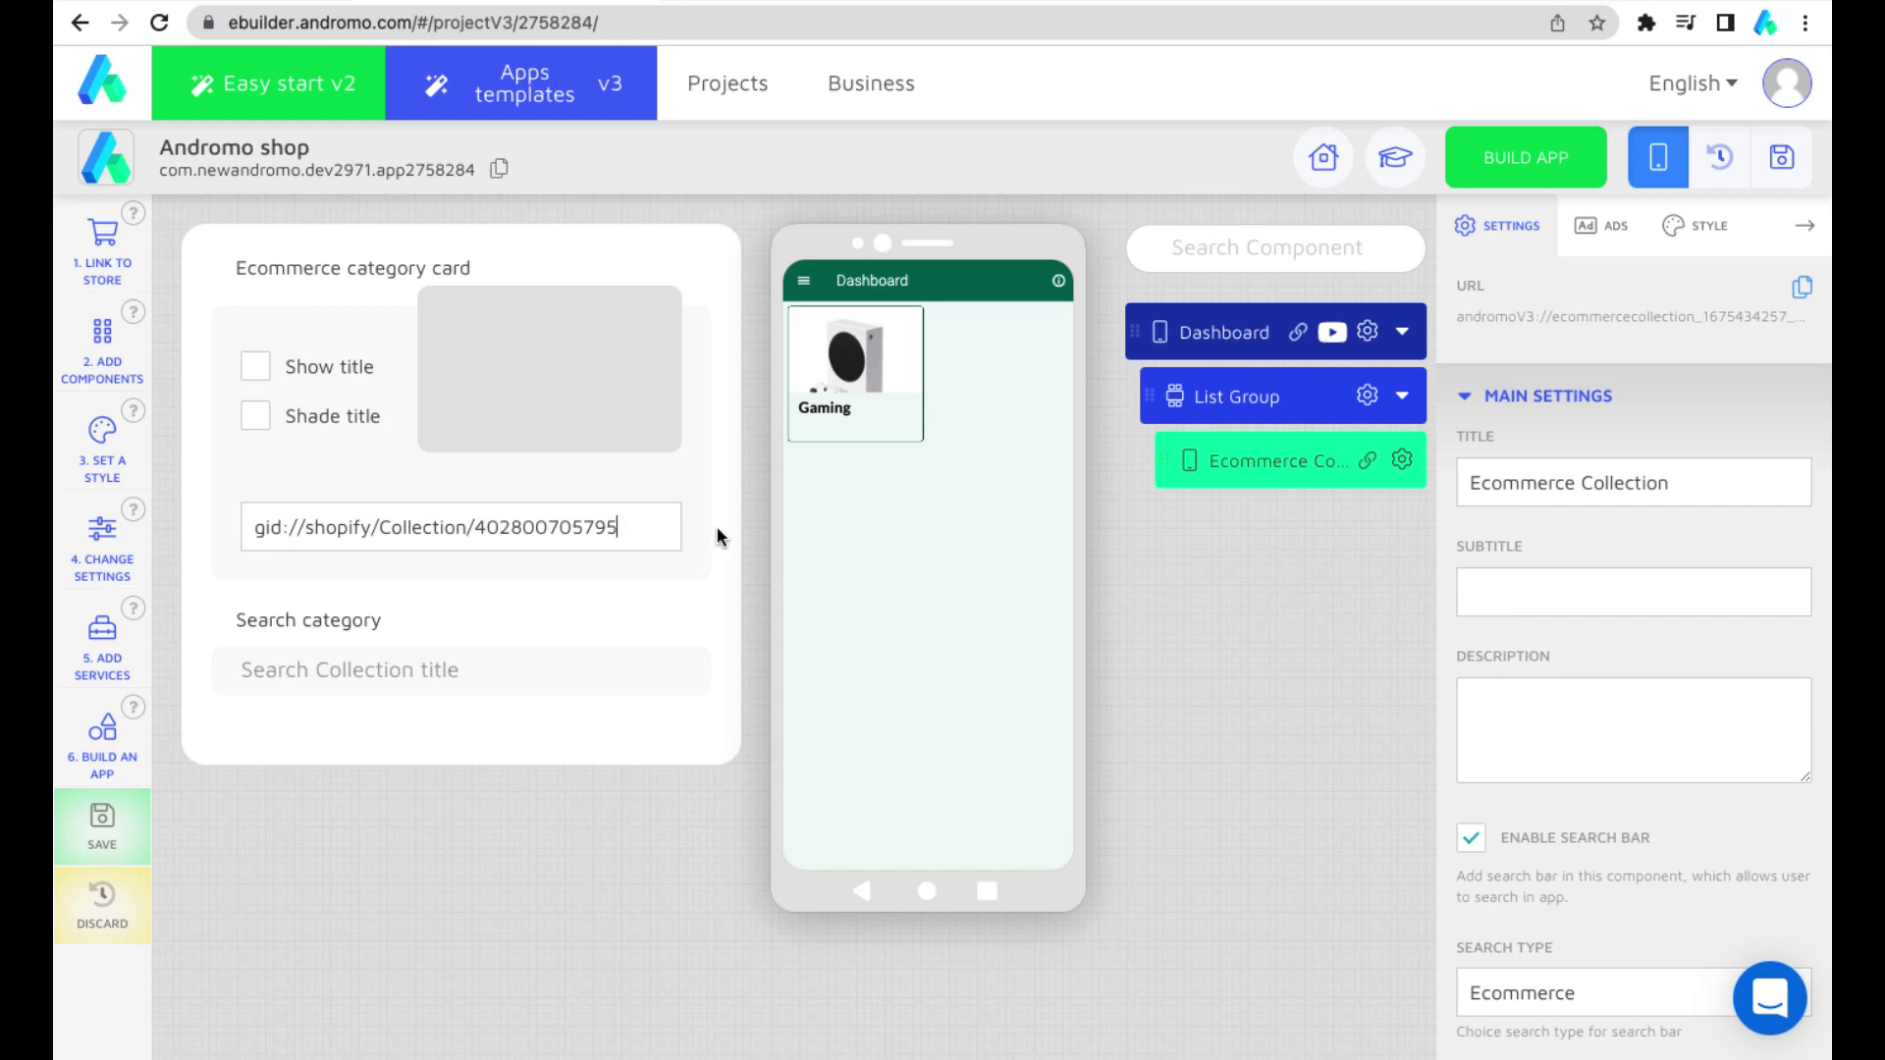
{"action": "left_click", "coordinate": [830, 401]}
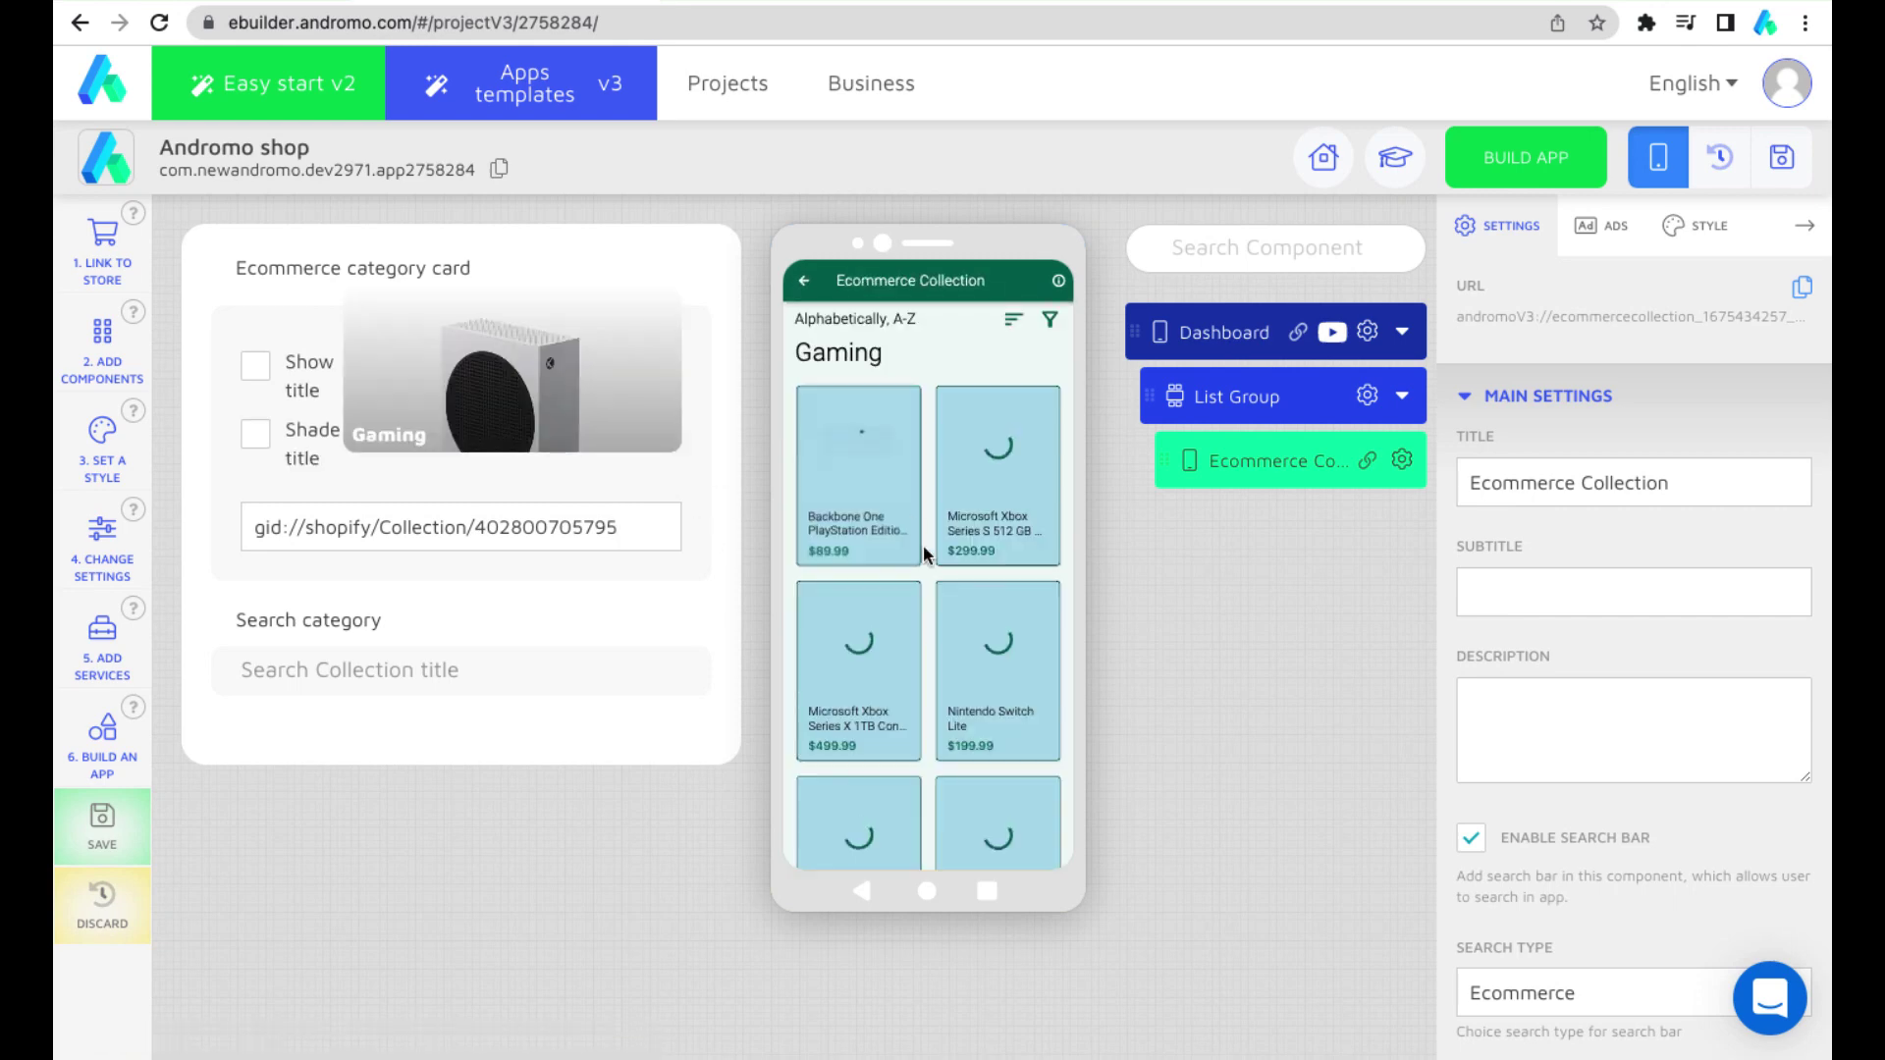
{"action": "scroll", "coordinate": [924, 545], "scroll_direction": "down", "scroll_amount": 1}
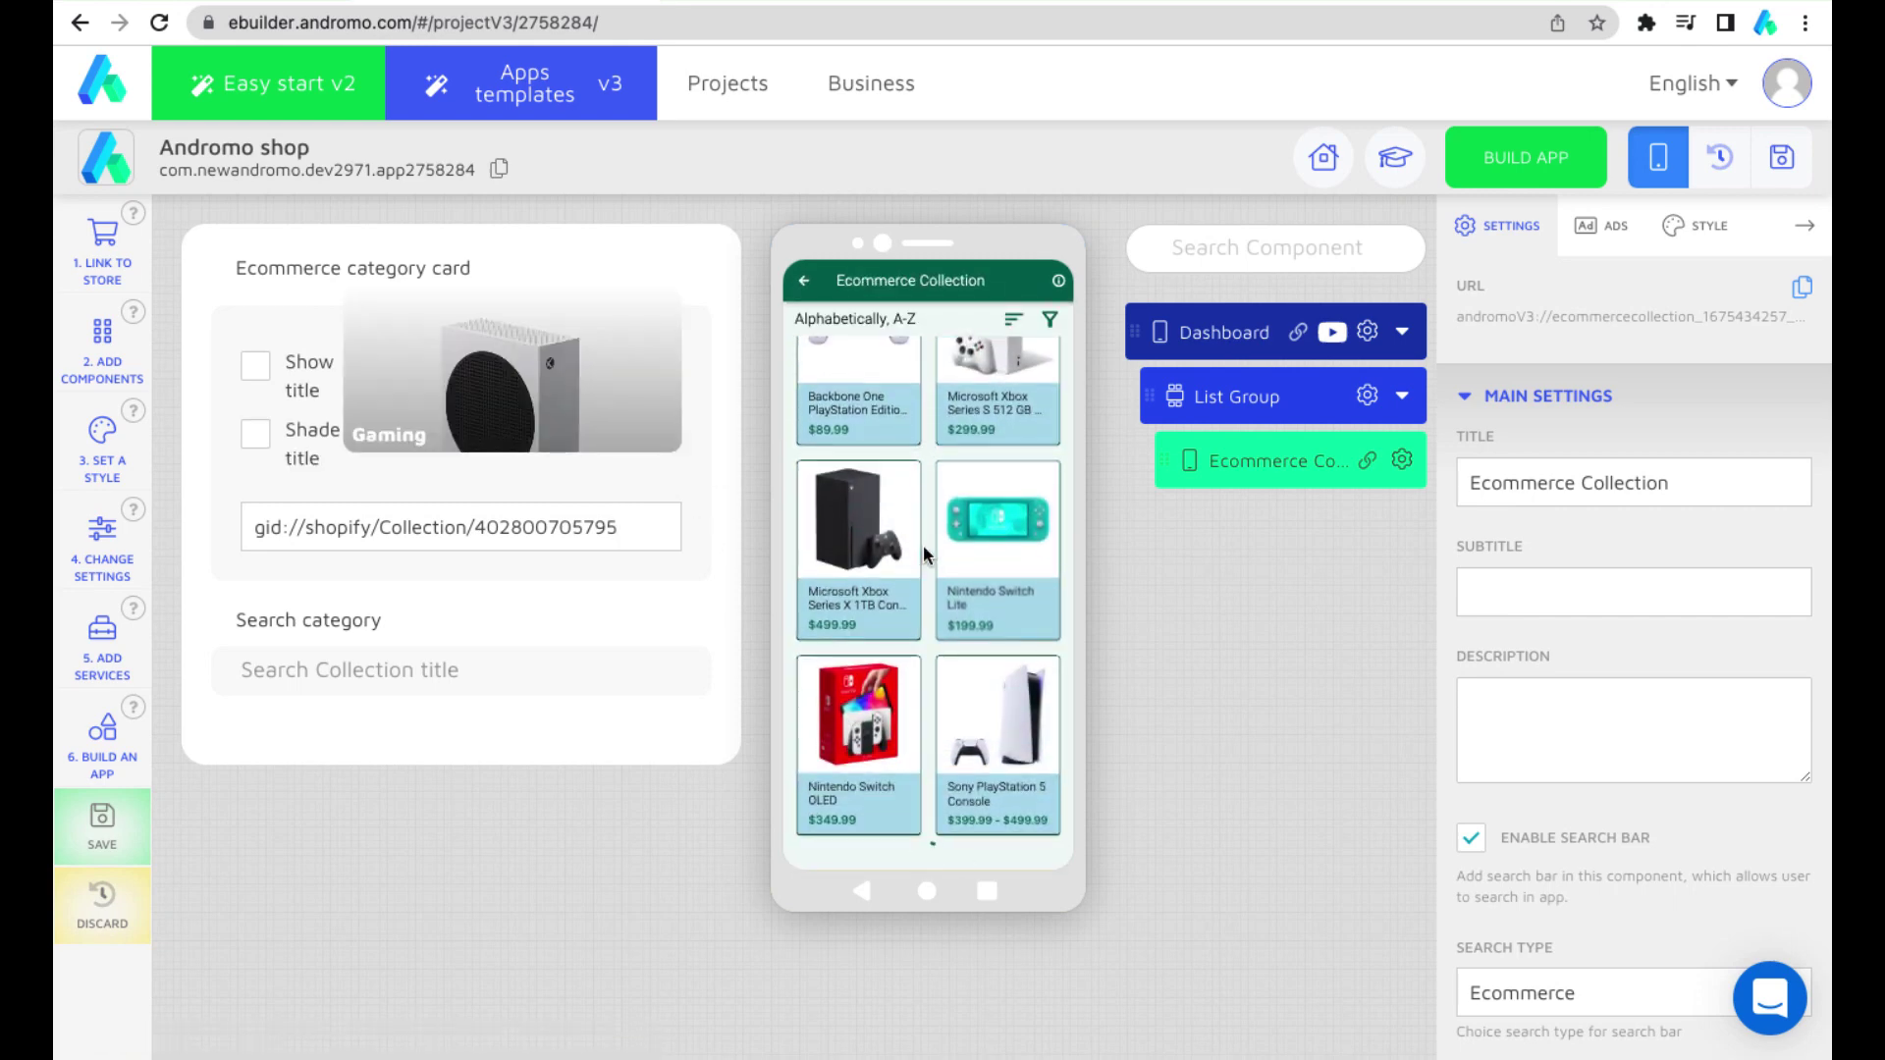
{"action": "scroll", "coordinate": [924, 545], "scroll_direction": "up", "scroll_amount": 1}
{"action": "left_click", "coordinate": [803, 281]}
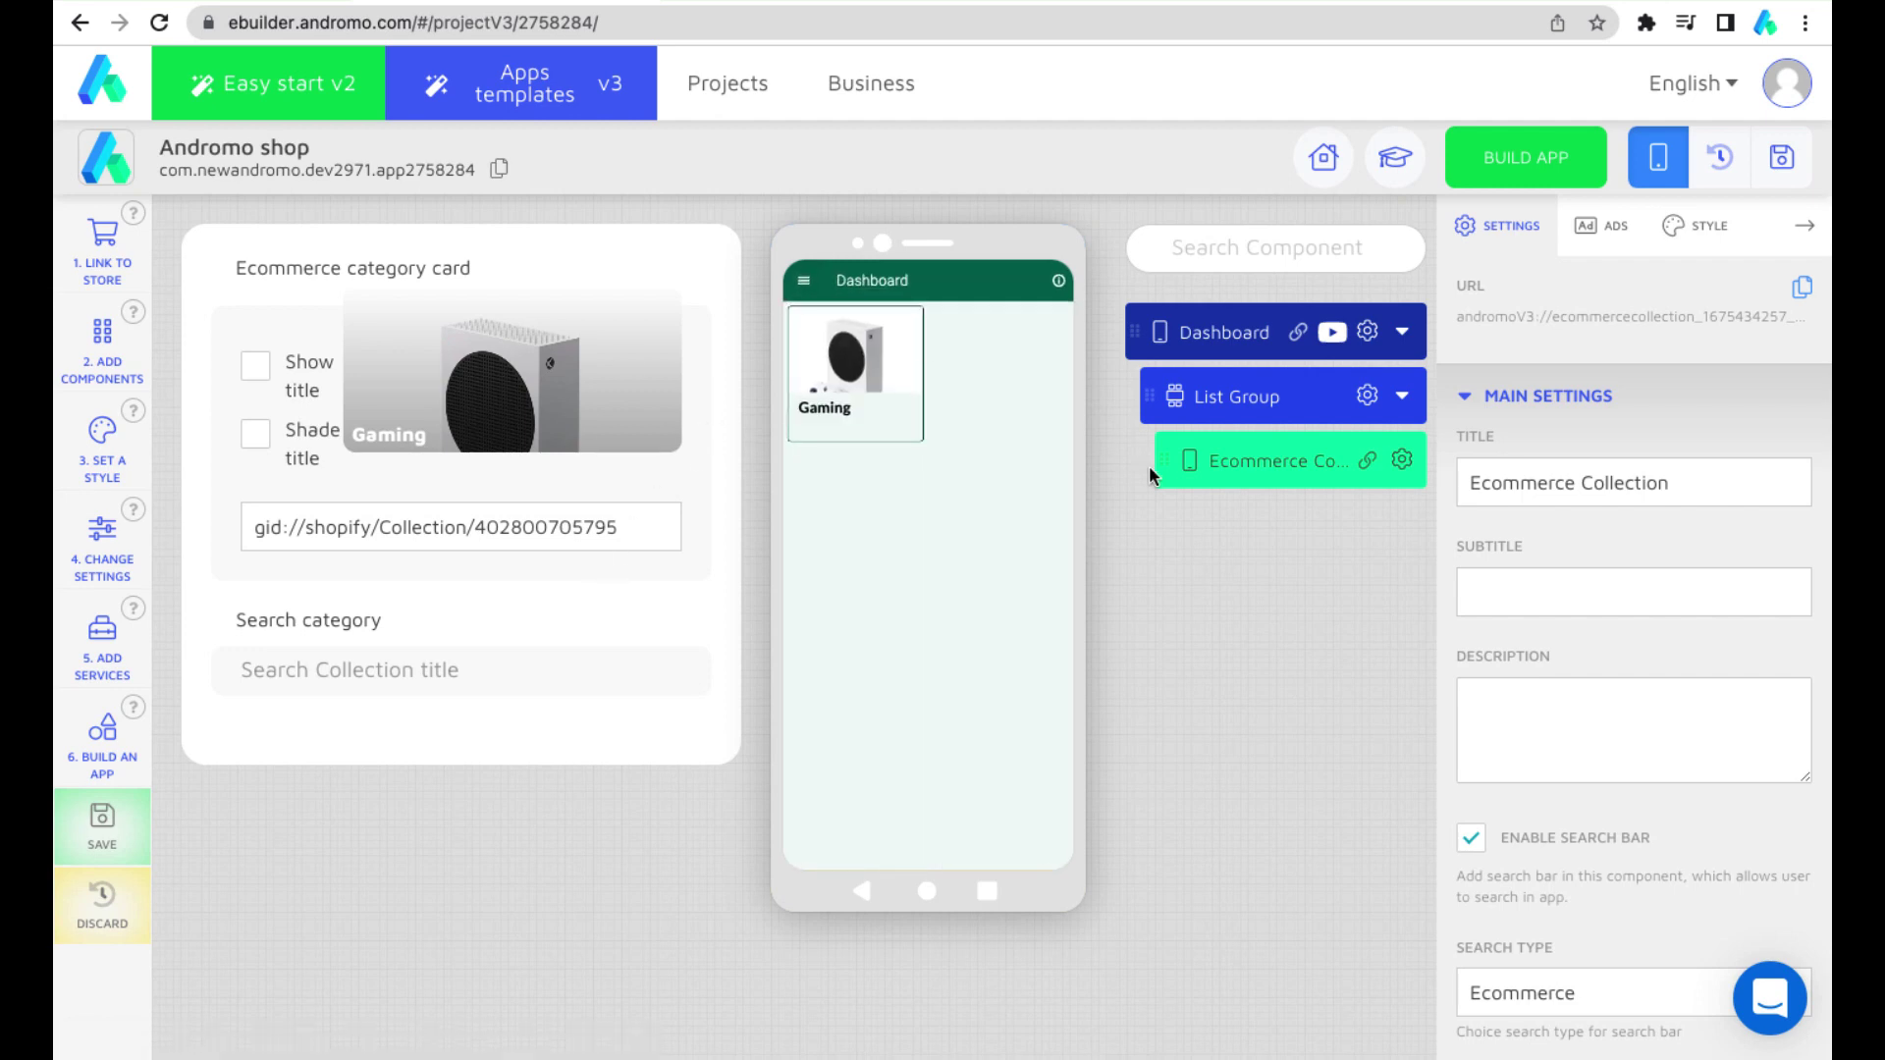
Step: Add an Ecommerce Product card and select its product ID field
{"action": "left_click", "coordinate": [101, 346]}
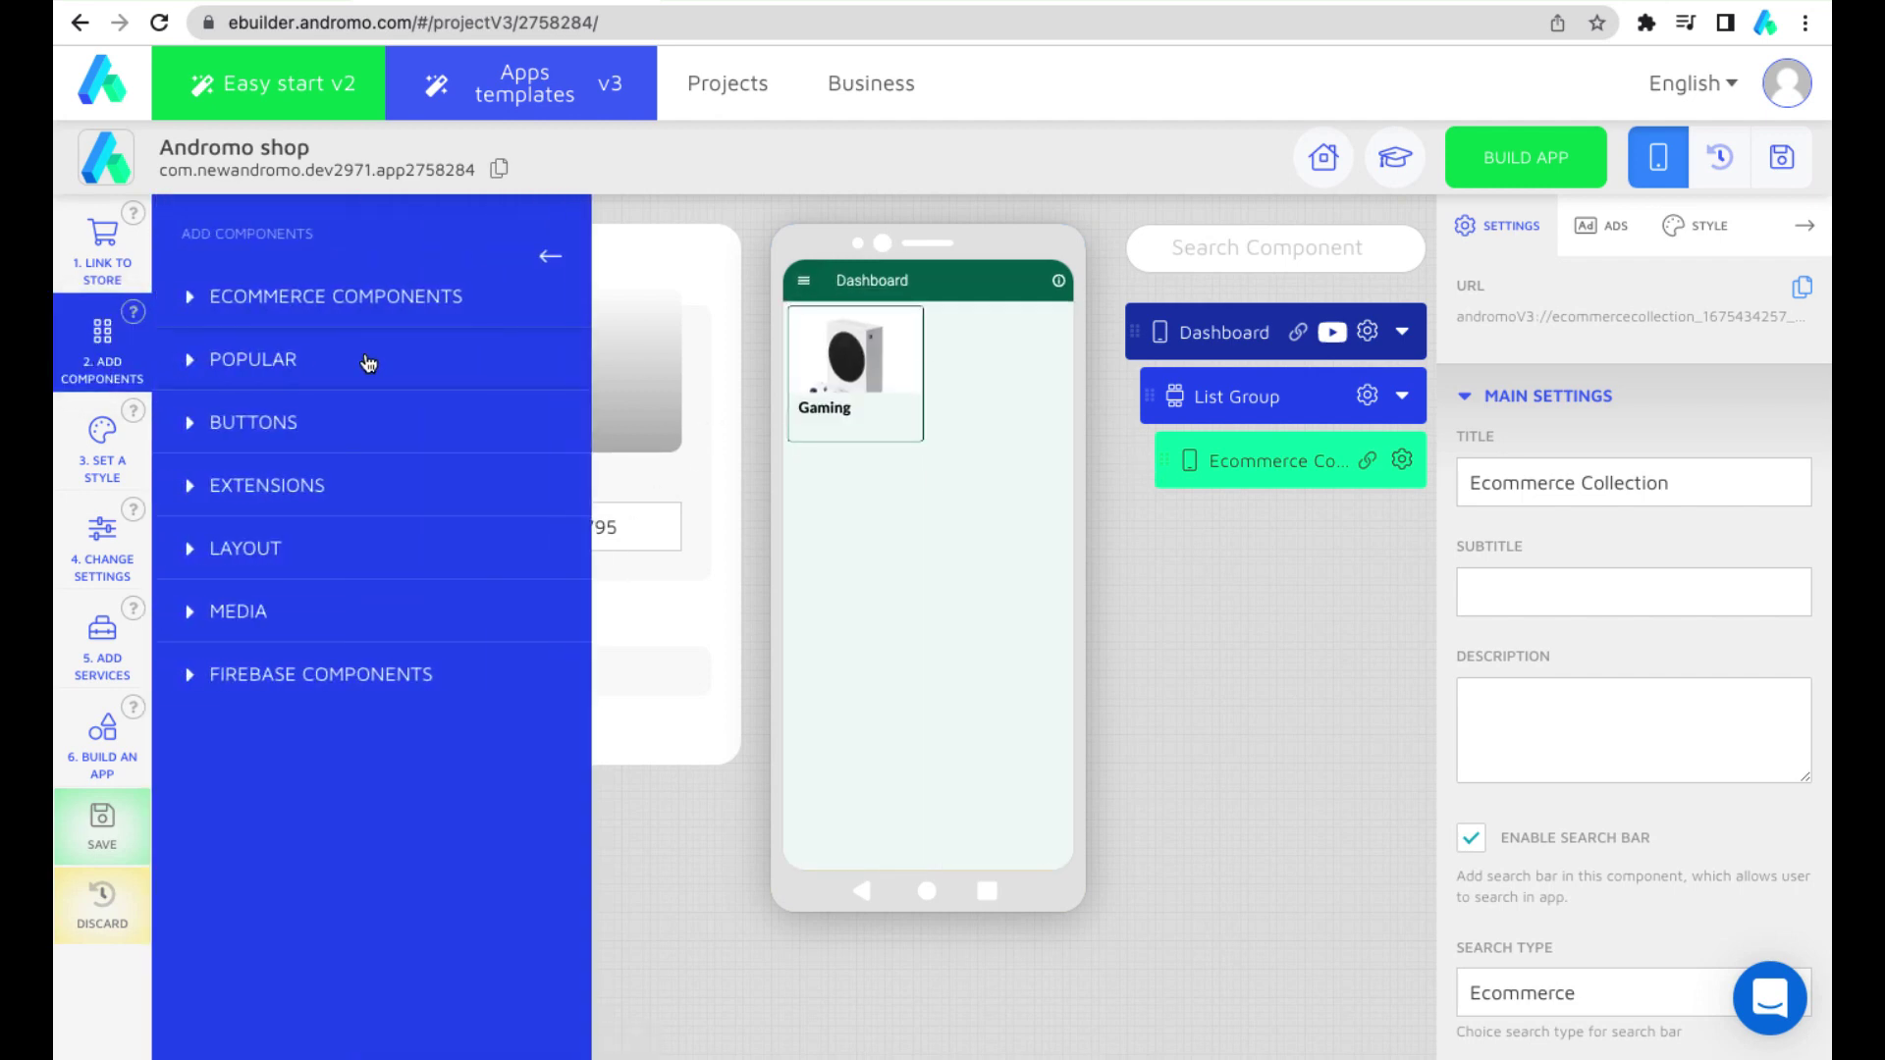
{"action": "left_click", "coordinate": [293, 302]}
{"action": "left_click", "coordinate": [538, 491]}
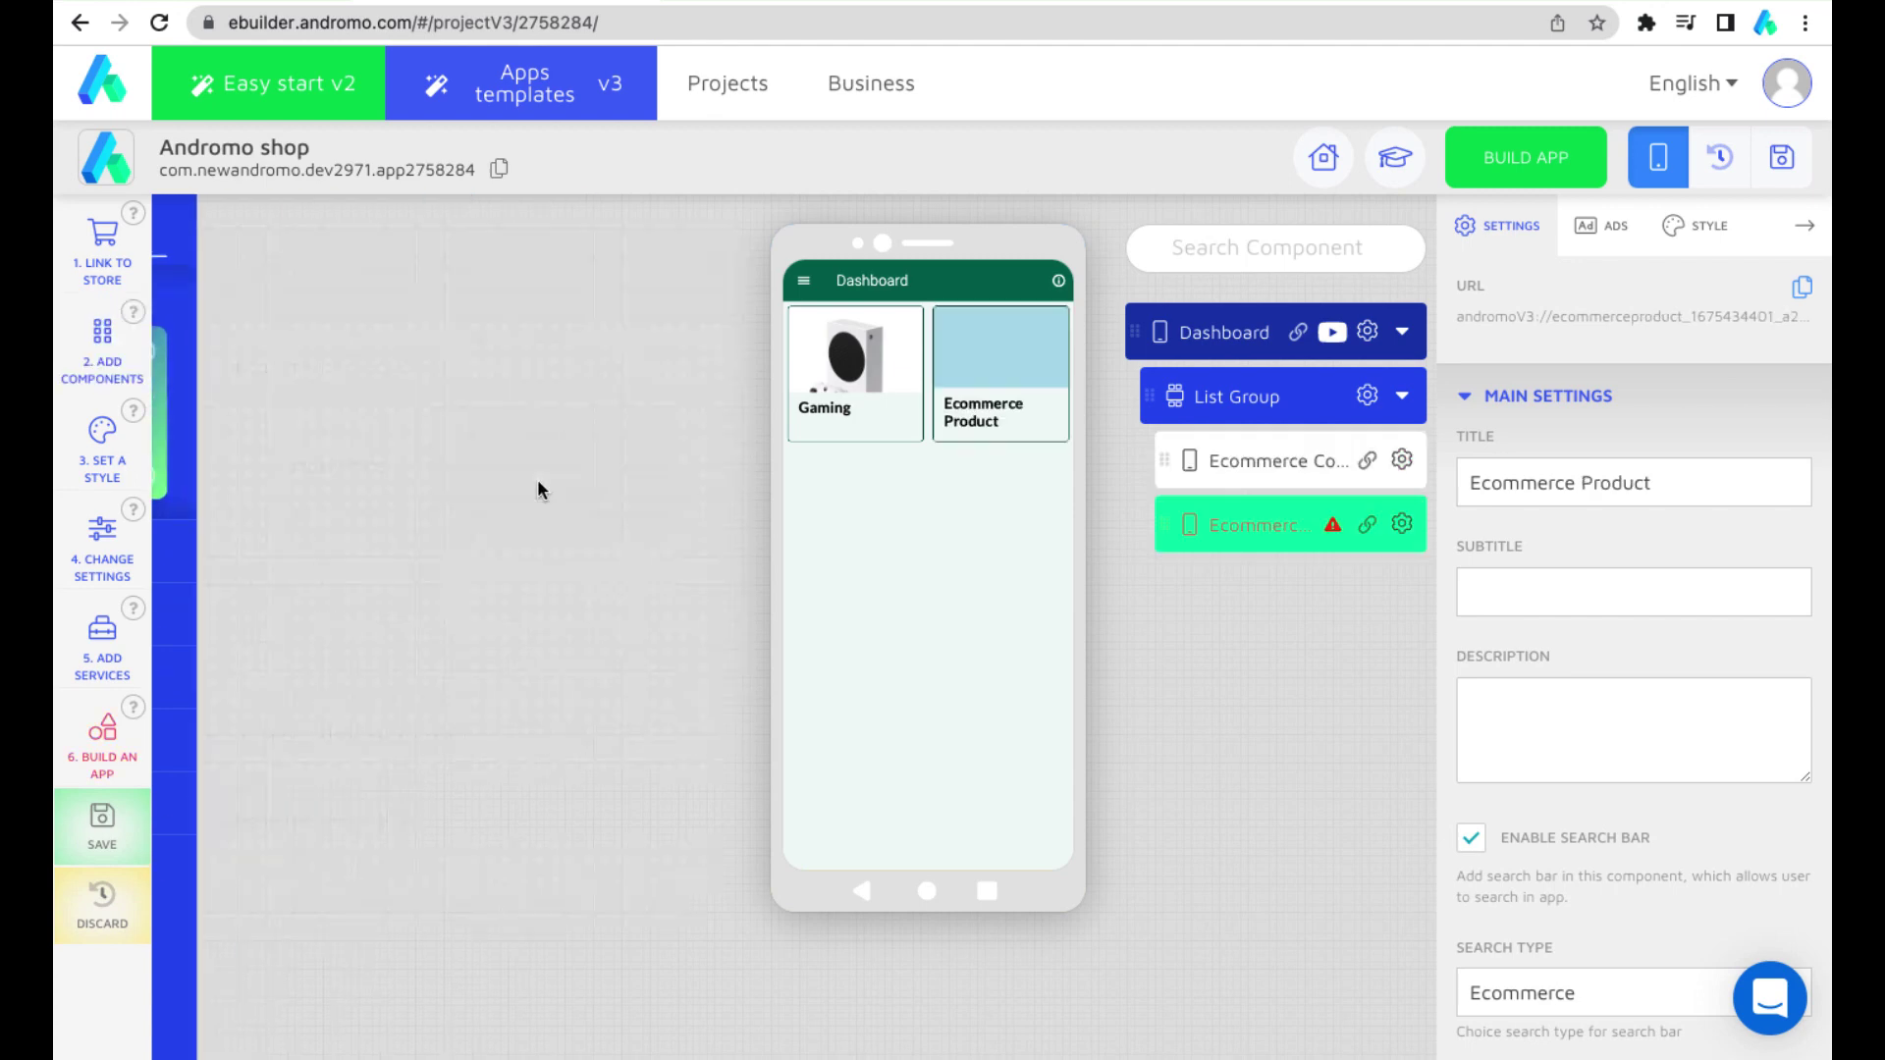
{"action": "left_click", "coordinate": [491, 607]}
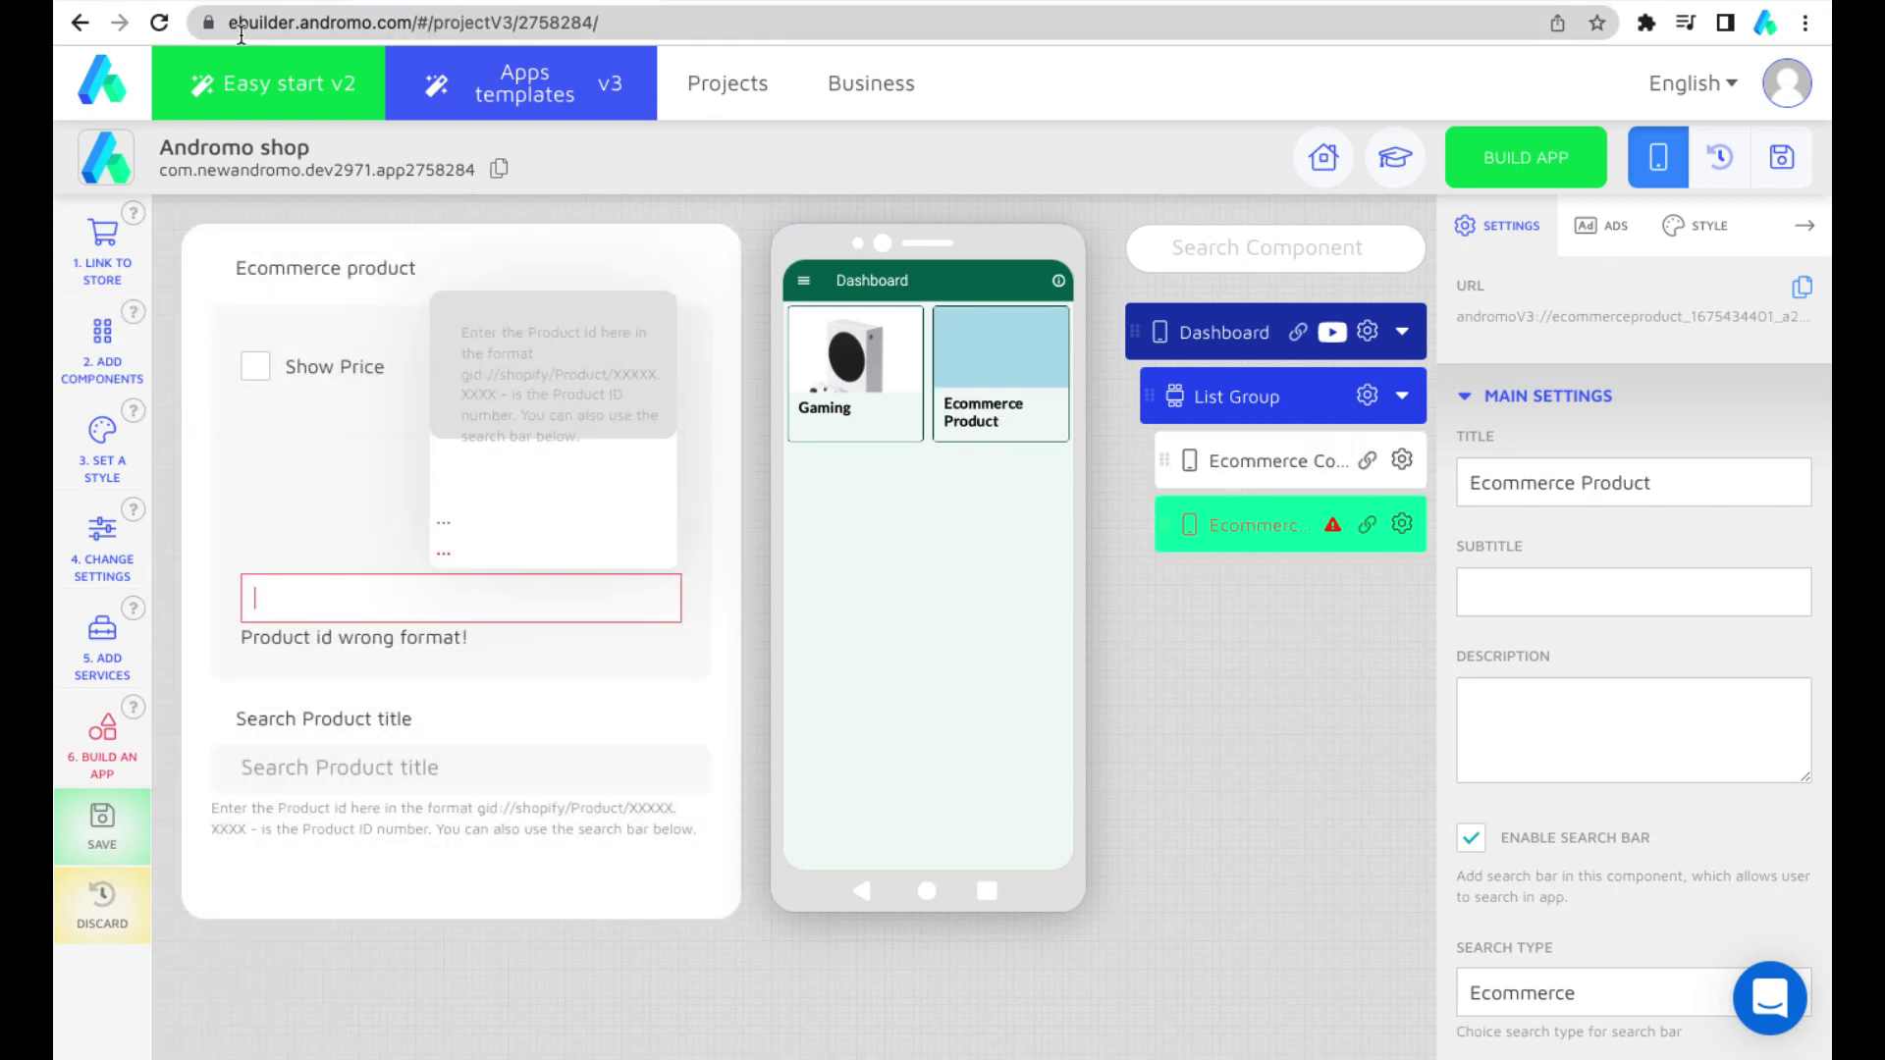
{"action": "left_click", "coordinate": [236, 5]}
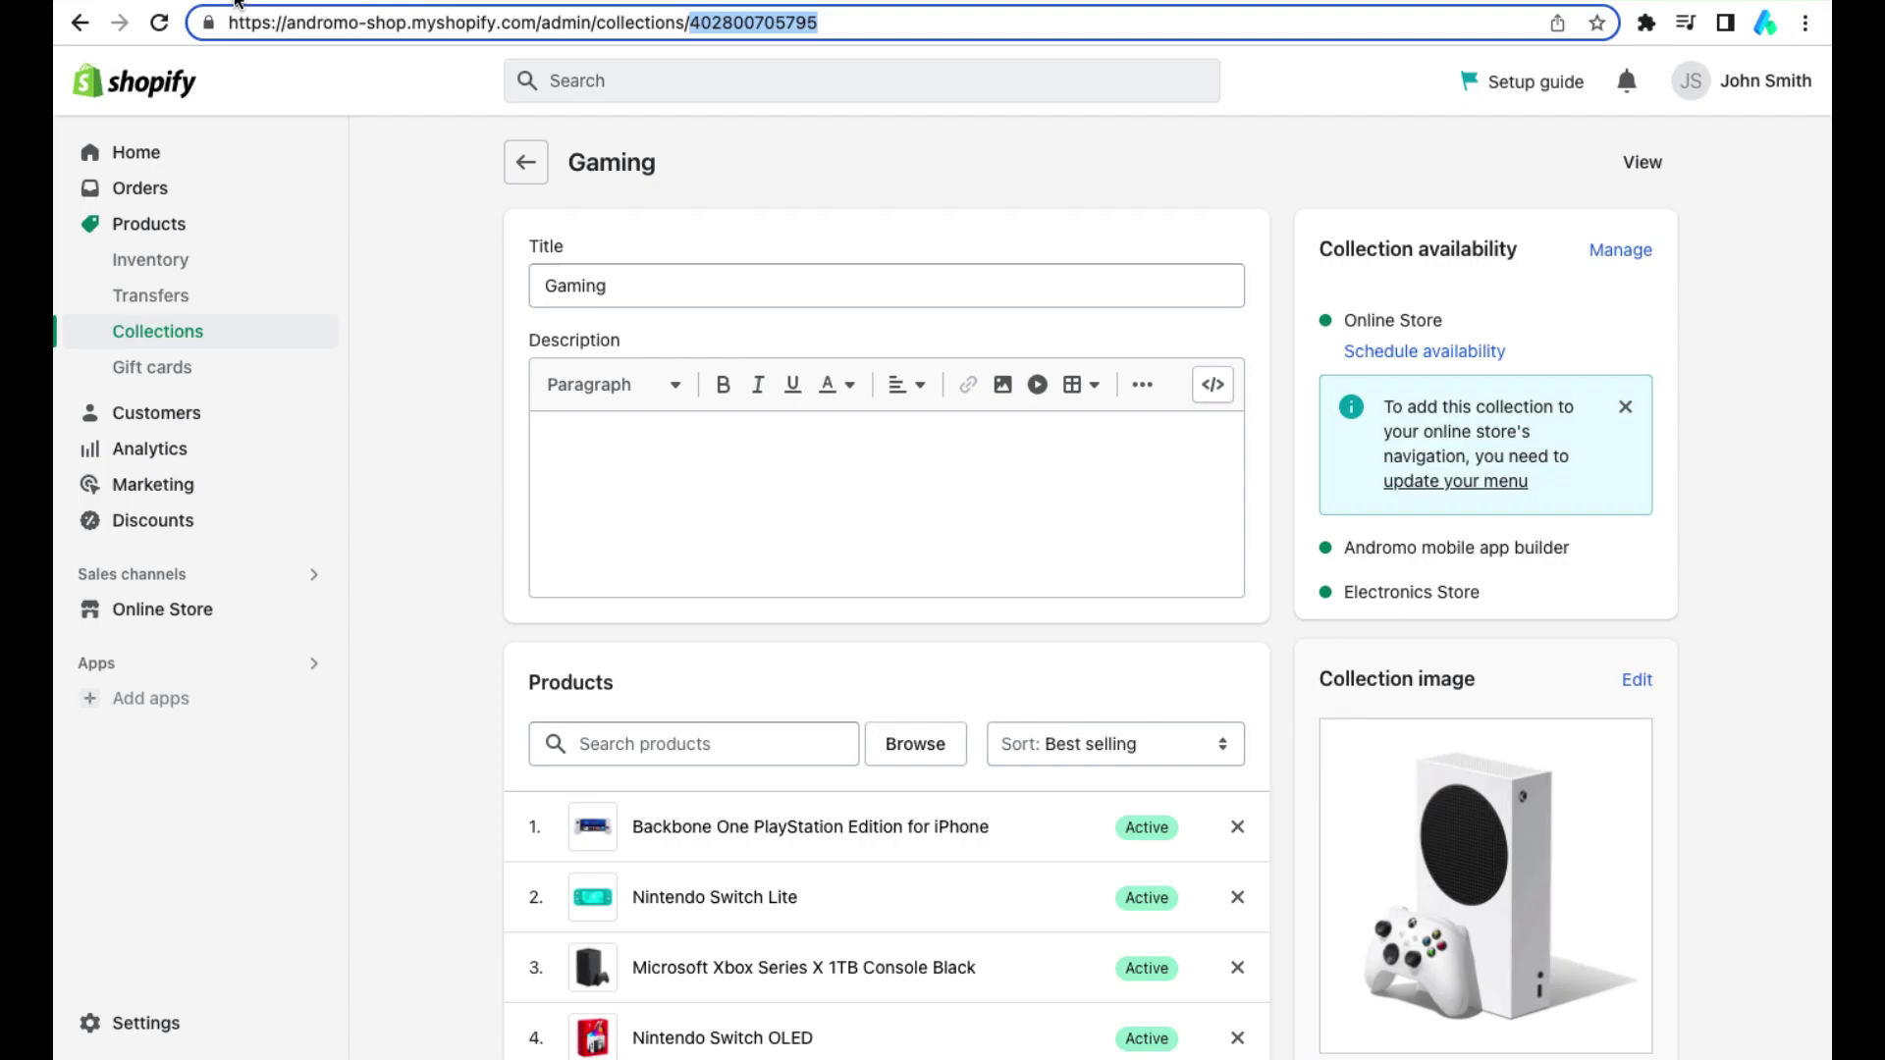
Step: Select the 'Gold' dragee almond product's ID in the Shopify address bar
{"action": "left_click", "coordinate": [155, 237]}
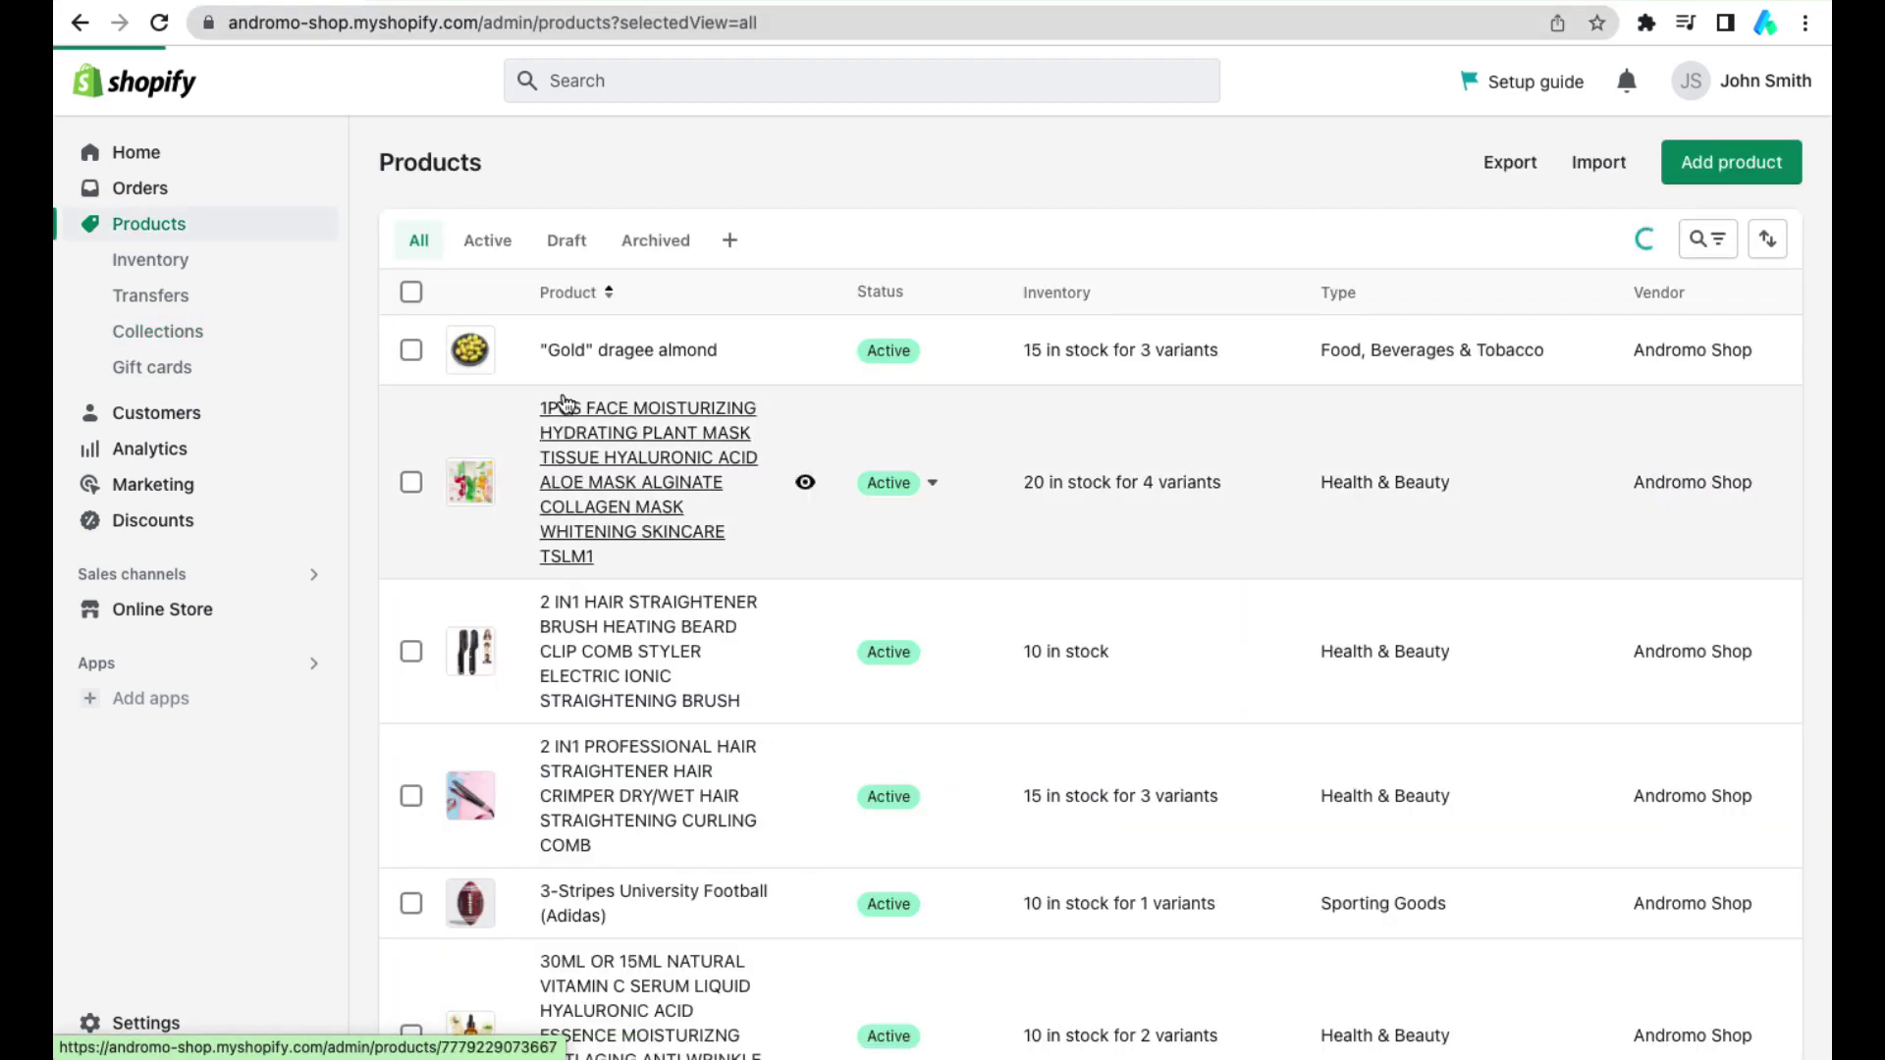
{"action": "left_click", "coordinate": [603, 355]}
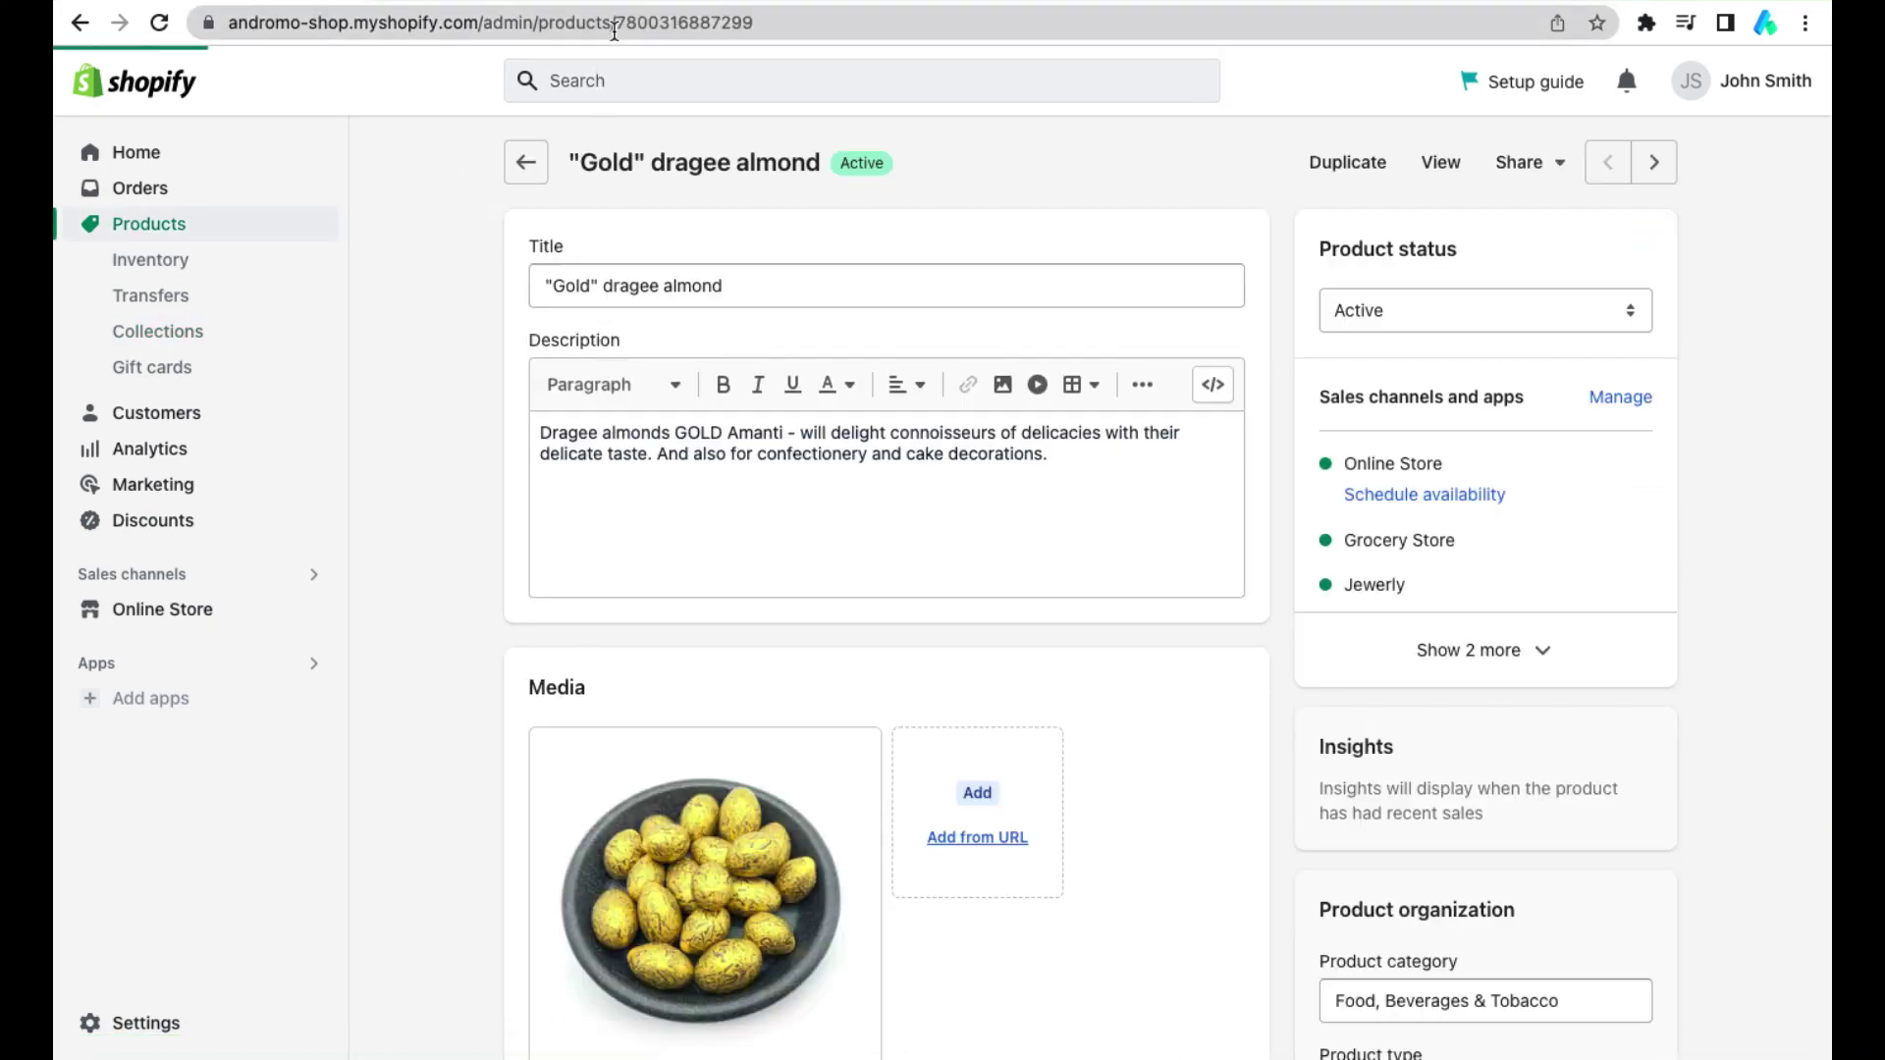
{"action": "left_click_drag", "start_coordinate": [612, 23], "coordinate": [776, 25]}
{"action": "mouse_move", "coordinate": [439, 2]}
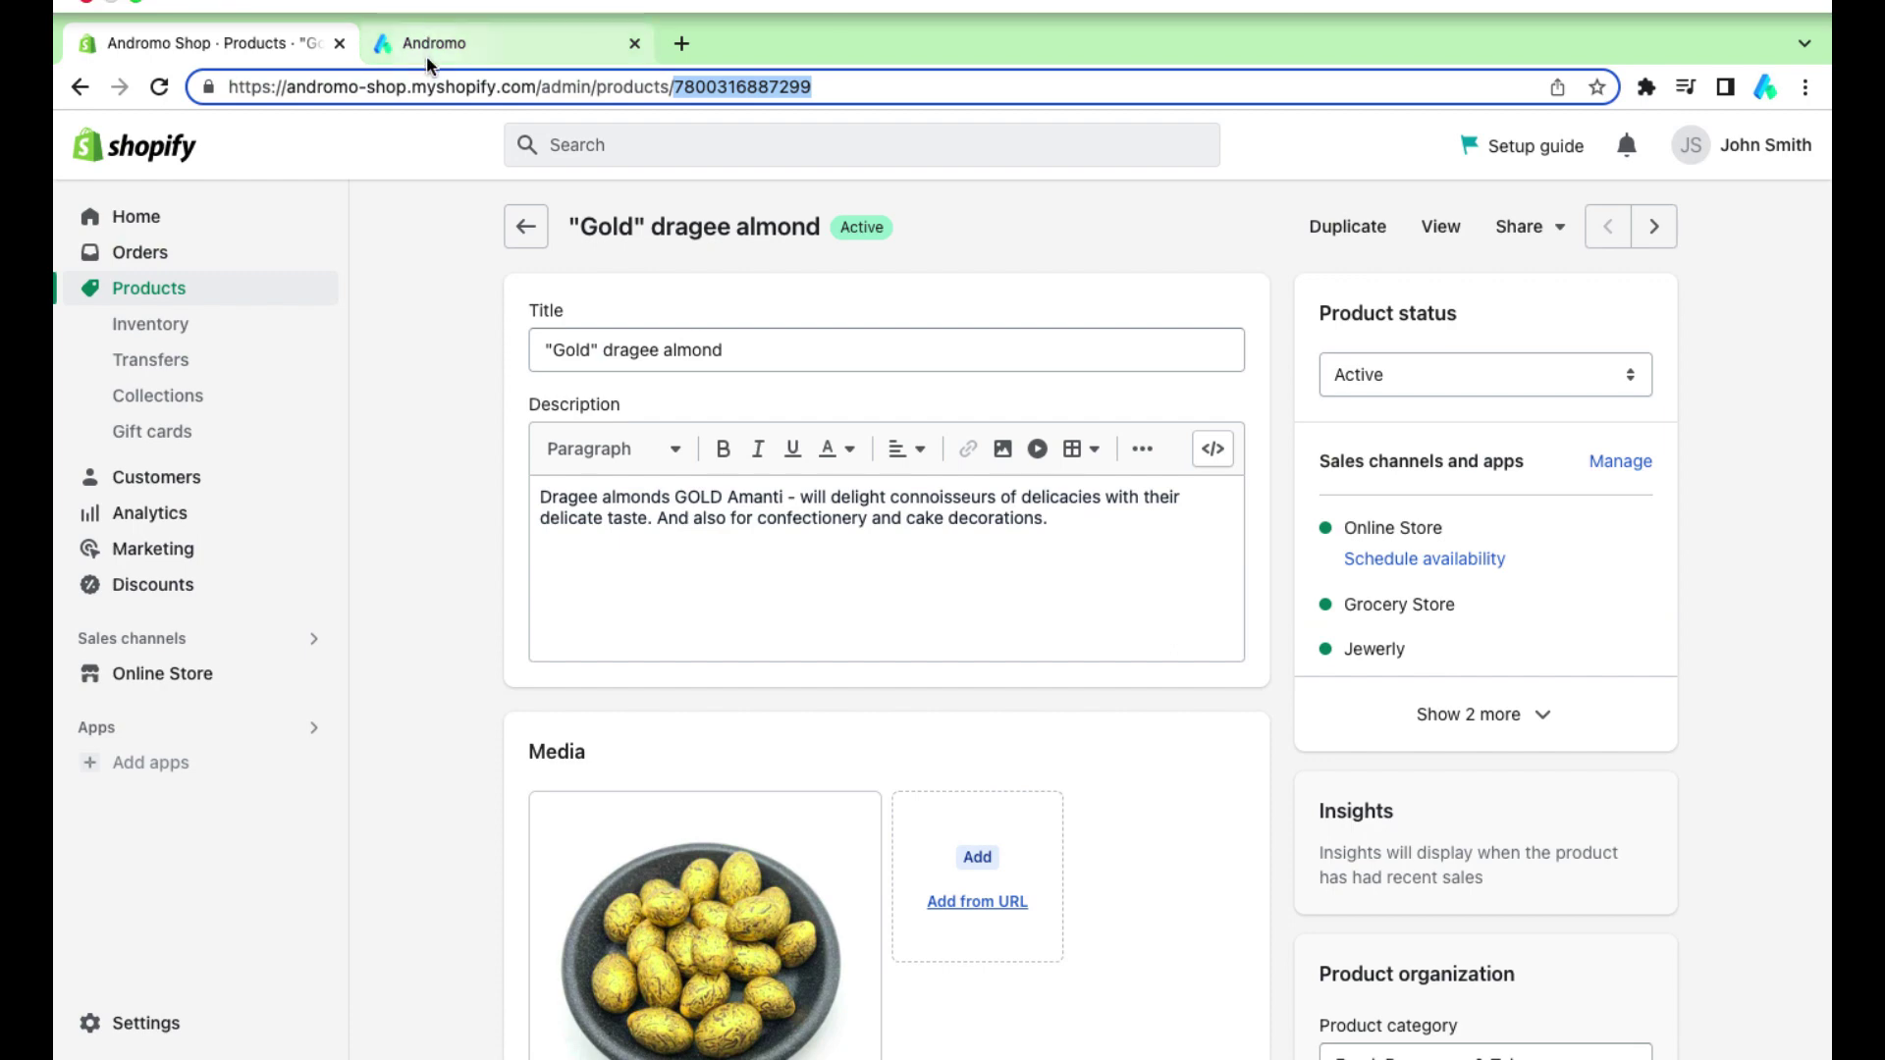
{"action": "left_click", "coordinate": [441, 56]}
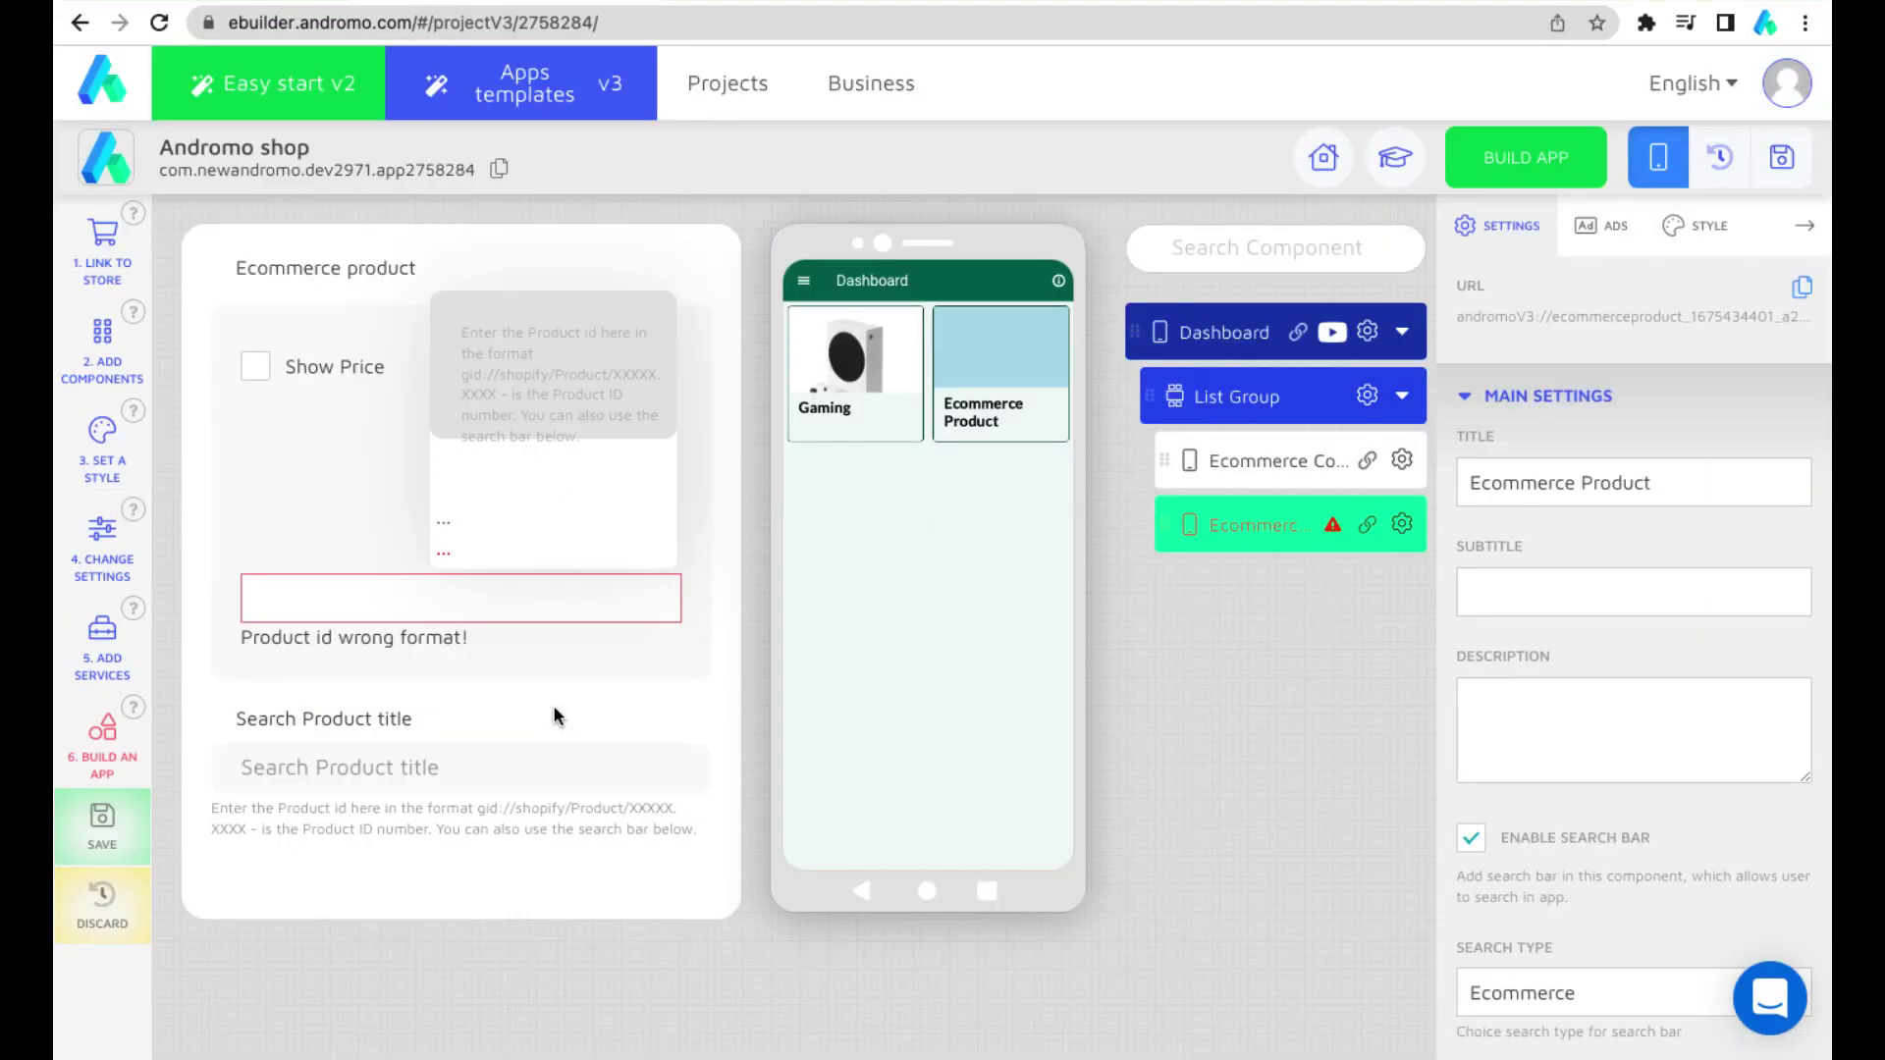
Step: Set the card's product ID to the almond's gid://shopify/Product/ ID and preview it
{"action": "left_click", "coordinate": [452, 592]}
{"action": "type", "text": "gid://shopify/Produ"}
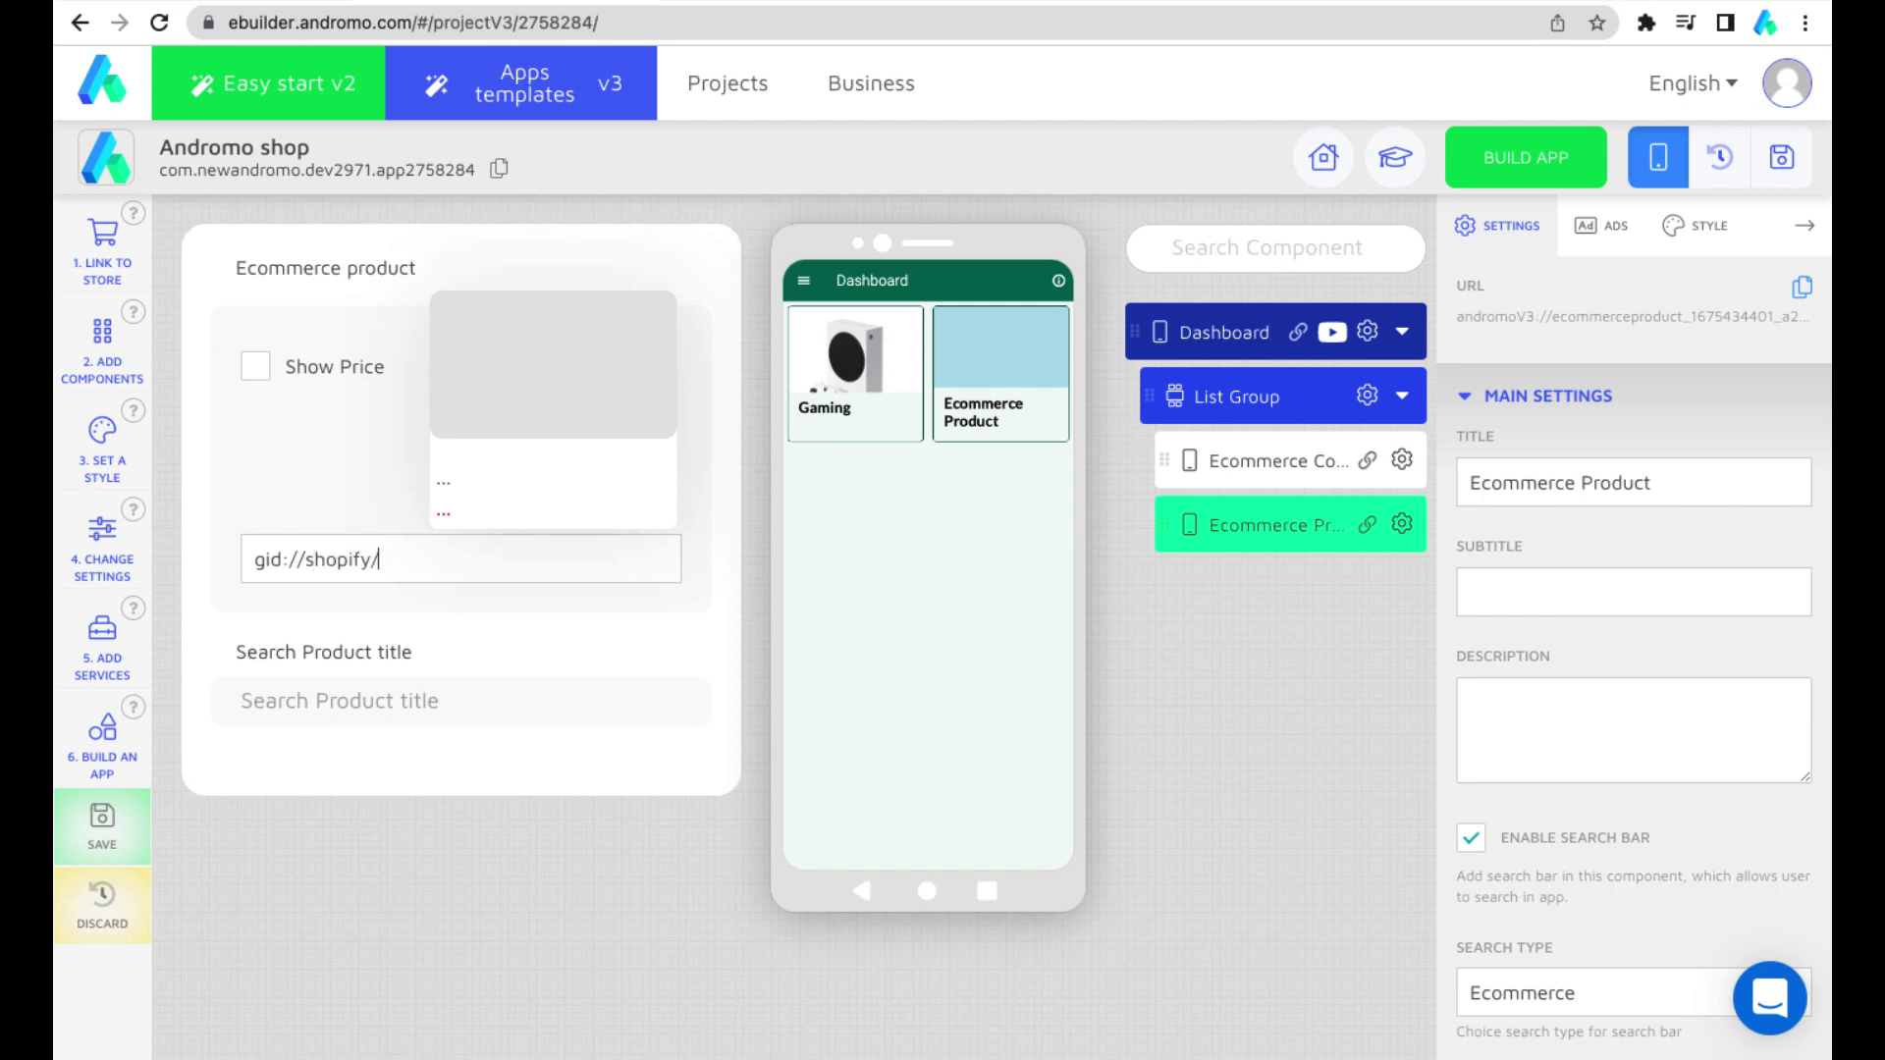
{"action": "type", "text": "ct/7800316887299"}
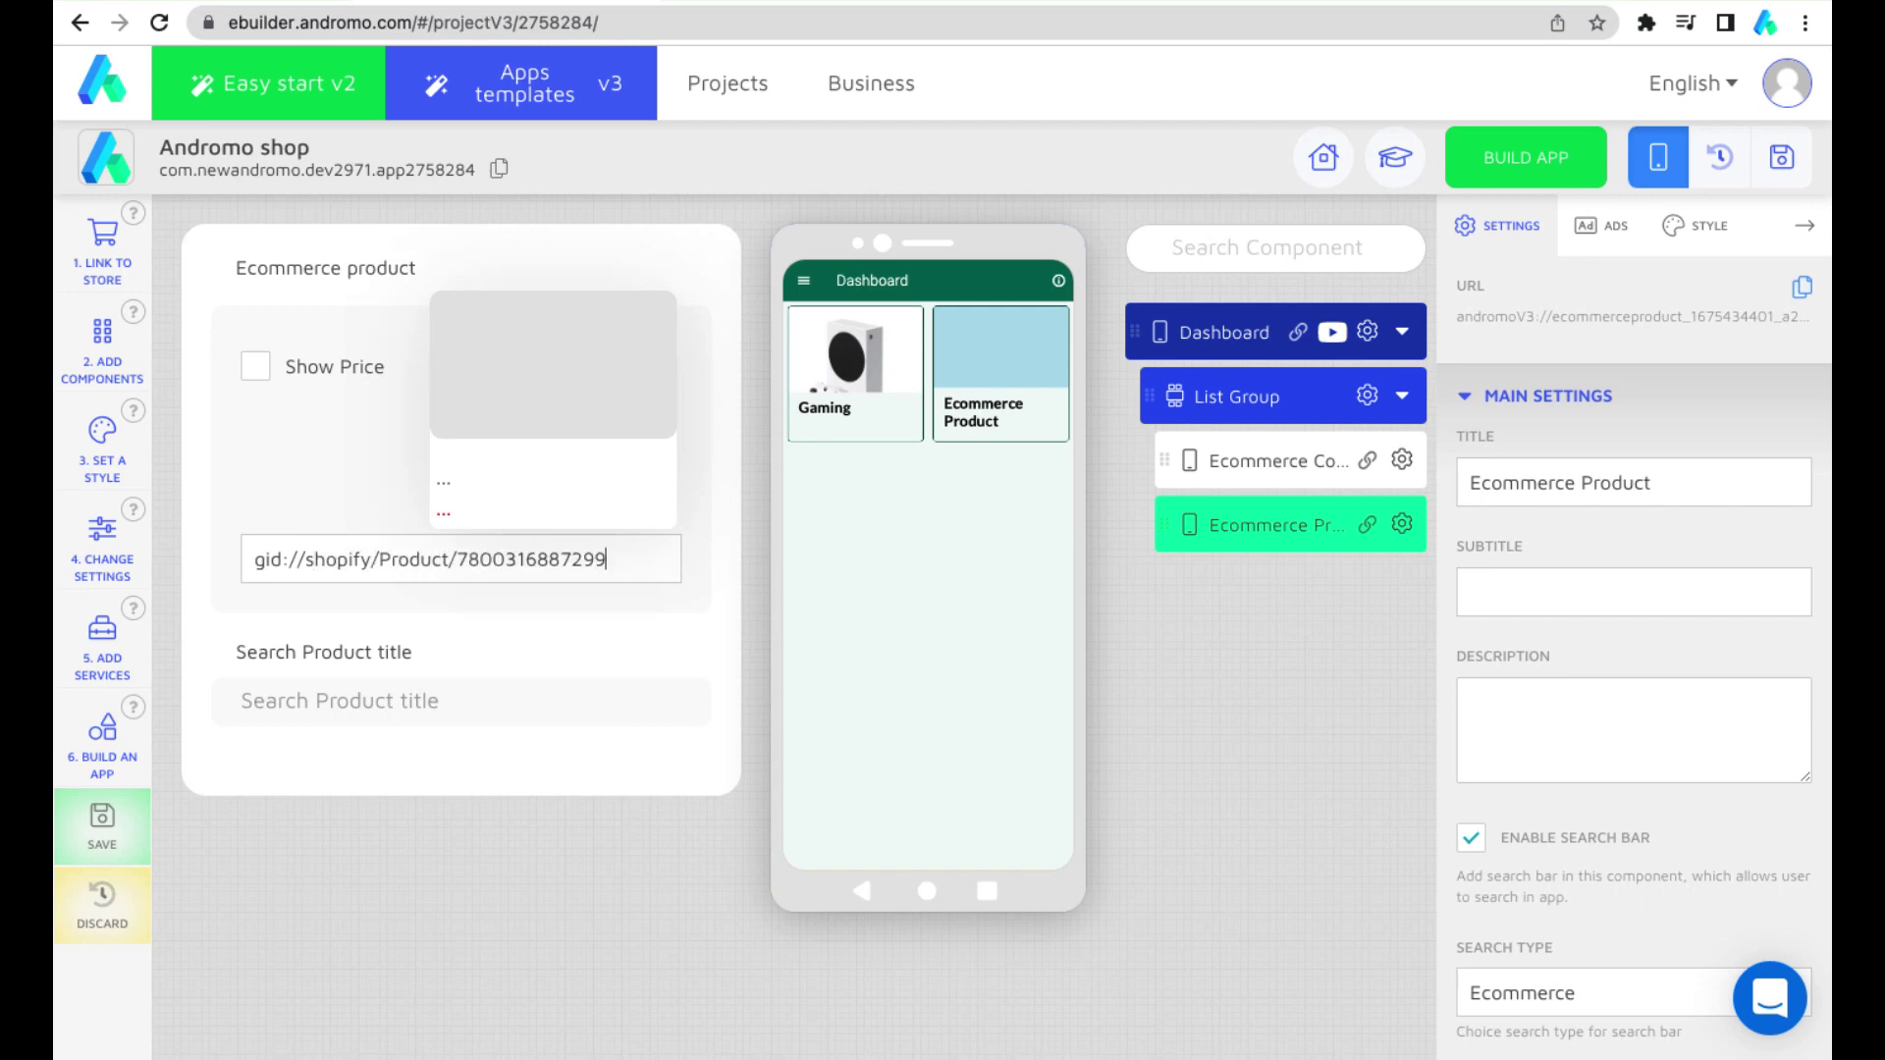
{"action": "left_click", "coordinate": [1074, 598]}
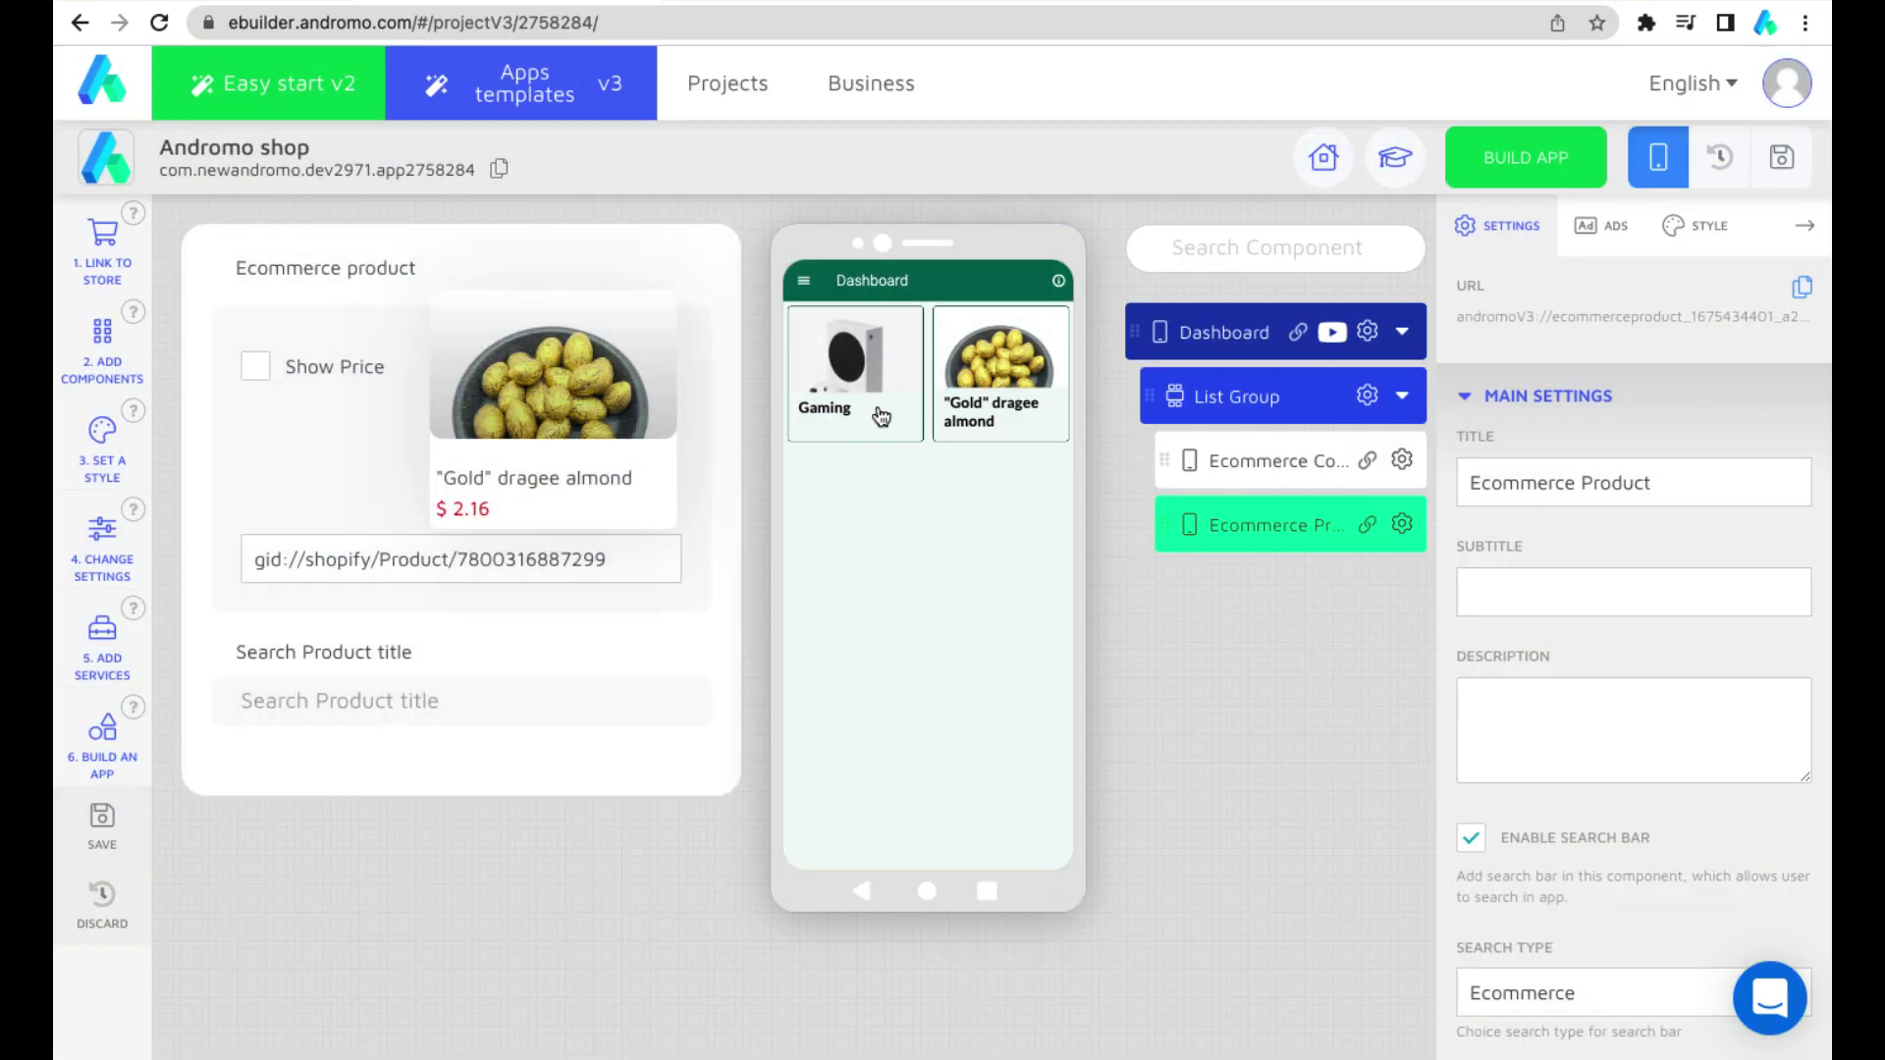
{"action": "left_click", "coordinate": [884, 419]}
{"action": "left_click", "coordinate": [803, 282]}
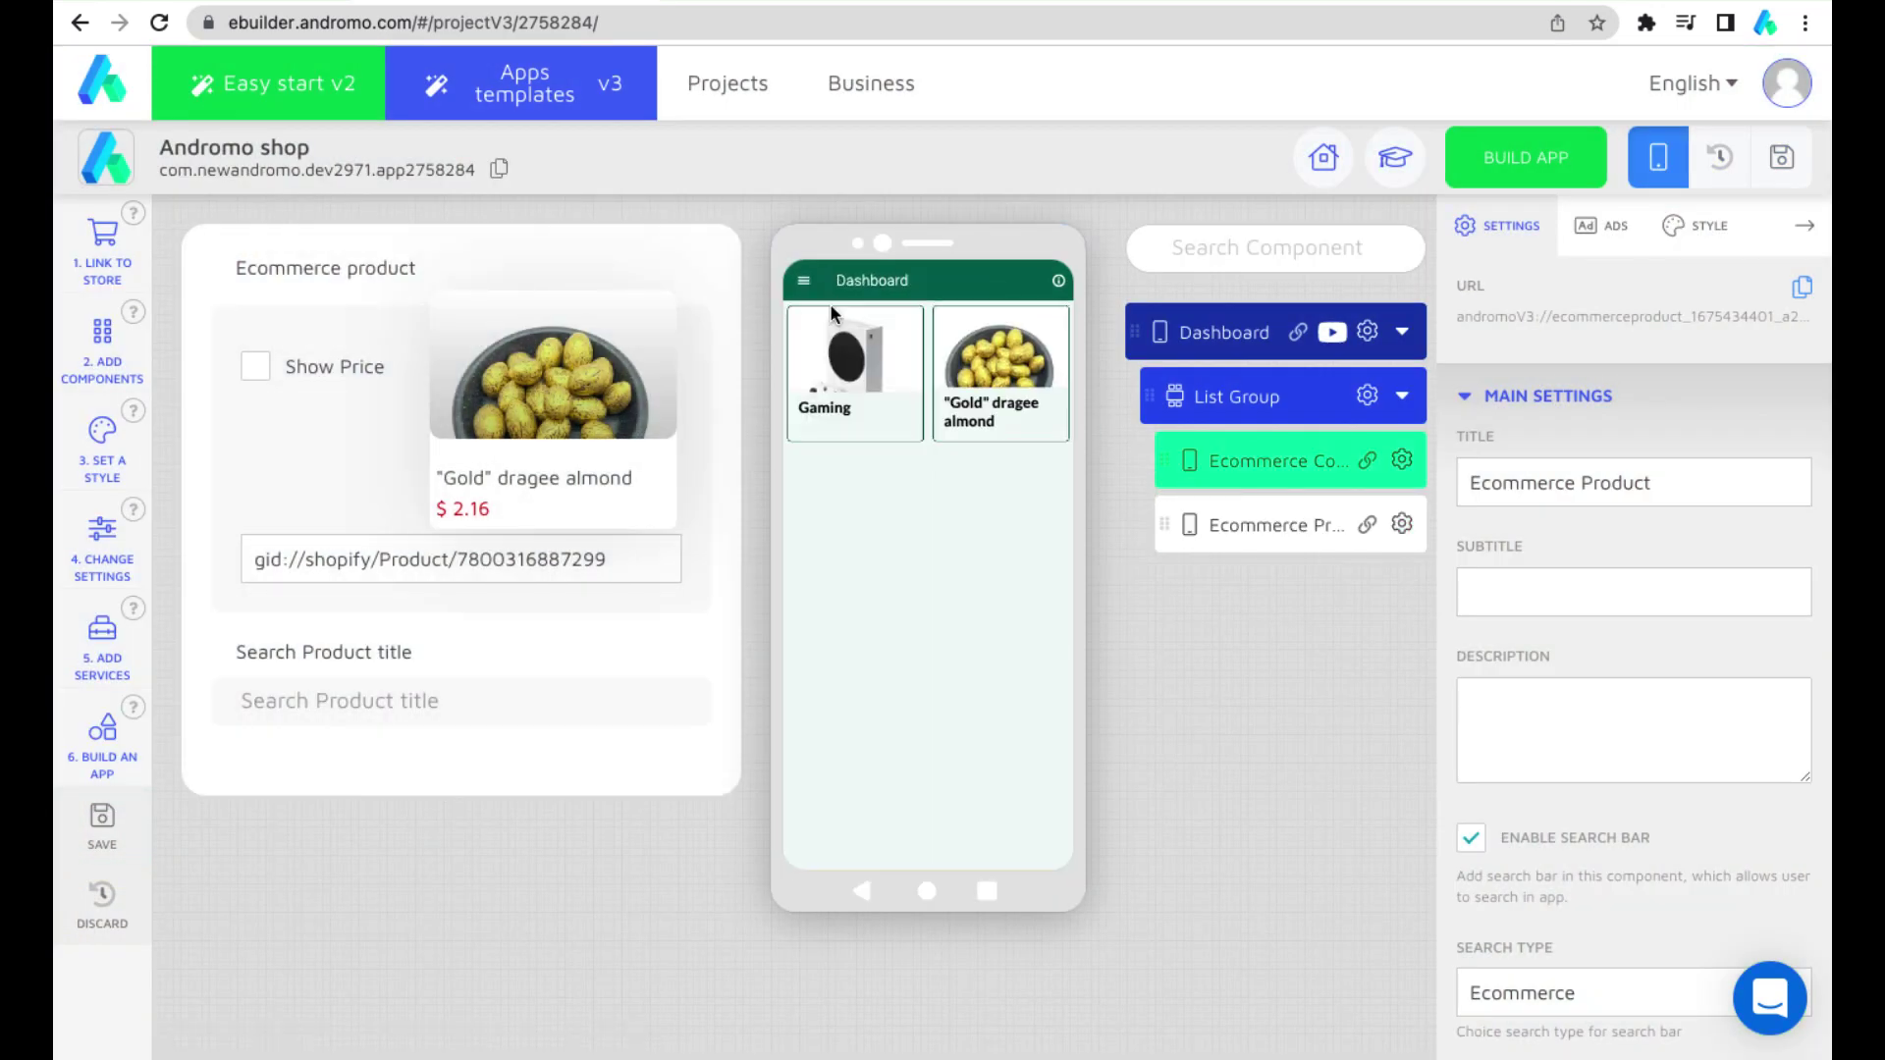
{"action": "left_click", "coordinate": [991, 386]}
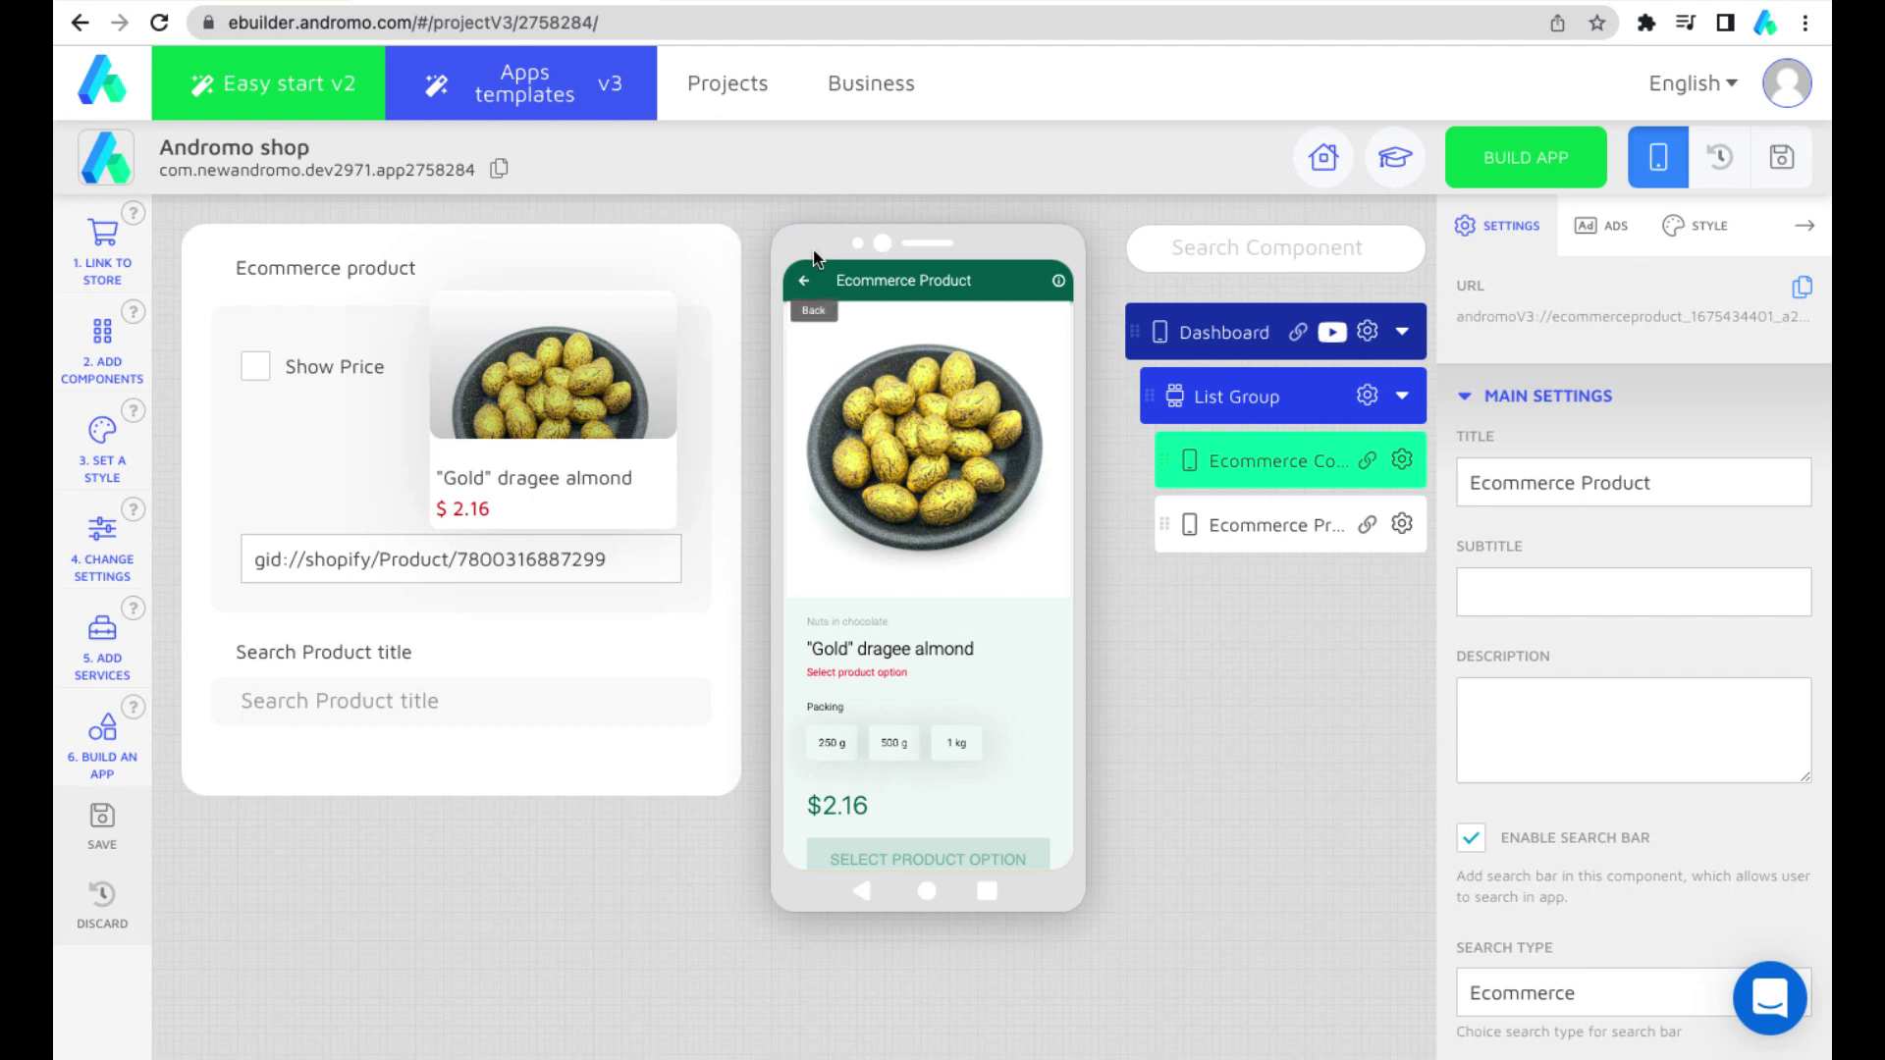
{"action": "scroll", "coordinate": [878, 508], "scroll_direction": "down", "scroll_amount": 1}
{"action": "scroll", "coordinate": [879, 508], "scroll_direction": "down", "scroll_amount": 3}
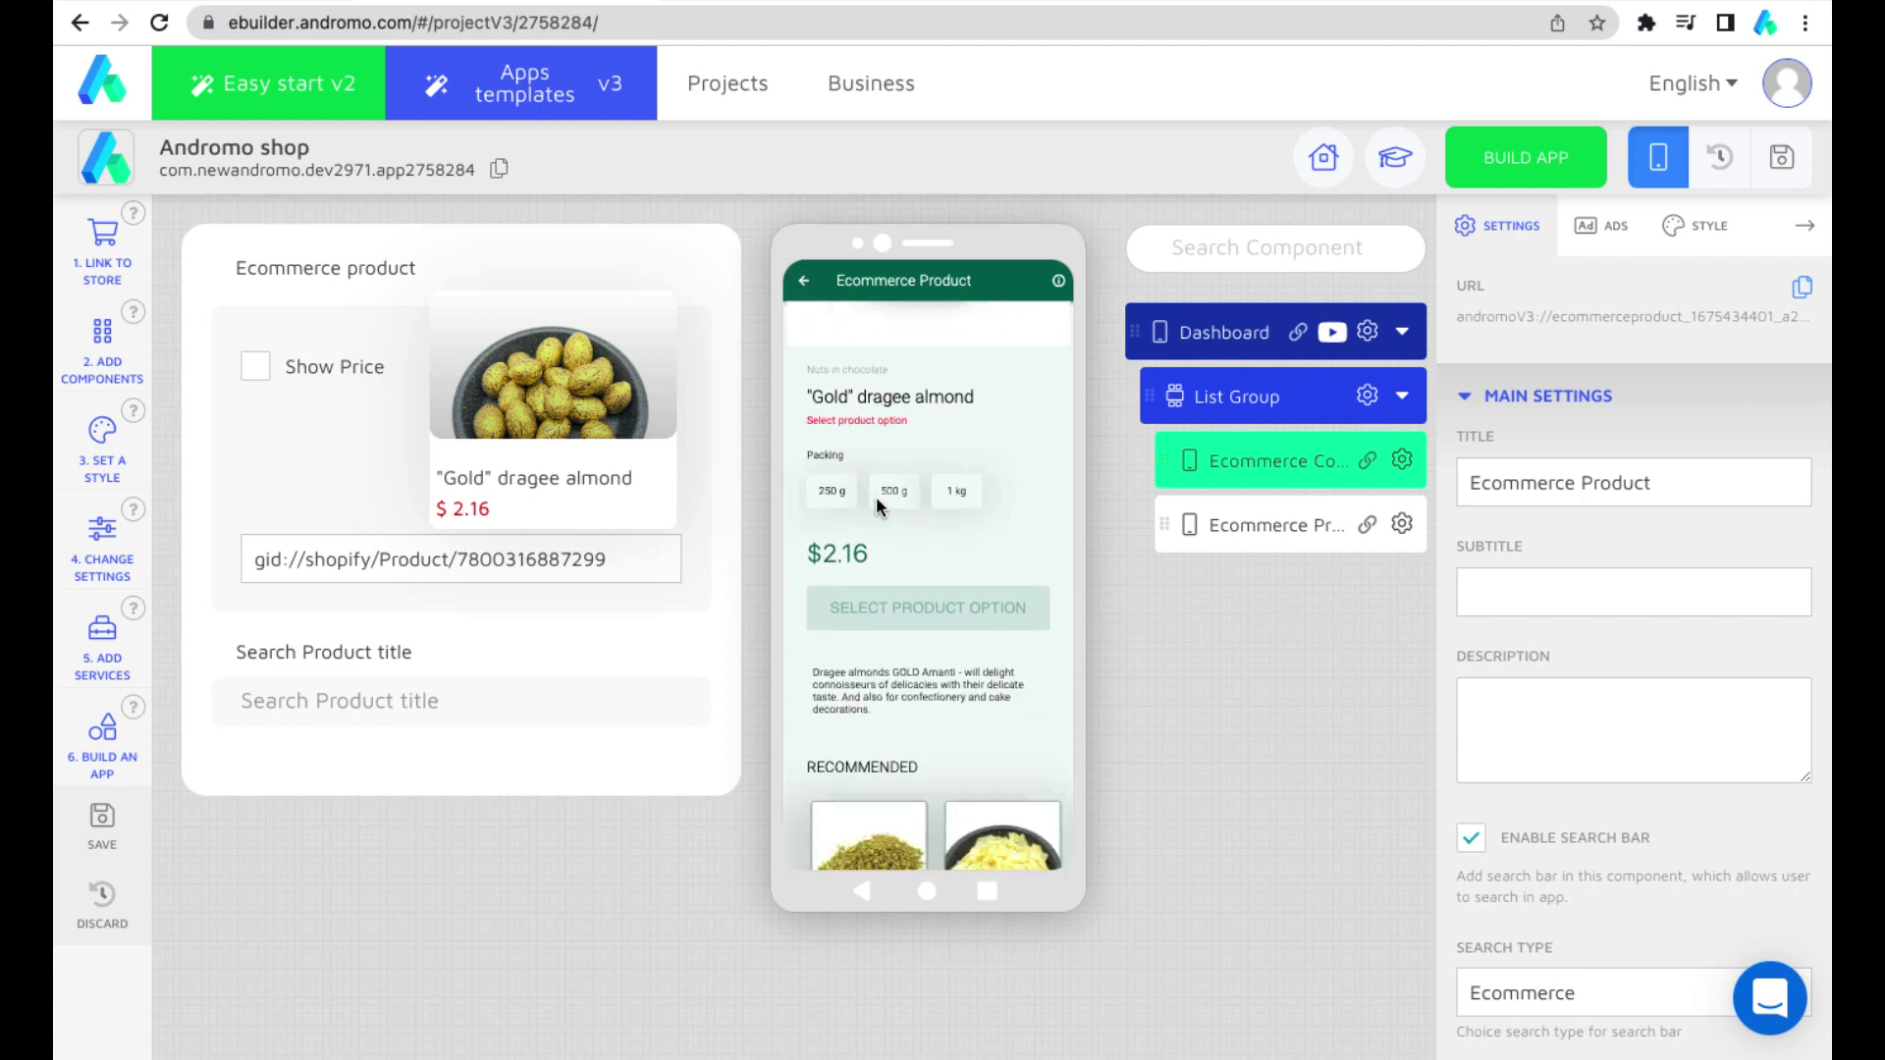
{"action": "scroll", "coordinate": [878, 508], "scroll_direction": "up", "scroll_amount": 4}
{"action": "left_click", "coordinate": [803, 281]}
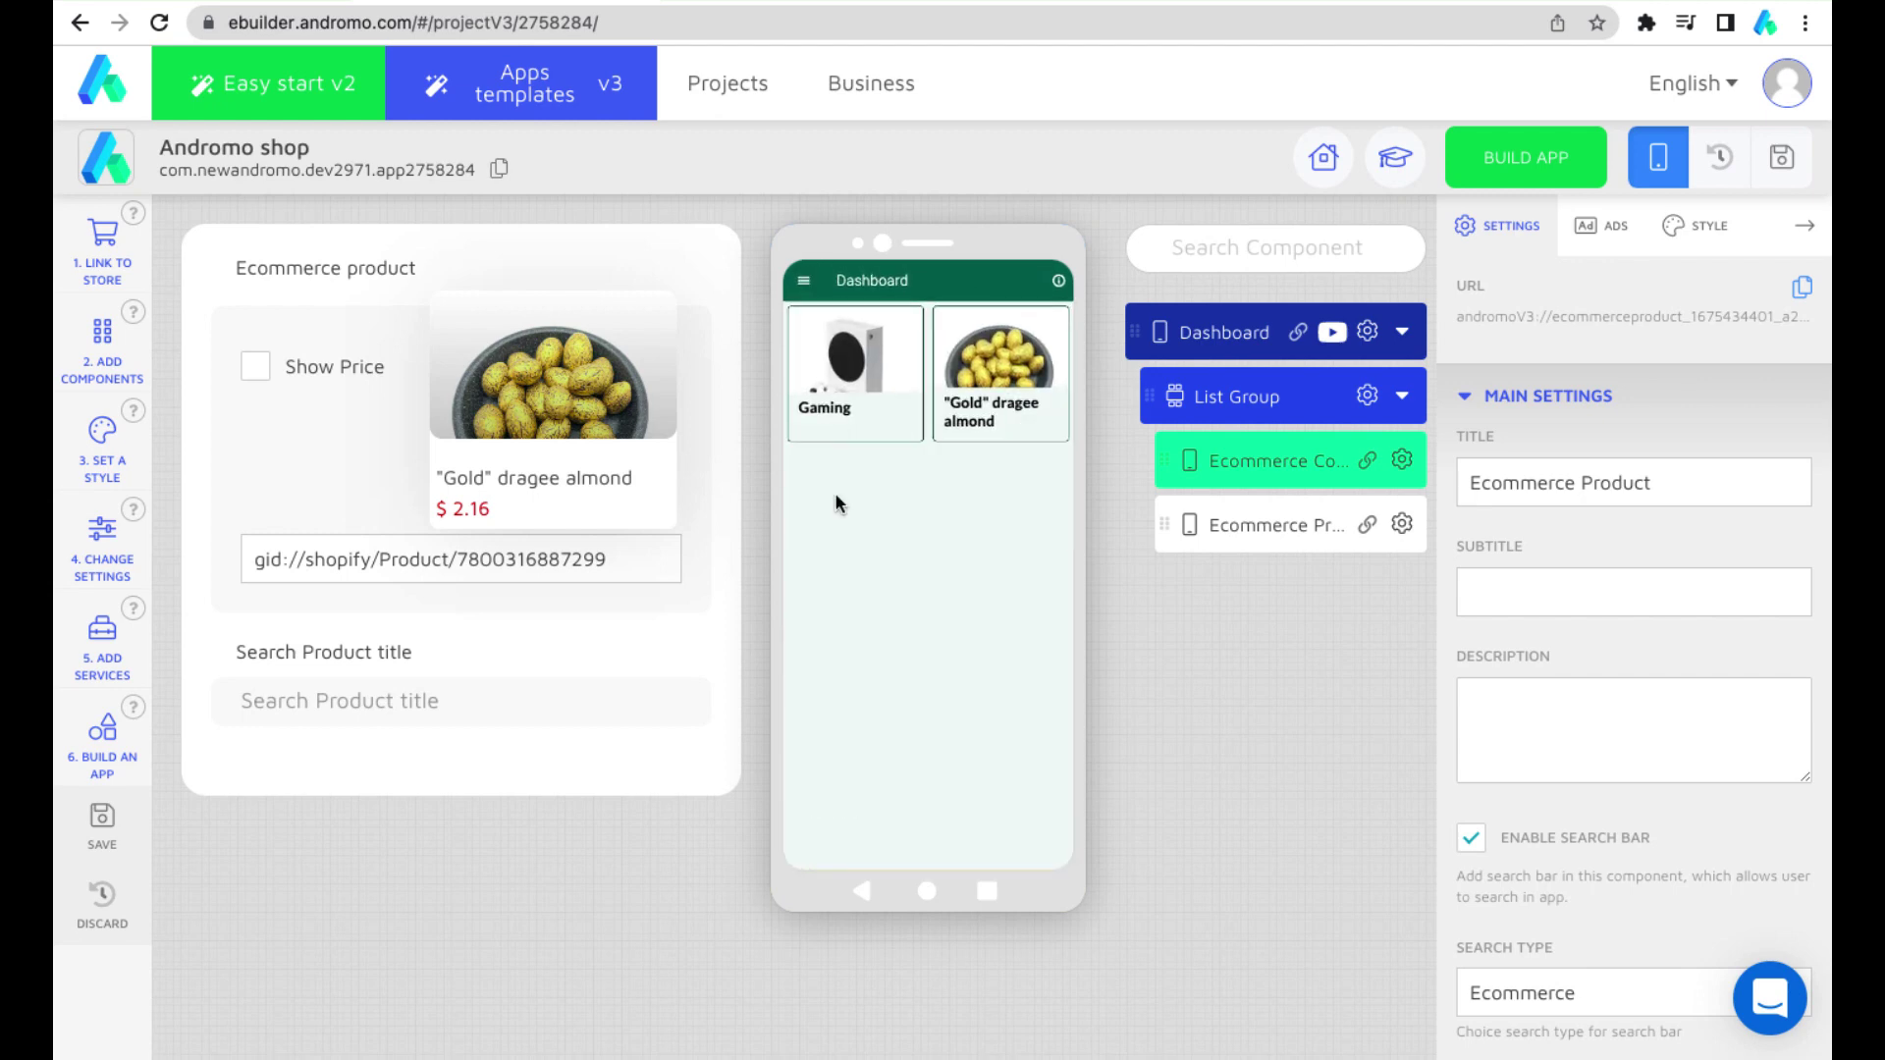
Step: Add the Youtube tile from the Popular components category
{"action": "left_click", "coordinate": [106, 374]}
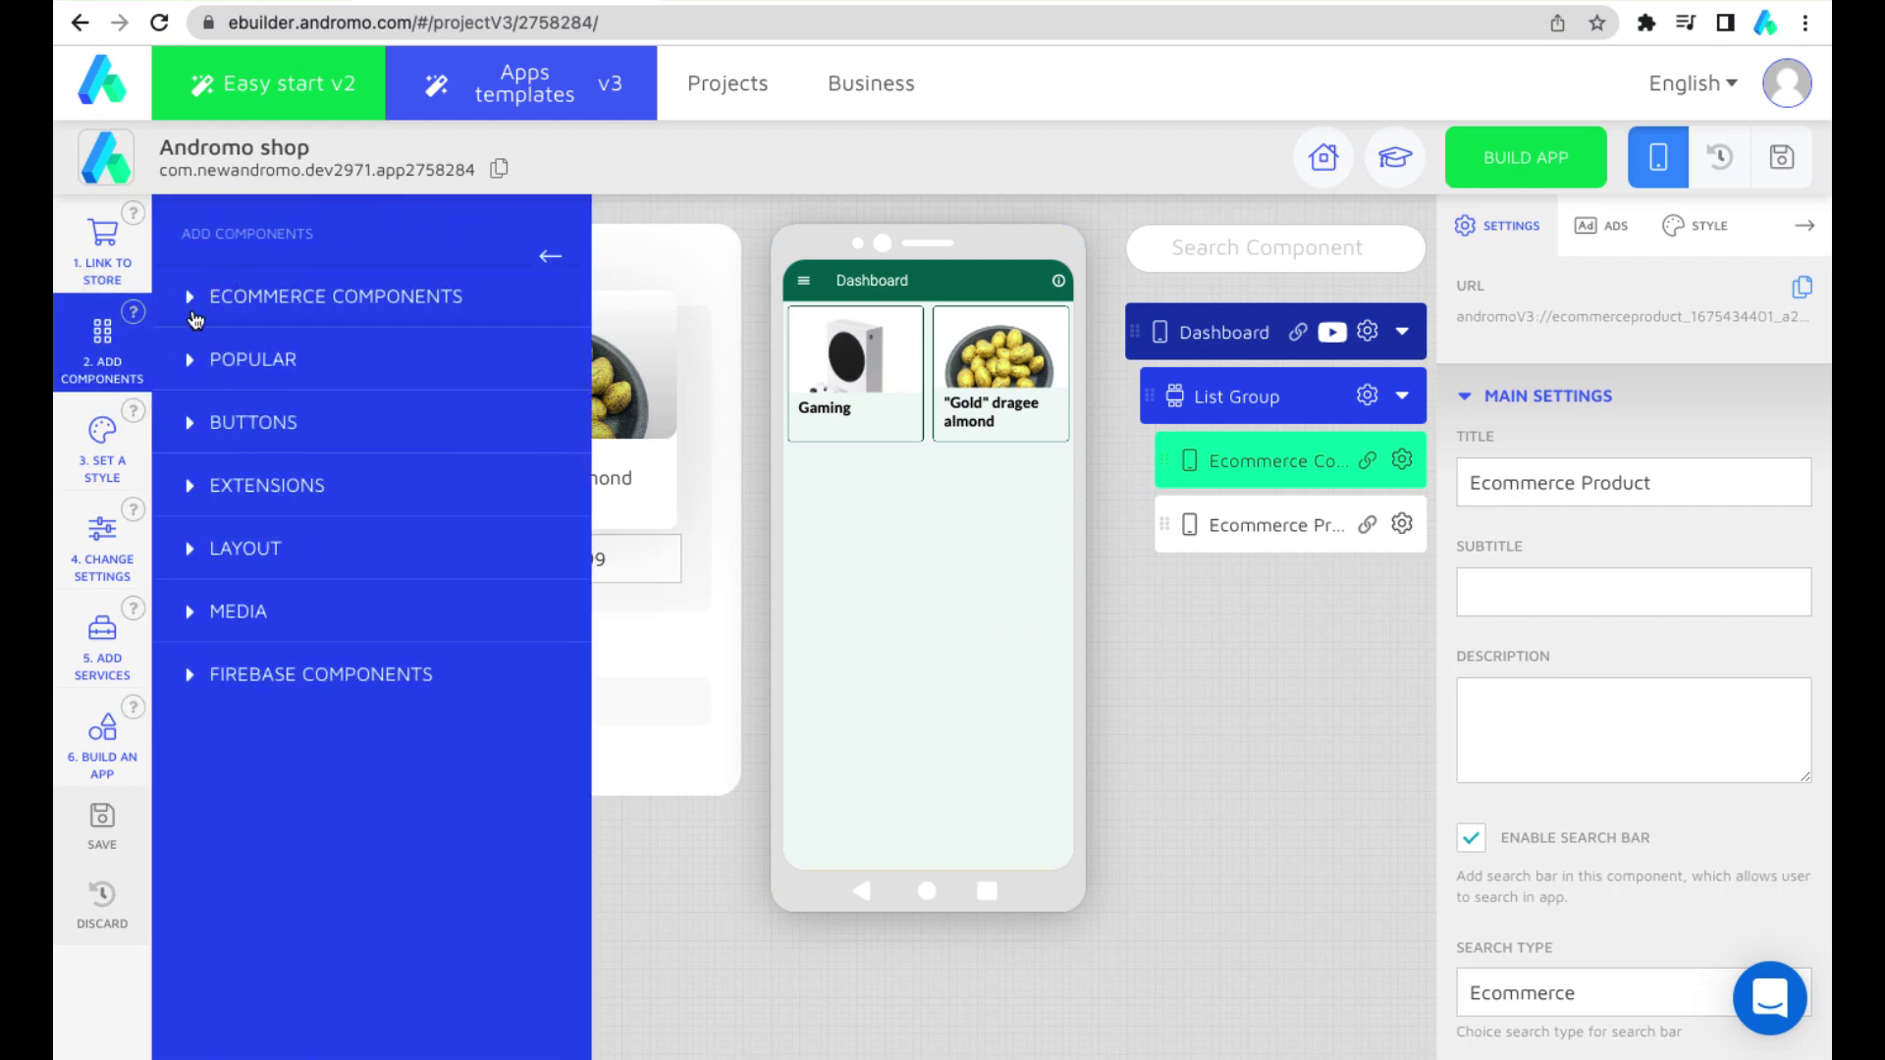
{"action": "left_click", "coordinate": [195, 361]}
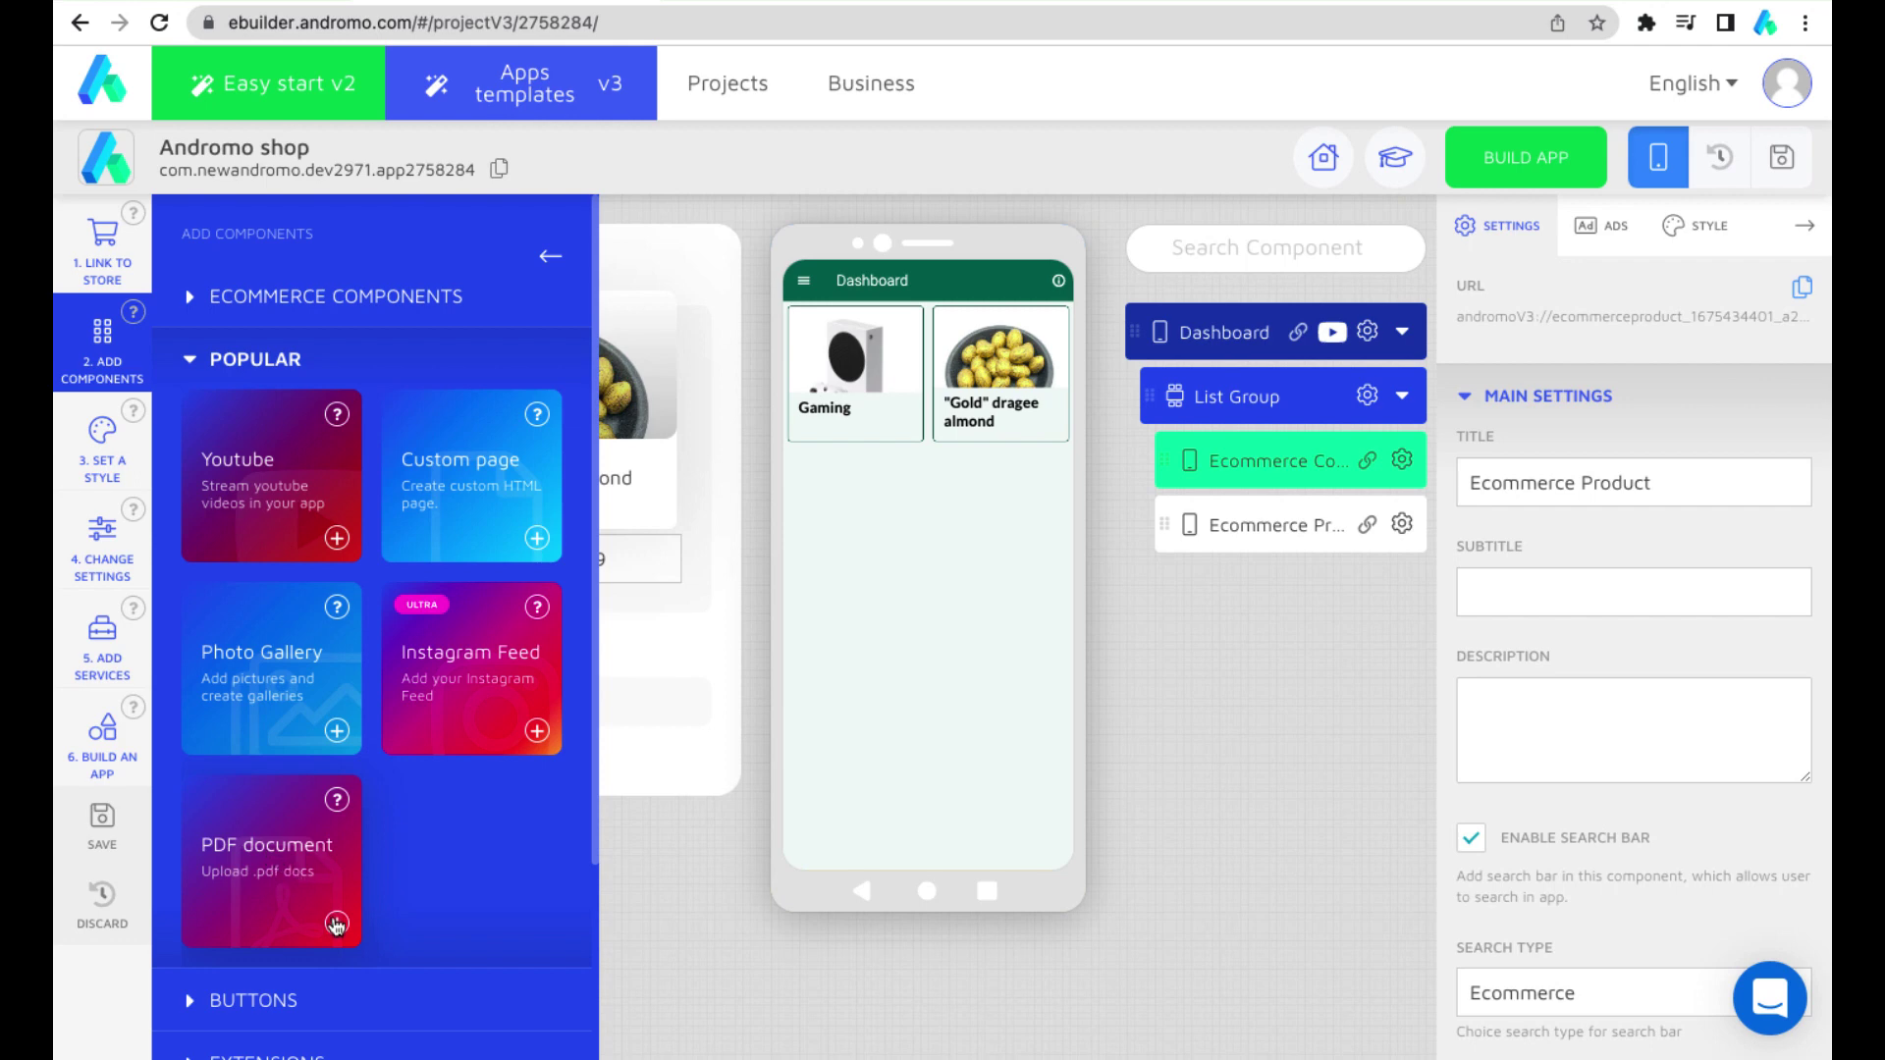
{"action": "left_click", "coordinate": [206, 364]}
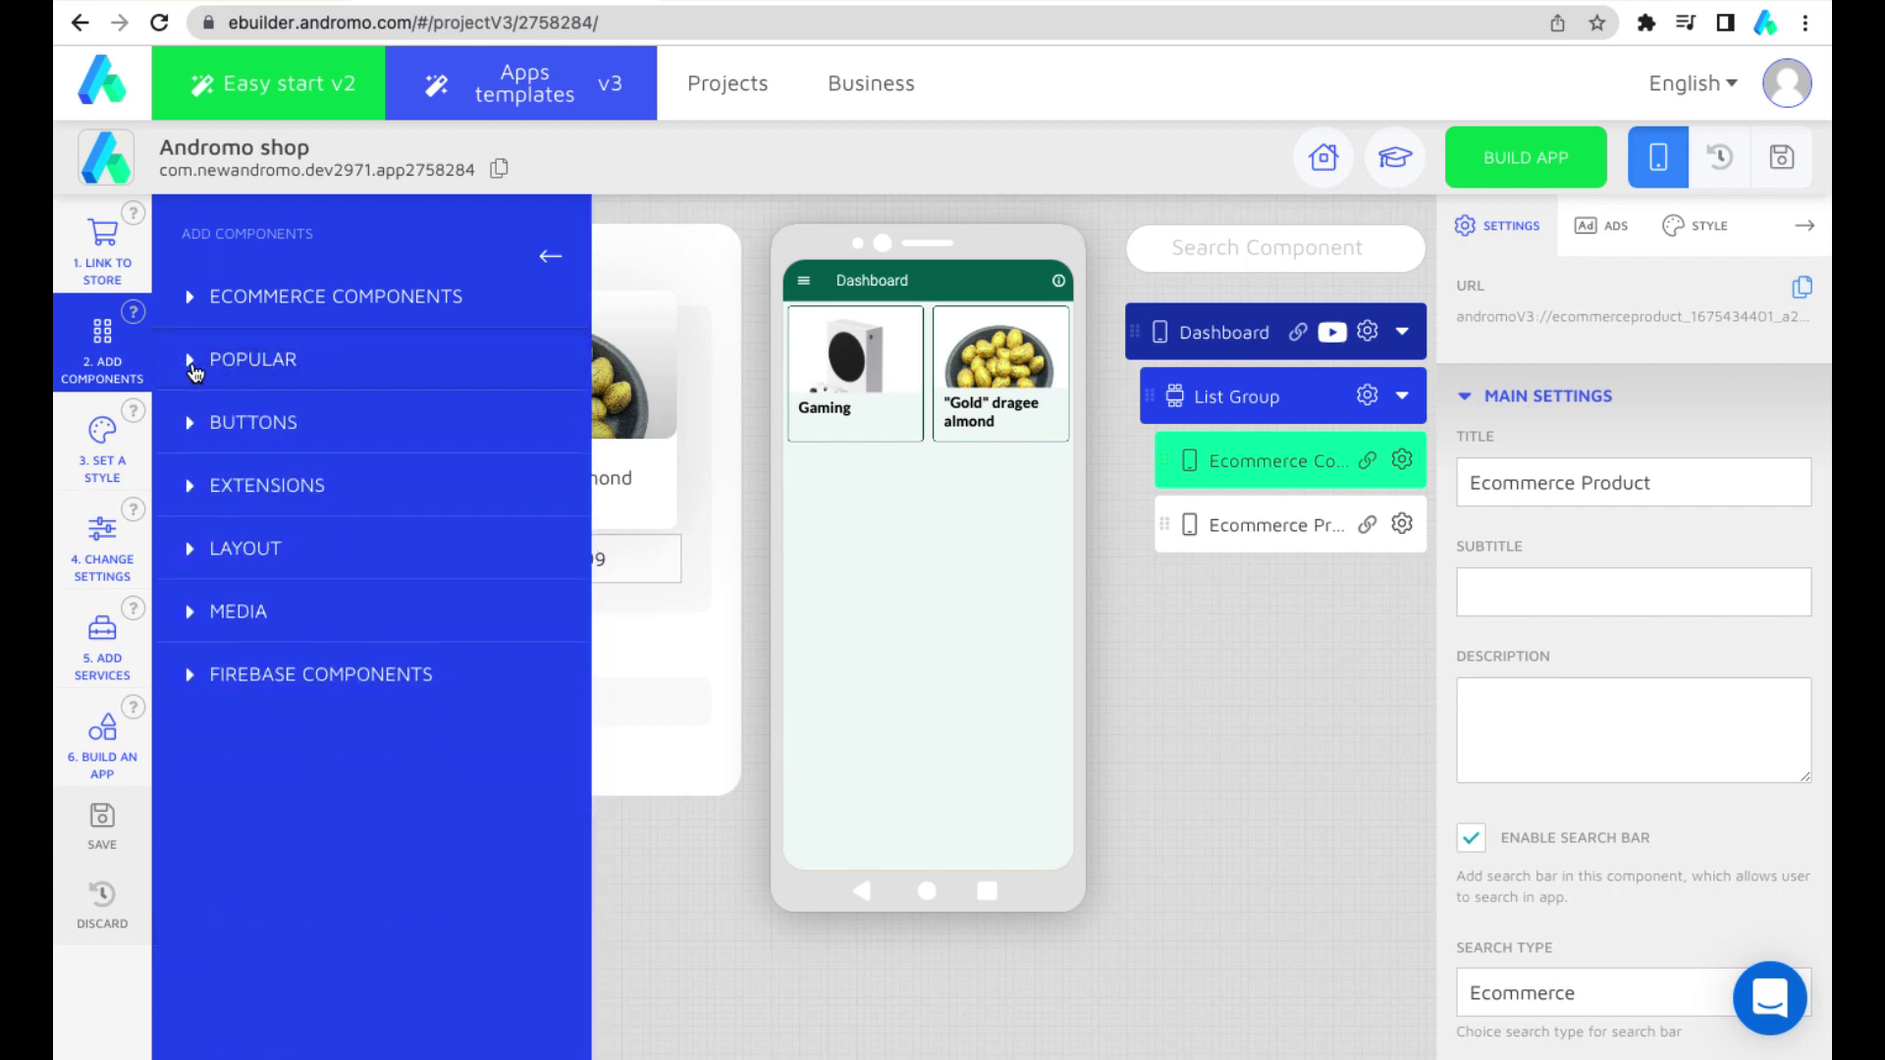
{"action": "left_click", "coordinate": [221, 361]}
{"action": "left_click", "coordinate": [337, 539]}
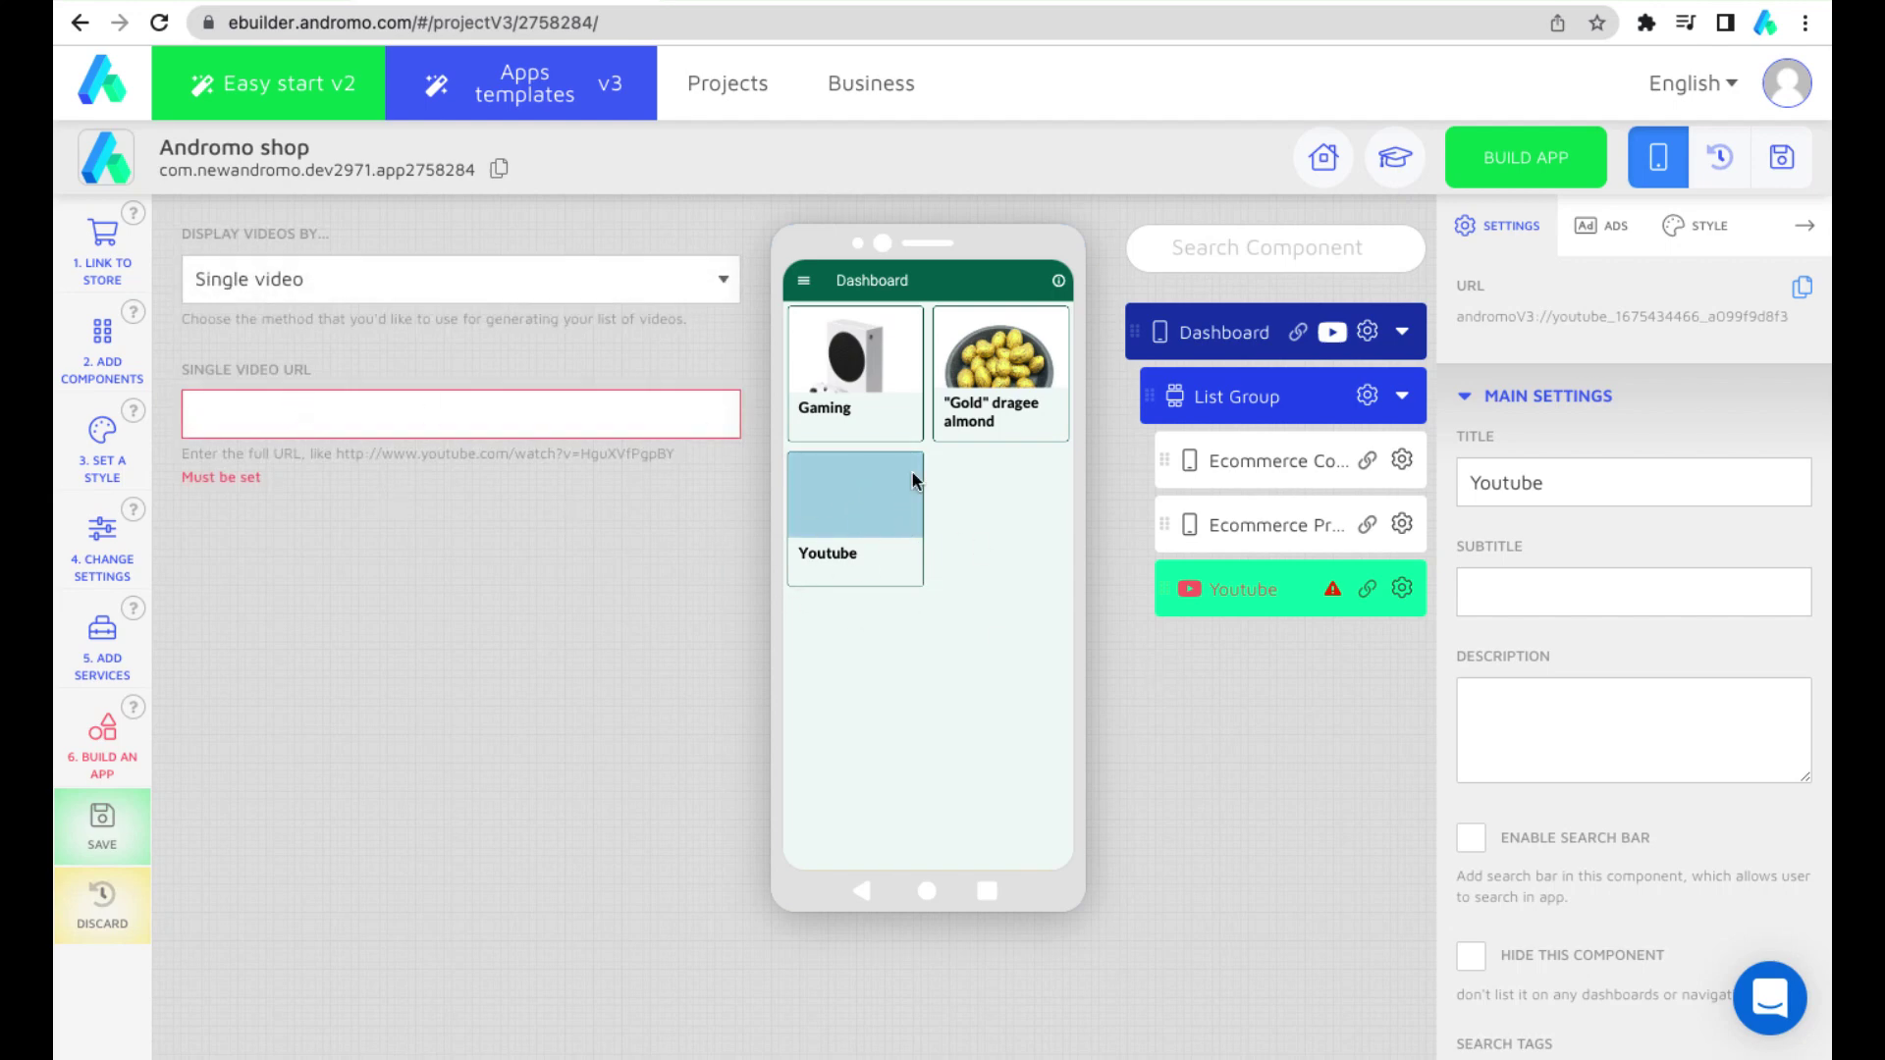
Step: Delete the Youtube component from the dashboard
{"action": "left_click", "coordinate": [1403, 589]}
{"action": "left_click", "coordinate": [1308, 783]}
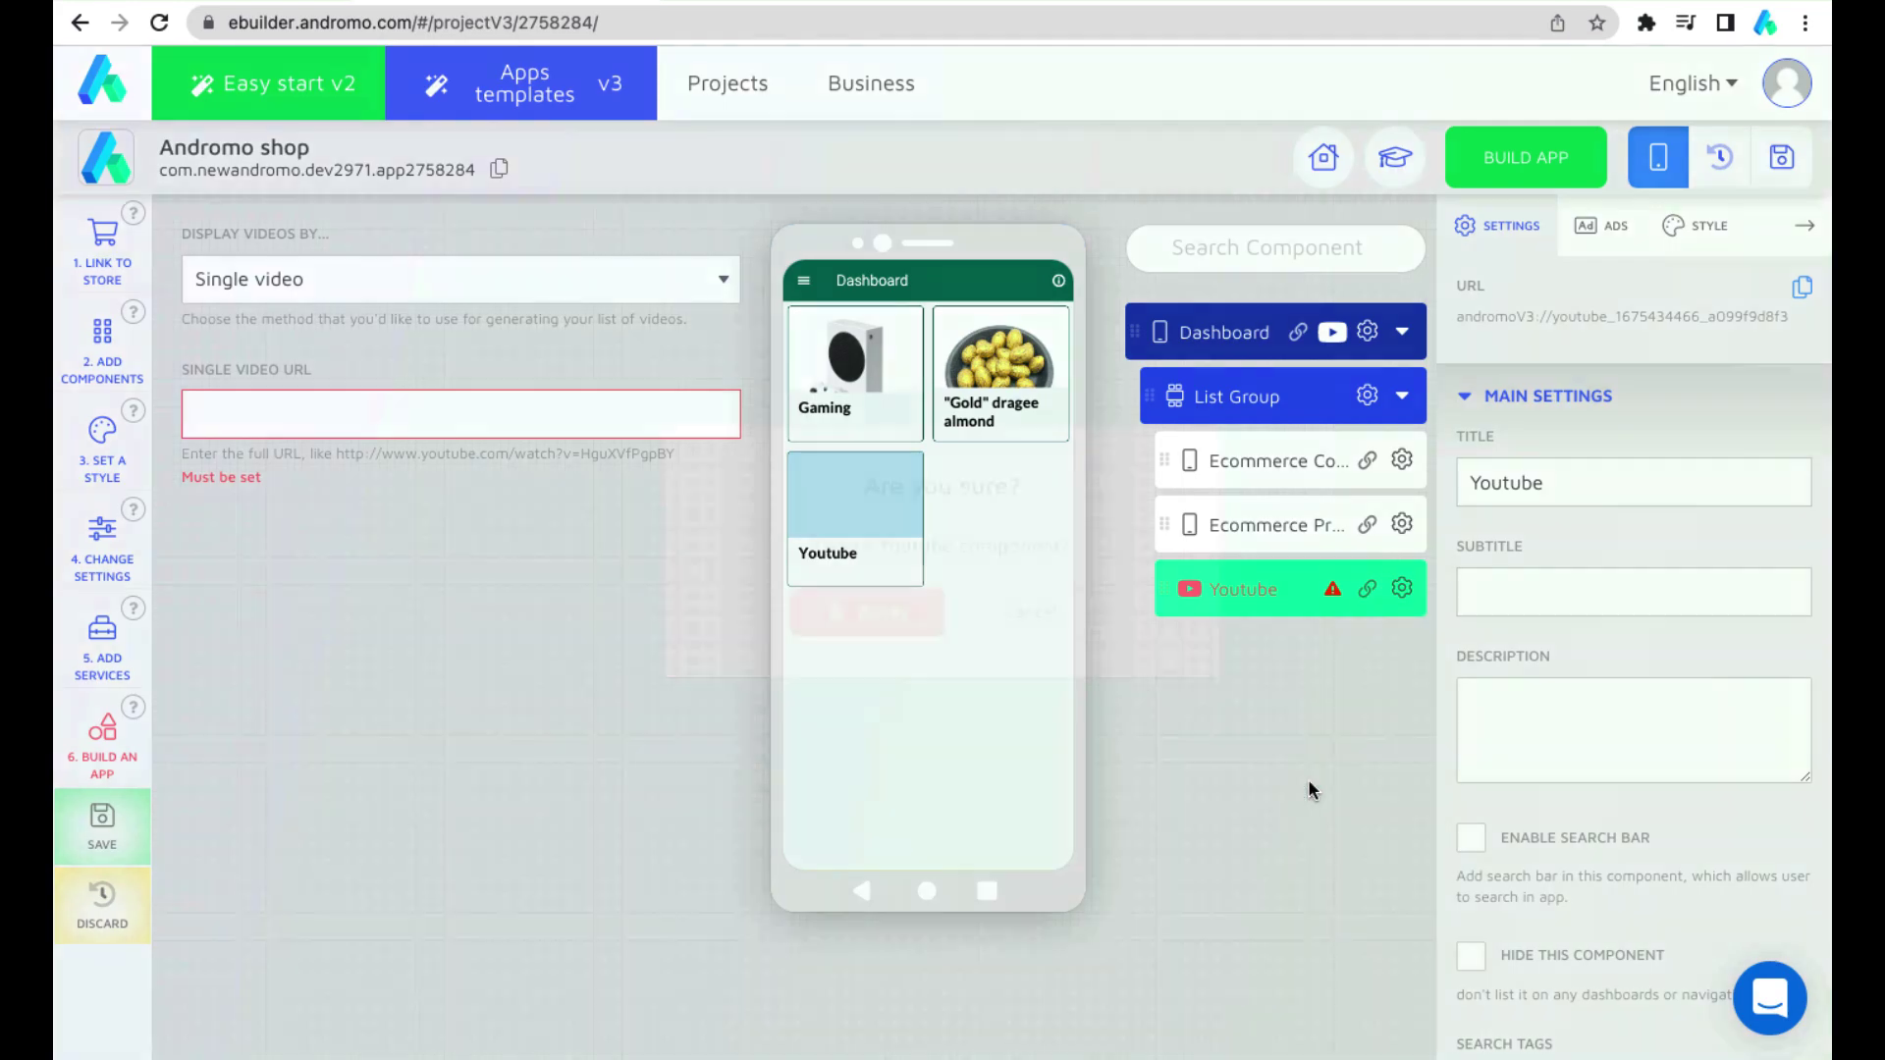
{"action": "left_click", "coordinate": [863, 606]}
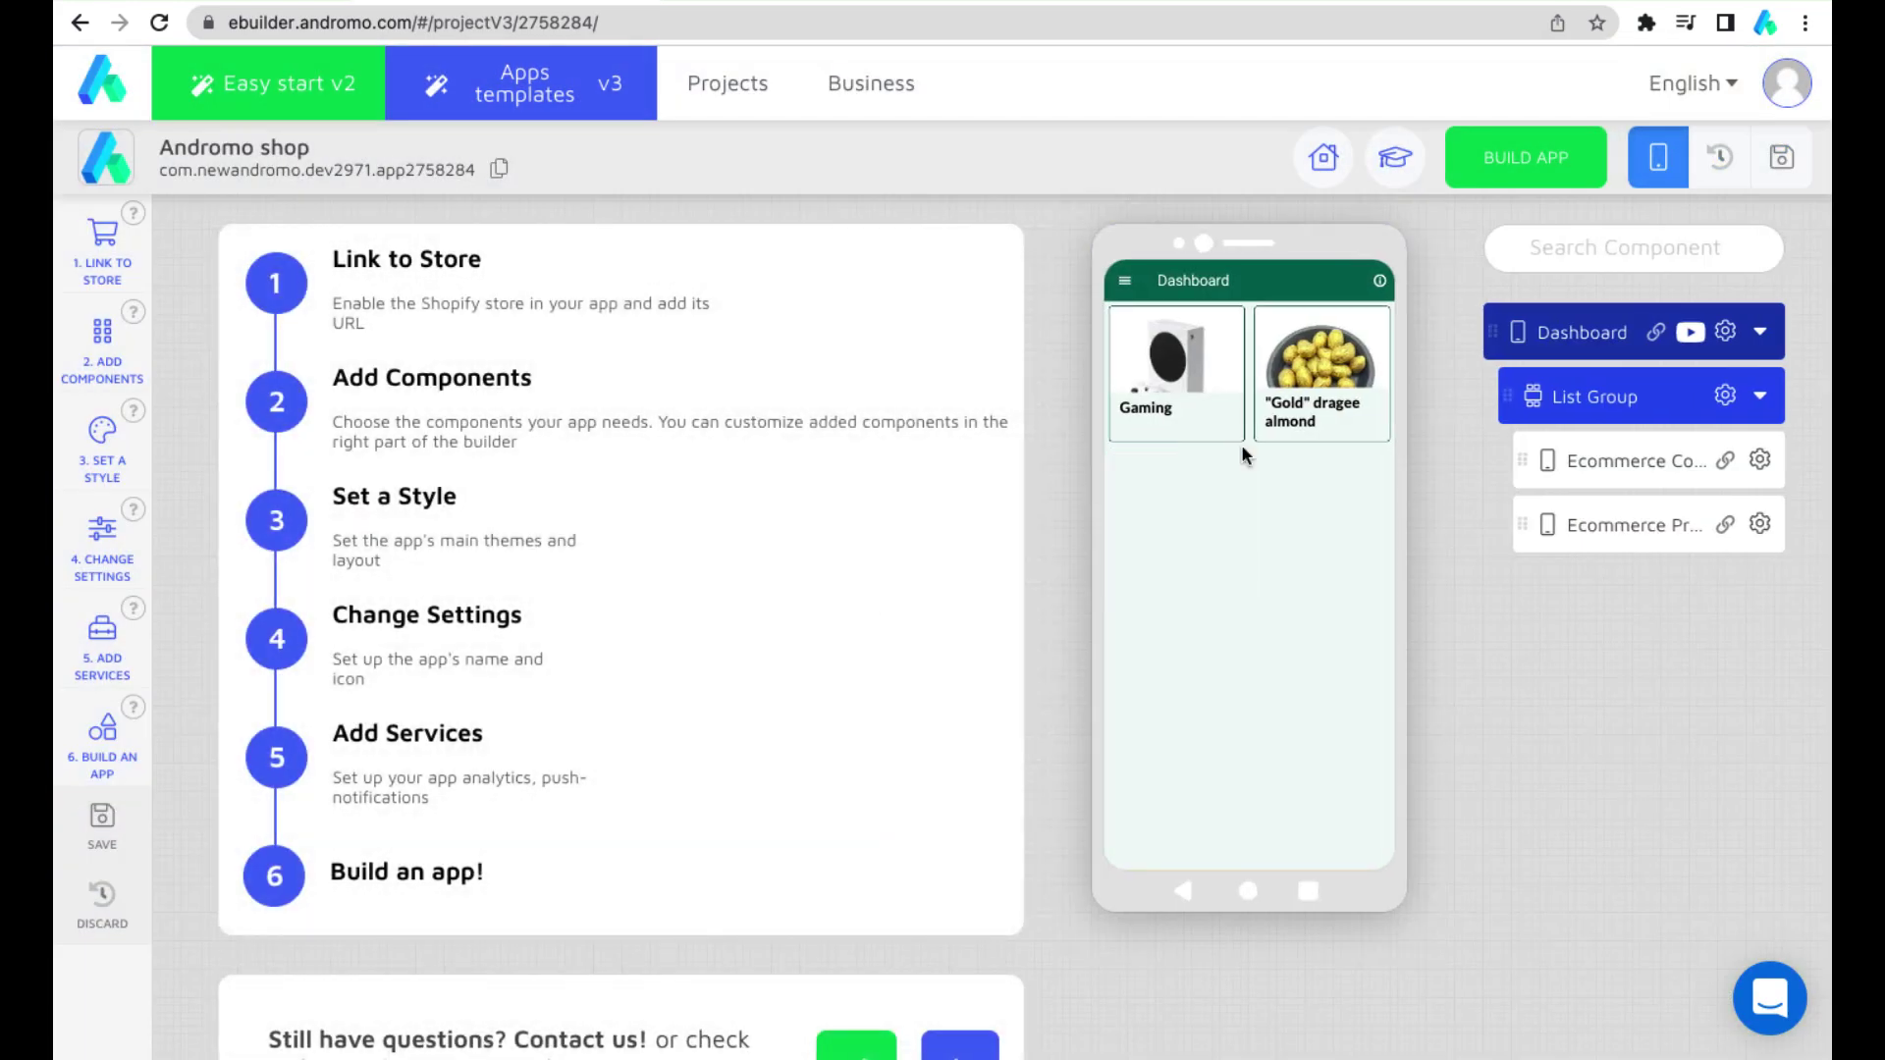
Step: Duplicate the Ecommerce Product card twice
{"action": "left_click", "coordinate": [1760, 525]}
{"action": "left_click", "coordinate": [1720, 584]}
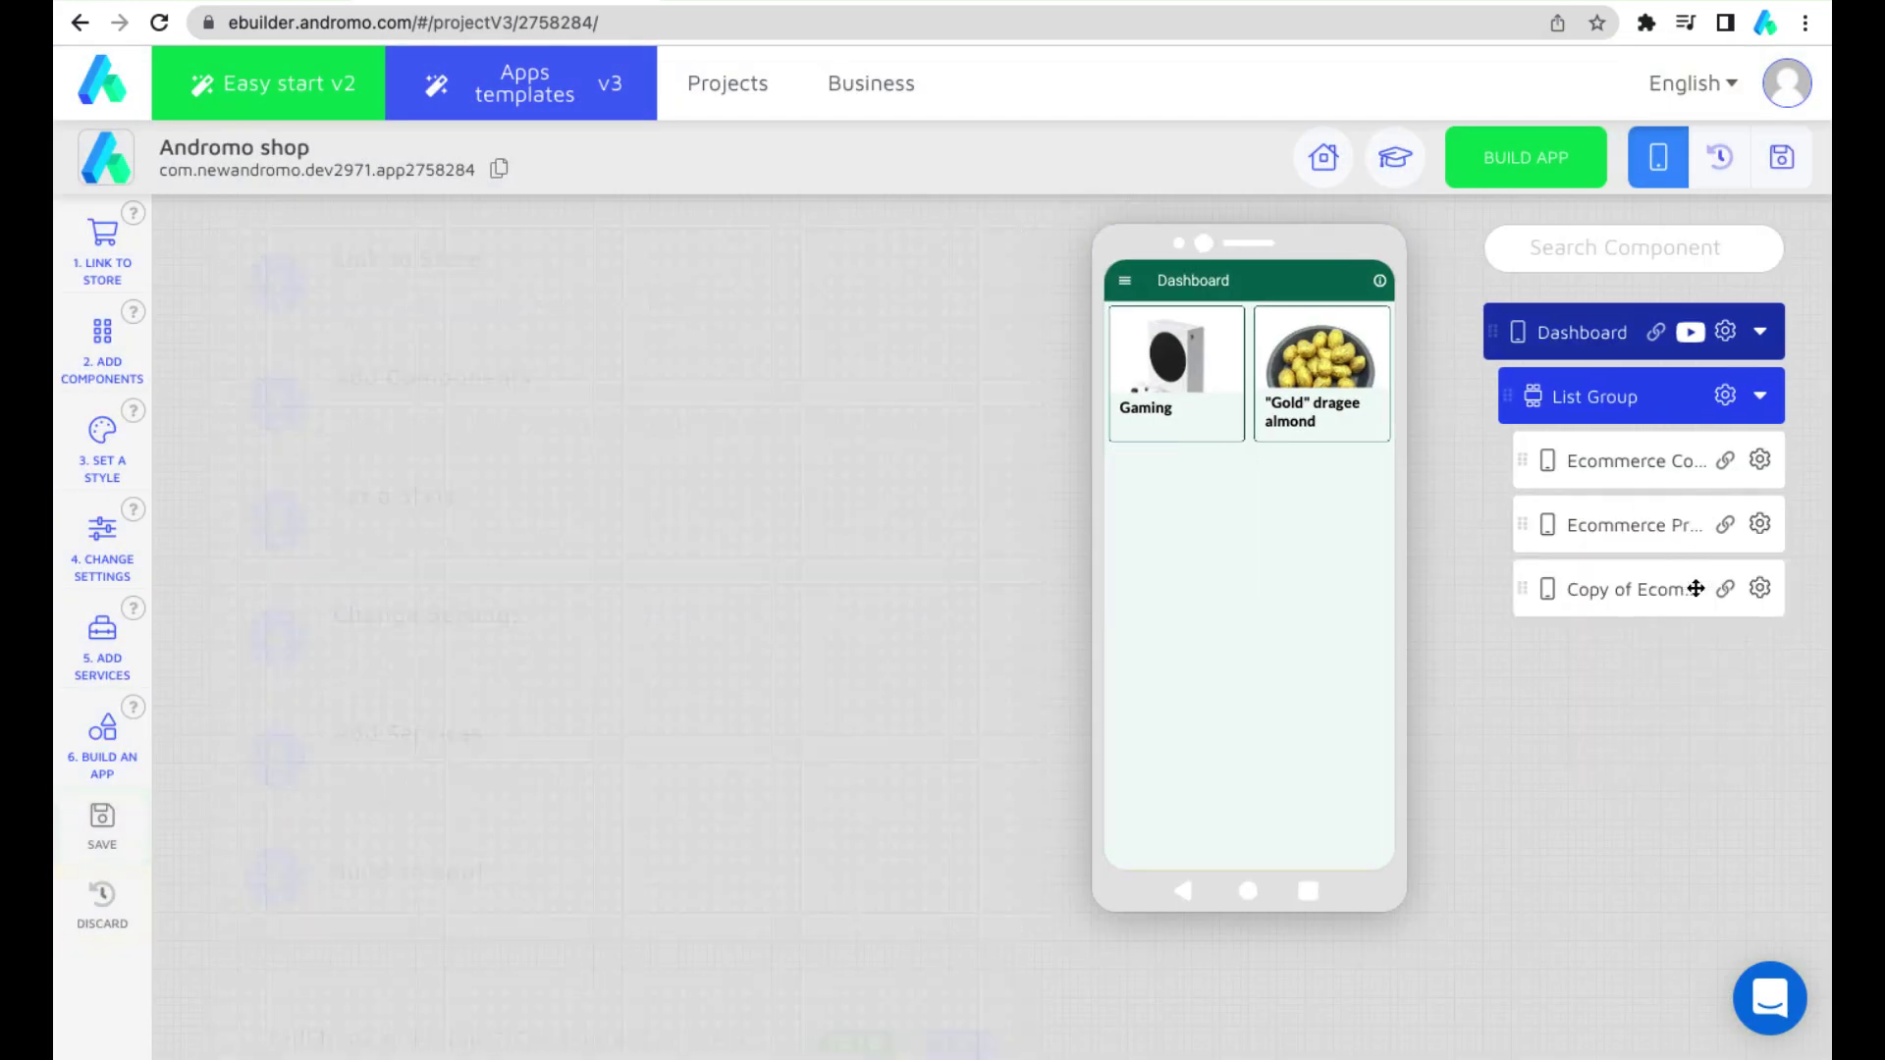
{"action": "left_click", "coordinate": [1760, 591]}
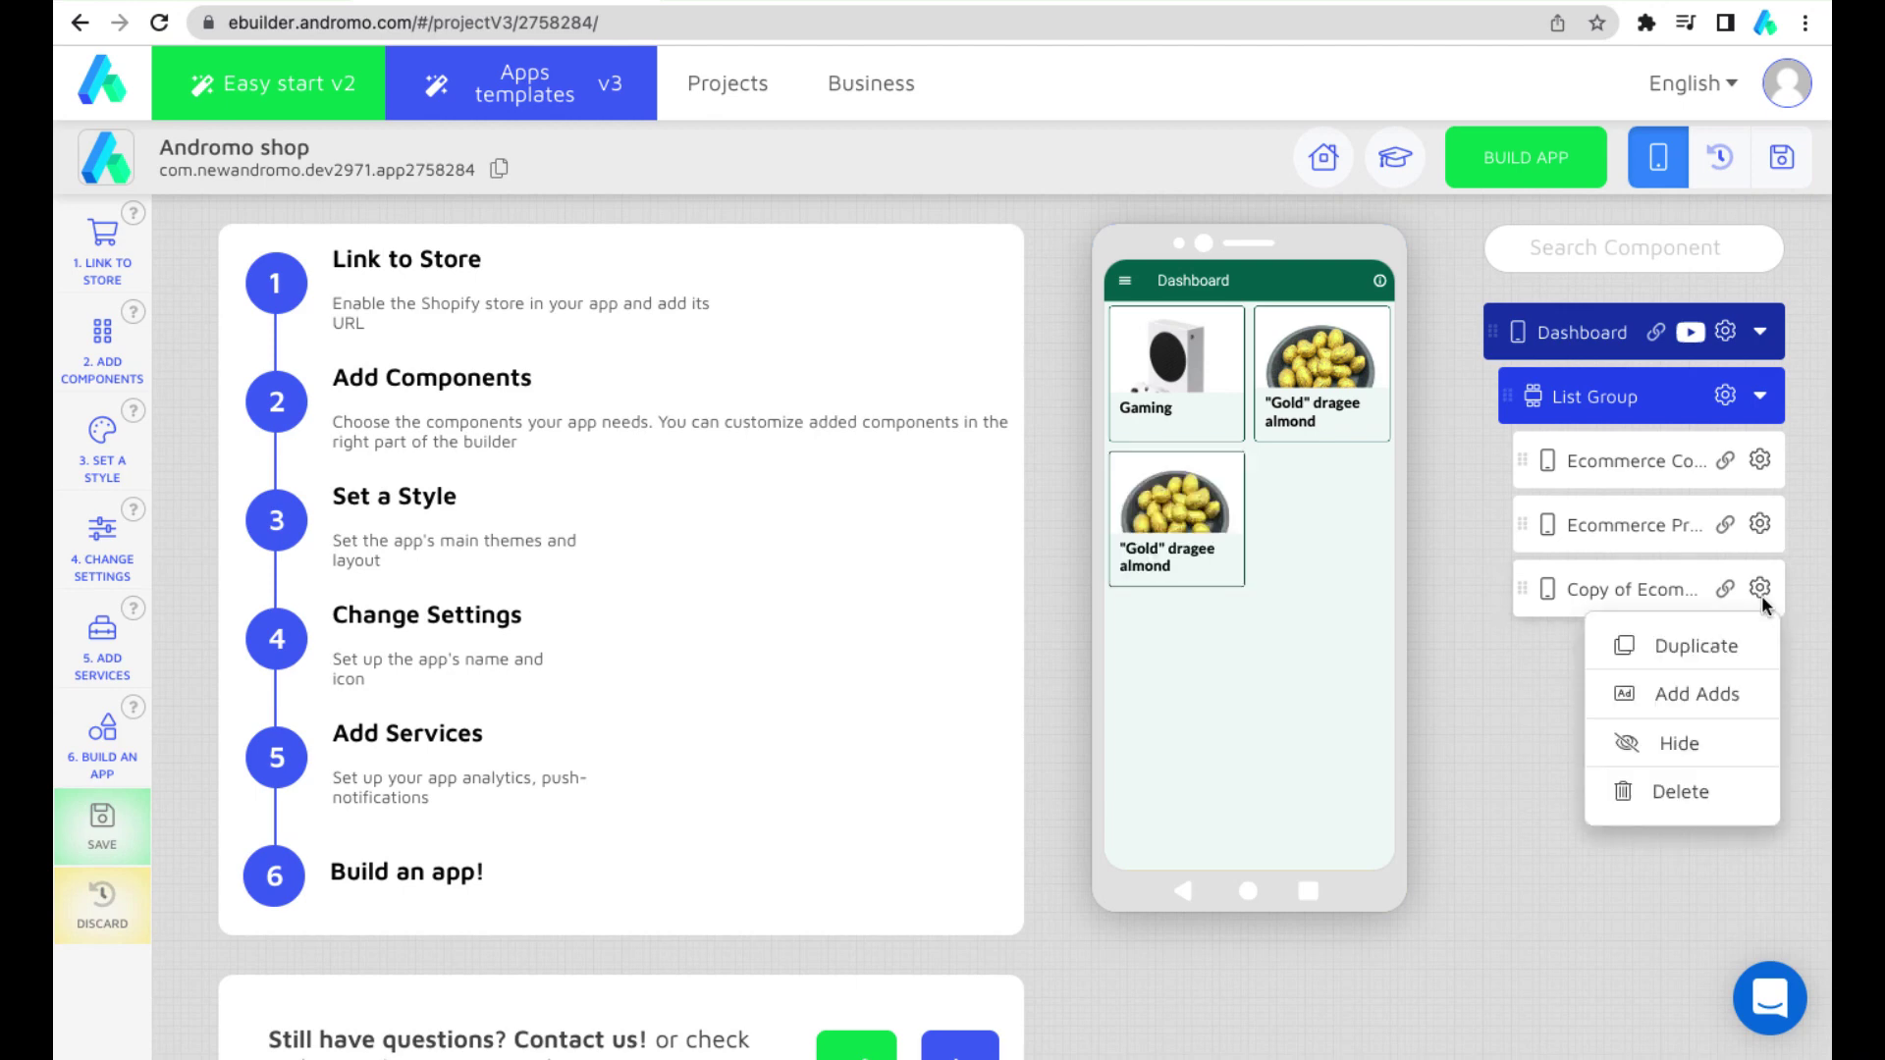
{"action": "left_click", "coordinate": [1679, 647]}
Step: Replace the first copy's product ID with the face-mask product's ID
{"action": "left_click", "coordinate": [1201, 546]}
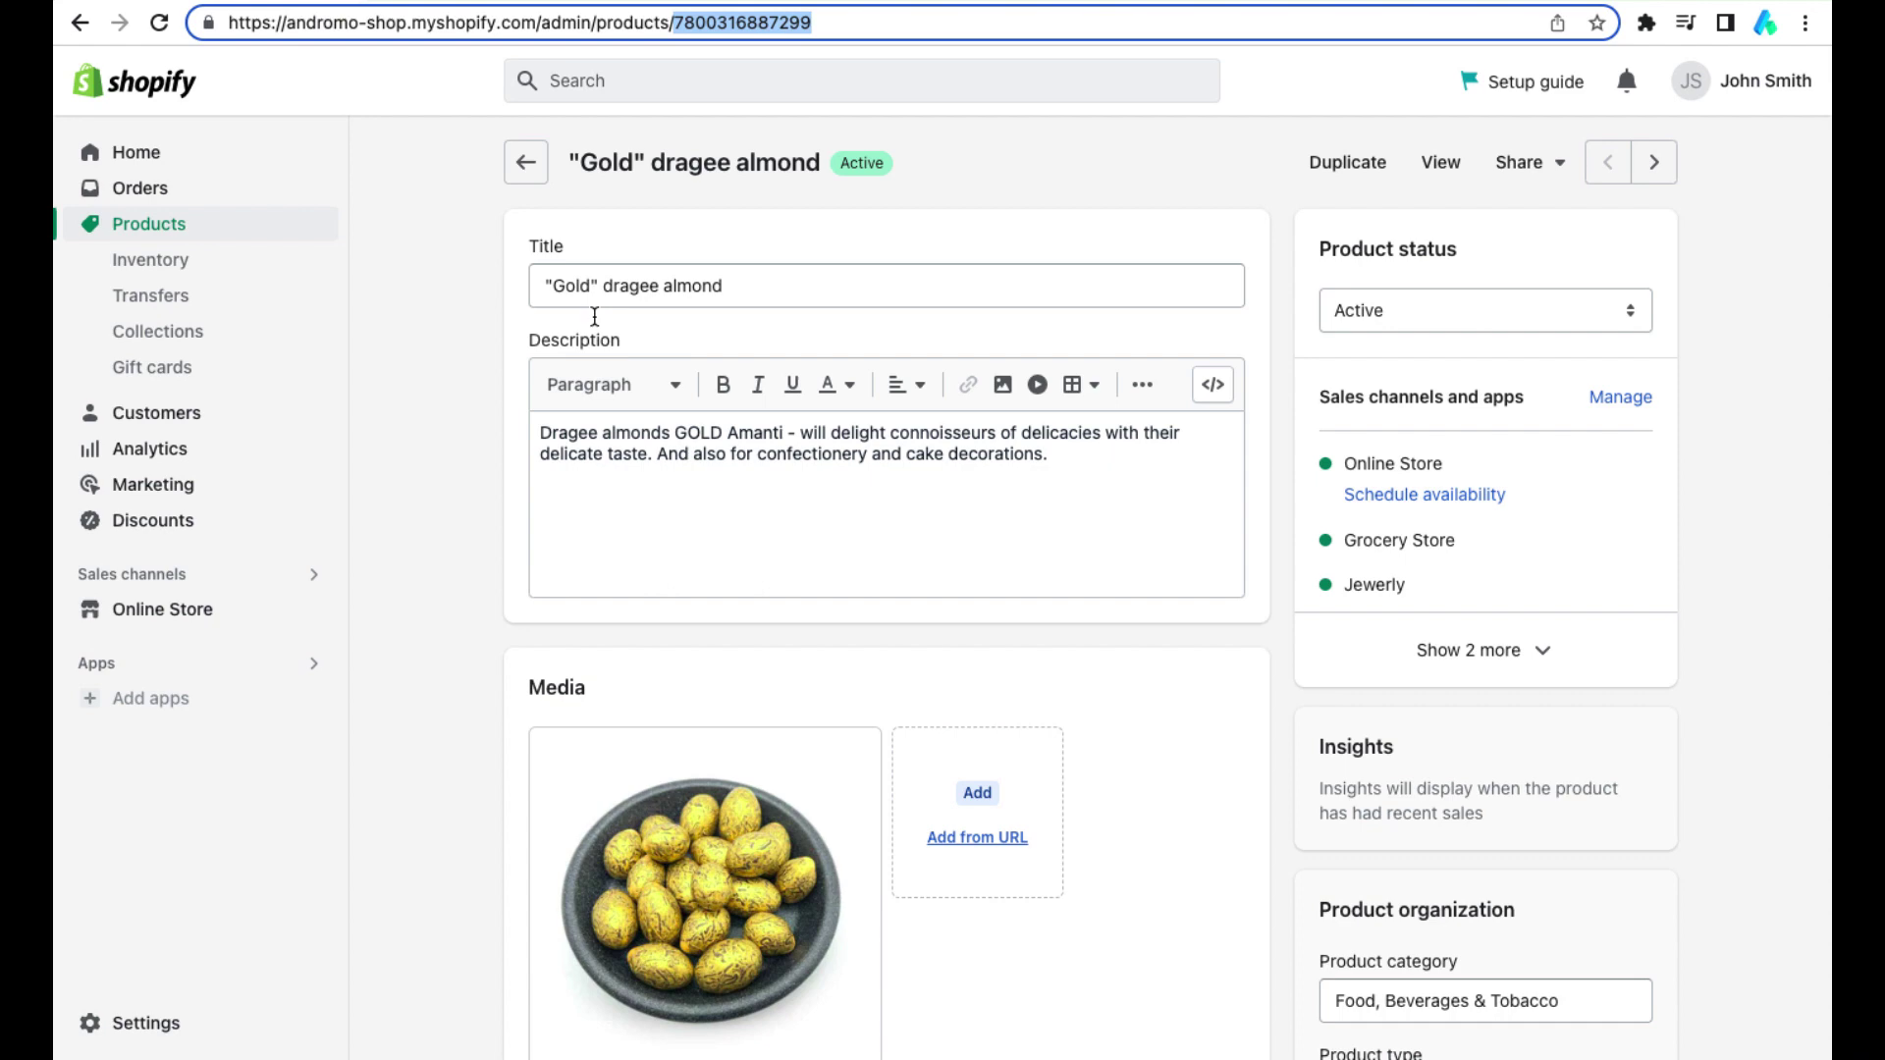
{"action": "left_click", "coordinate": [526, 163]}
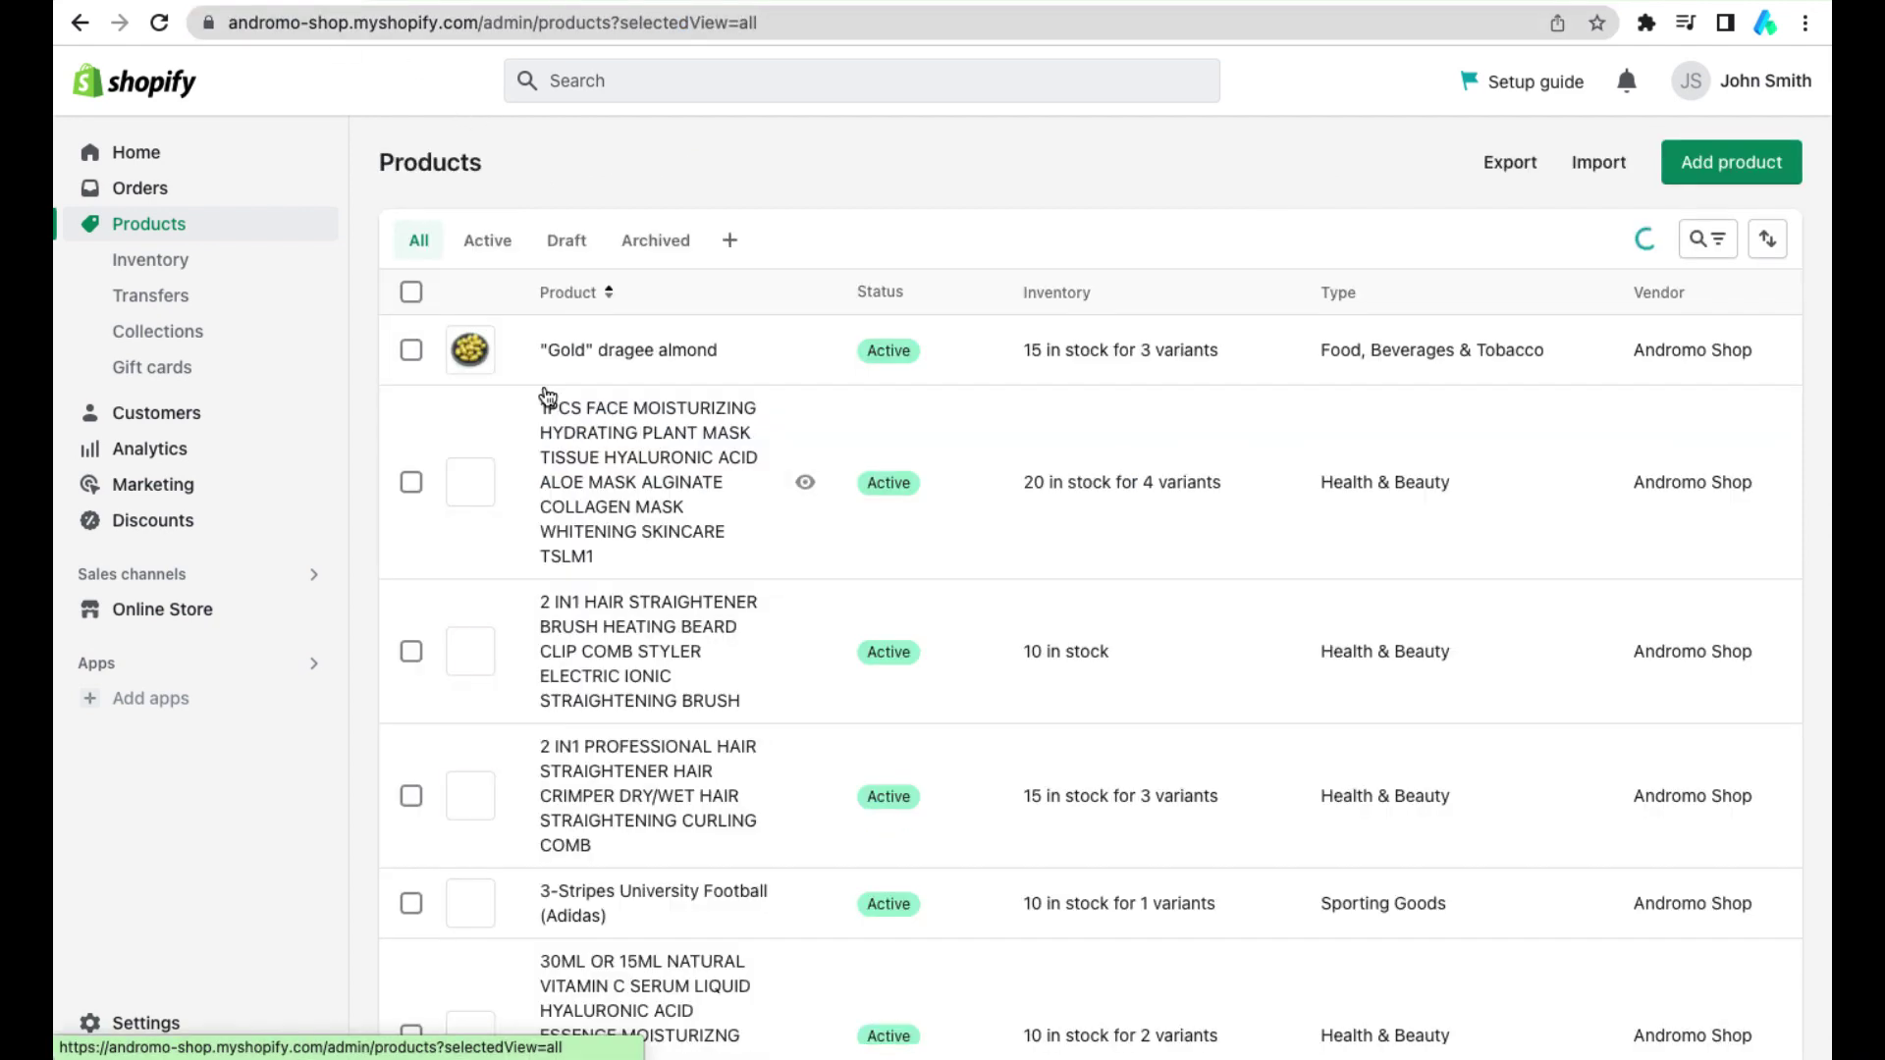
{"action": "left_click", "coordinate": [621, 476]}
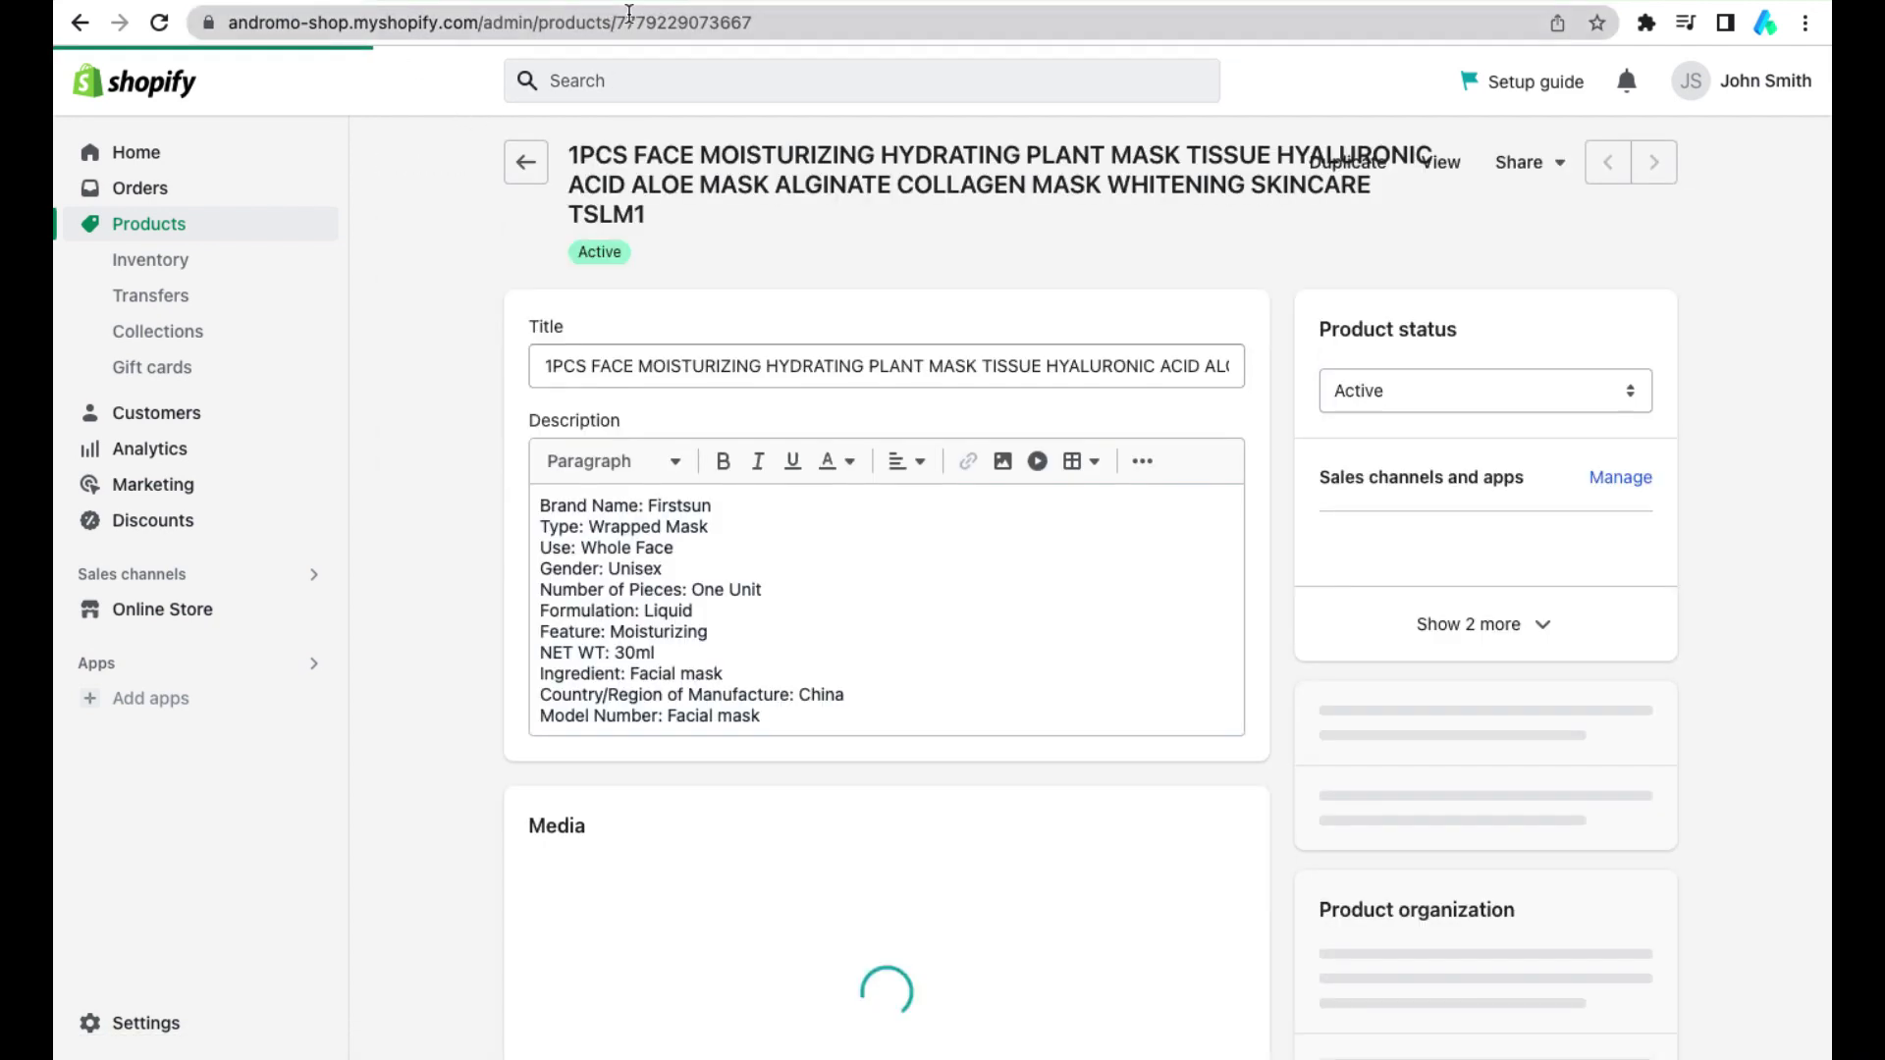
{"action": "double_click", "coordinate": [864, 25]}
{"action": "left_click", "coordinate": [1605, 633]}
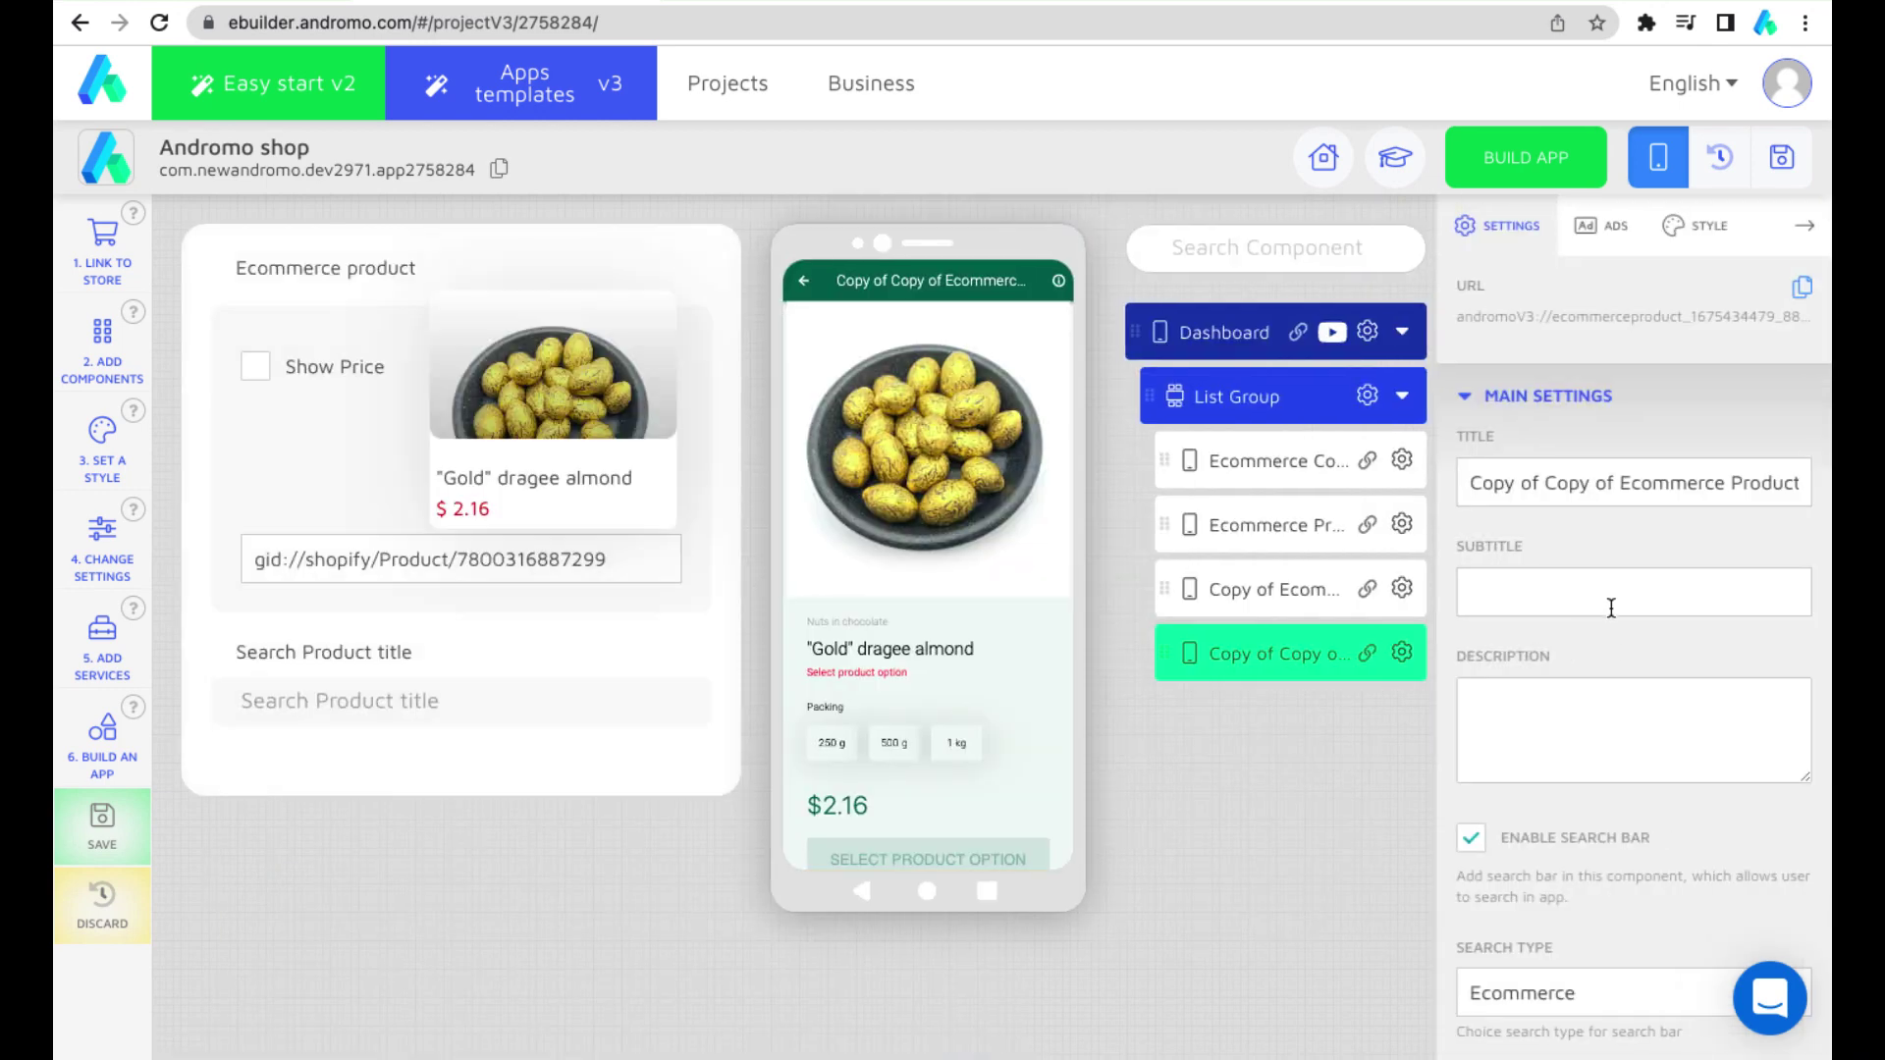
{"action": "left_click", "coordinate": [1265, 589]}
{"action": "left_click_drag", "start_coordinate": [457, 572], "coordinate": [675, 567]}
{"action": "key", "text": "ctrl+v"}
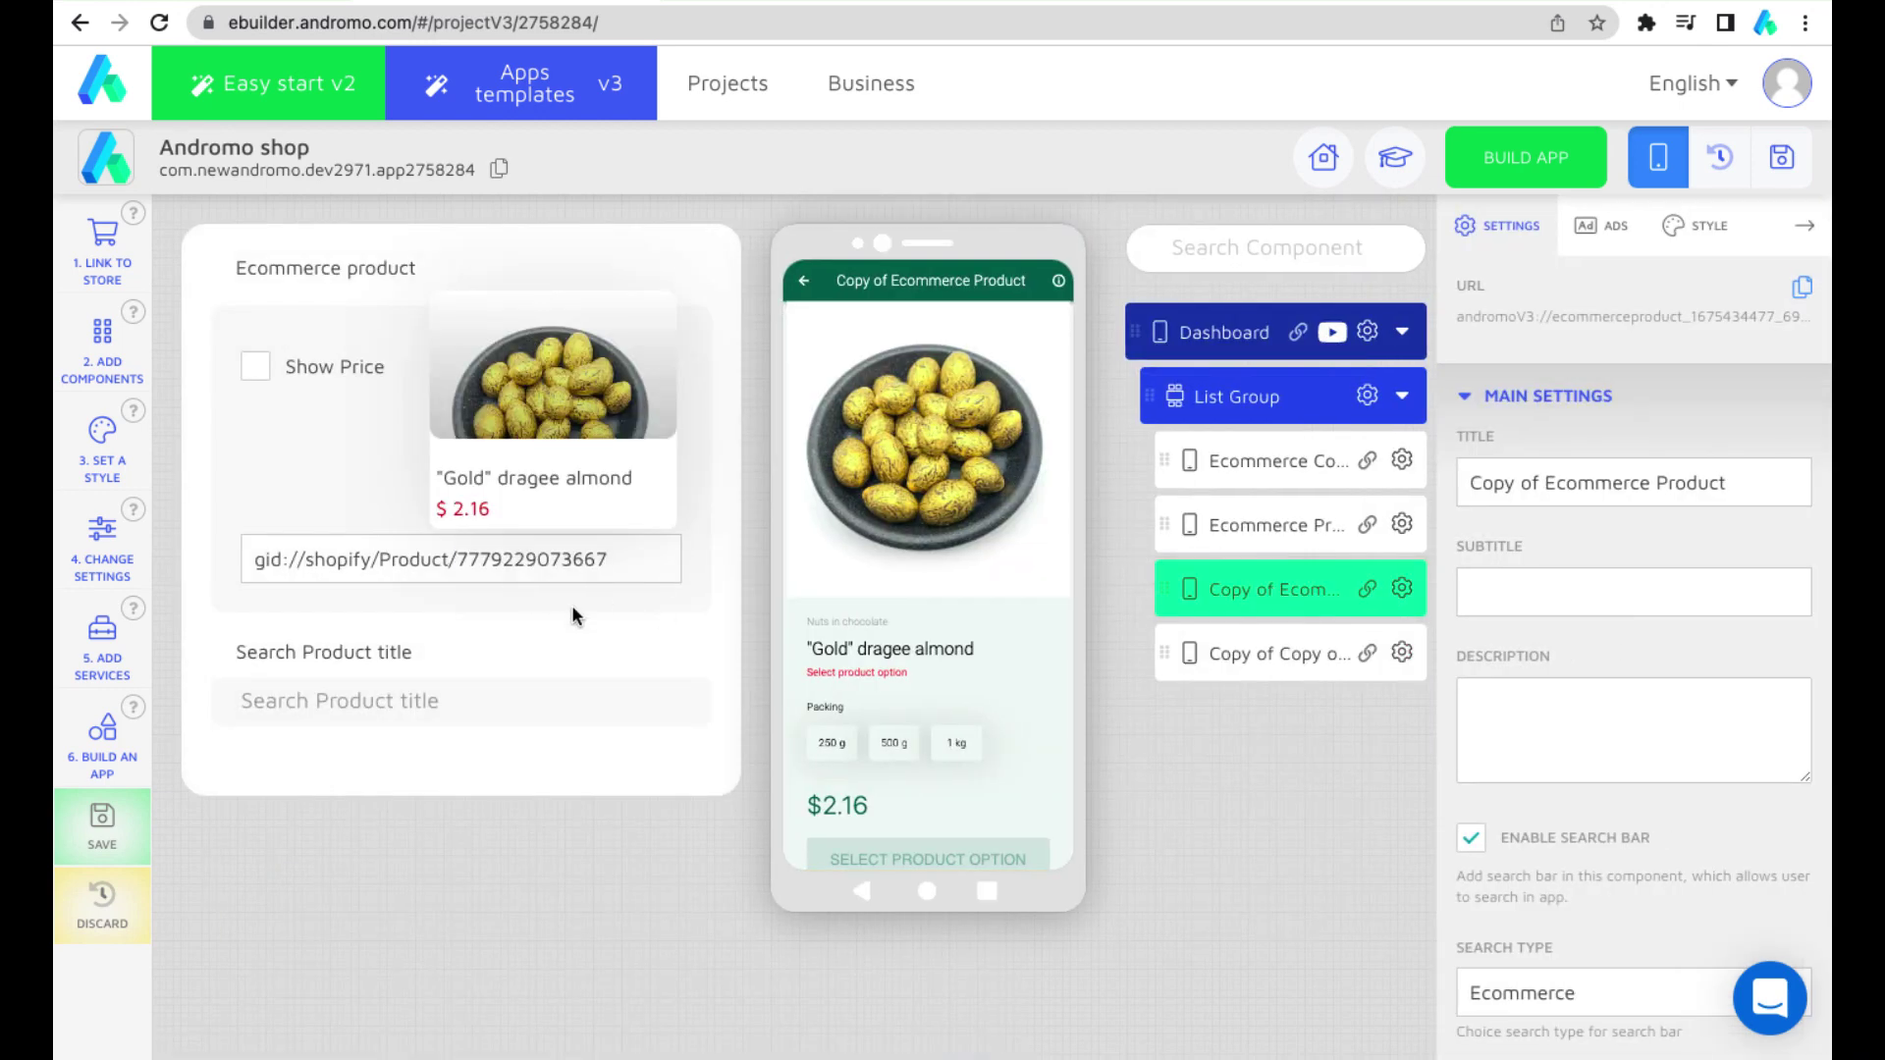
Step: Replace the second copy's product ID with the Adicolor Classic Backpack Small's ID
{"action": "left_click", "coordinate": [1221, 653]}
{"action": "left_click", "coordinate": [279, 7]}
{"action": "left_click", "coordinate": [79, 22]}
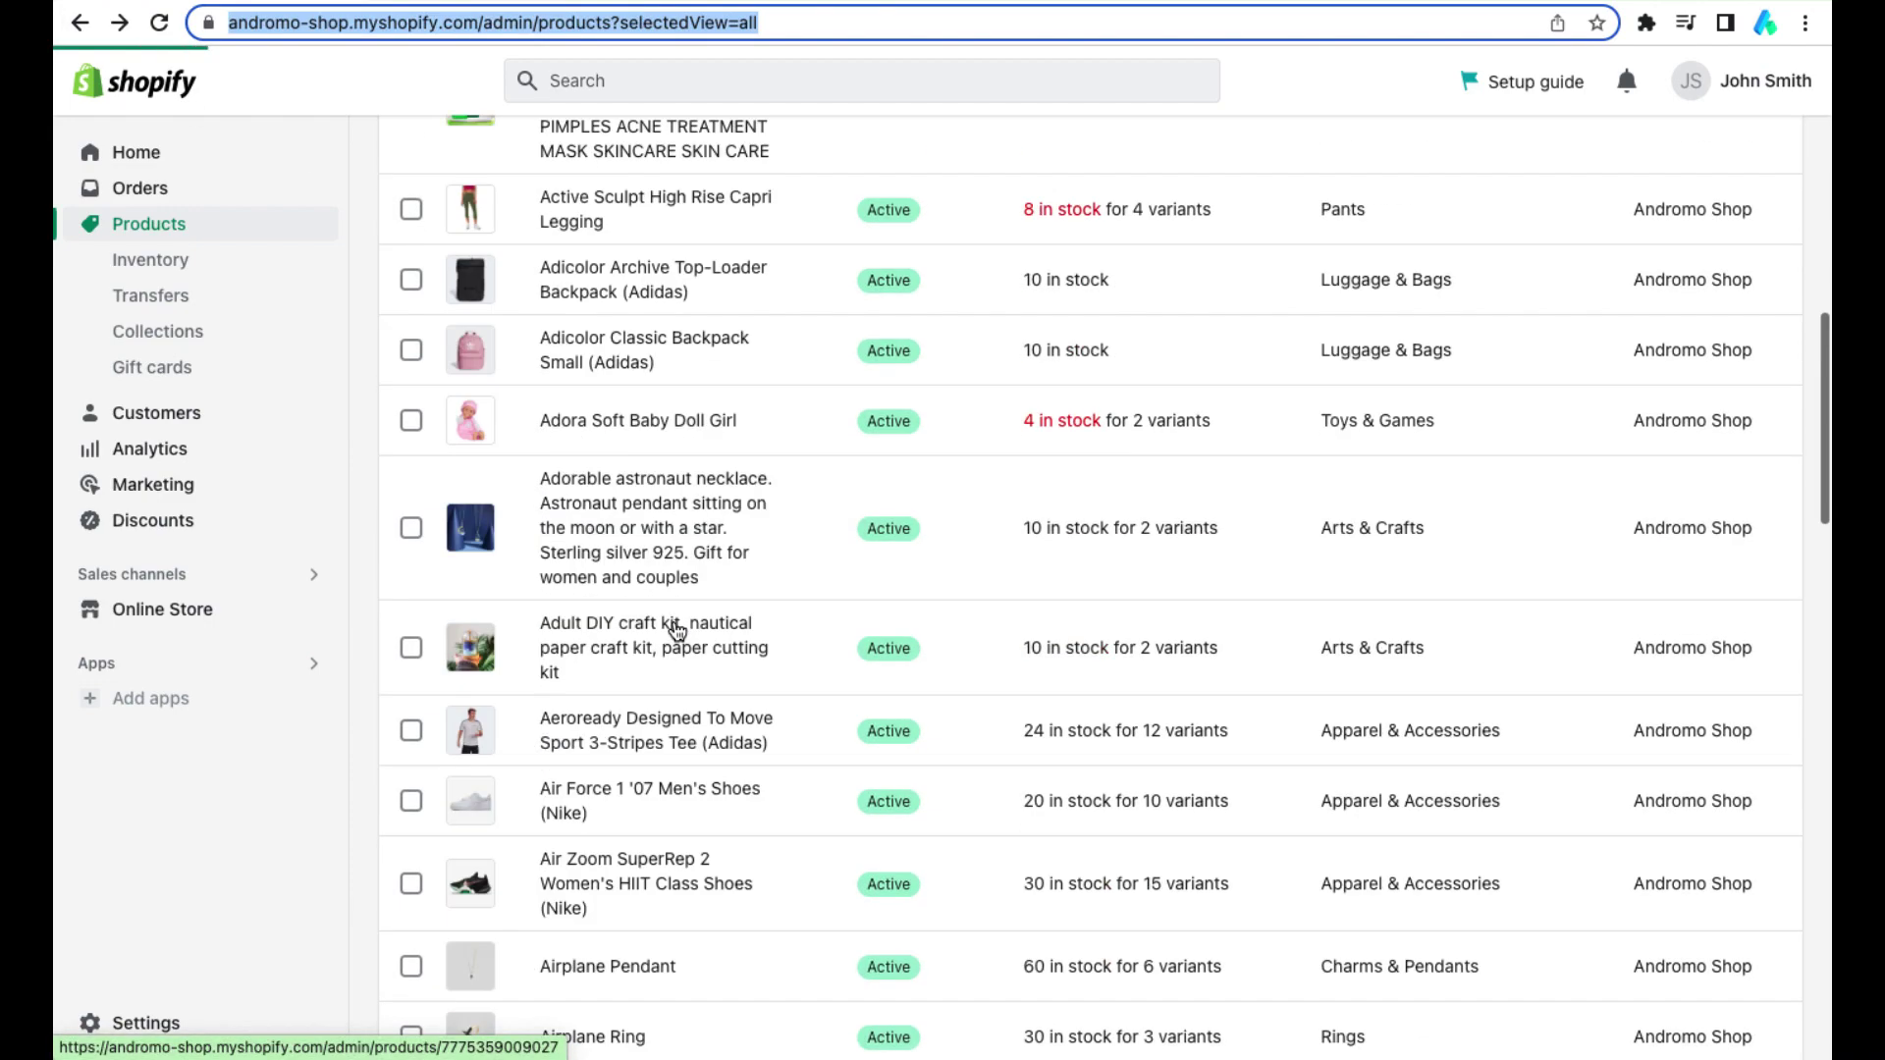
{"action": "left_click", "coordinate": [616, 361]}
{"action": "double_click", "coordinate": [764, 22]}
{"action": "key", "text": "ctrl+c"}
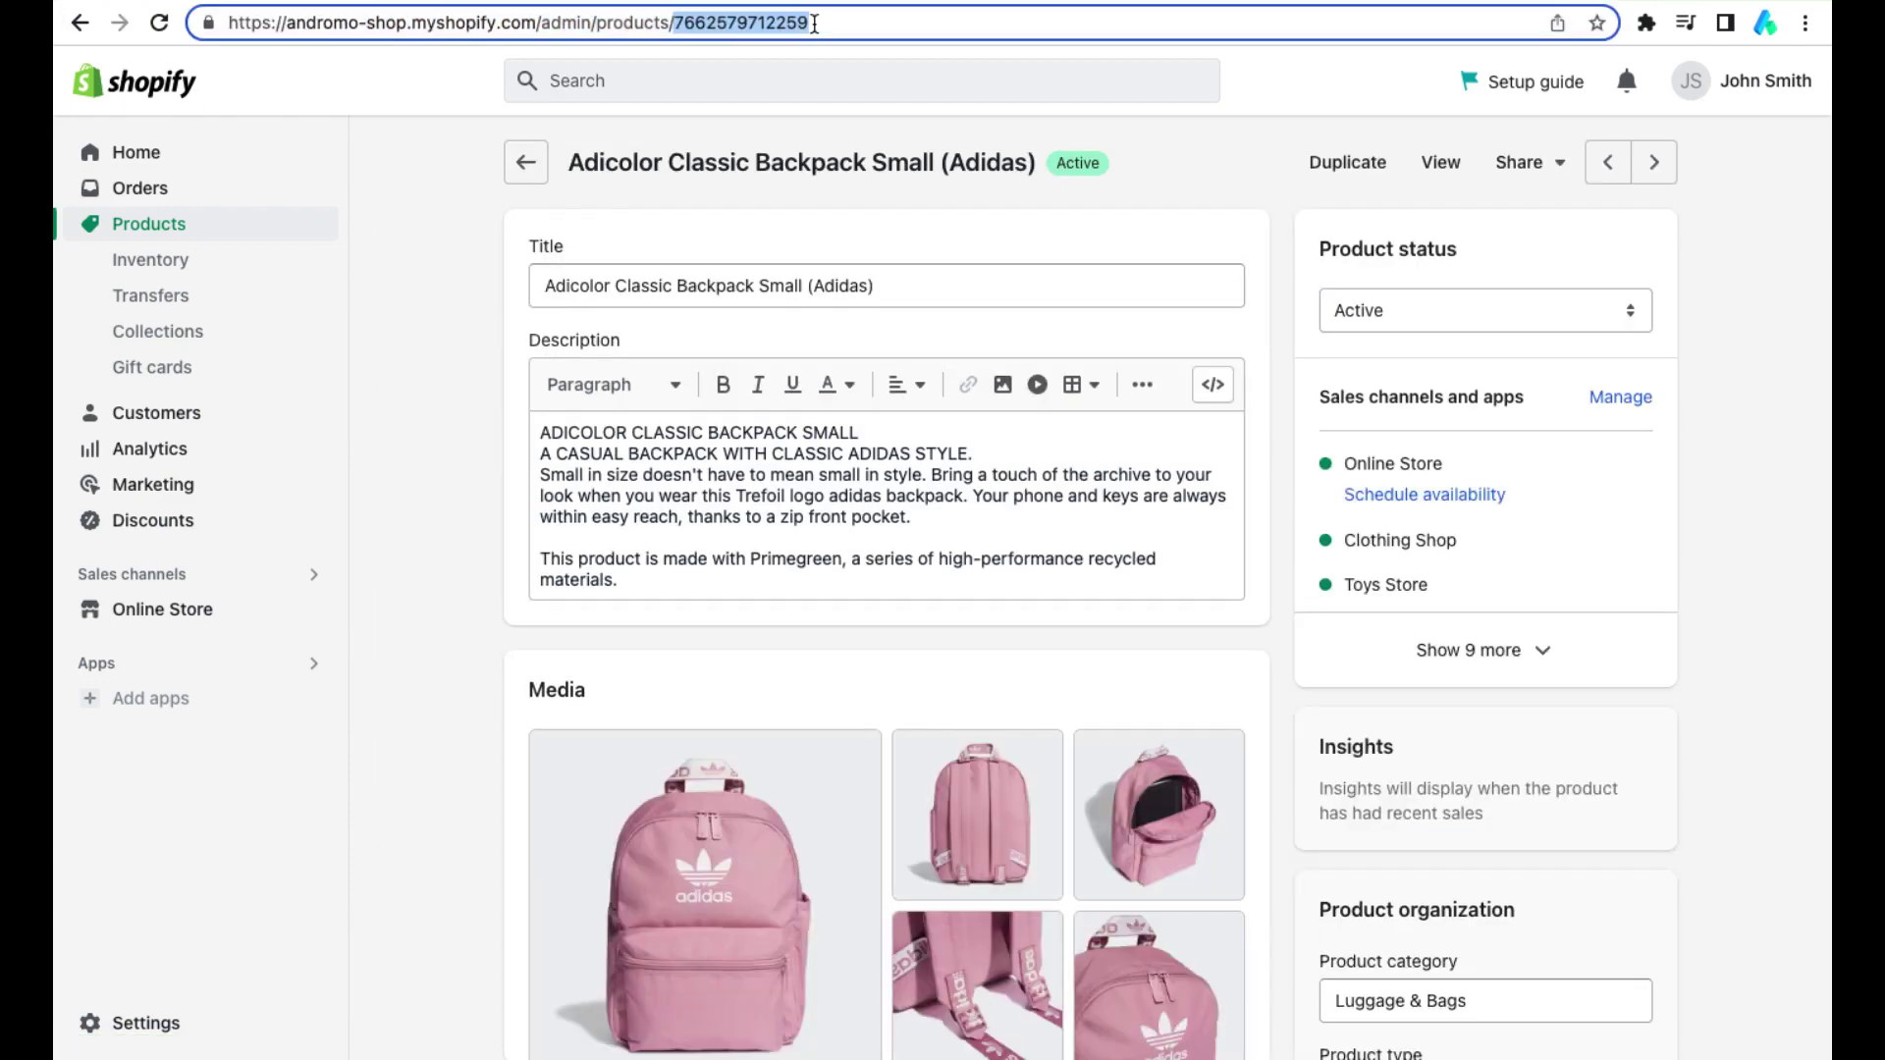
{"action": "double_click", "coordinate": [462, 558]}
{"action": "key", "text": "ctrl+v"}
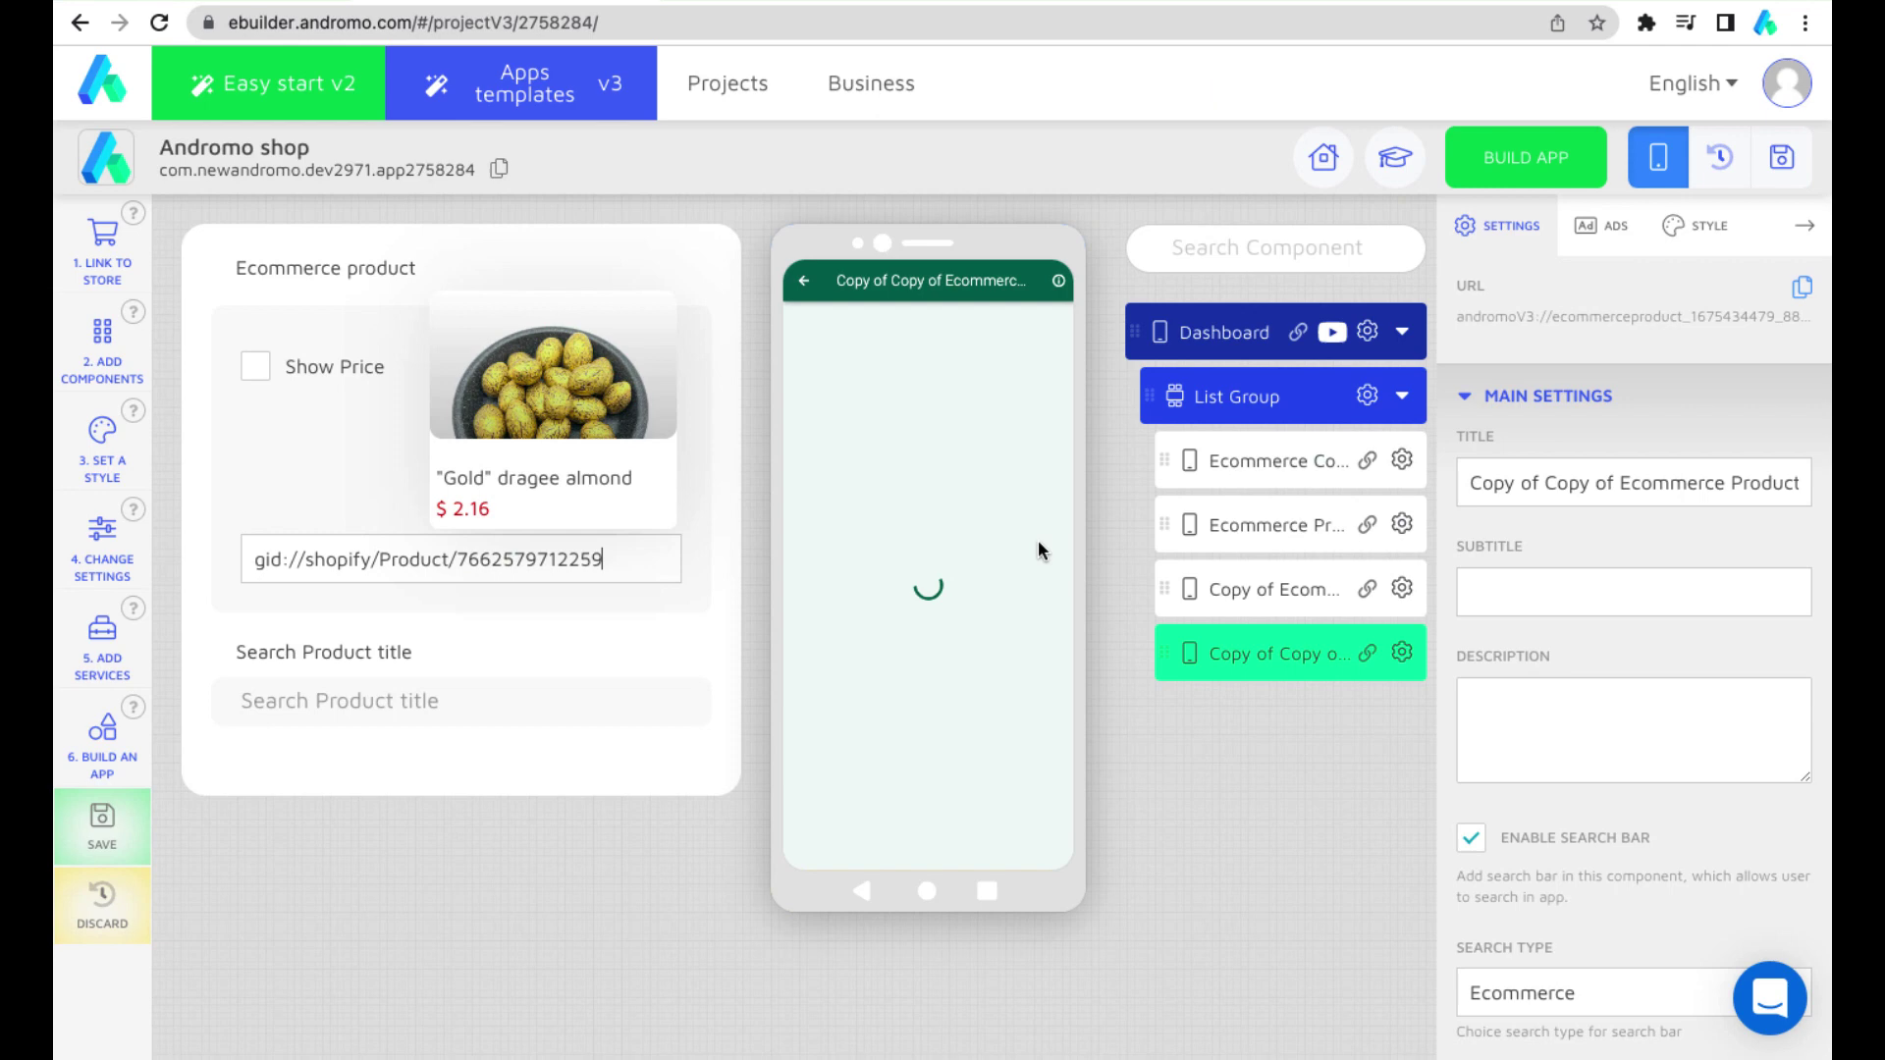
{"action": "left_click", "coordinate": [804, 284]}
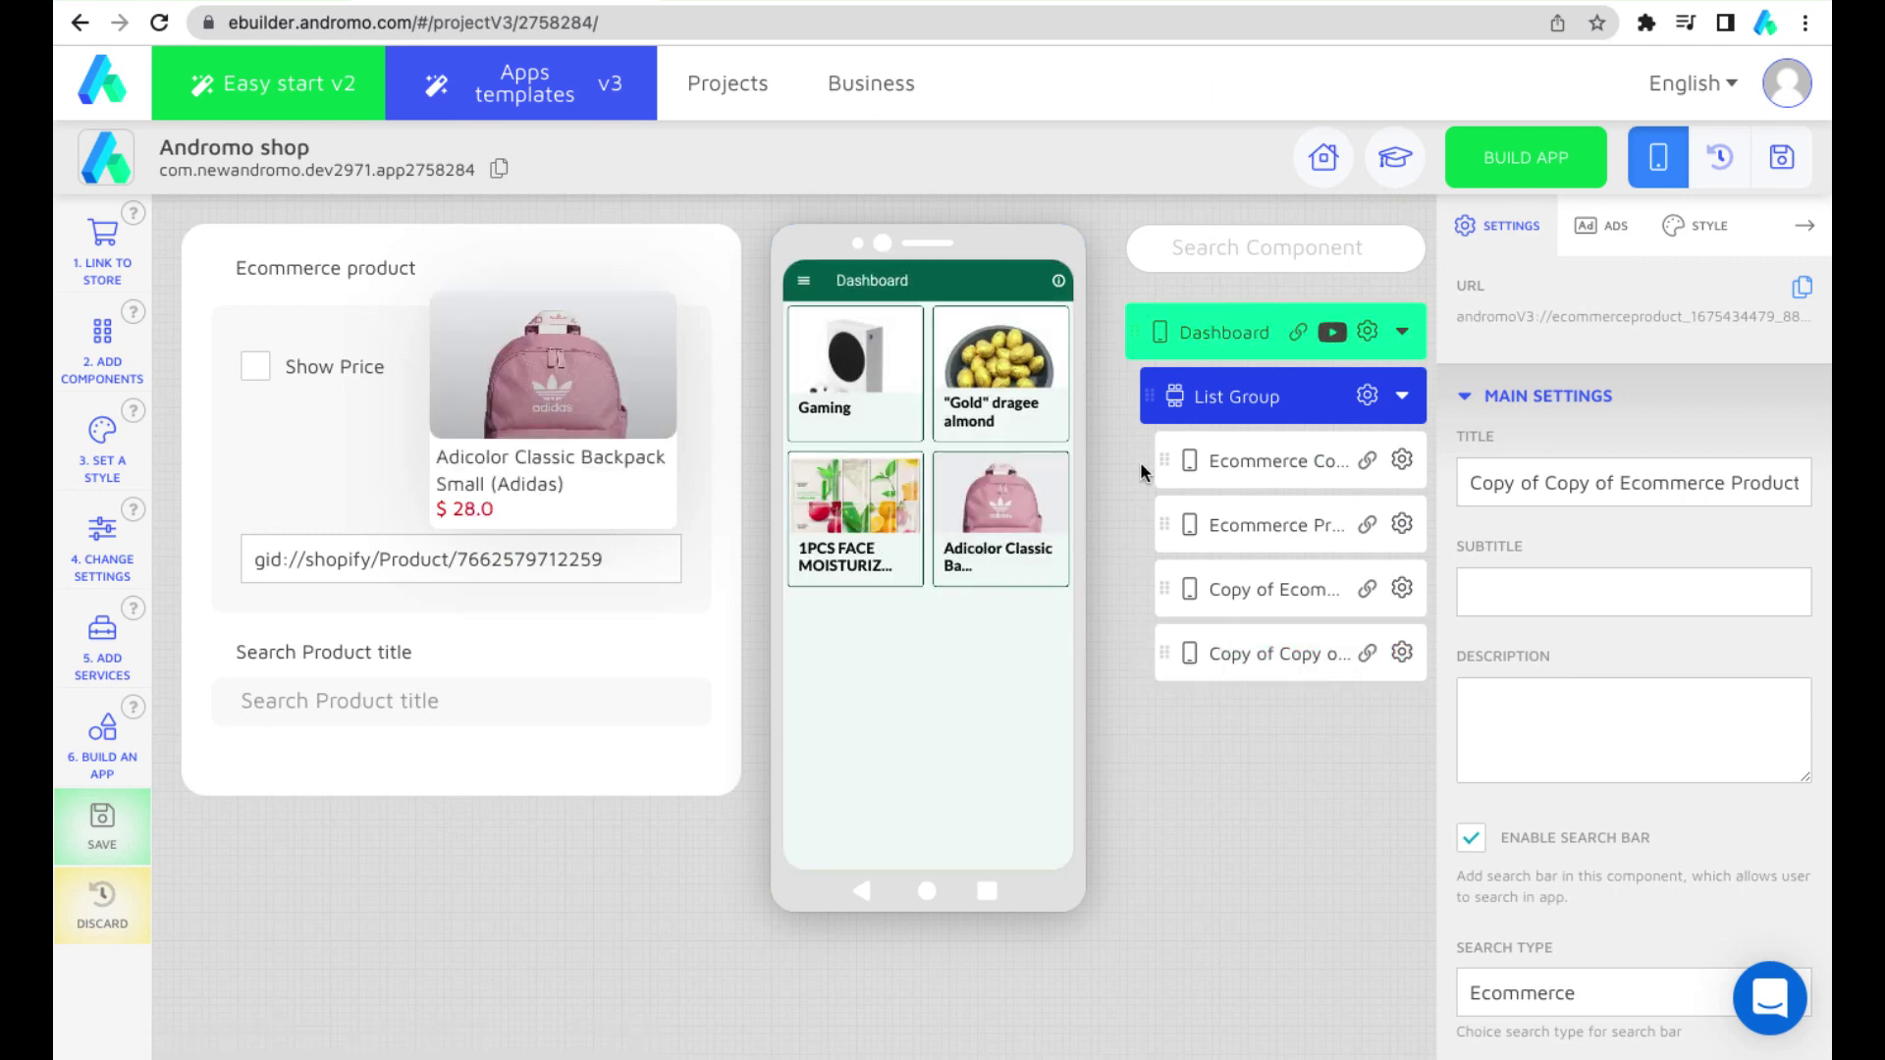
Step: Give the dashboard a custom grid size of 2 columns and 2 rows
{"action": "left_click", "coordinate": [1275, 466]}
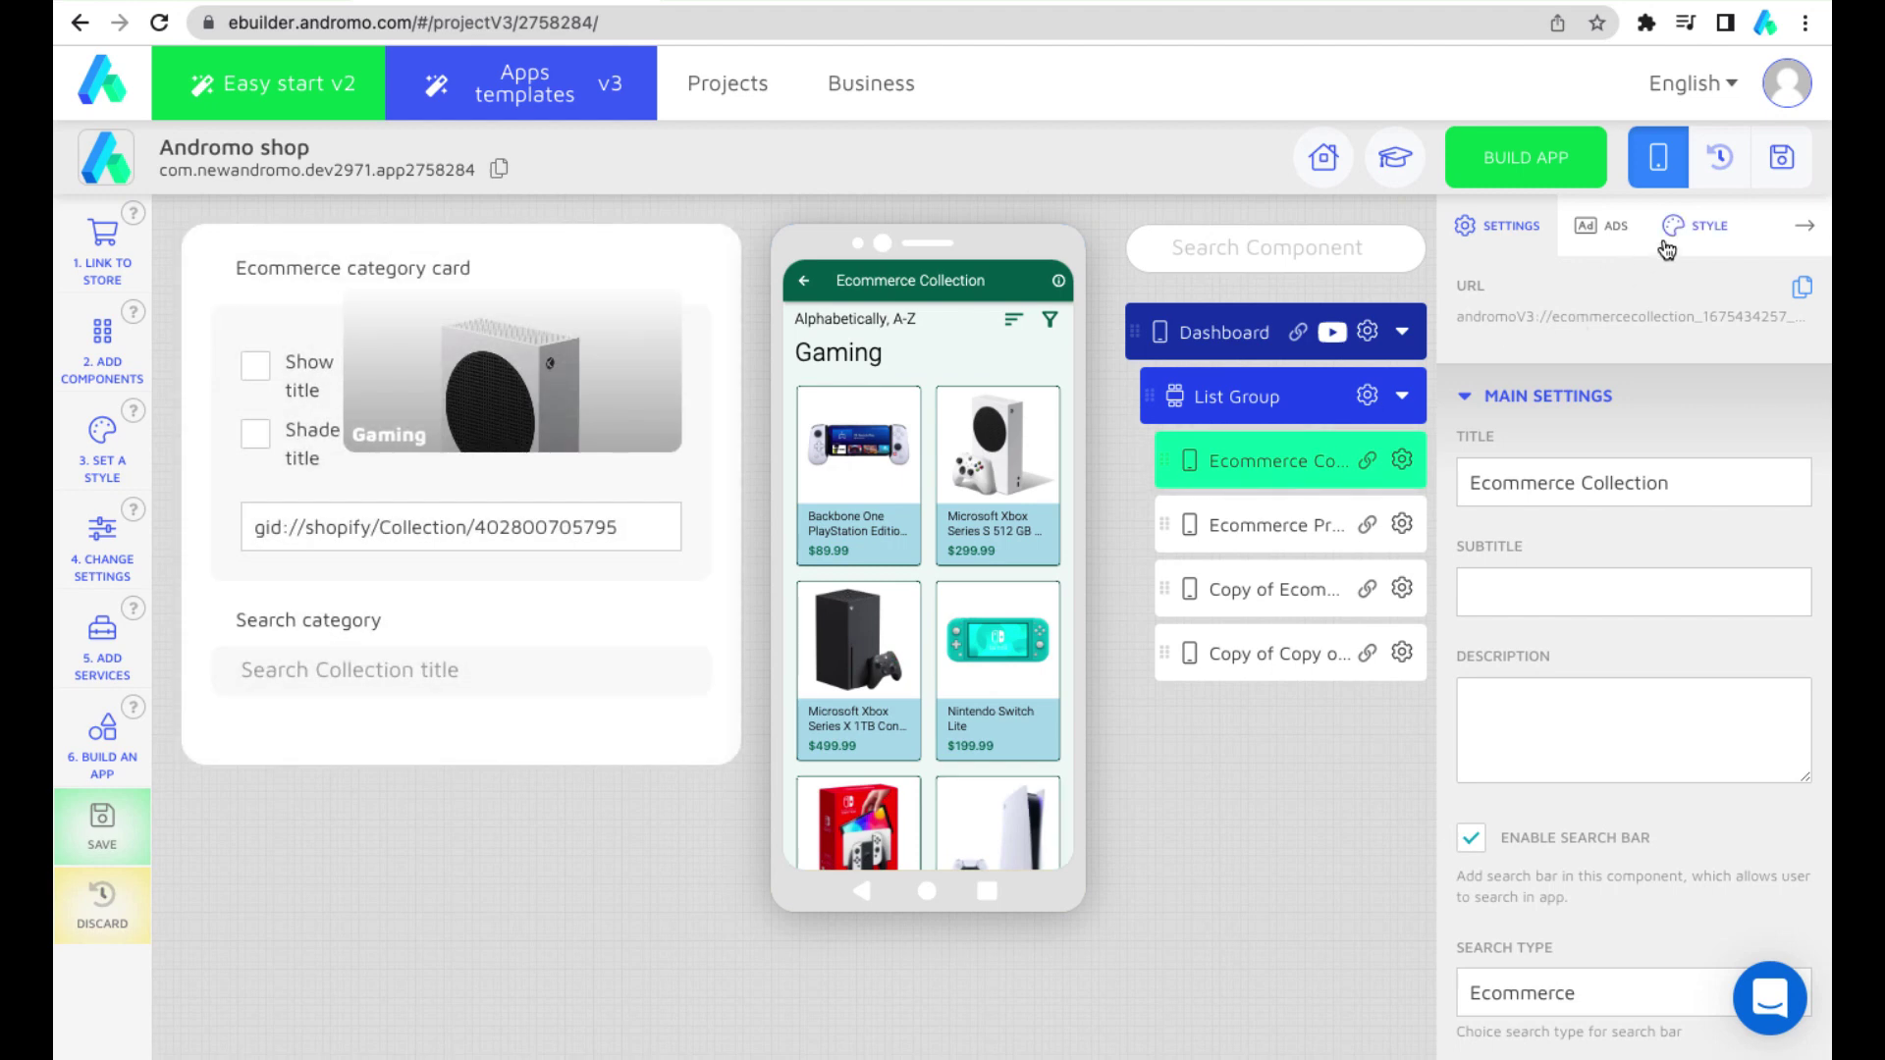
{"action": "left_click", "coordinate": [1673, 244]}
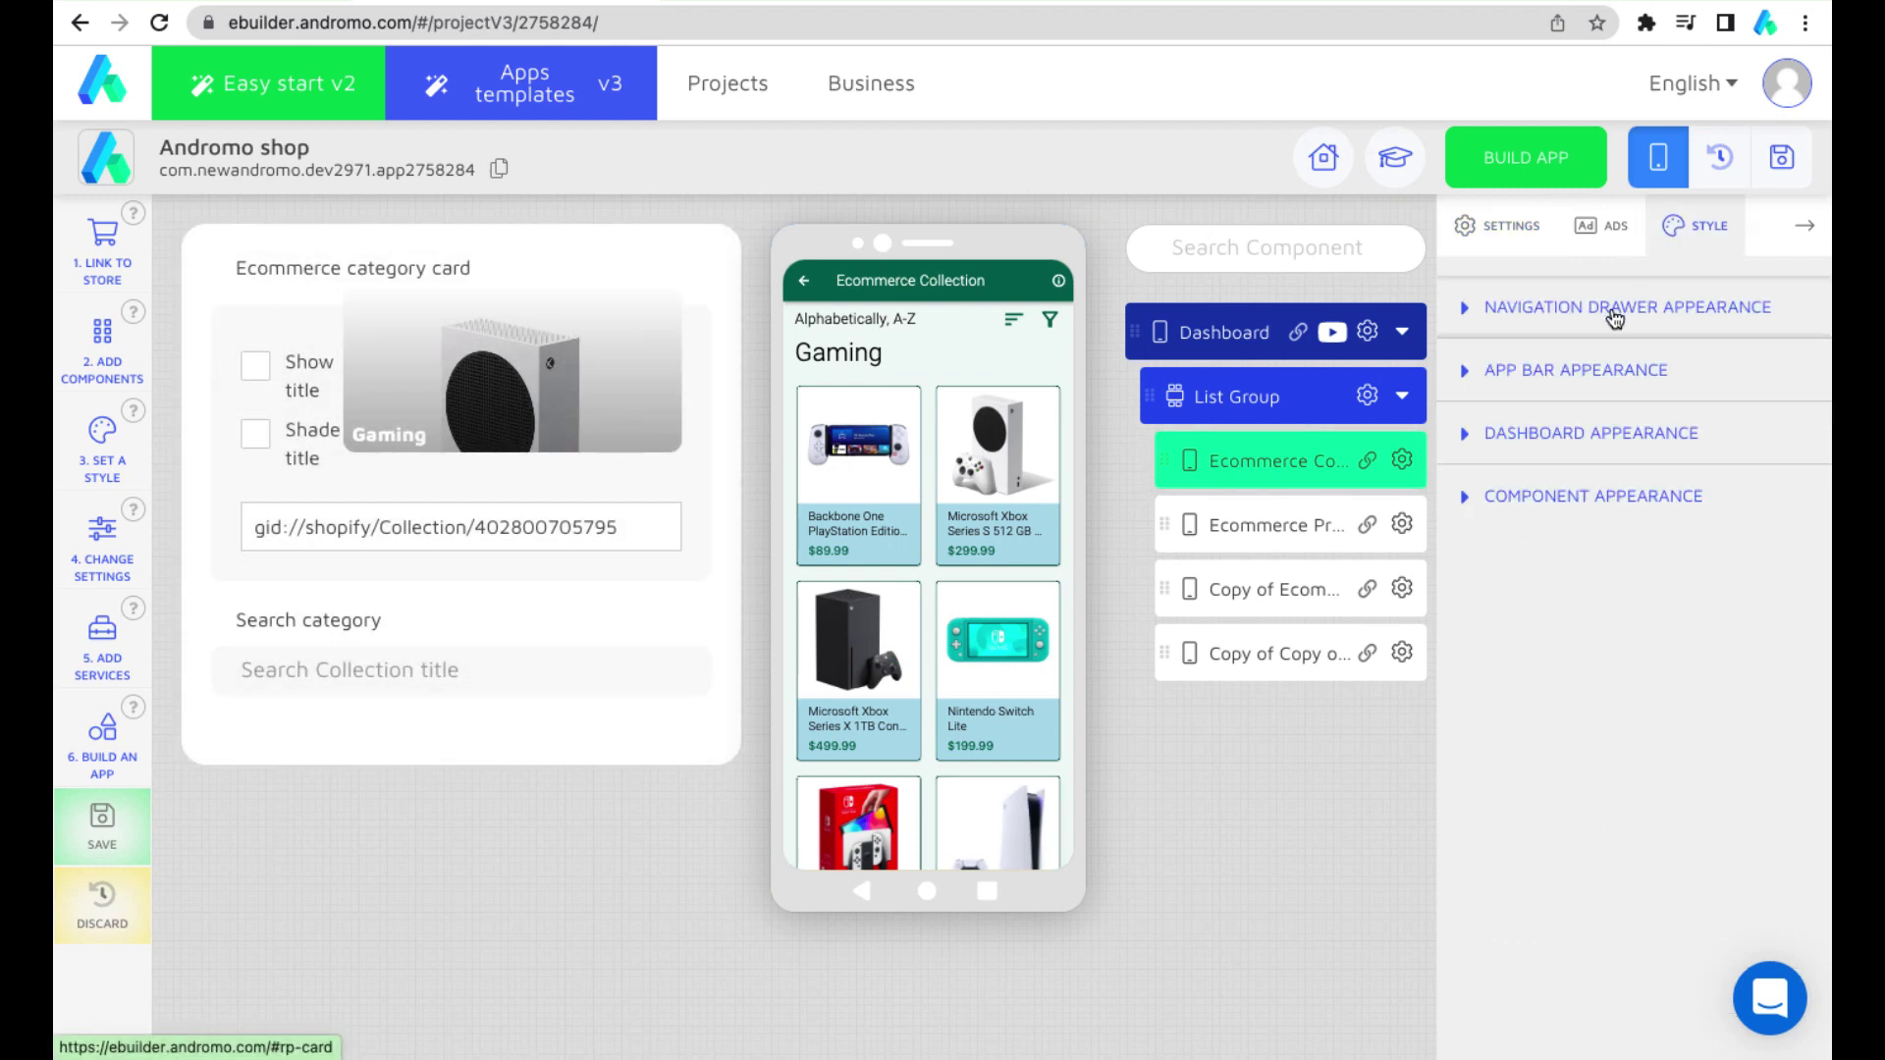
{"action": "left_click", "coordinate": [1576, 434]}
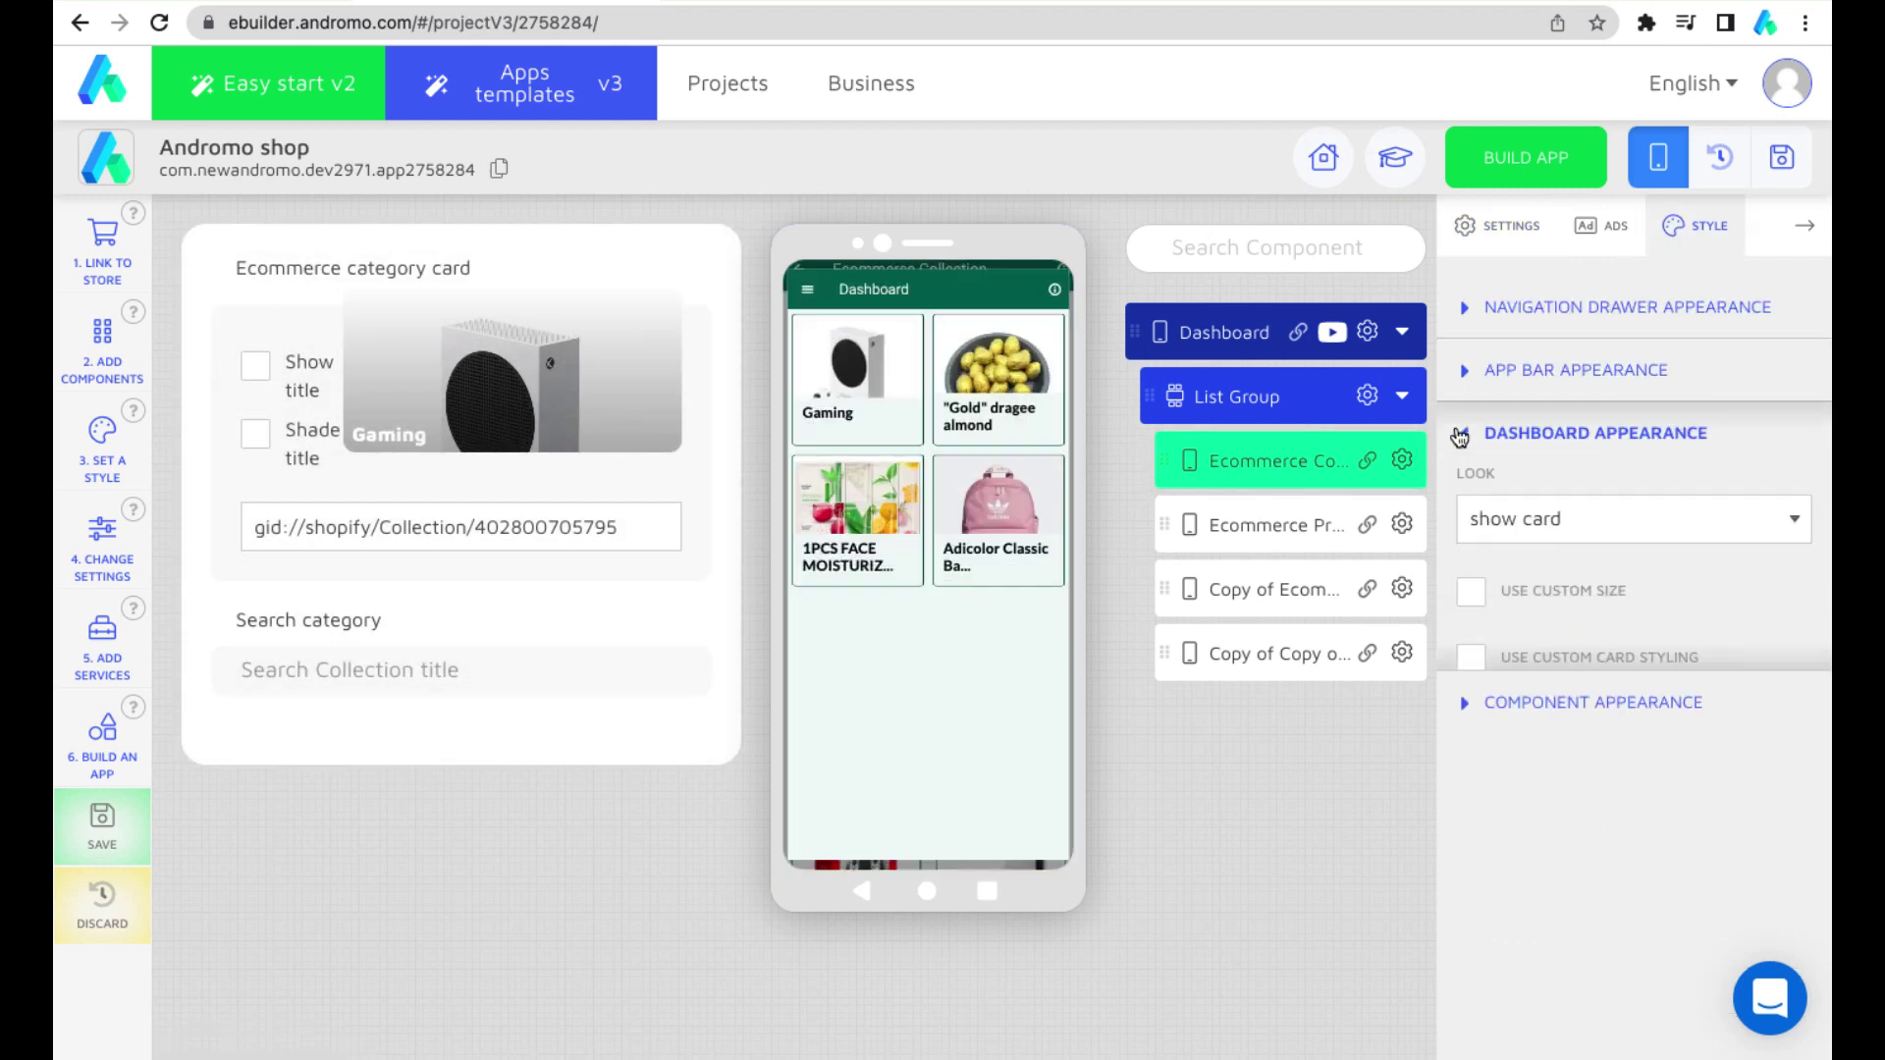
{"action": "left_click", "coordinate": [1473, 592]}
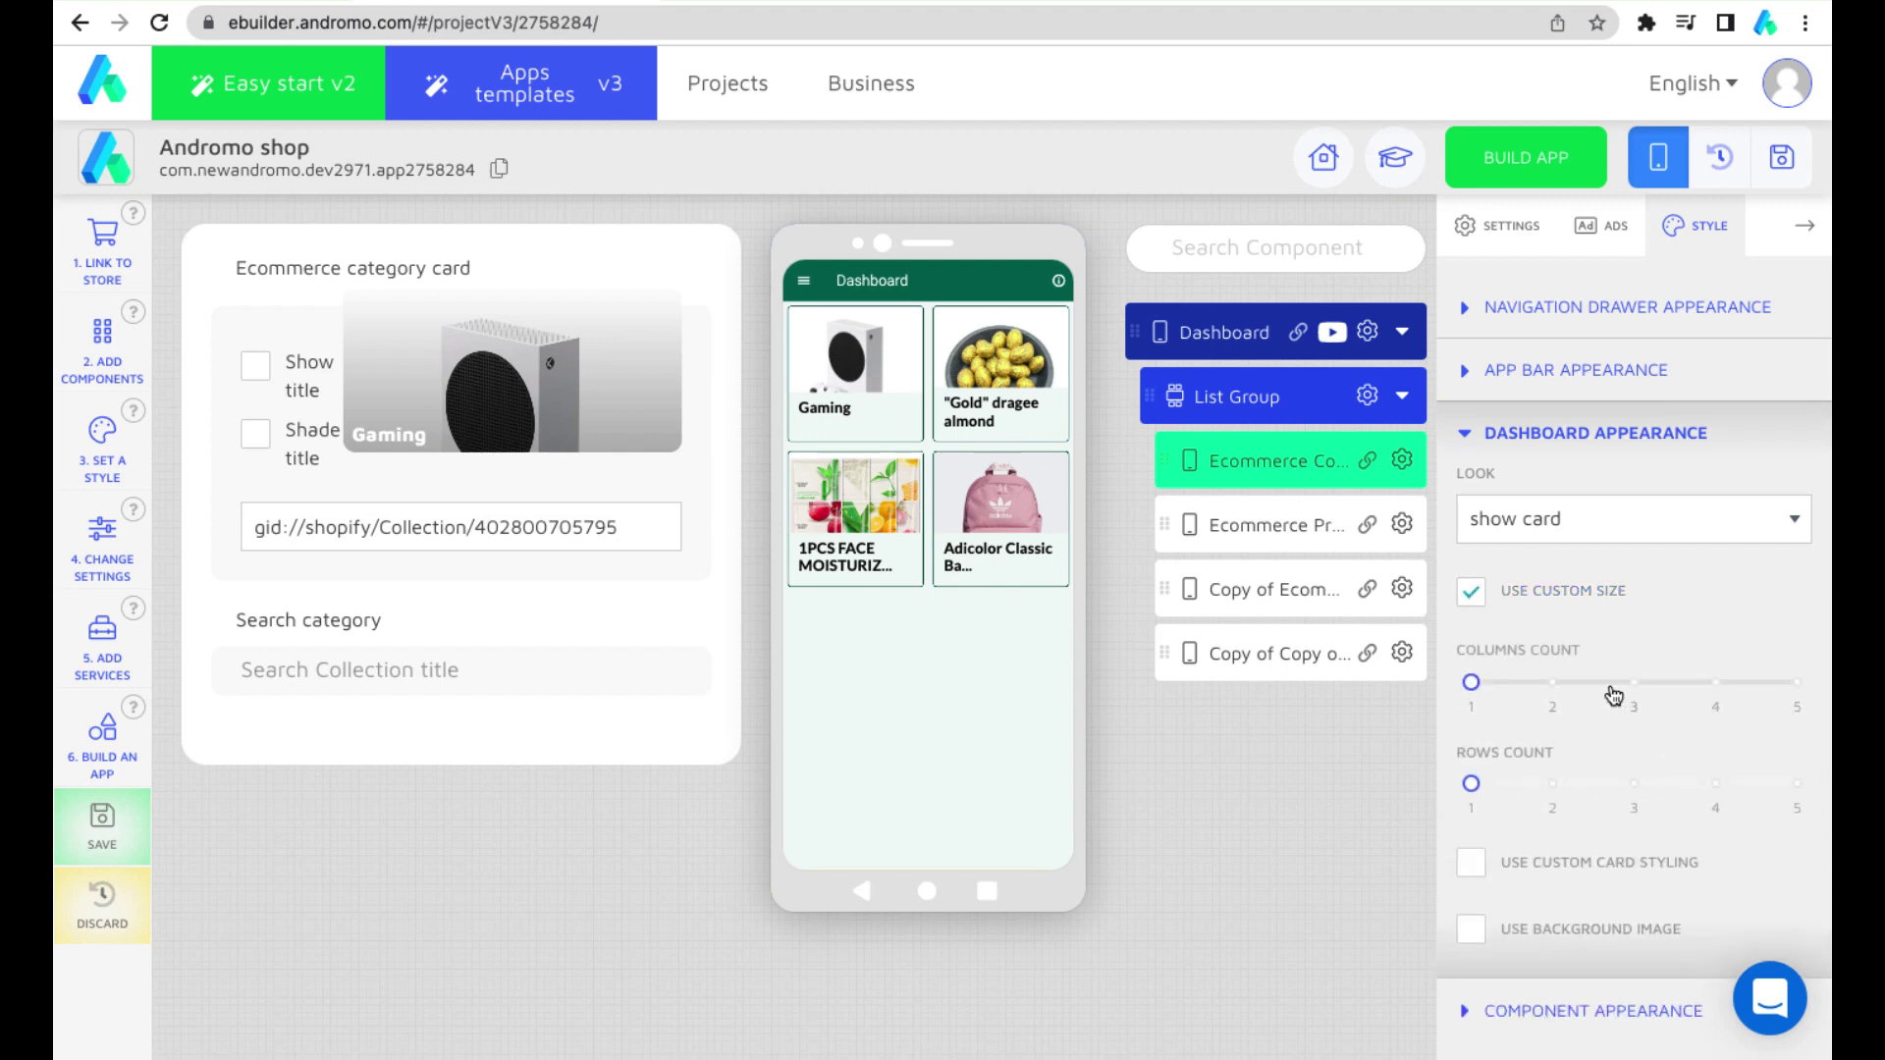
{"action": "left_click", "coordinate": [1634, 686]}
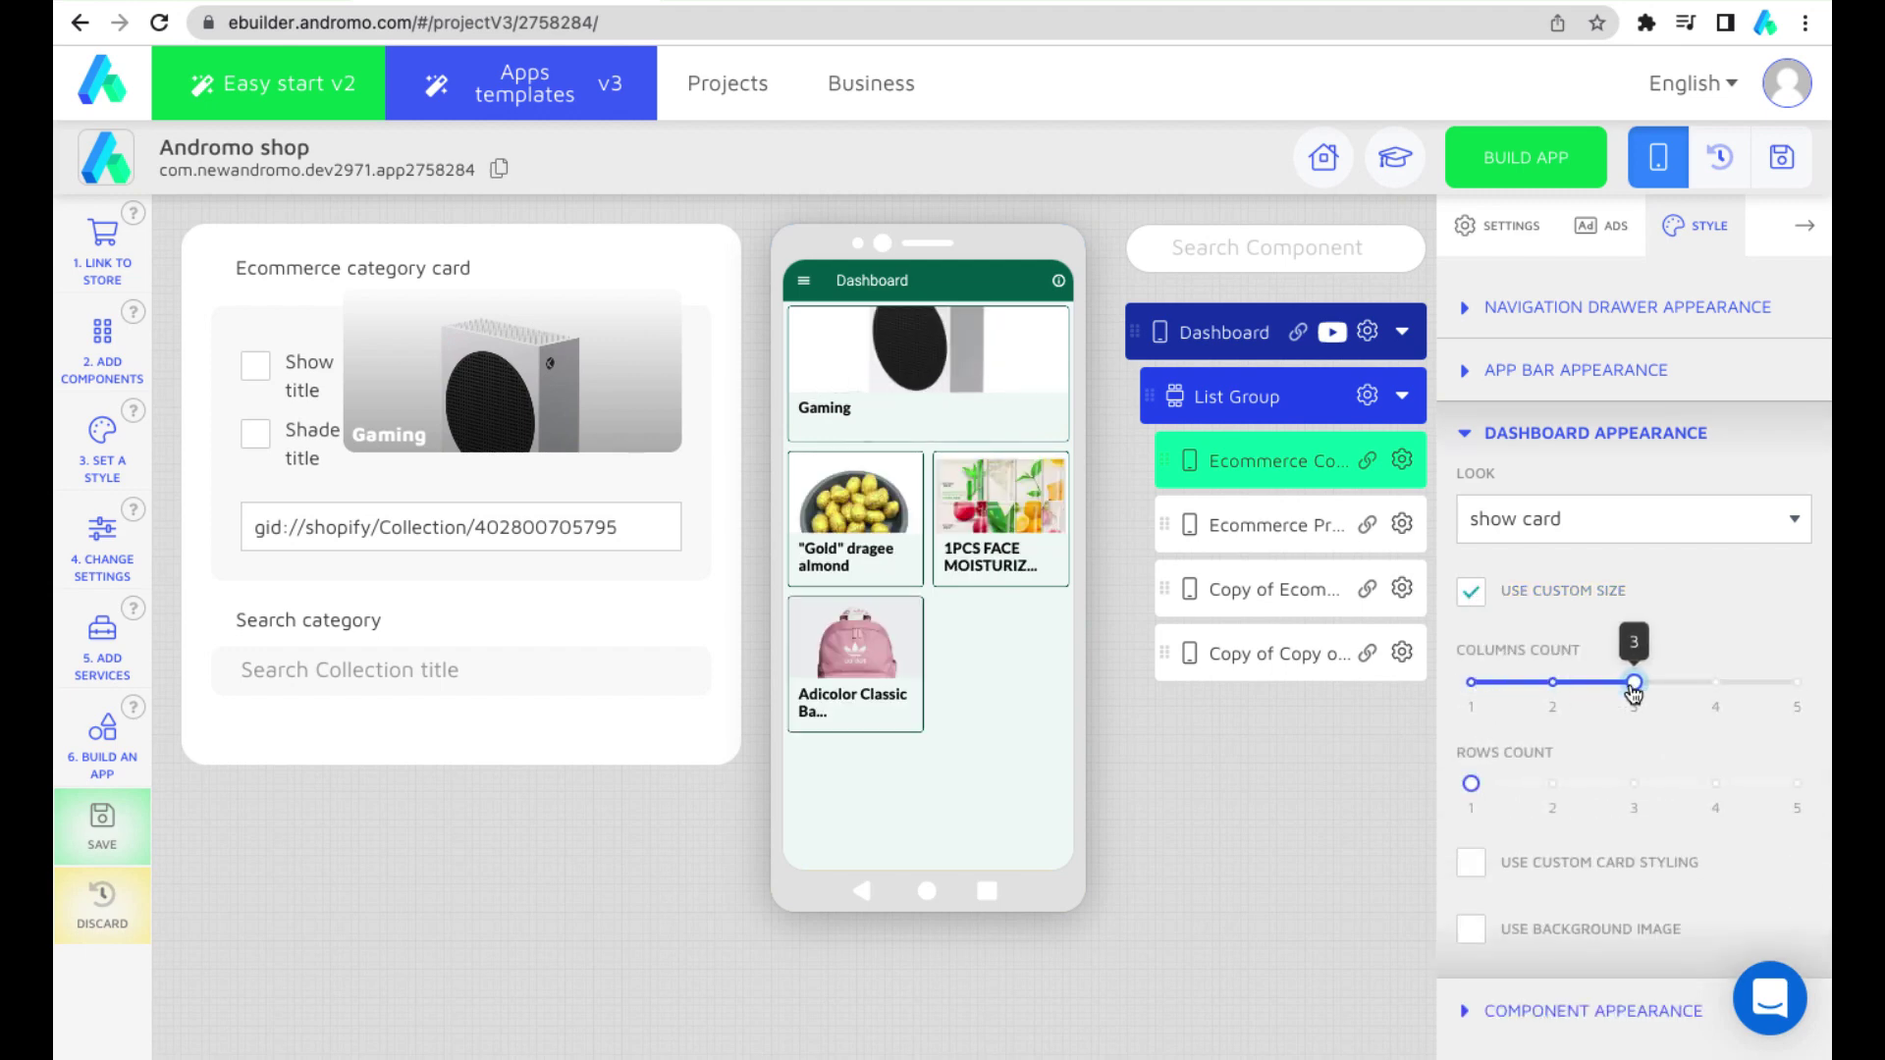
{"action": "left_click_drag", "start_coordinate": [1633, 687], "coordinate": [1552, 685]}
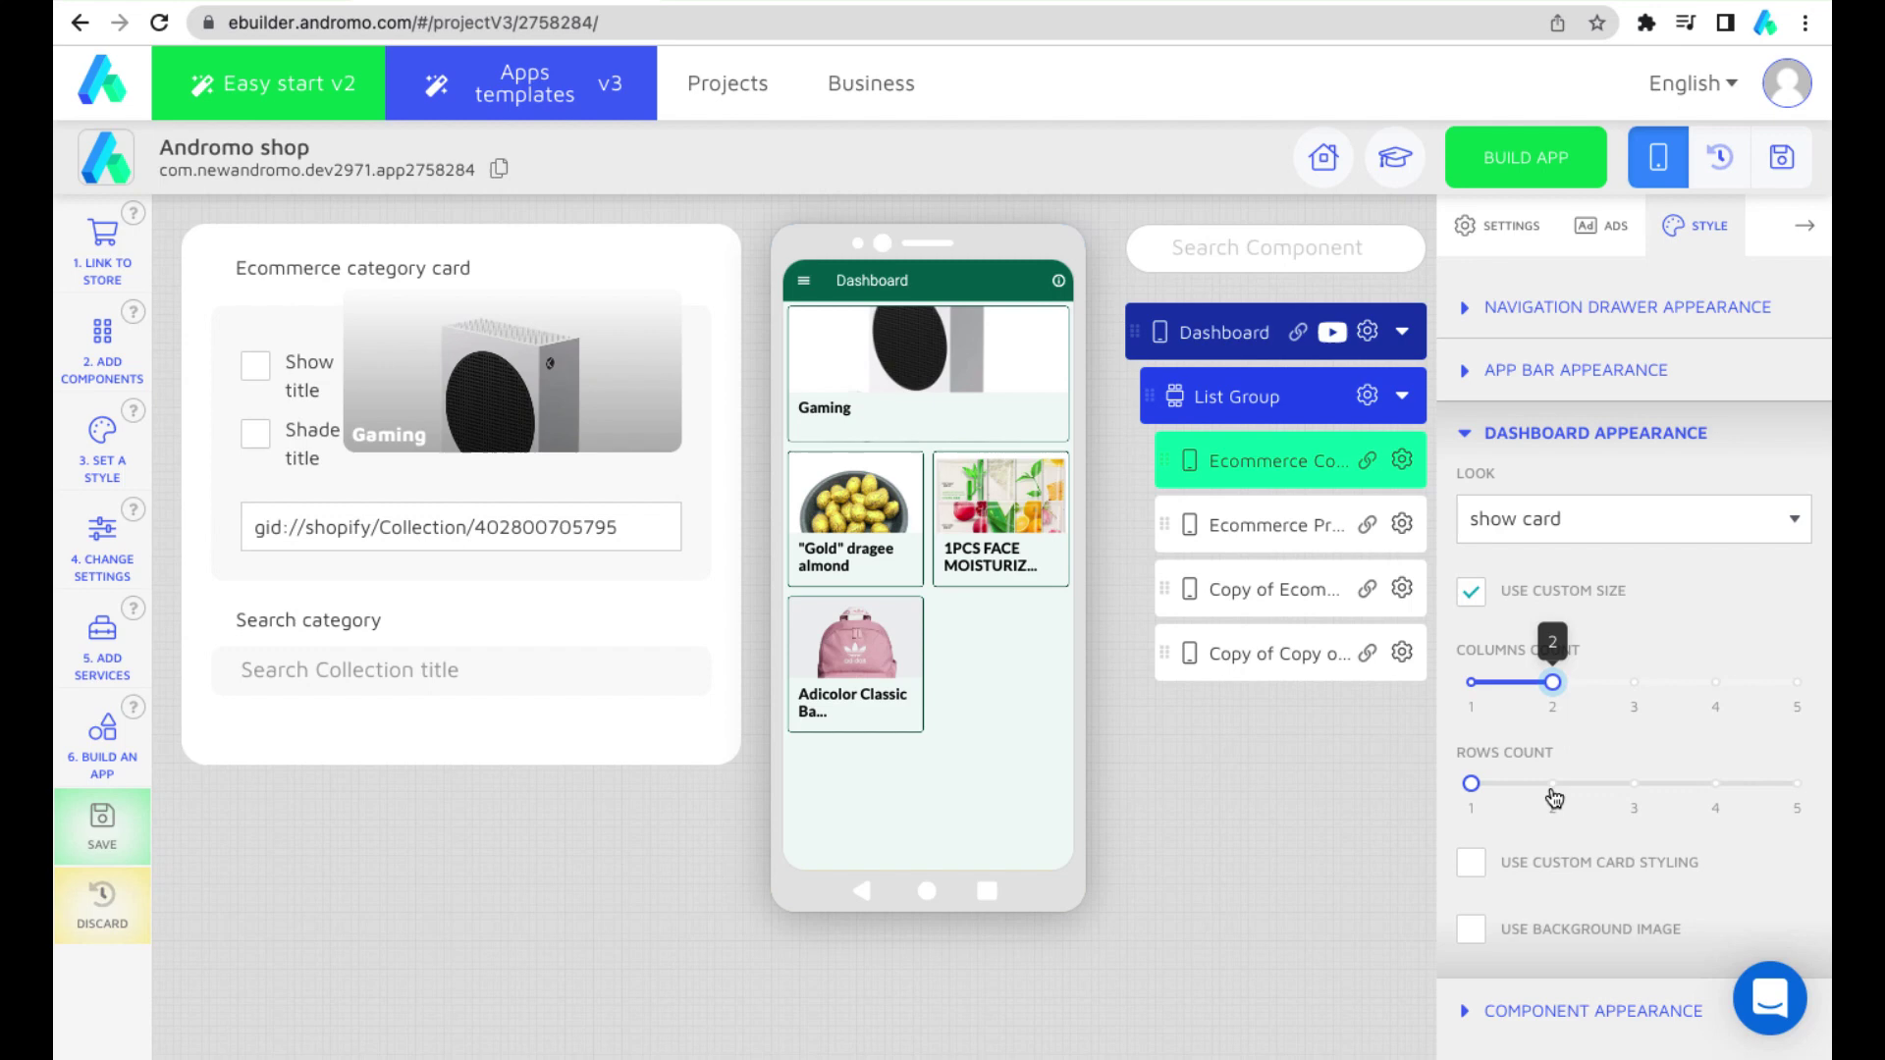
{"action": "left_click", "coordinate": [1552, 785]}
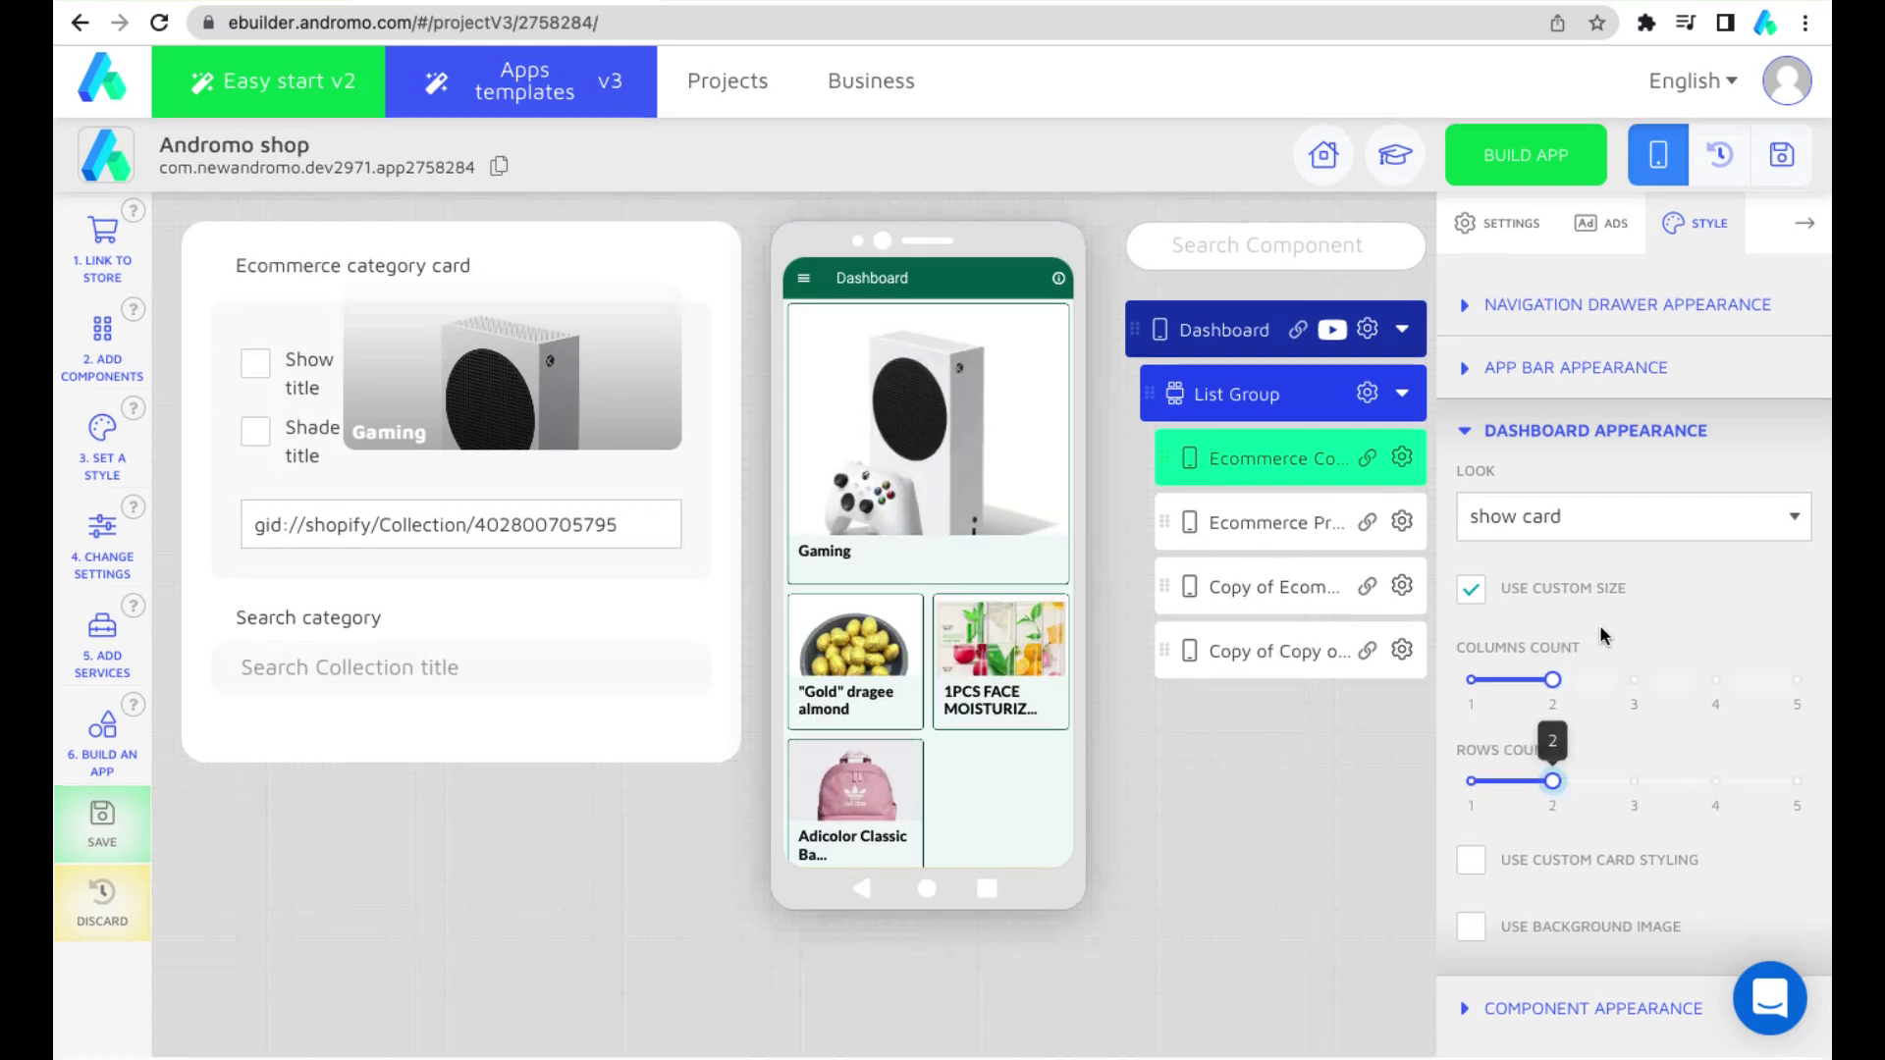
Step: Turn on custom card styling and save the dashboard changes
{"action": "left_click", "coordinate": [1473, 861]}
{"action": "scroll", "coordinate": [1562, 803], "scroll_direction": "down", "scroll_amount": 3}
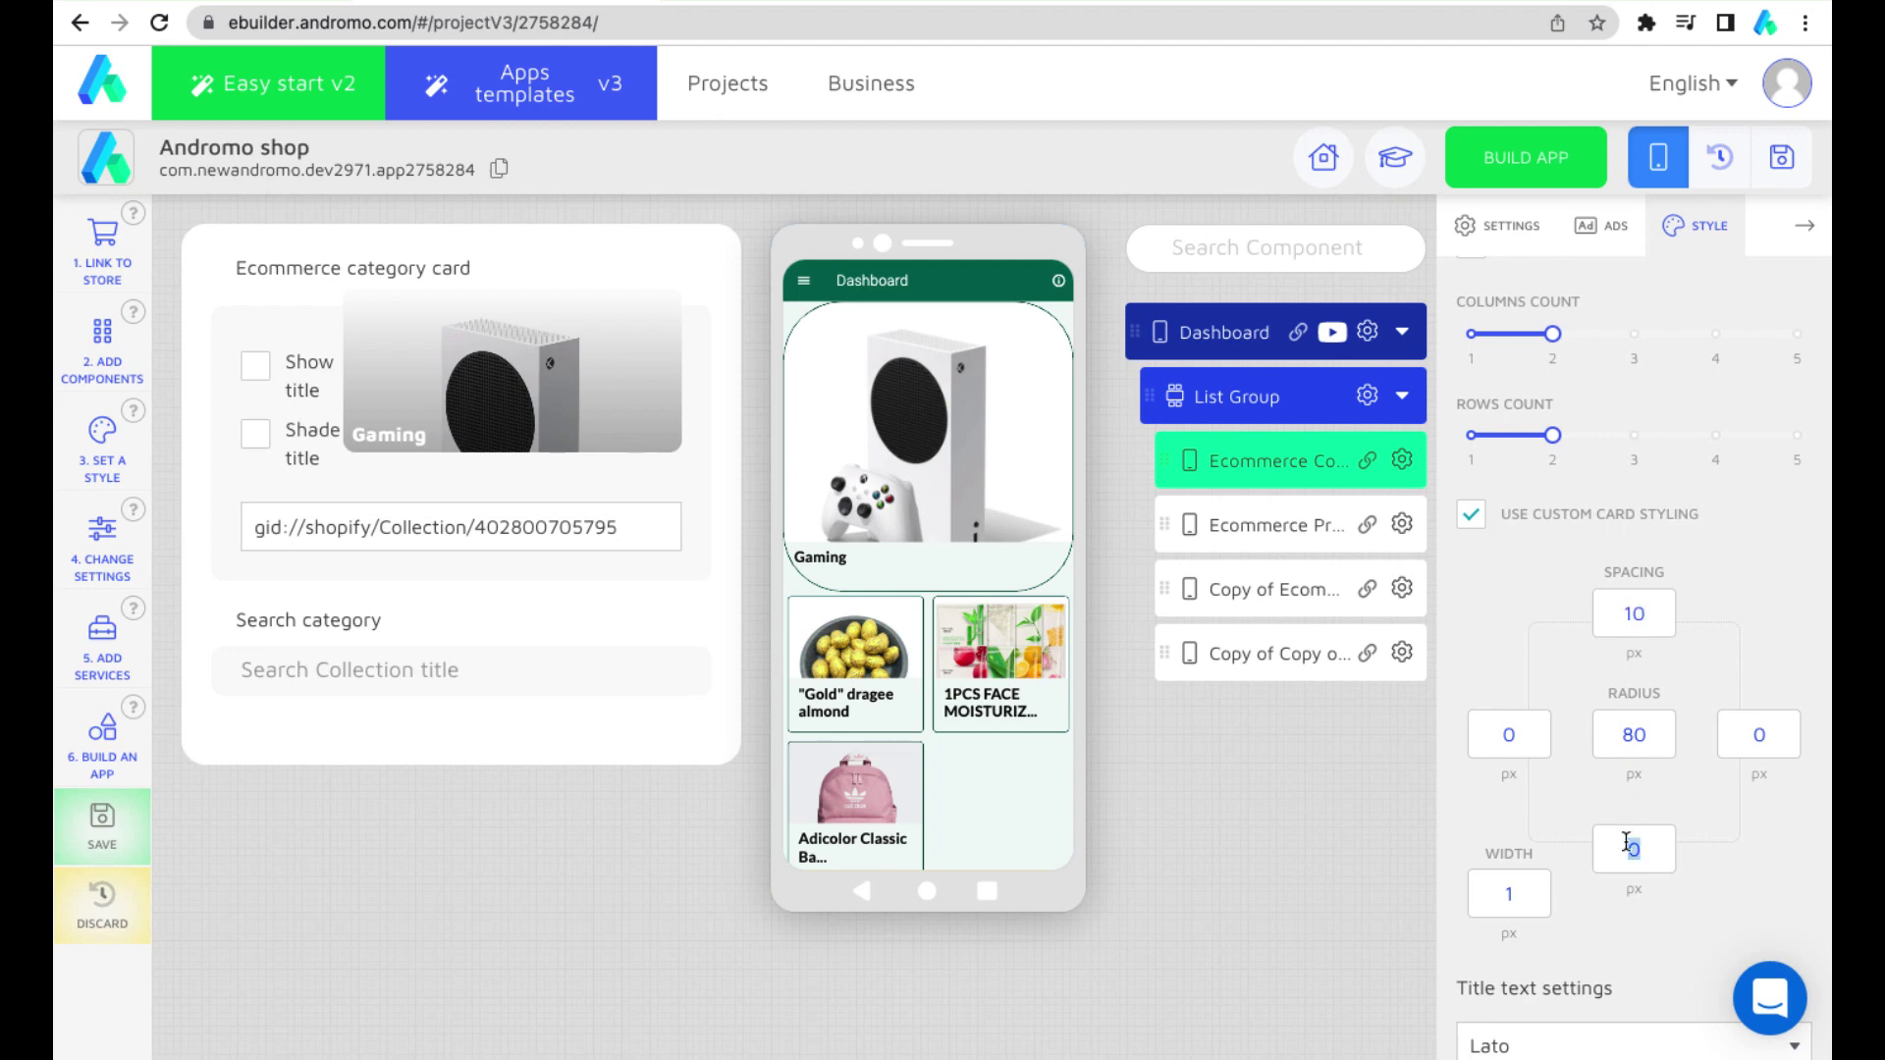
{"action": "type", "text": "10"}
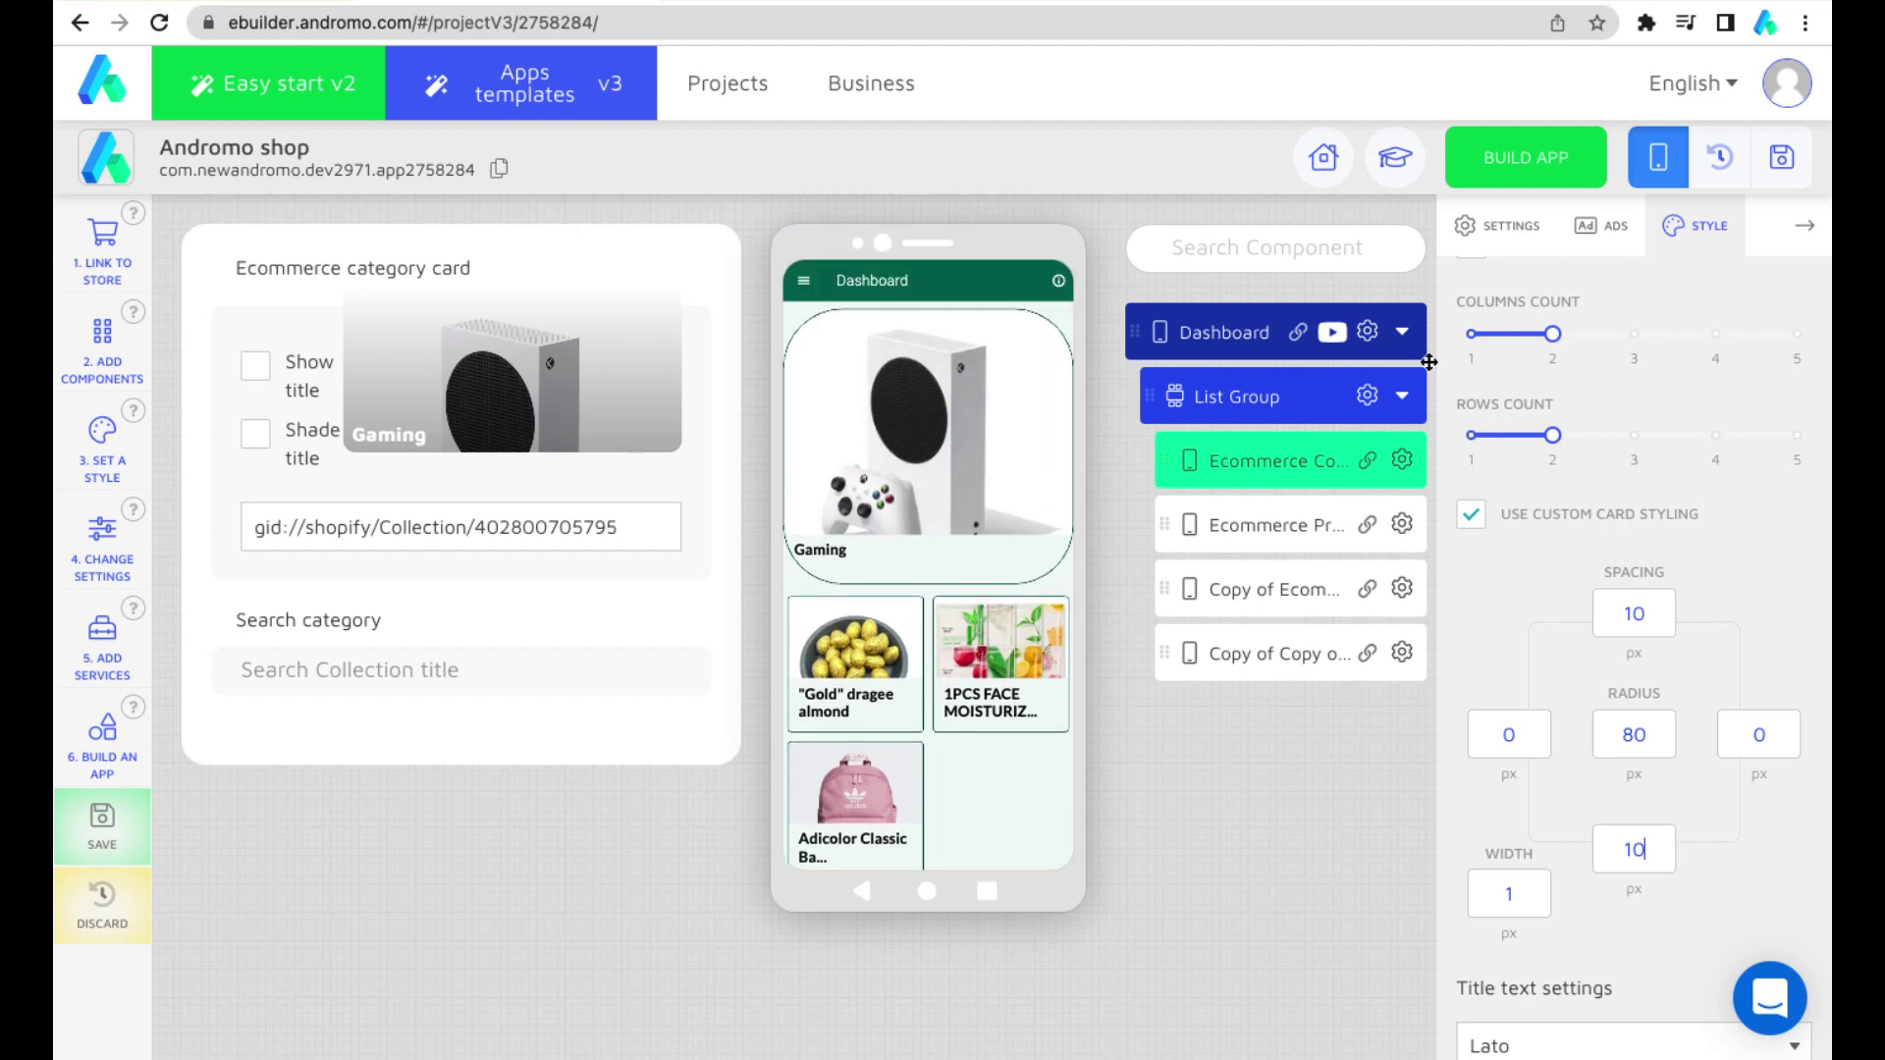
{"action": "left_click", "coordinate": [1783, 157]}
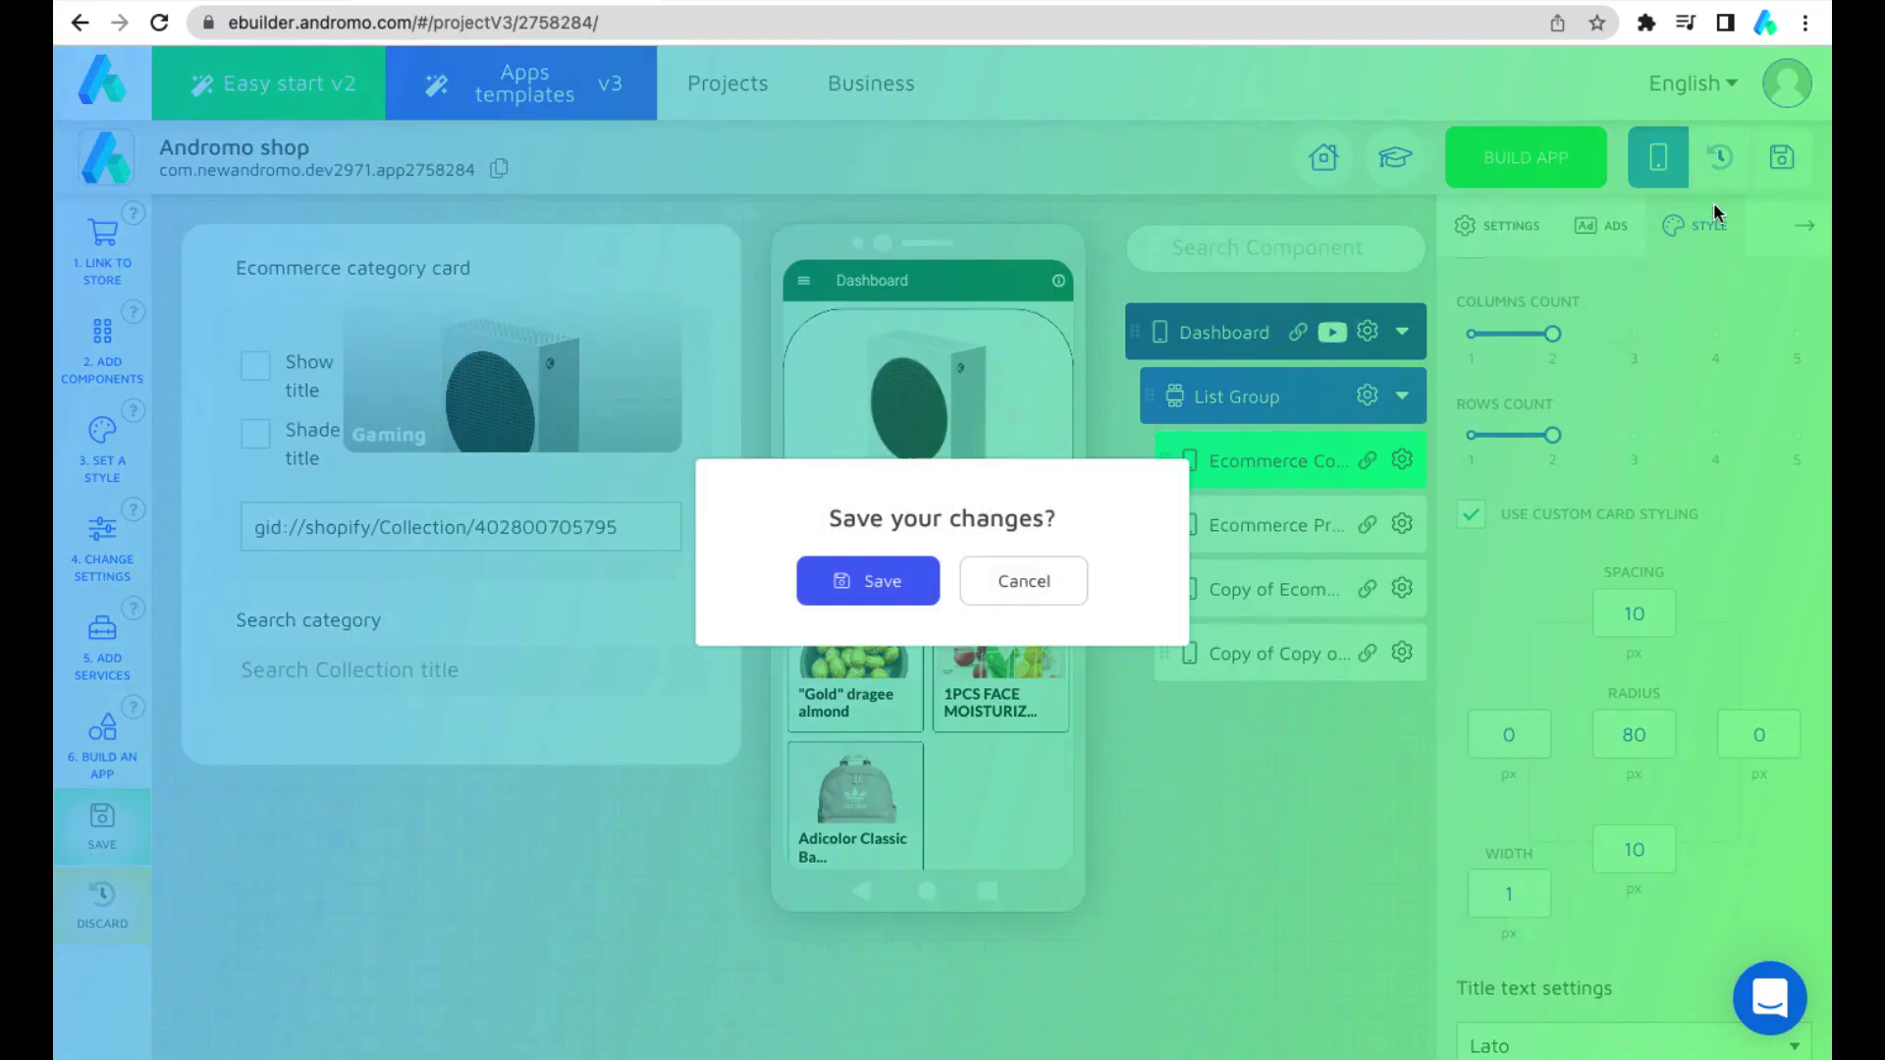
{"action": "left_click", "coordinate": [848, 577]}
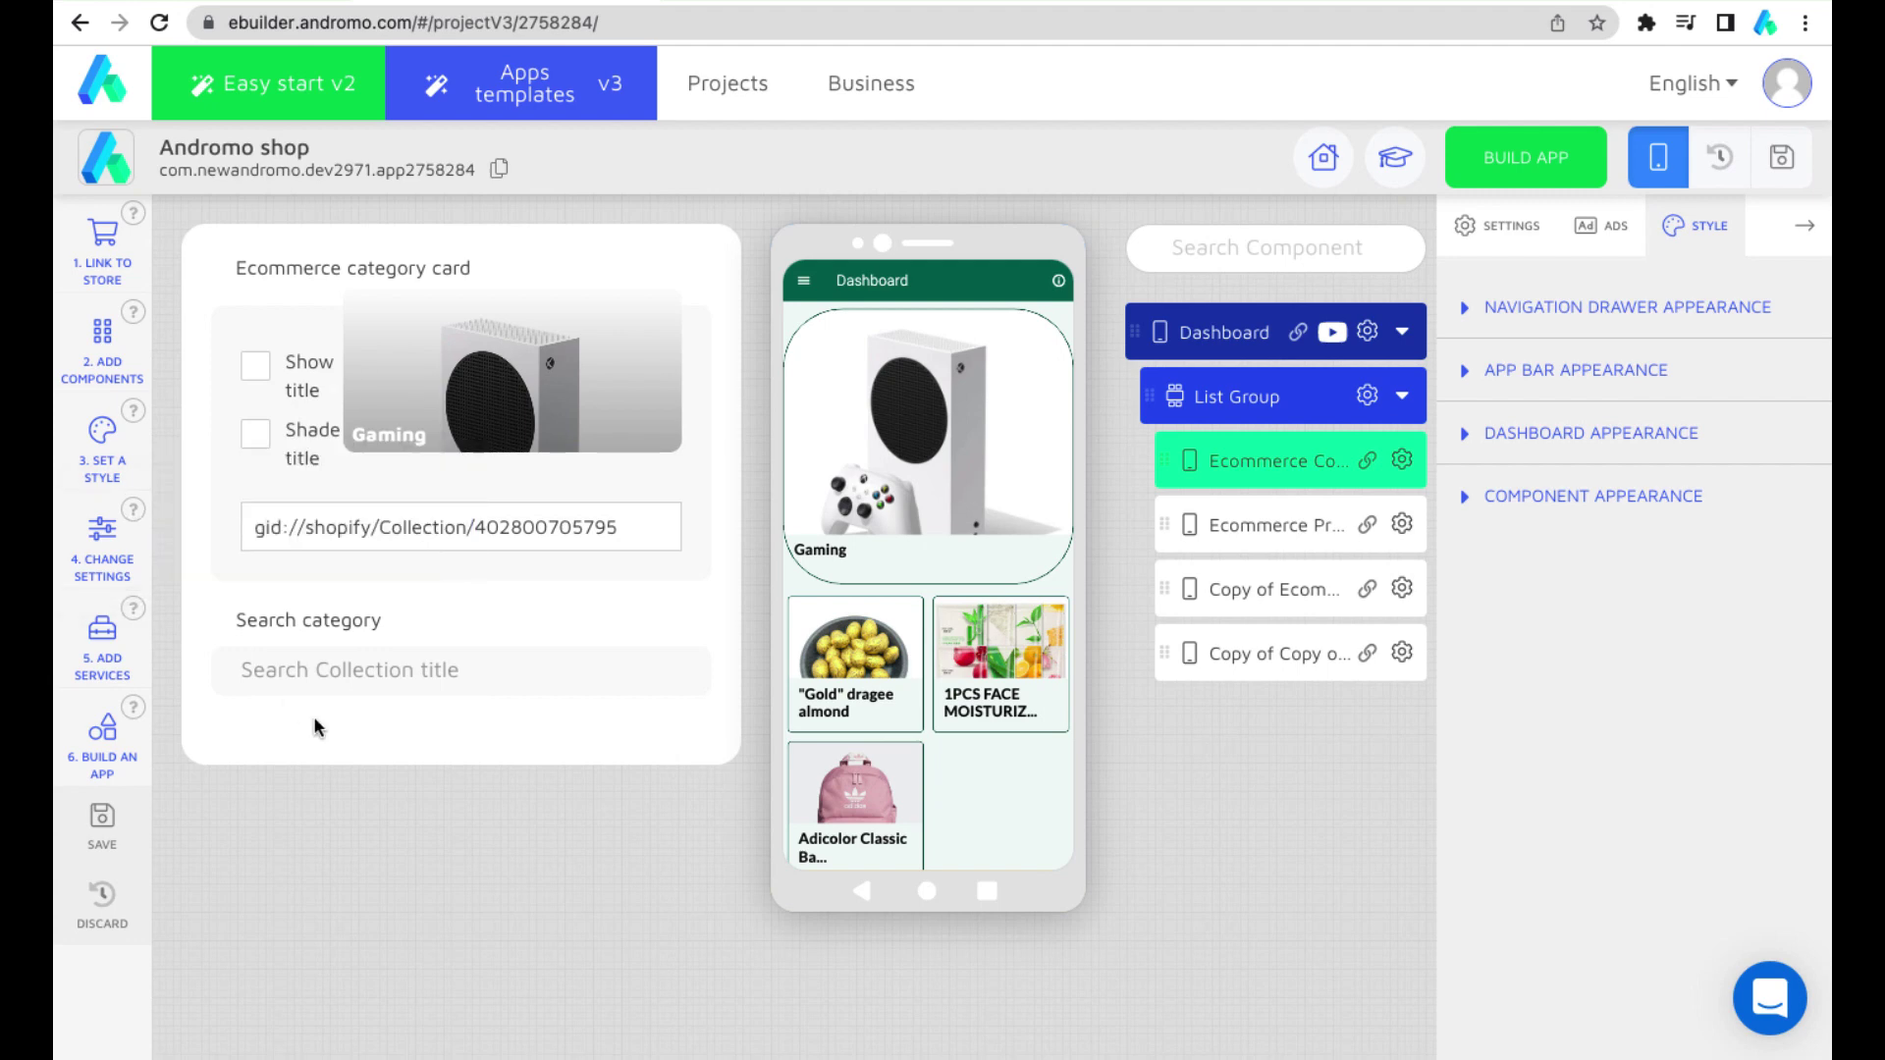
Step: Try palettes 2 and 4, apply dark palette 5, and bring up the general settings
{"action": "left_click", "coordinate": [103, 443]}
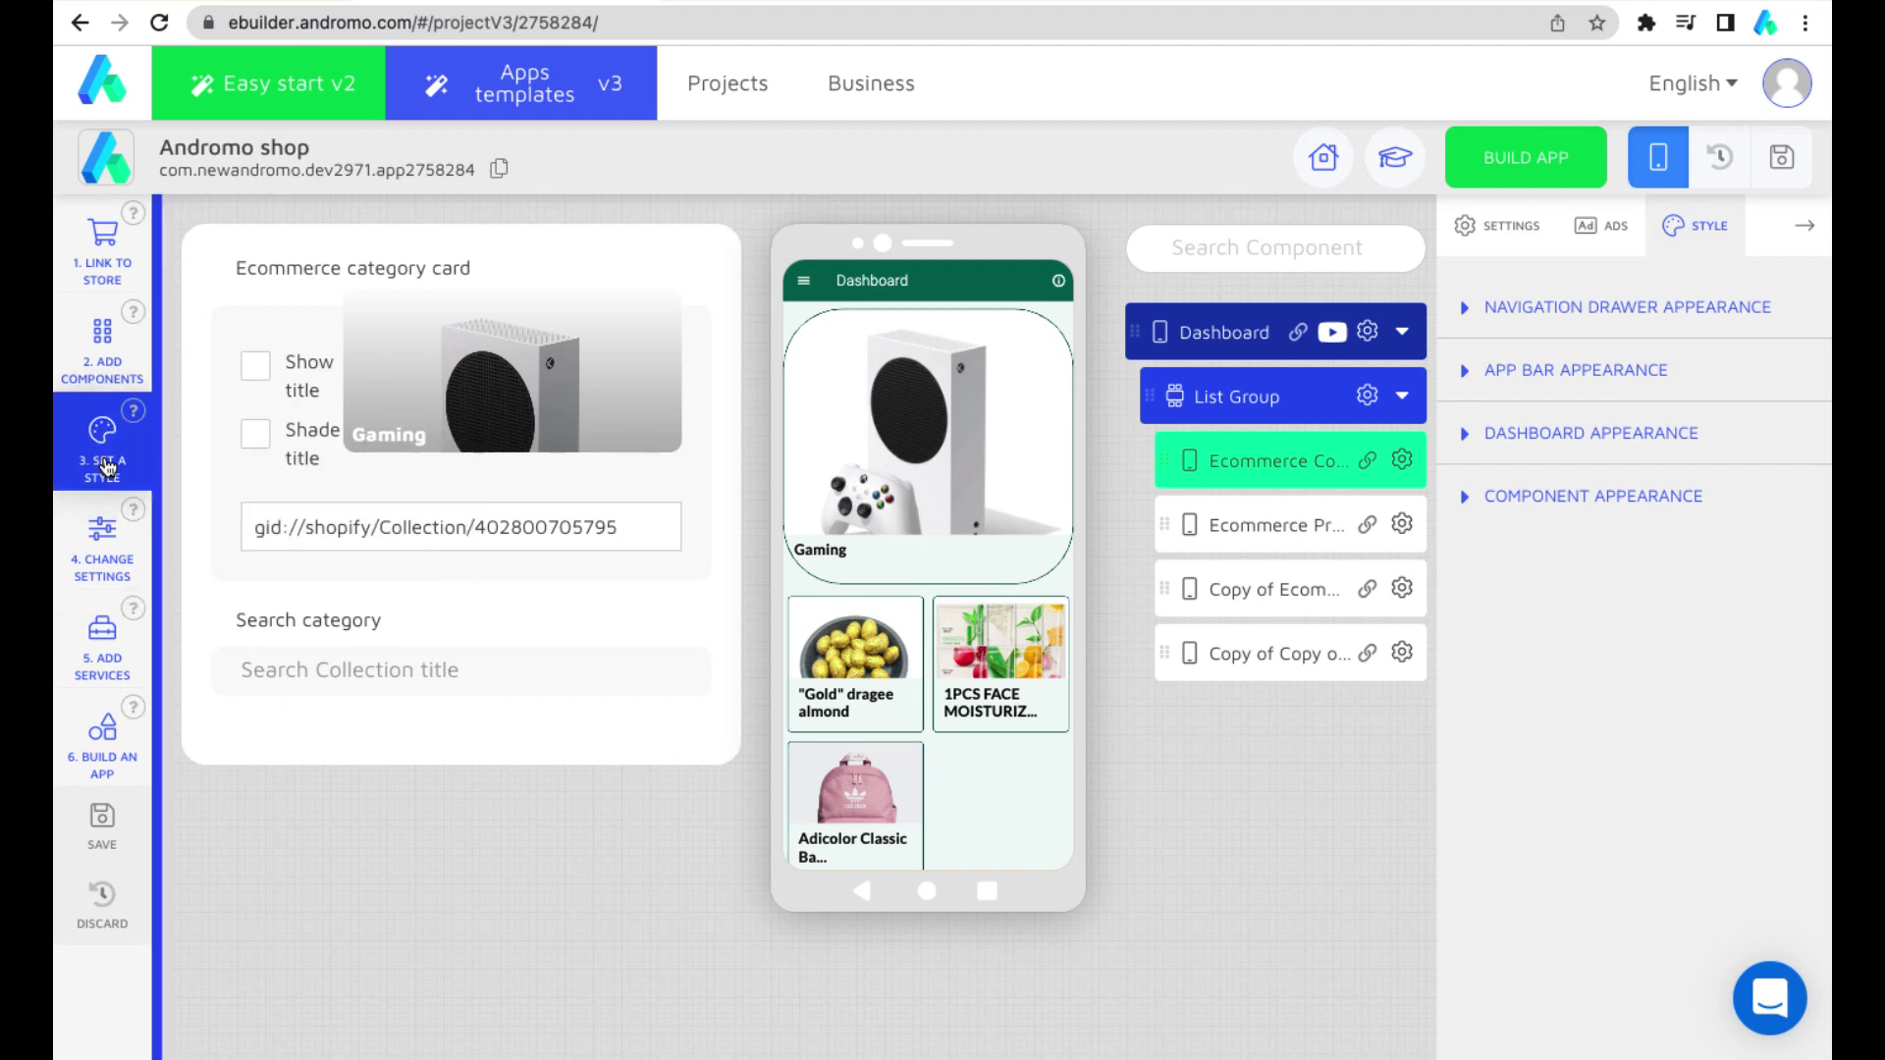
{"action": "left_click", "coordinate": [328, 486]}
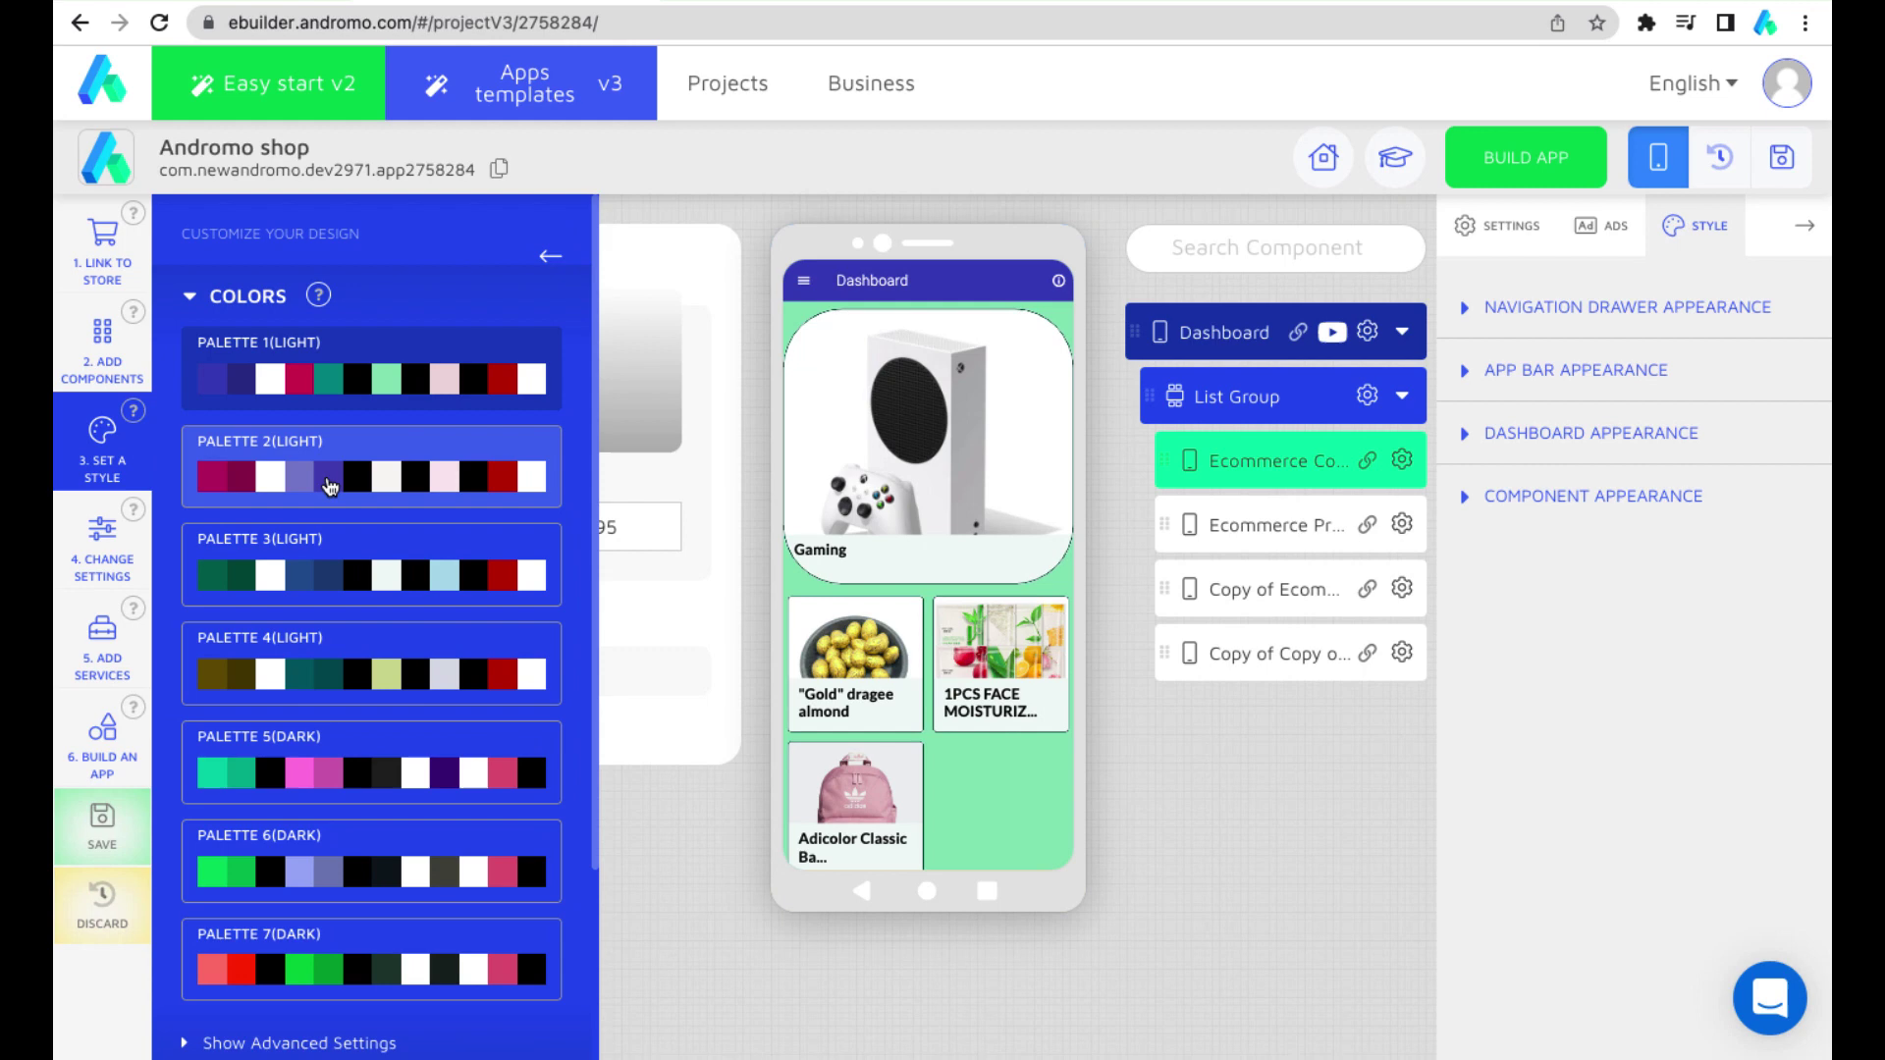
{"action": "left_click", "coordinate": [351, 681]}
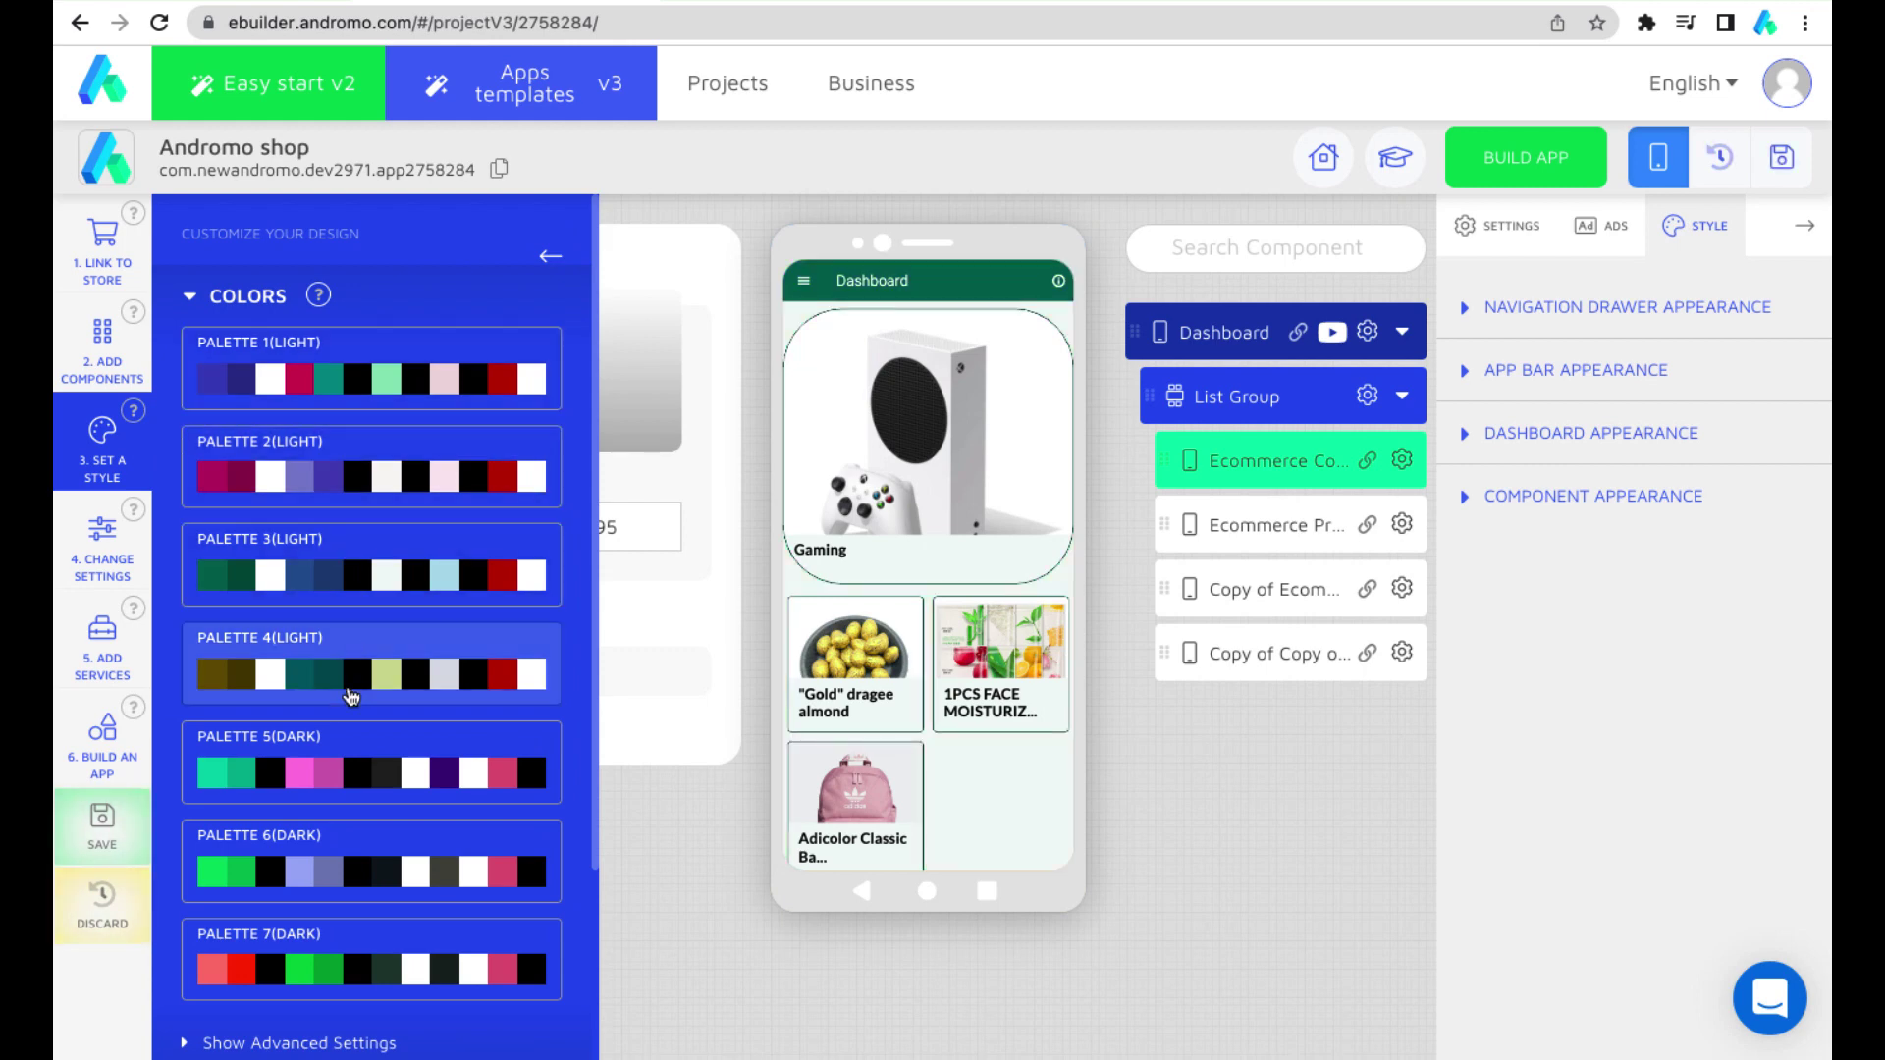
{"action": "left_click", "coordinate": [353, 780]}
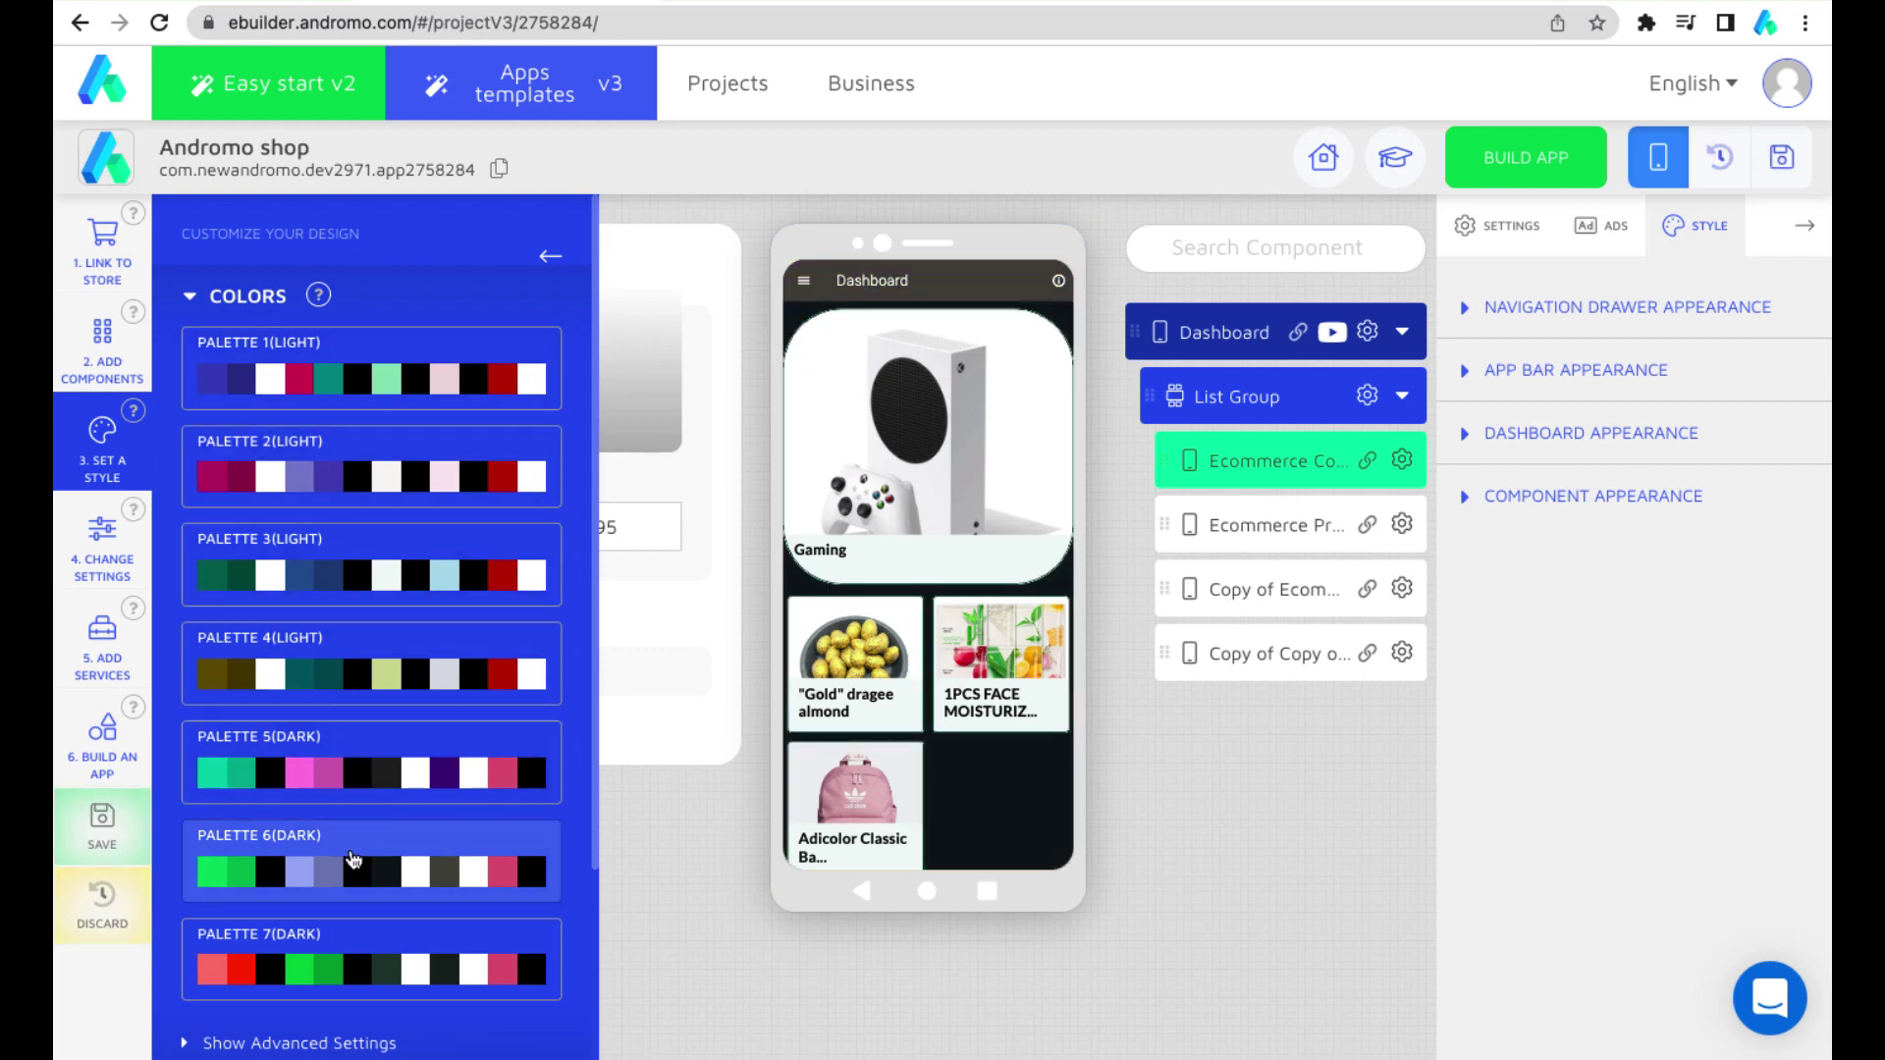
{"action": "left_click", "coordinate": [102, 548]}
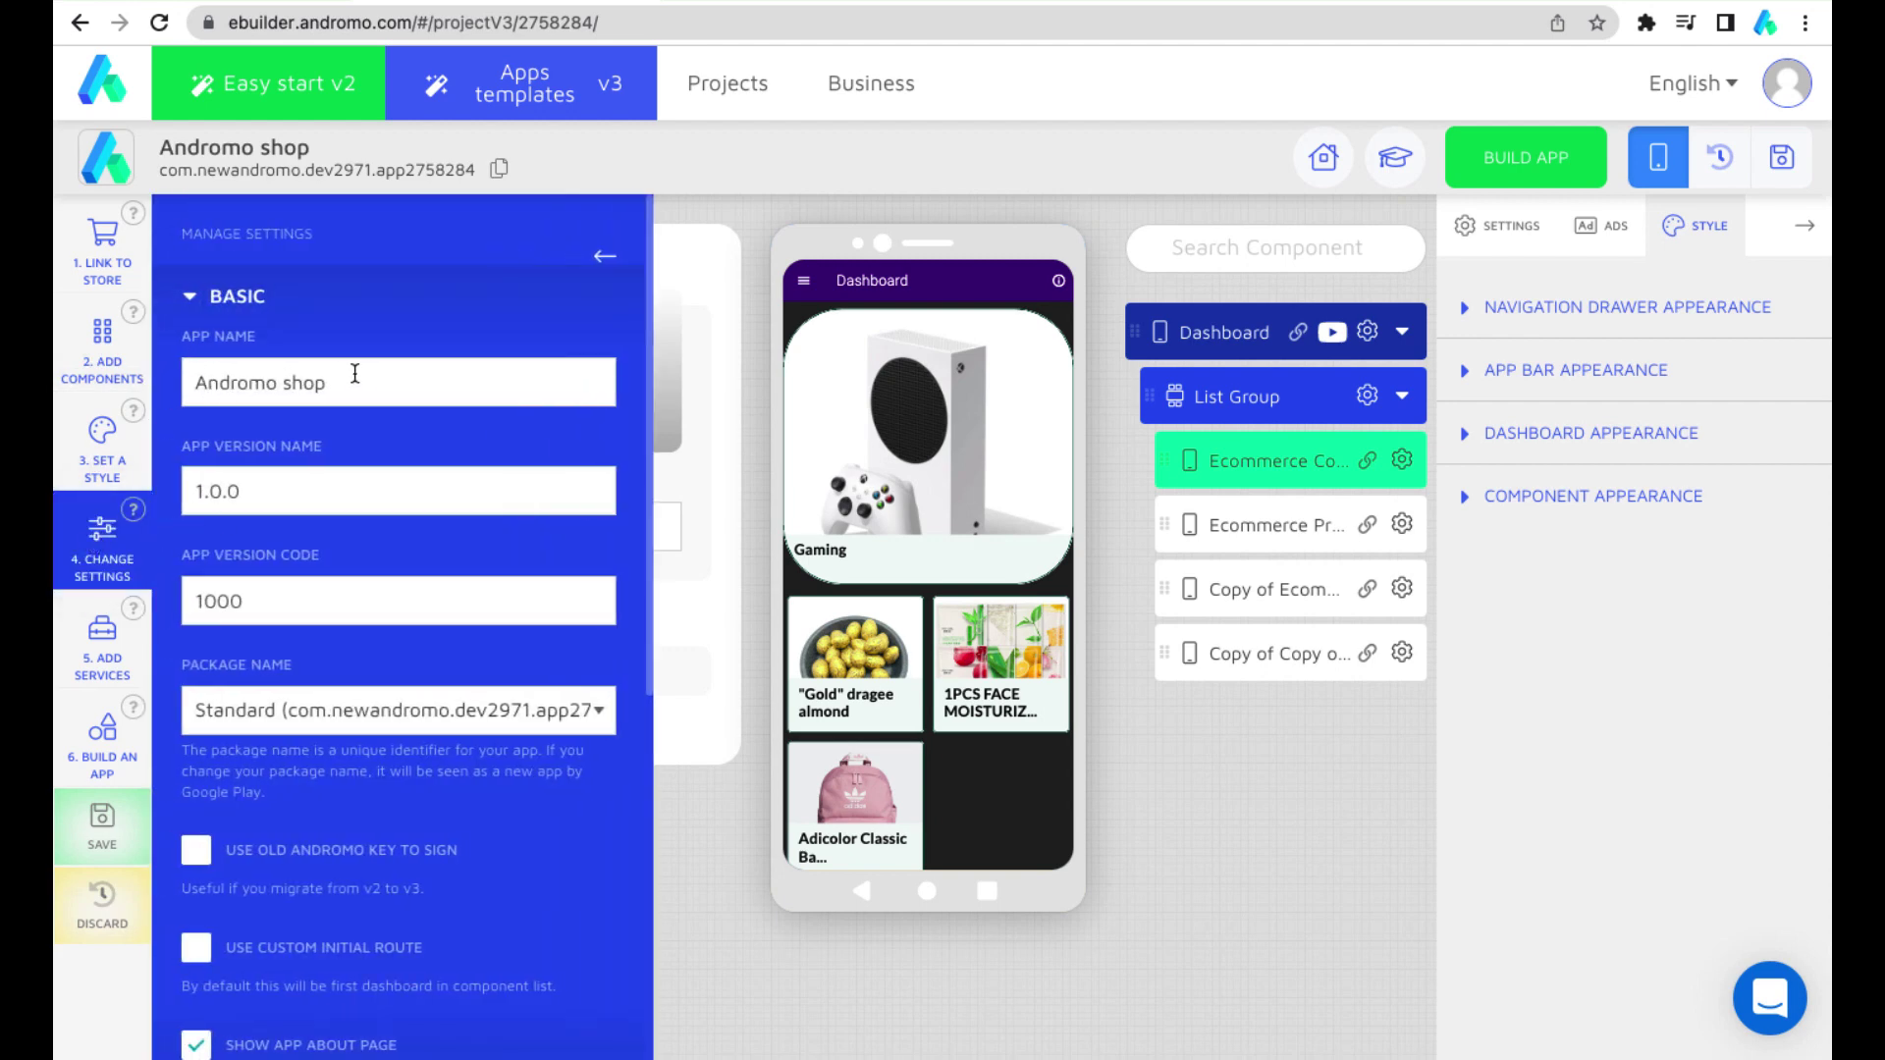
{"action": "scroll", "coordinate": [243, 550], "scroll_direction": "down", "scroll_amount": 3}
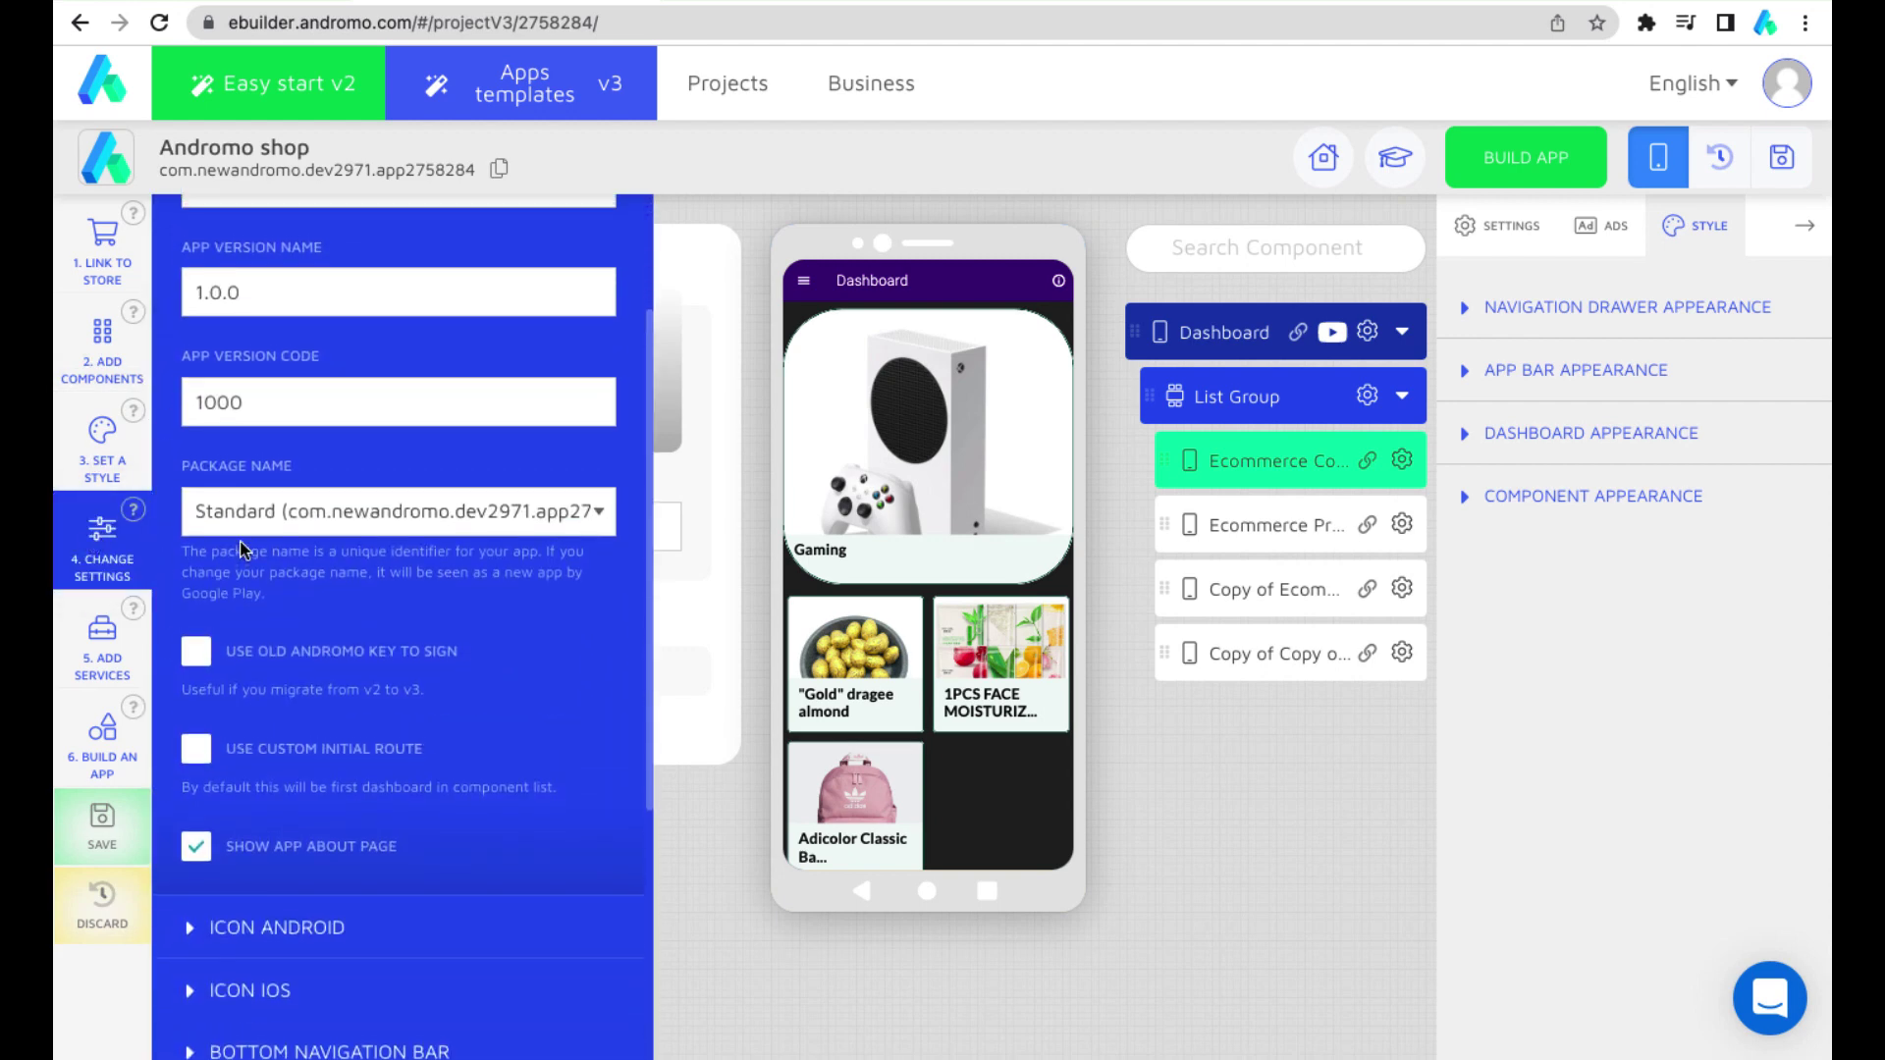
{"action": "scroll", "coordinate": [243, 549], "scroll_direction": "up", "scroll_amount": 3}
Step: Collapse Basic, check the Android and iOS icon sections, and expand Bottom Navigation Bar
{"action": "left_click", "coordinate": [188, 281]}
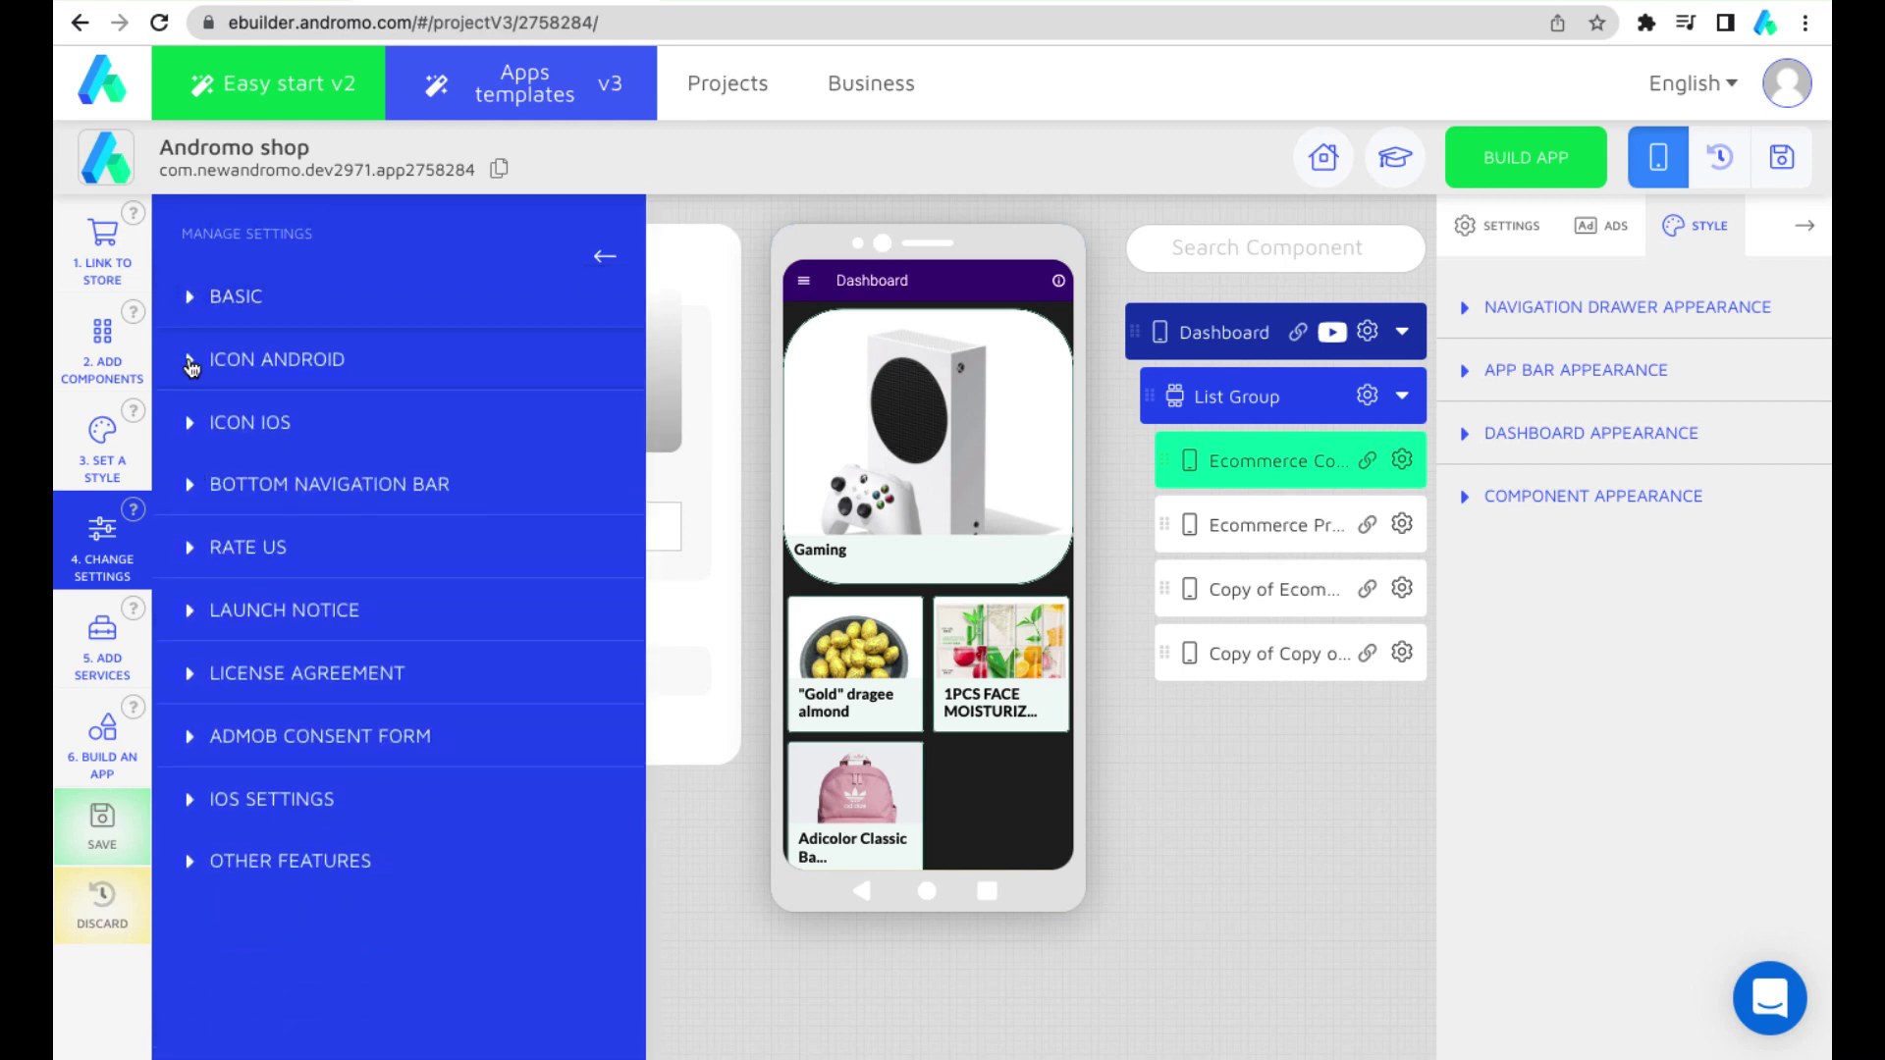
{"action": "left_click", "coordinate": [185, 363]}
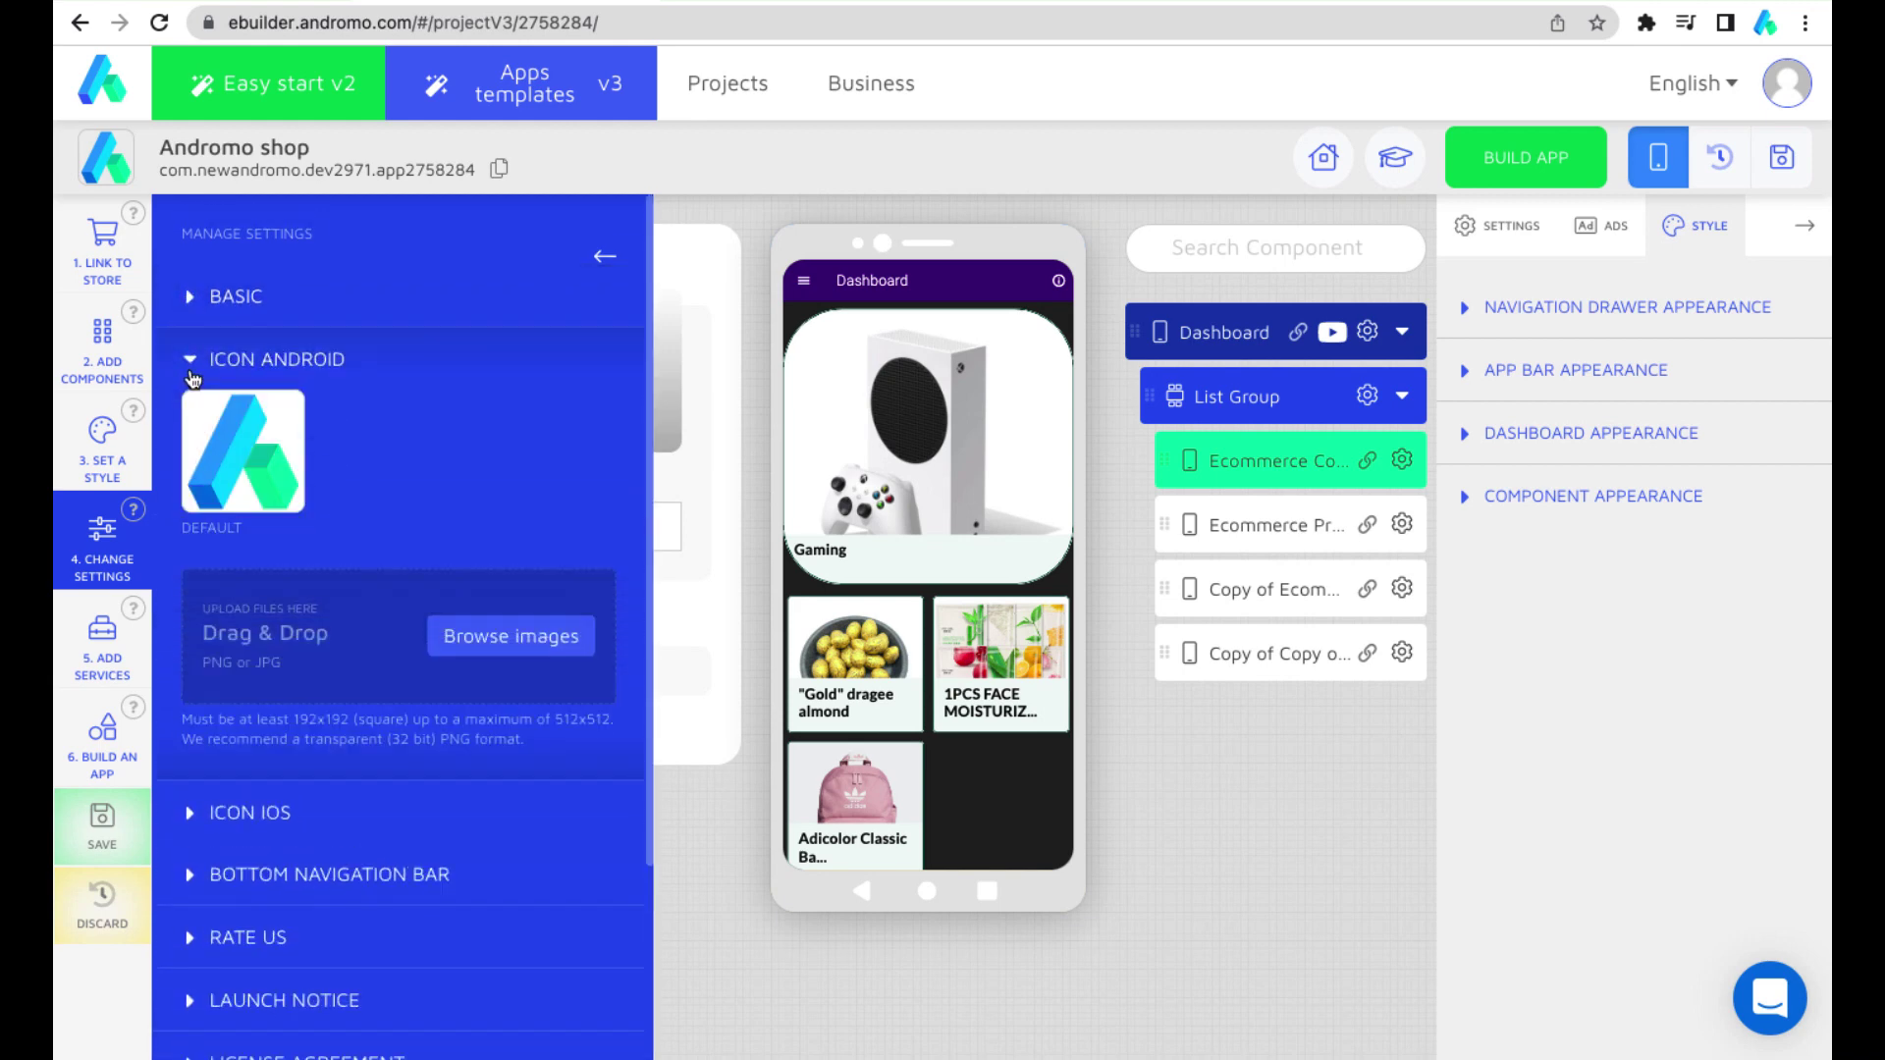
{"action": "left_click", "coordinate": [189, 360]}
{"action": "left_click", "coordinate": [196, 424]}
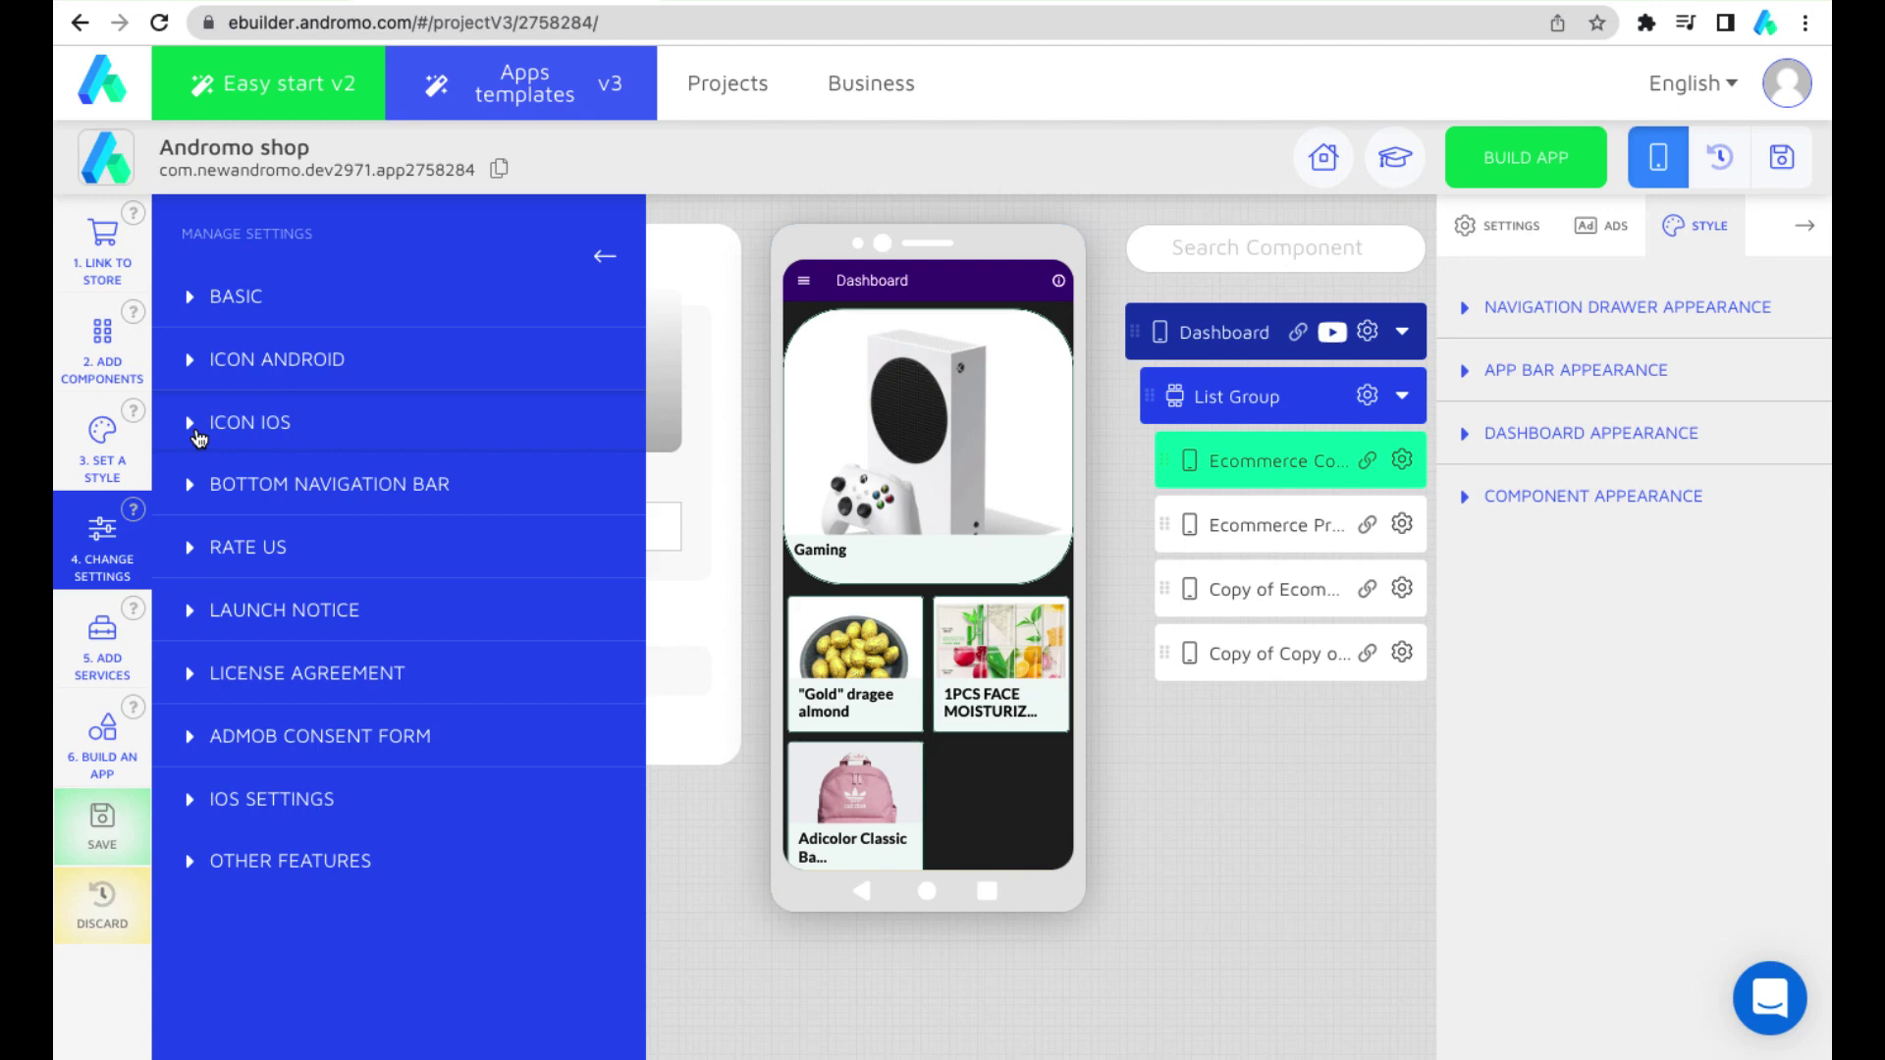
{"action": "left_click", "coordinate": [193, 493]}
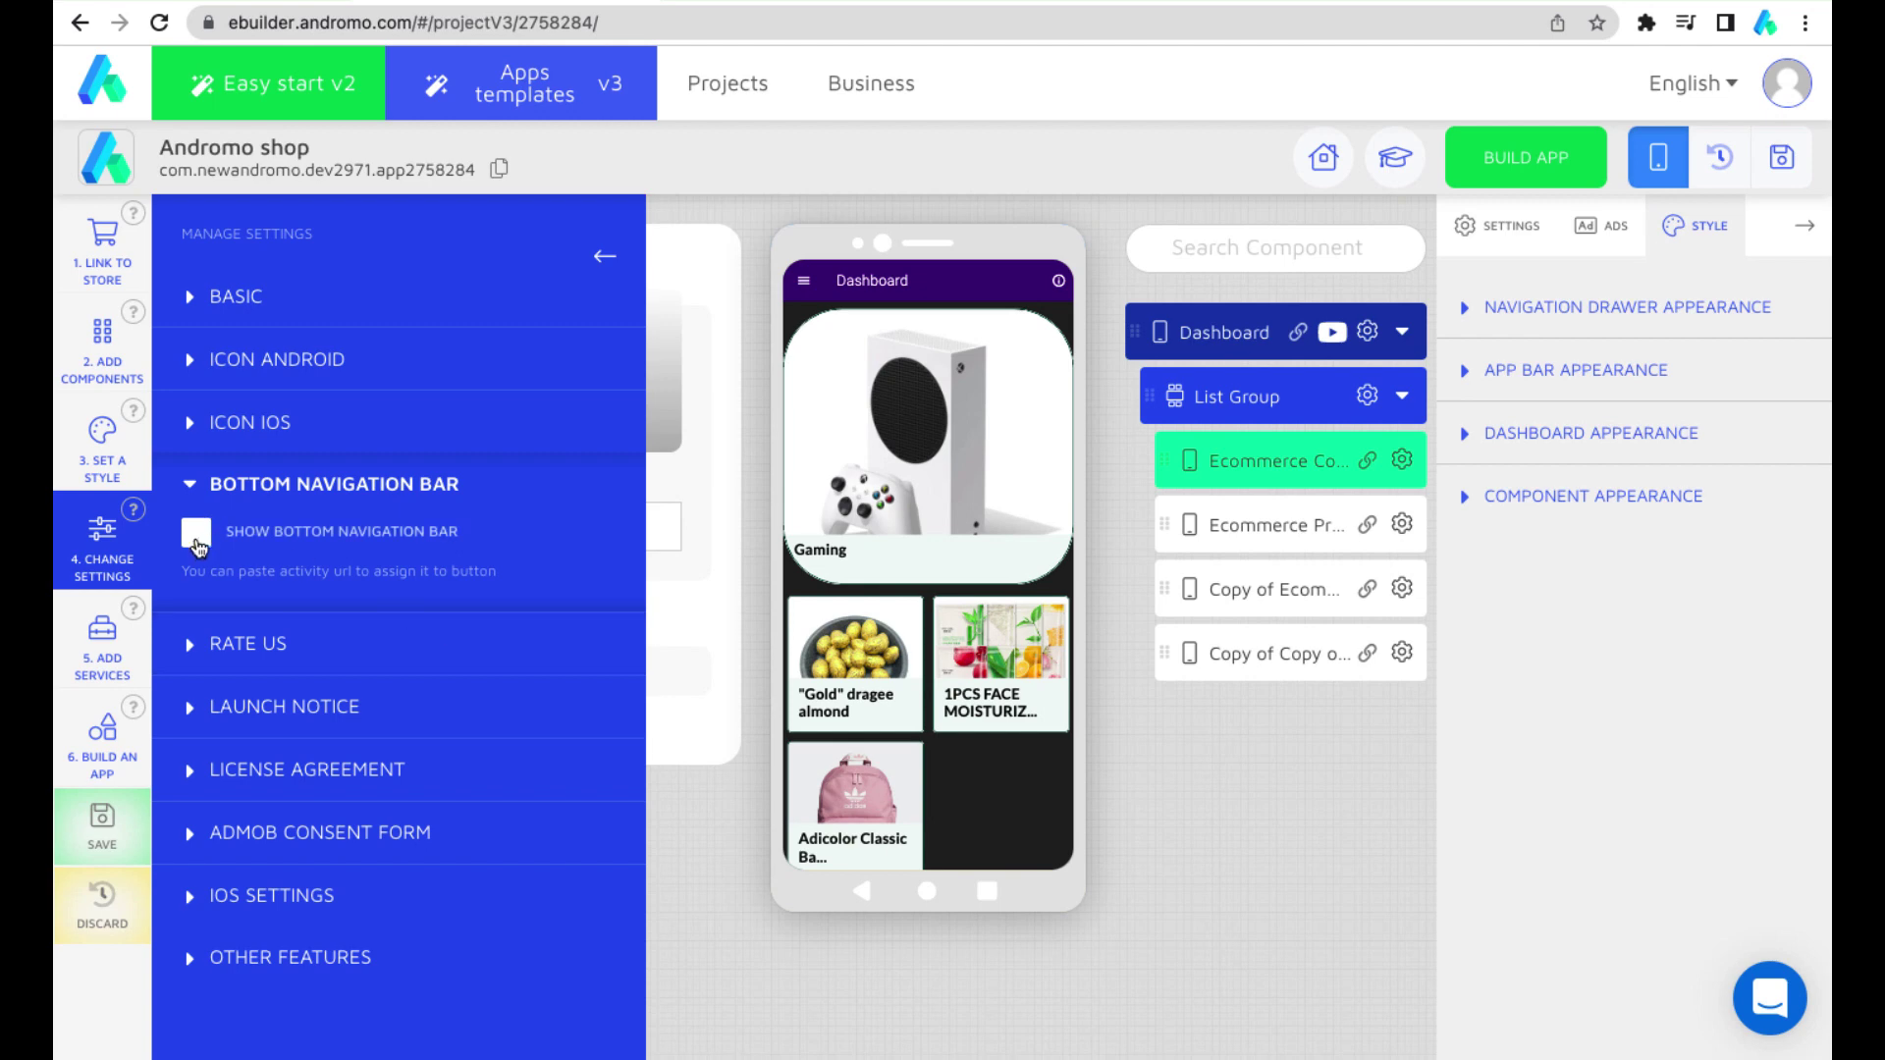
Step: Enable the bottom navigation bar with three buttons and edit the first button's title
{"action": "left_click", "coordinate": [196, 537]}
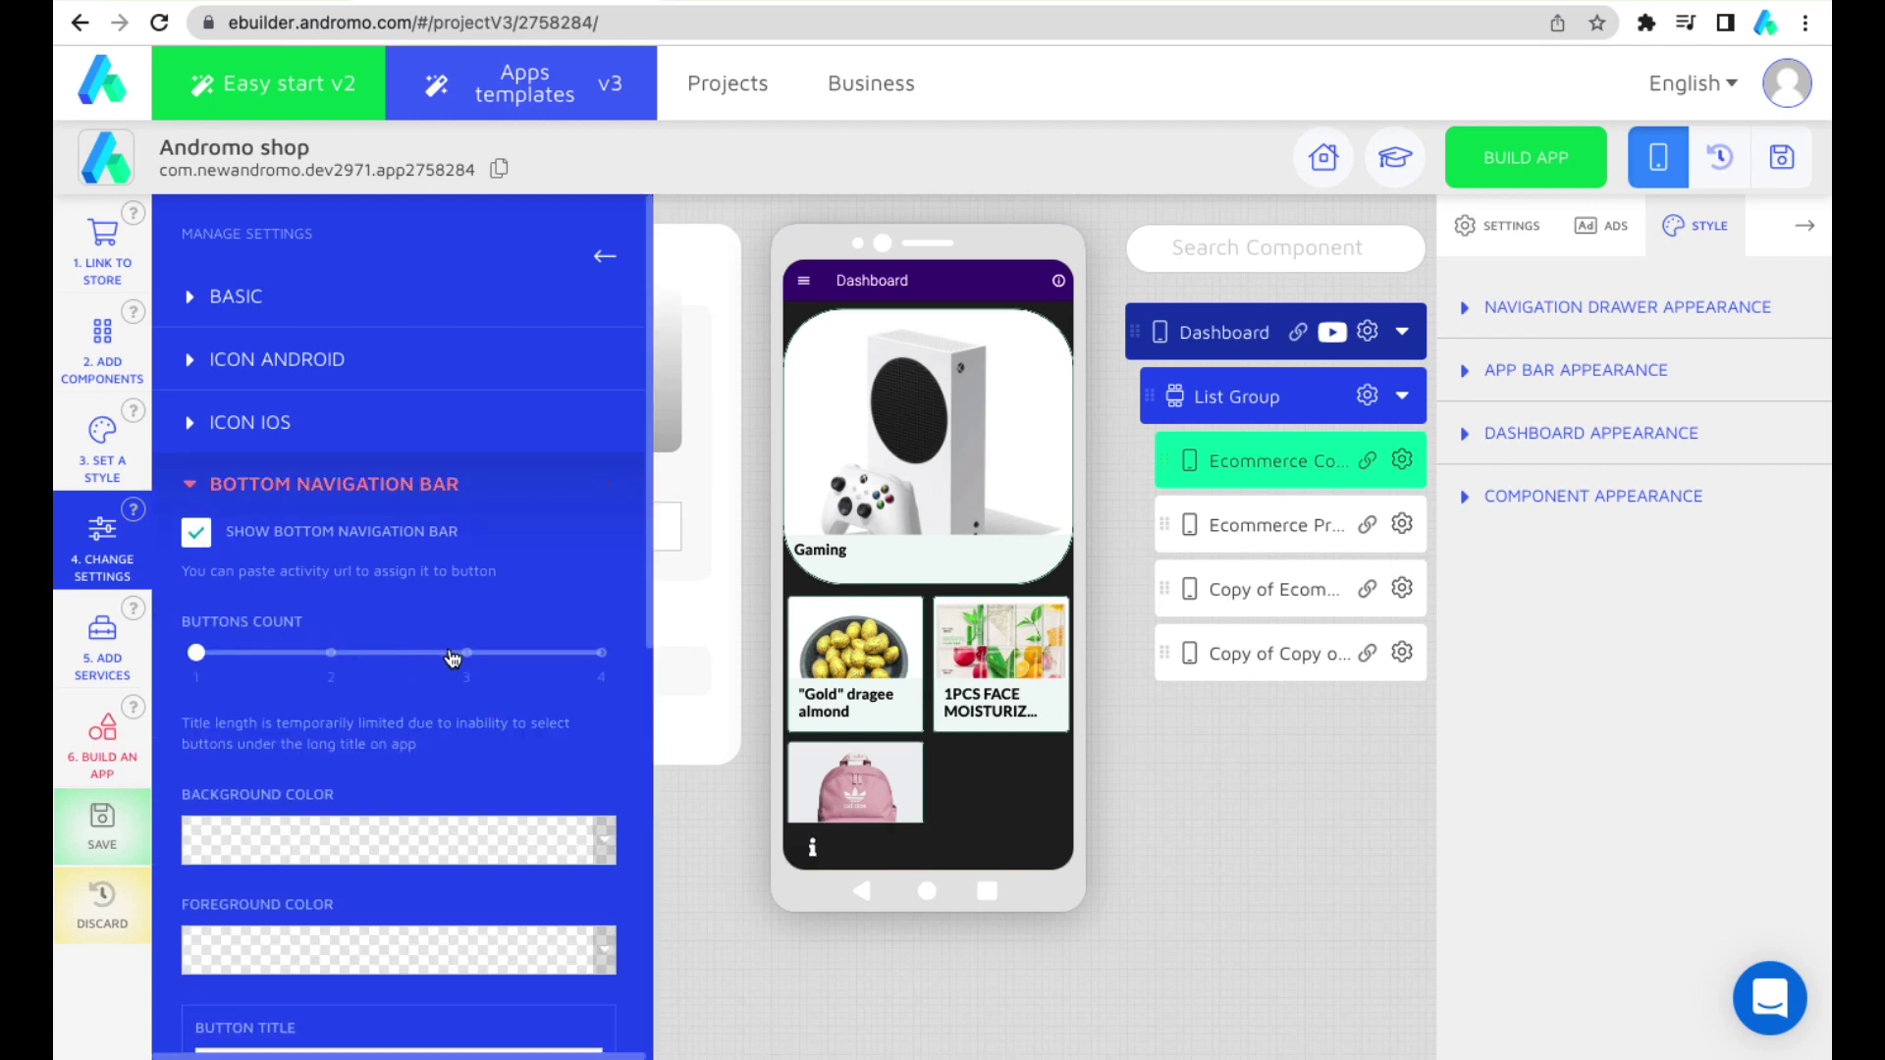
{"action": "left_click_drag", "start_coordinate": [199, 653], "coordinate": [465, 653]}
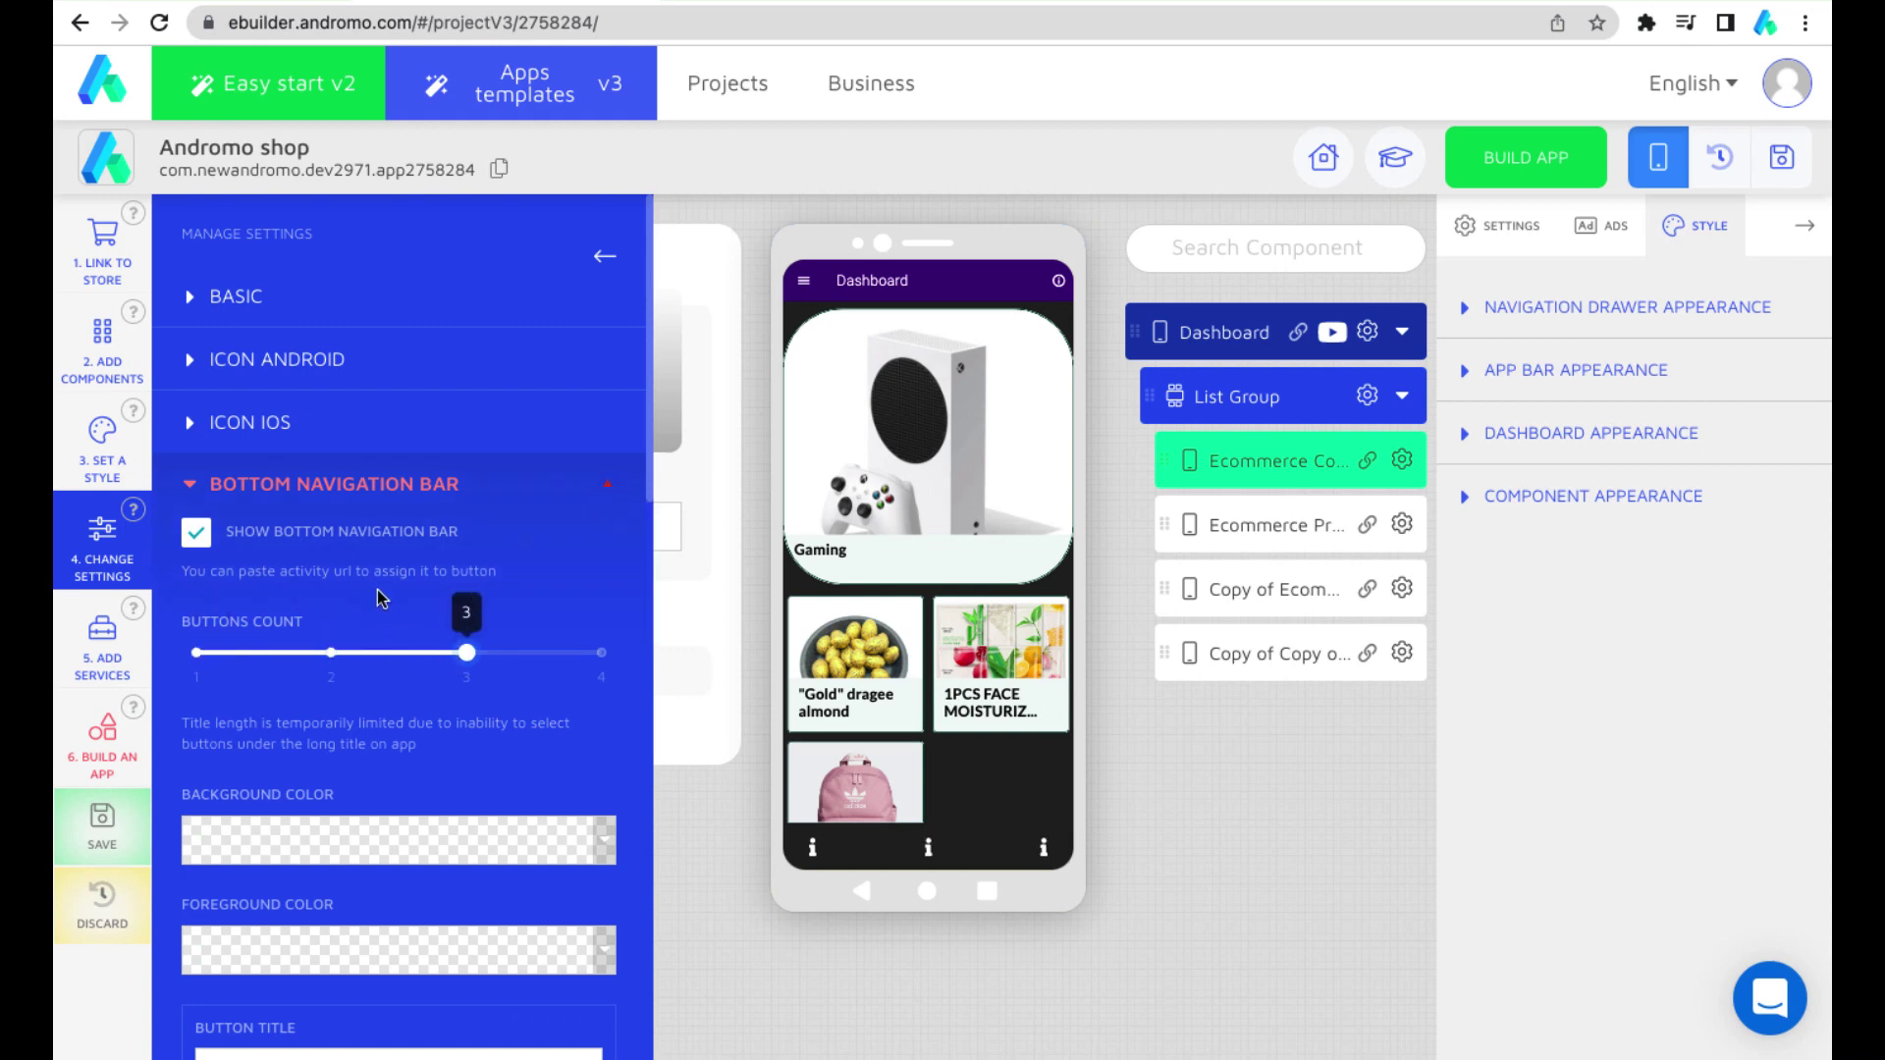
{"action": "scroll", "coordinate": [280, 670], "scroll_direction": "down", "scroll_amount": 1}
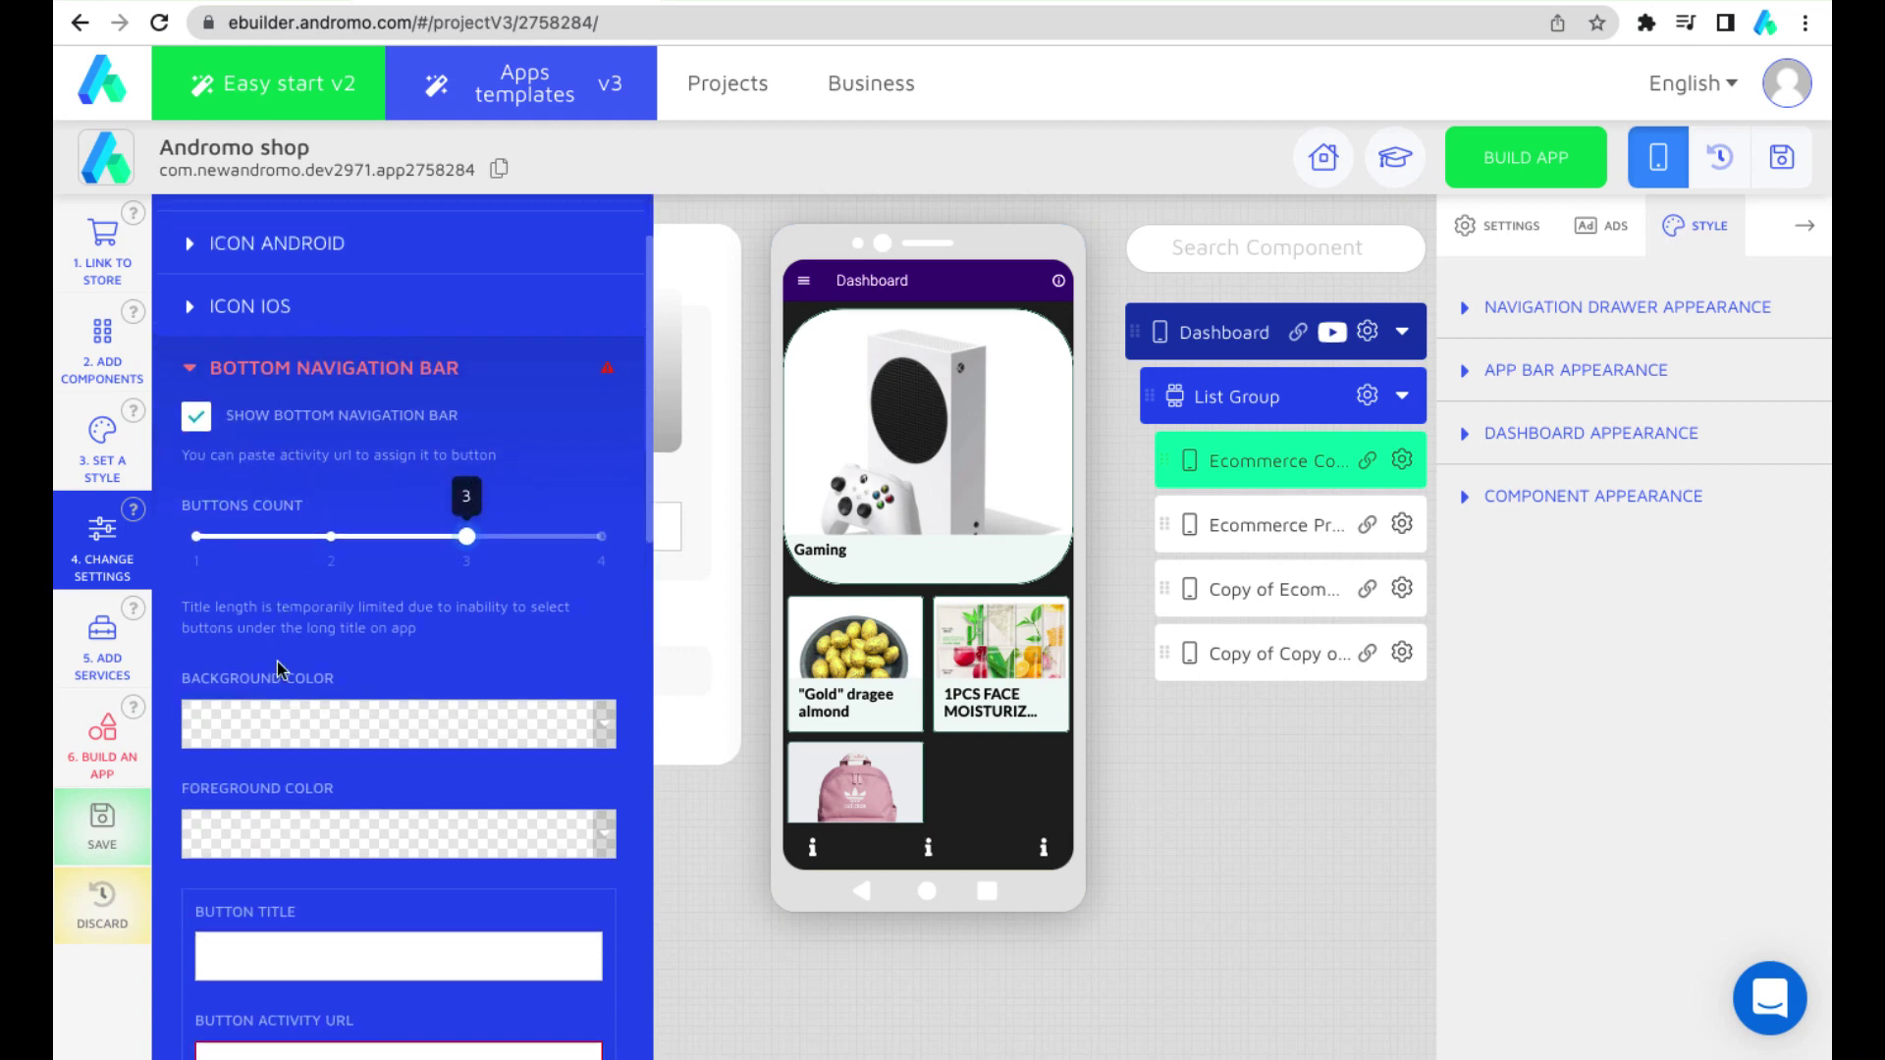
{"action": "scroll", "coordinate": [281, 681], "scroll_direction": "down", "scroll_amount": 2}
{"action": "left_click", "coordinate": [262, 703]}
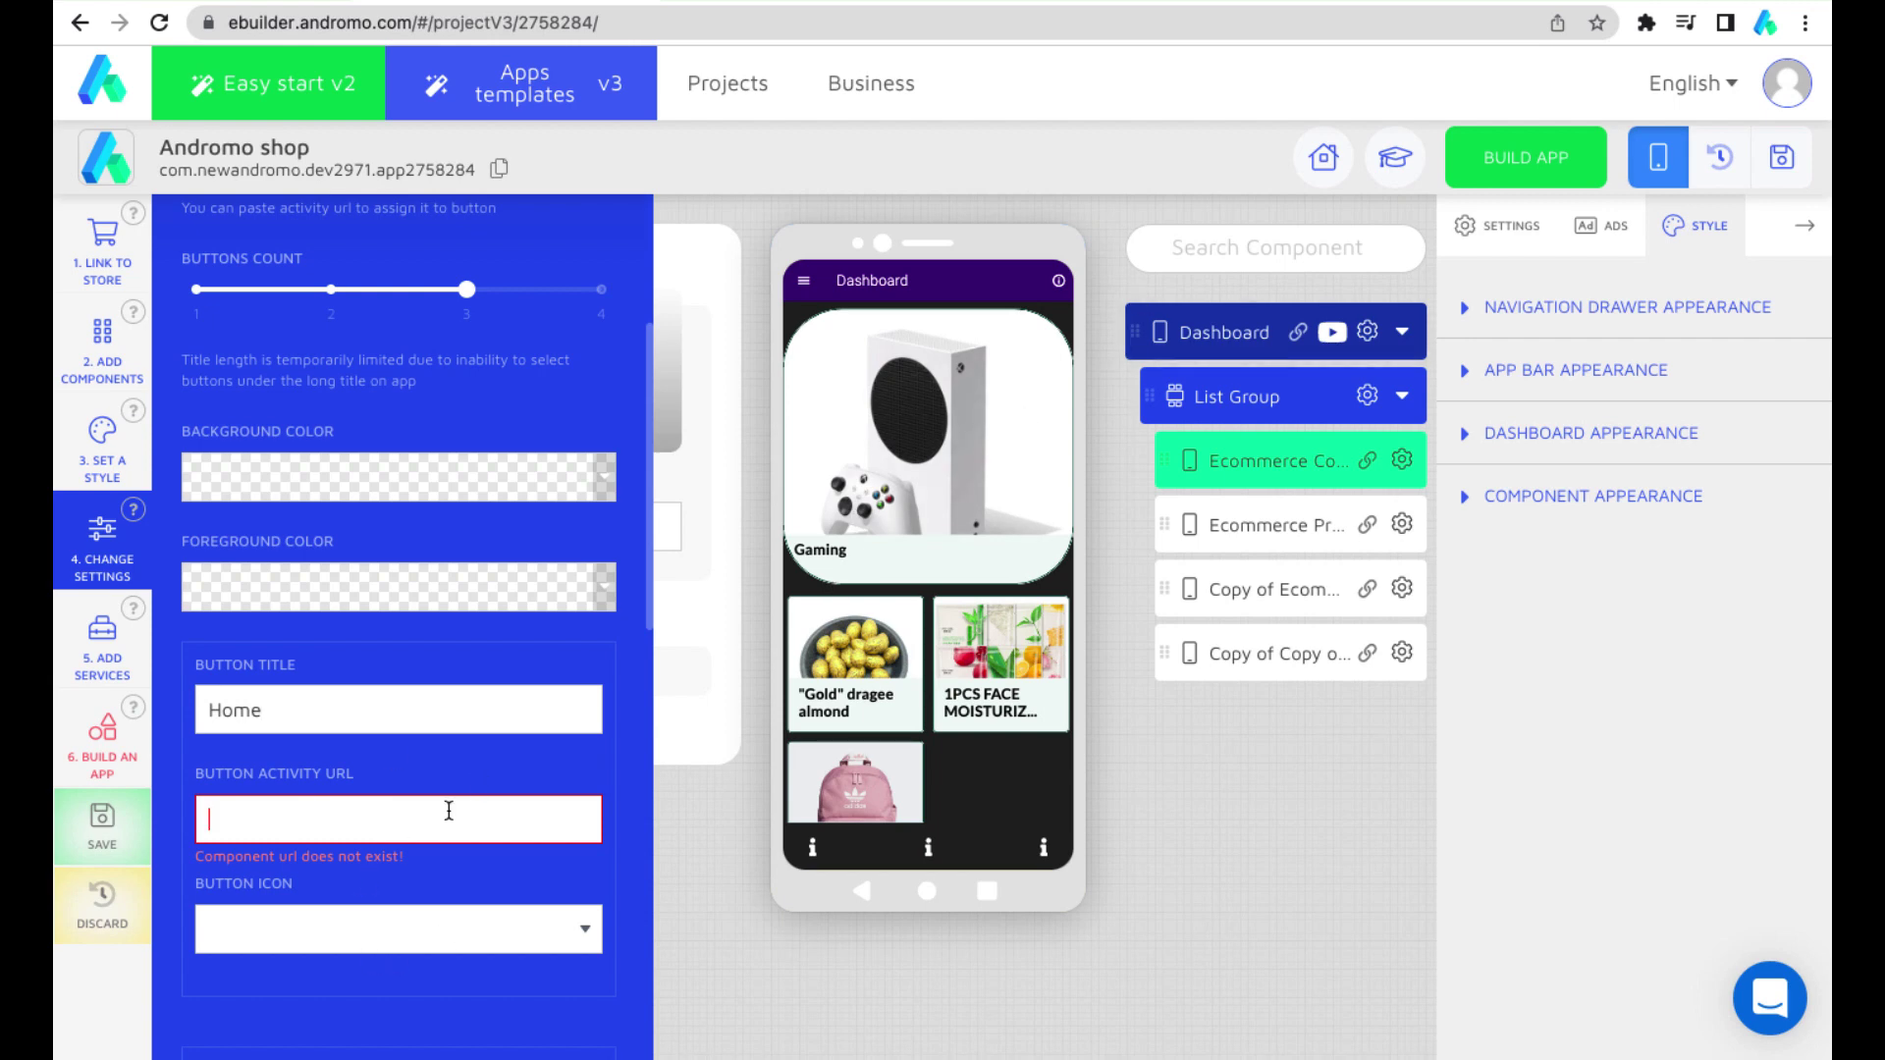
Step: Set the Home button's activity URL to the Dashboard link and give it the house icon
{"action": "left_click", "coordinate": [1236, 338]}
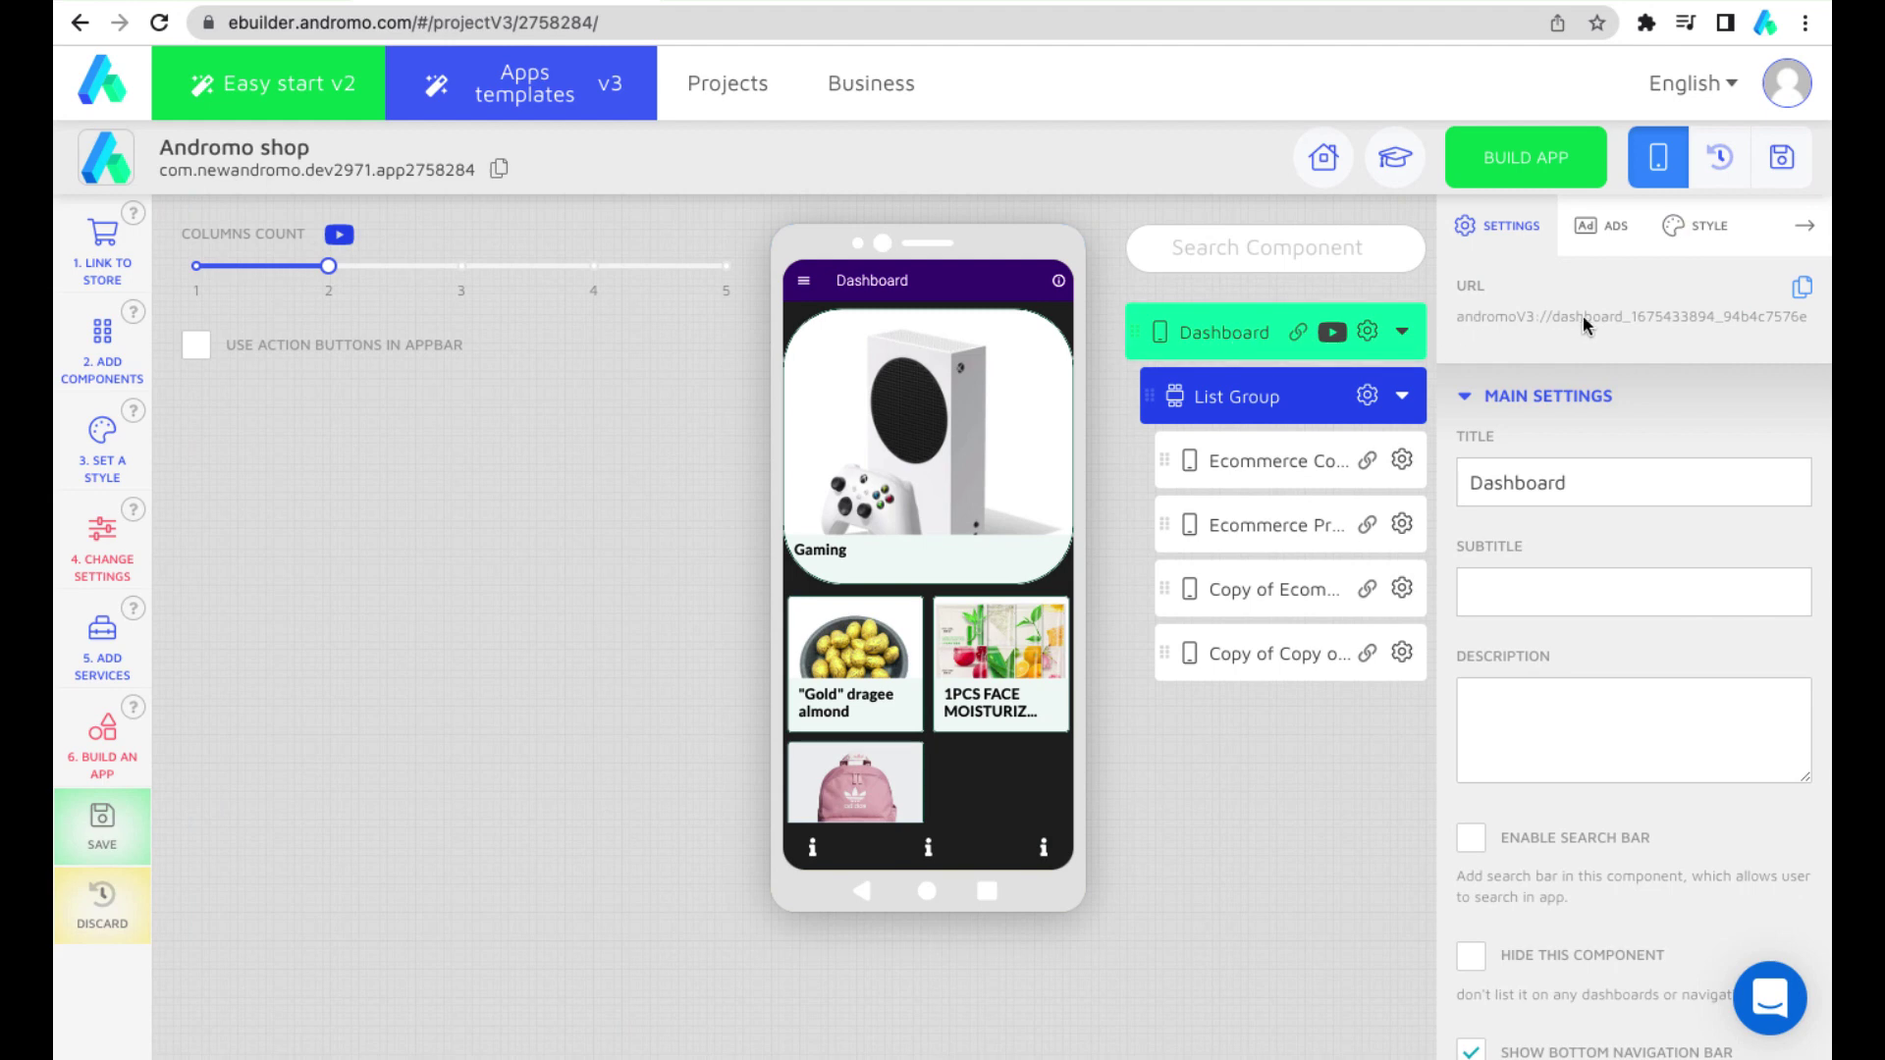
{"action": "left_click", "coordinate": [1801, 291]}
{"action": "left_click", "coordinate": [82, 541]}
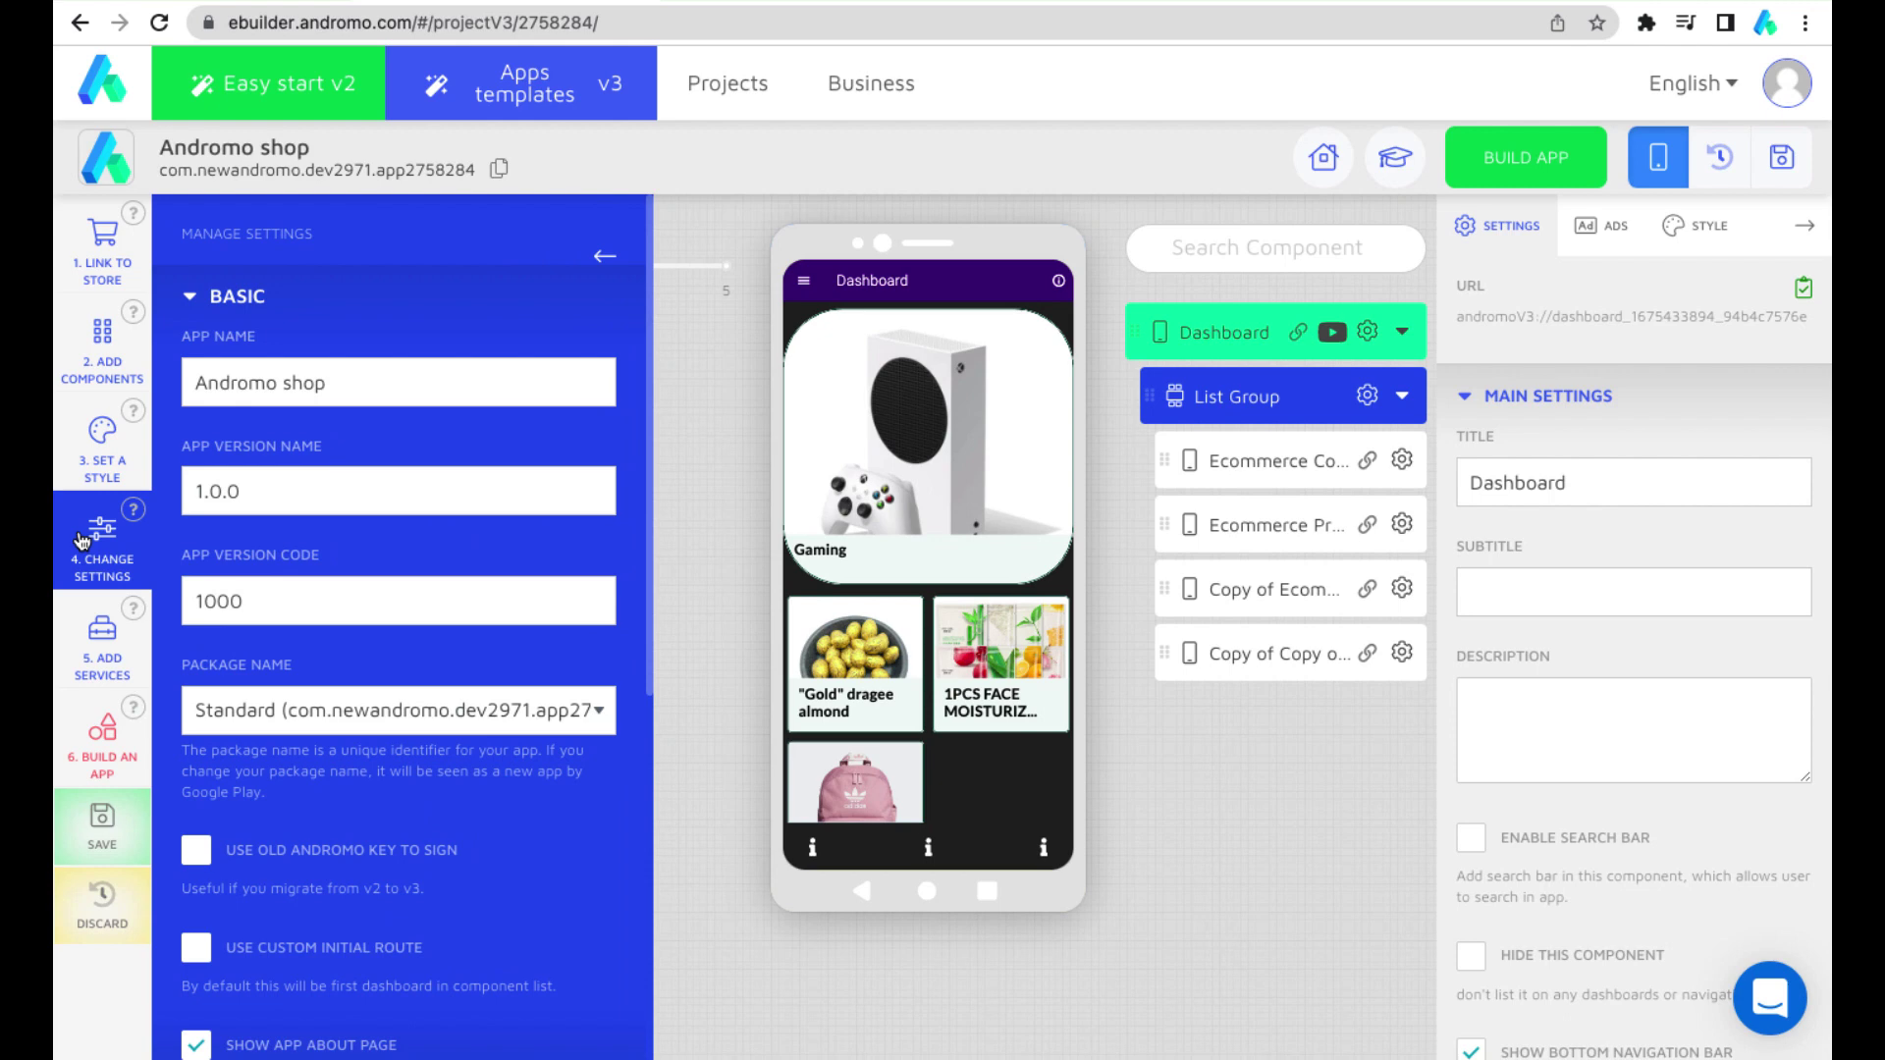
{"action": "left_click", "coordinate": [189, 297]}
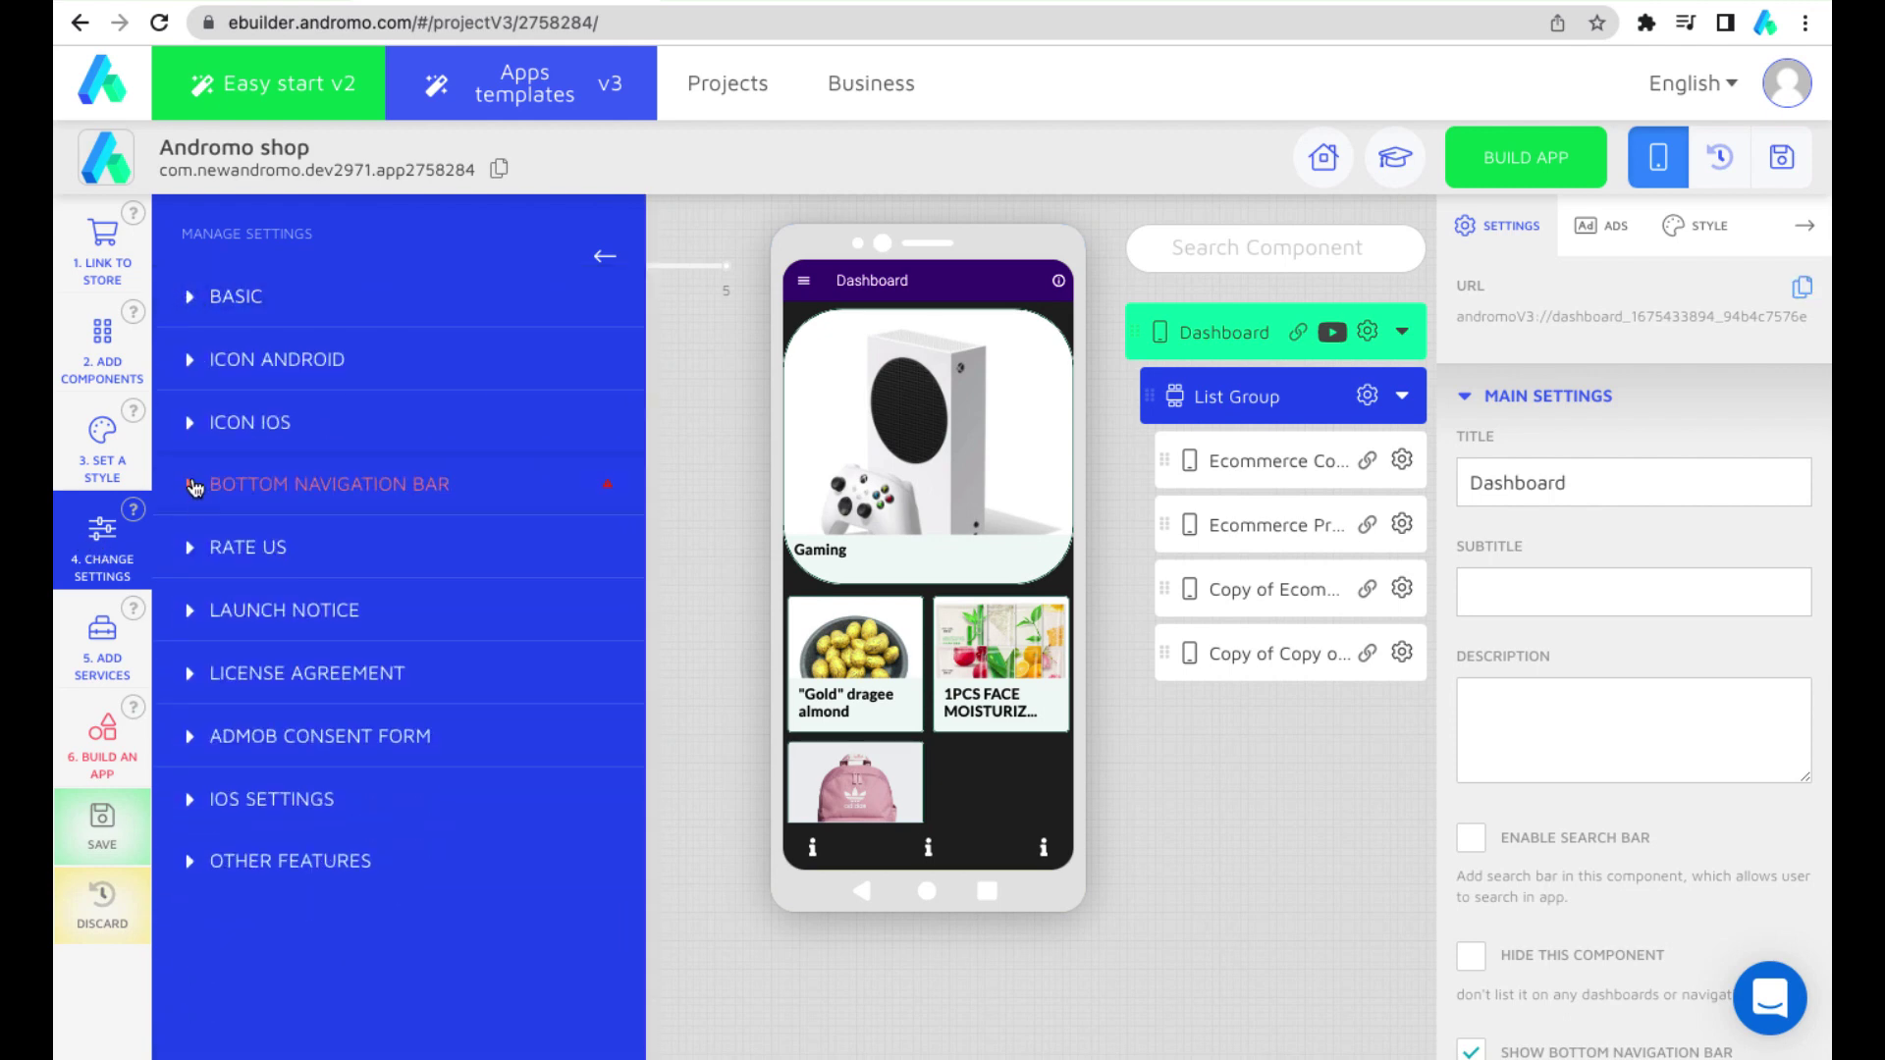
{"action": "scroll", "coordinate": [233, 707], "scroll_direction": "down", "scroll_amount": 5}
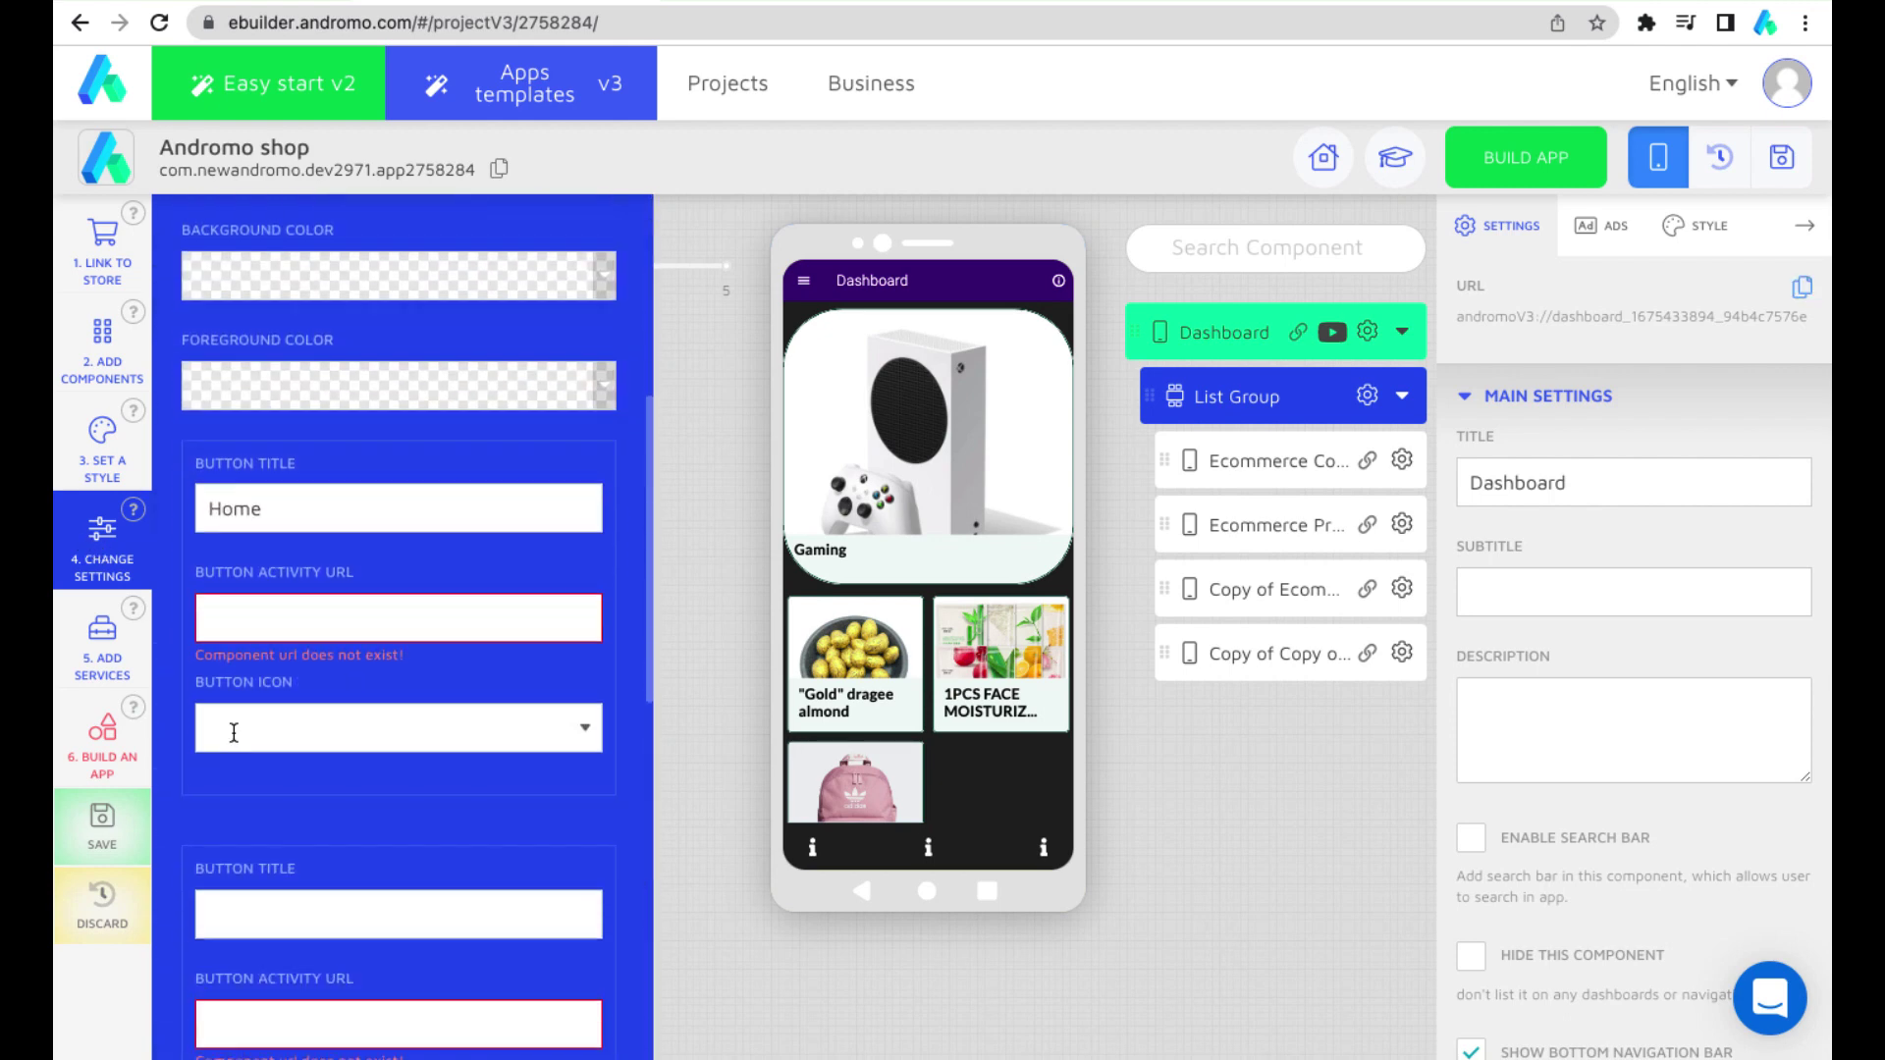
{"action": "left_click", "coordinate": [270, 632]}
{"action": "key", "text": "ctrl+v"}
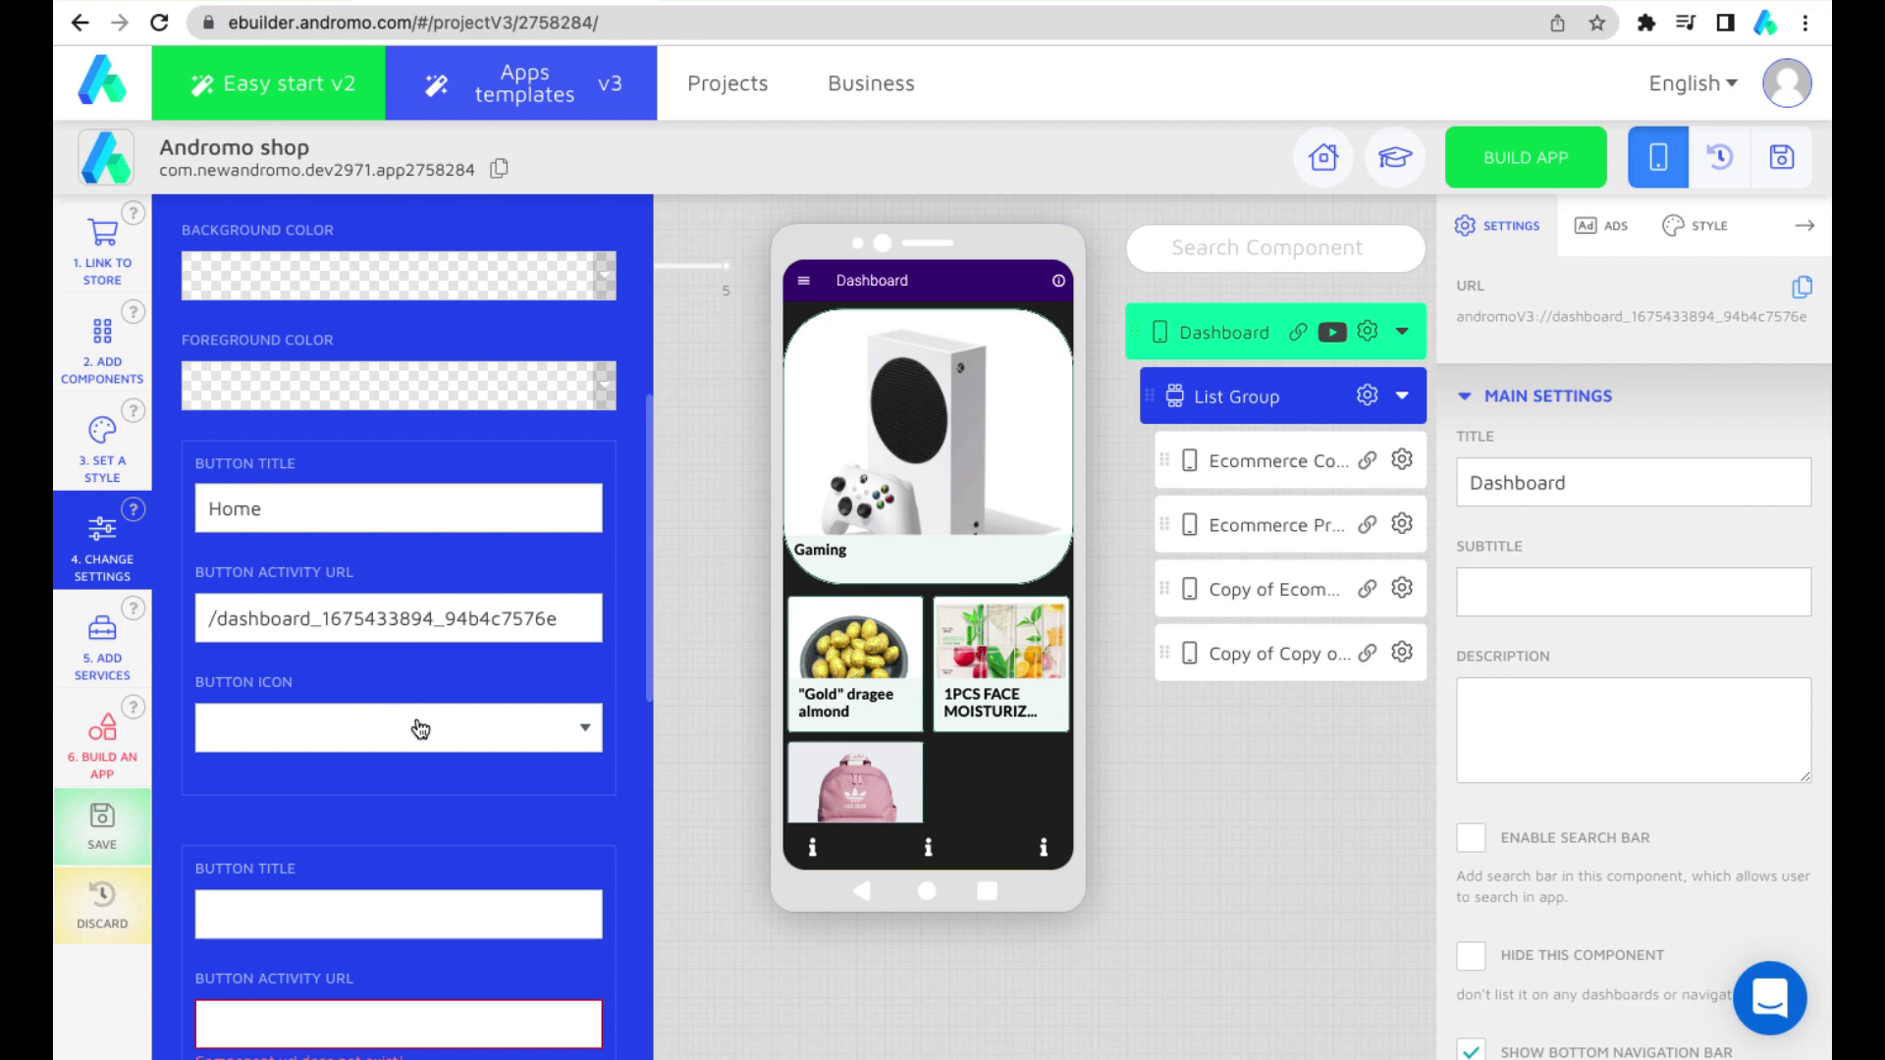
{"action": "left_click", "coordinate": [437, 738]}
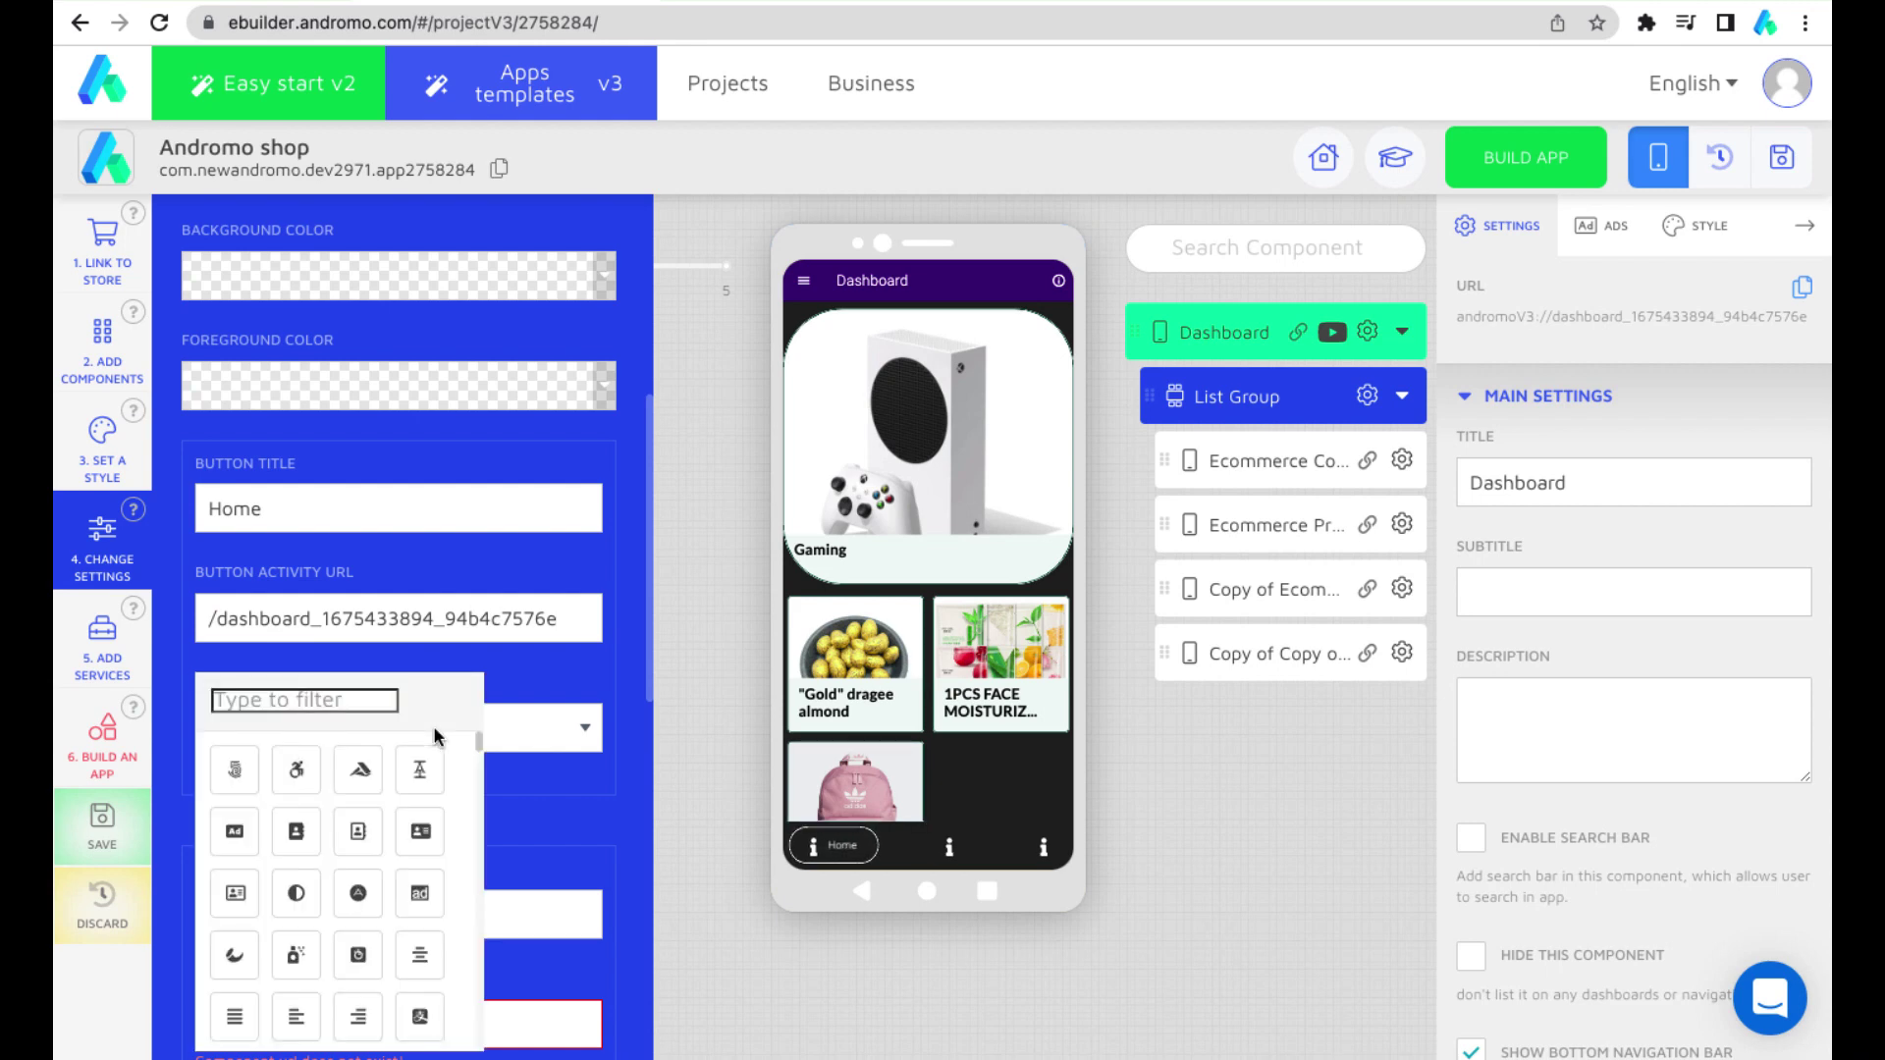
{"action": "type", "text": "home"}
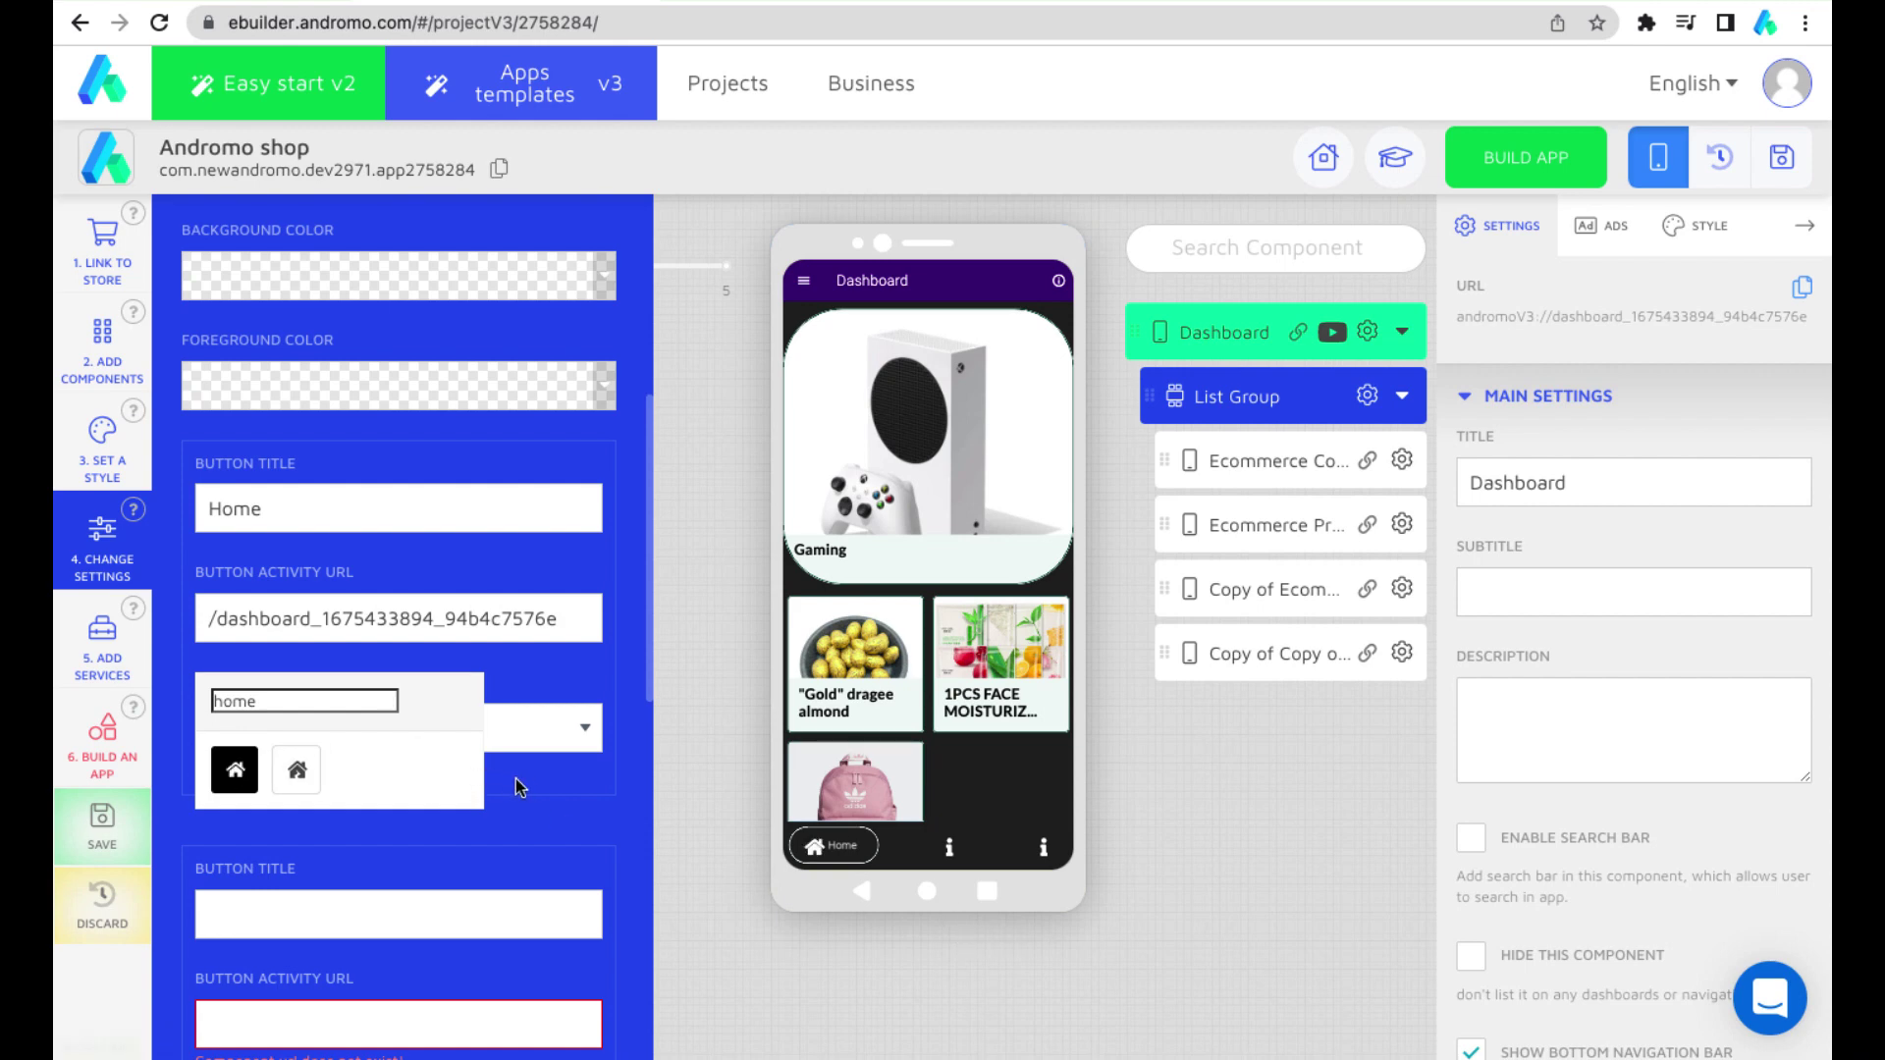
{"action": "left_click", "coordinate": [555, 784]}
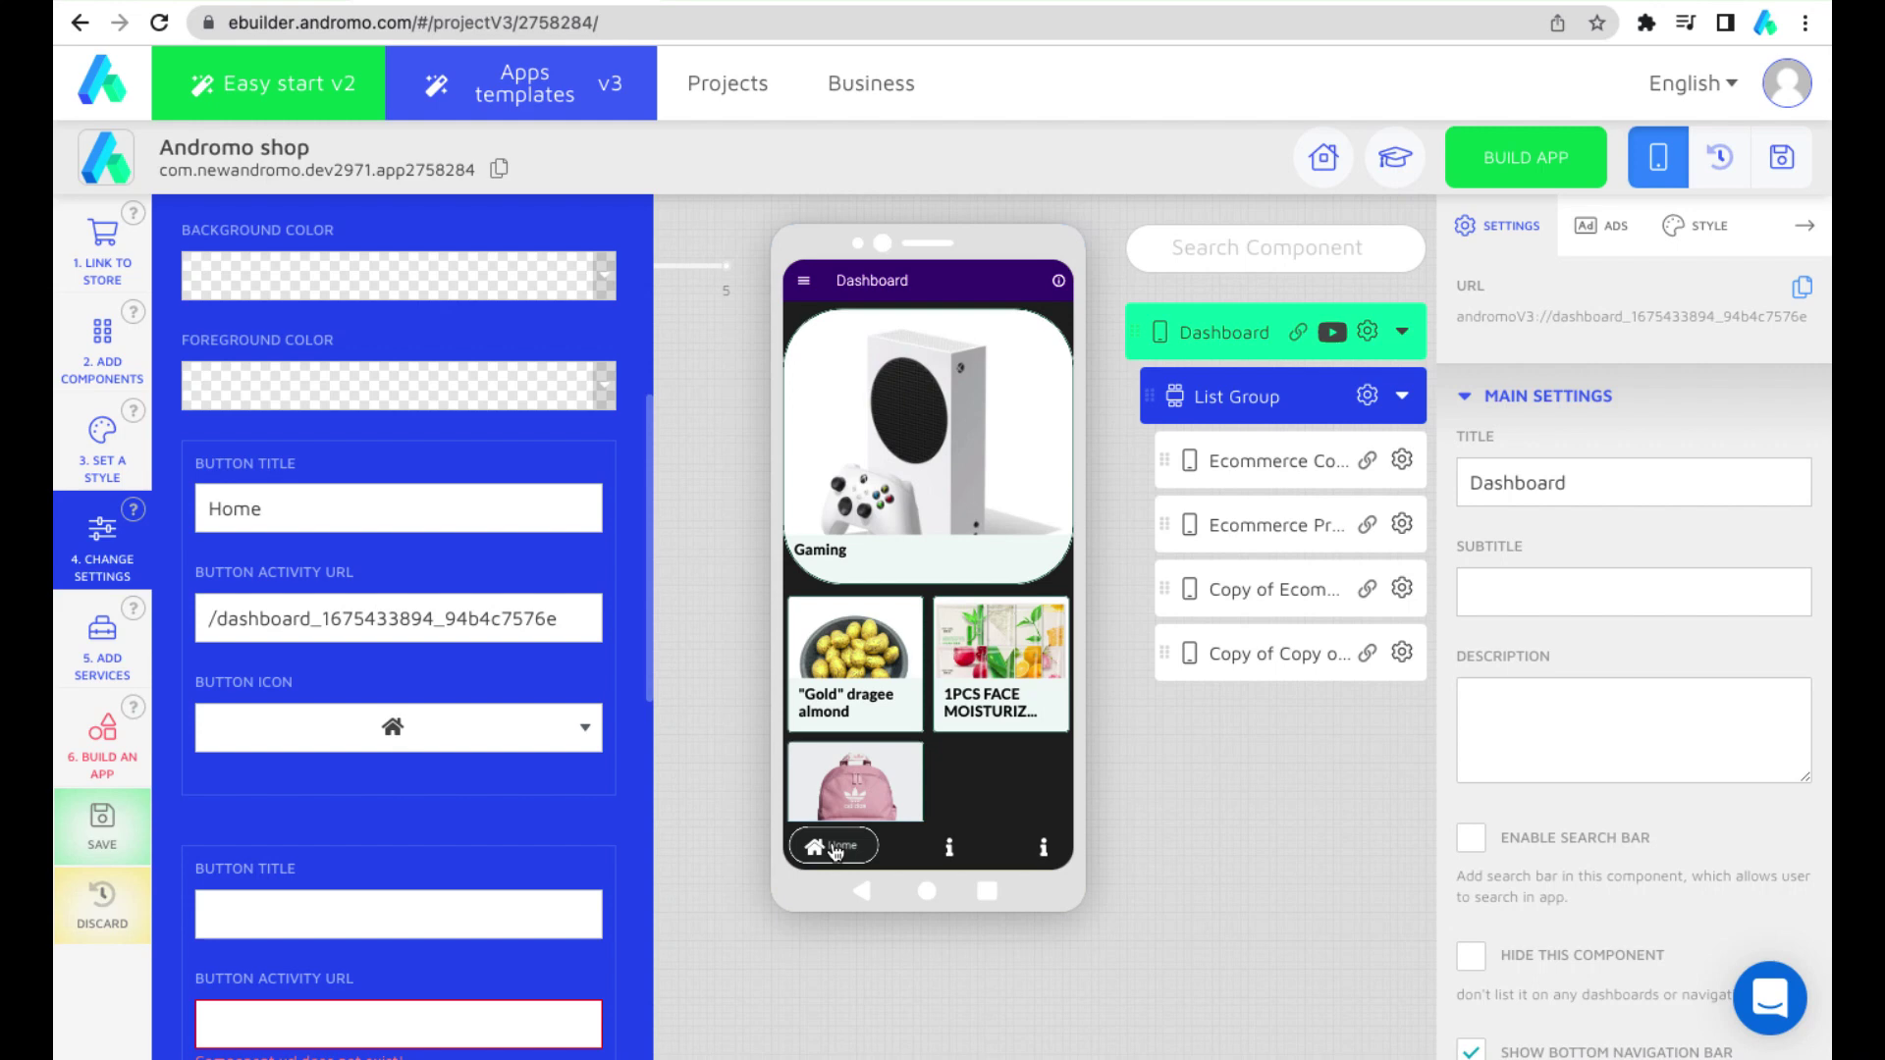
{"action": "scroll", "coordinate": [377, 867], "scroll_direction": "down", "scroll_amount": 1}
{"action": "scroll", "coordinate": [377, 867], "scroll_direction": "down", "scroll_amount": 1}
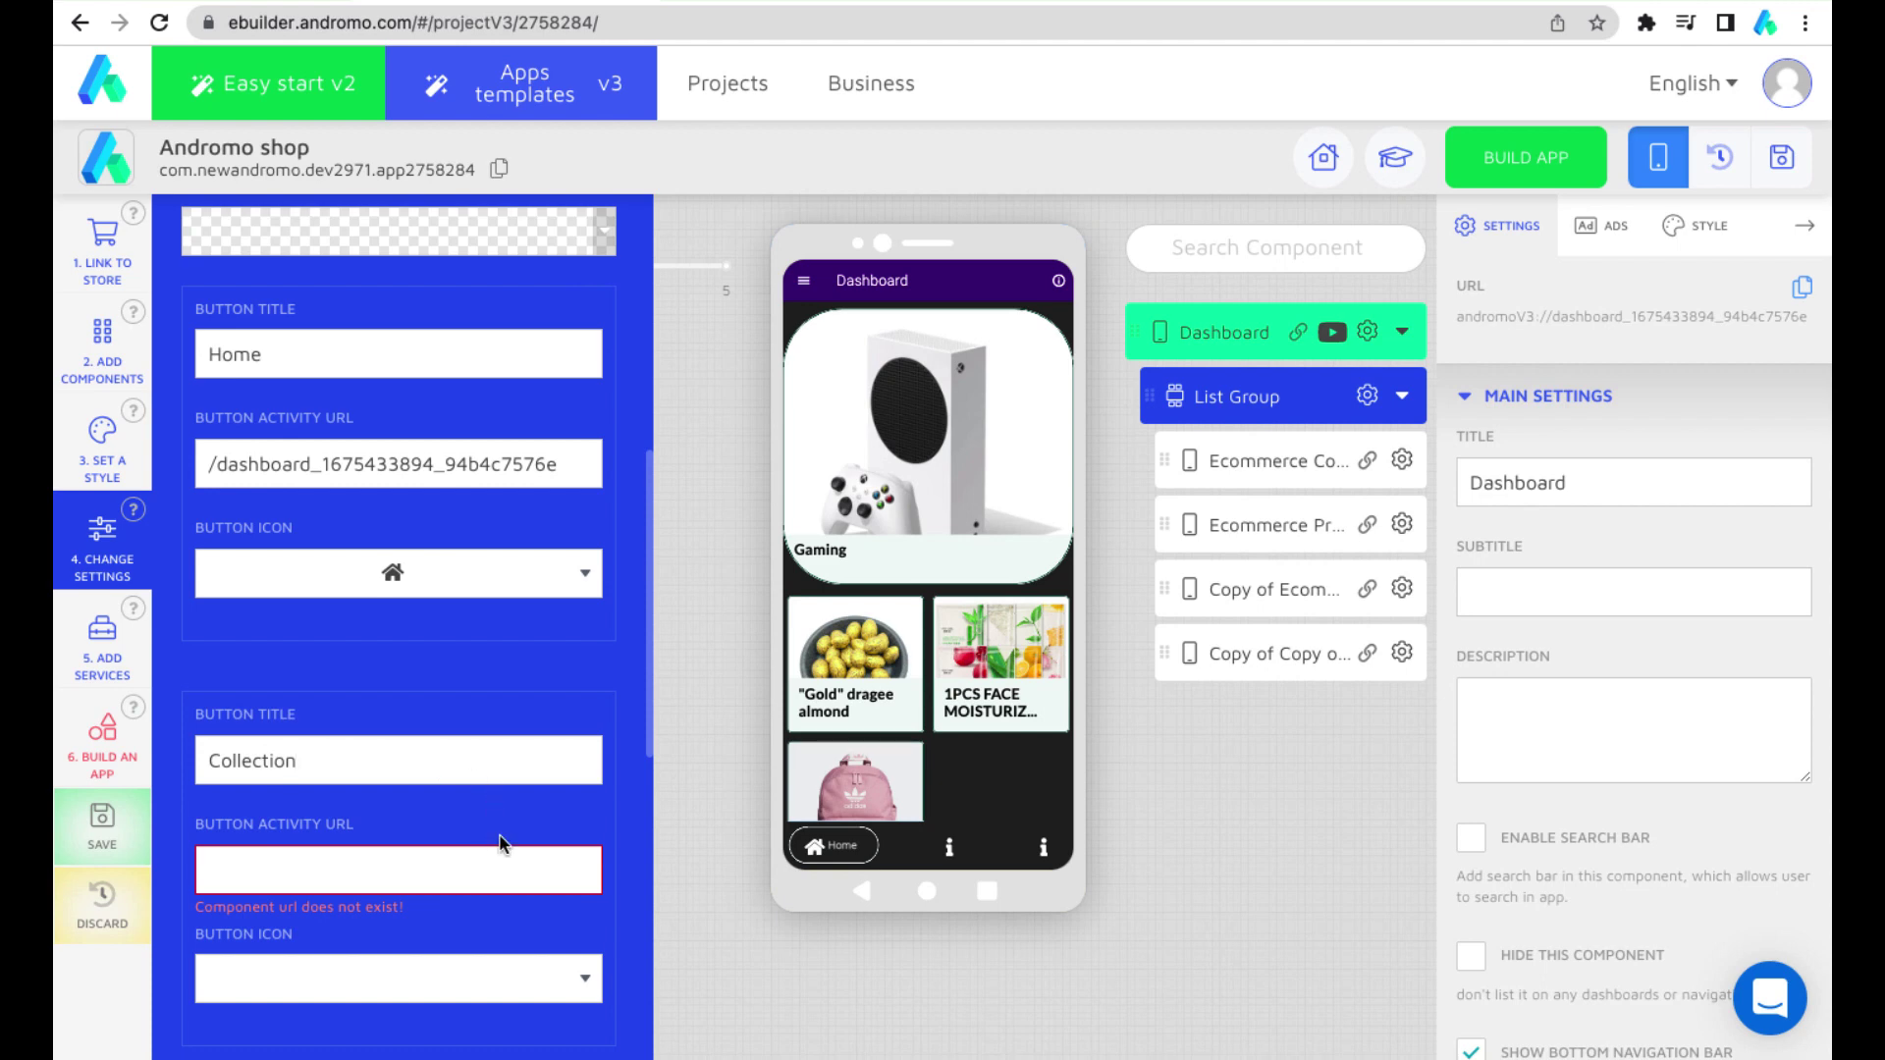
Step: Paste the Ecommerce Collection screen link as the Collection button's activity URL
{"action": "left_click", "coordinate": [1235, 460]}
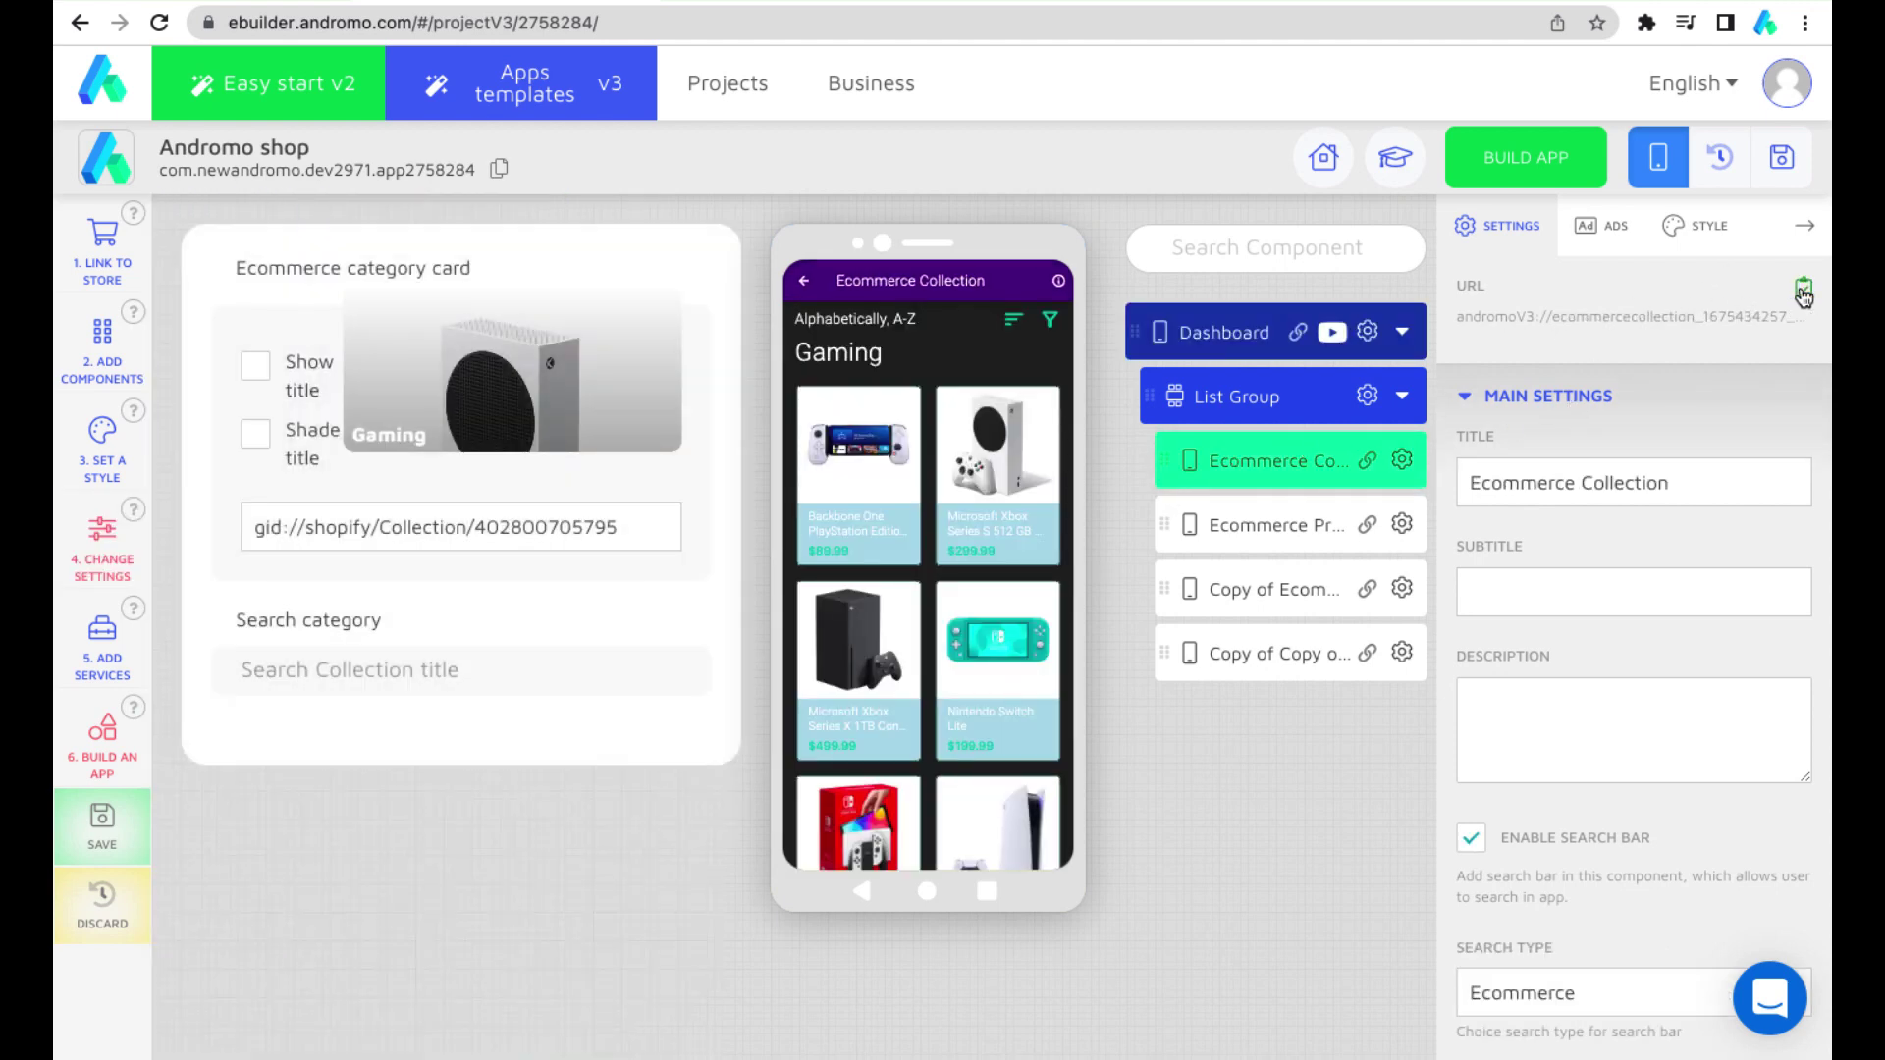
{"action": "left_click", "coordinate": [101, 545]}
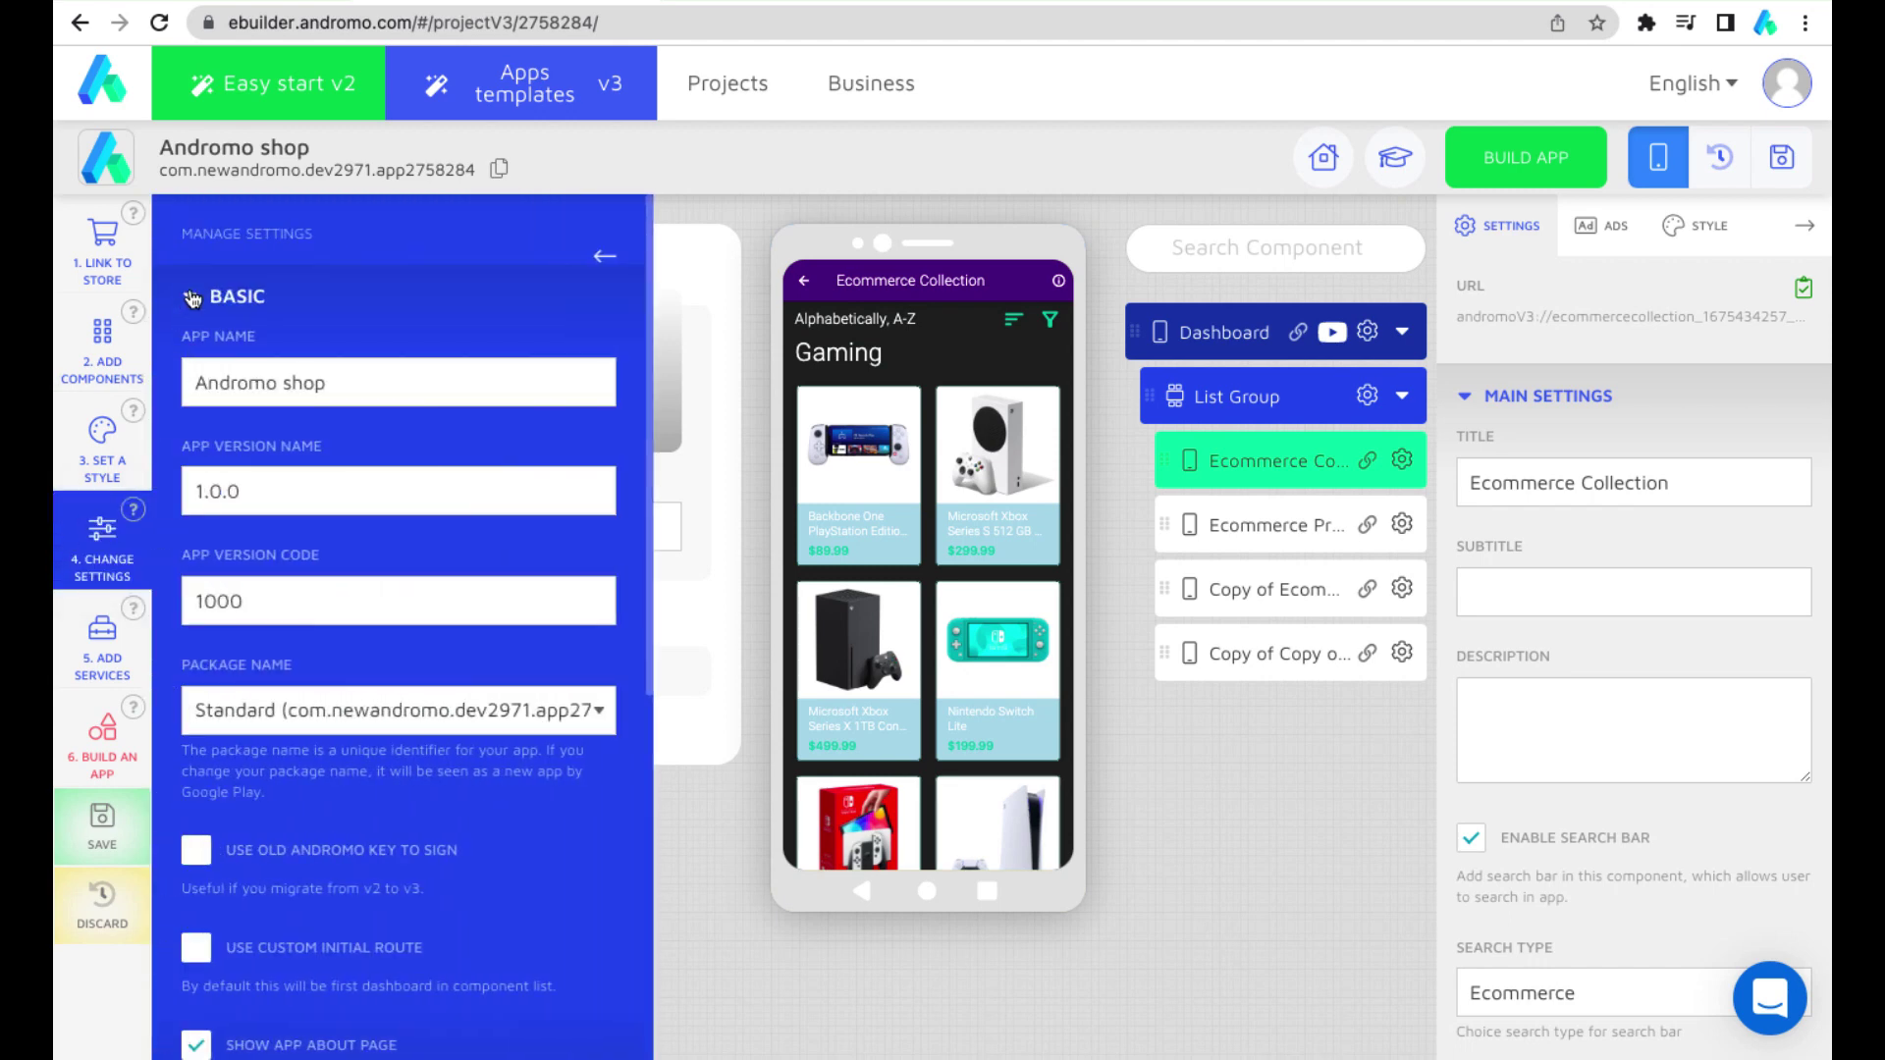
{"action": "left_click", "coordinate": [191, 299]}
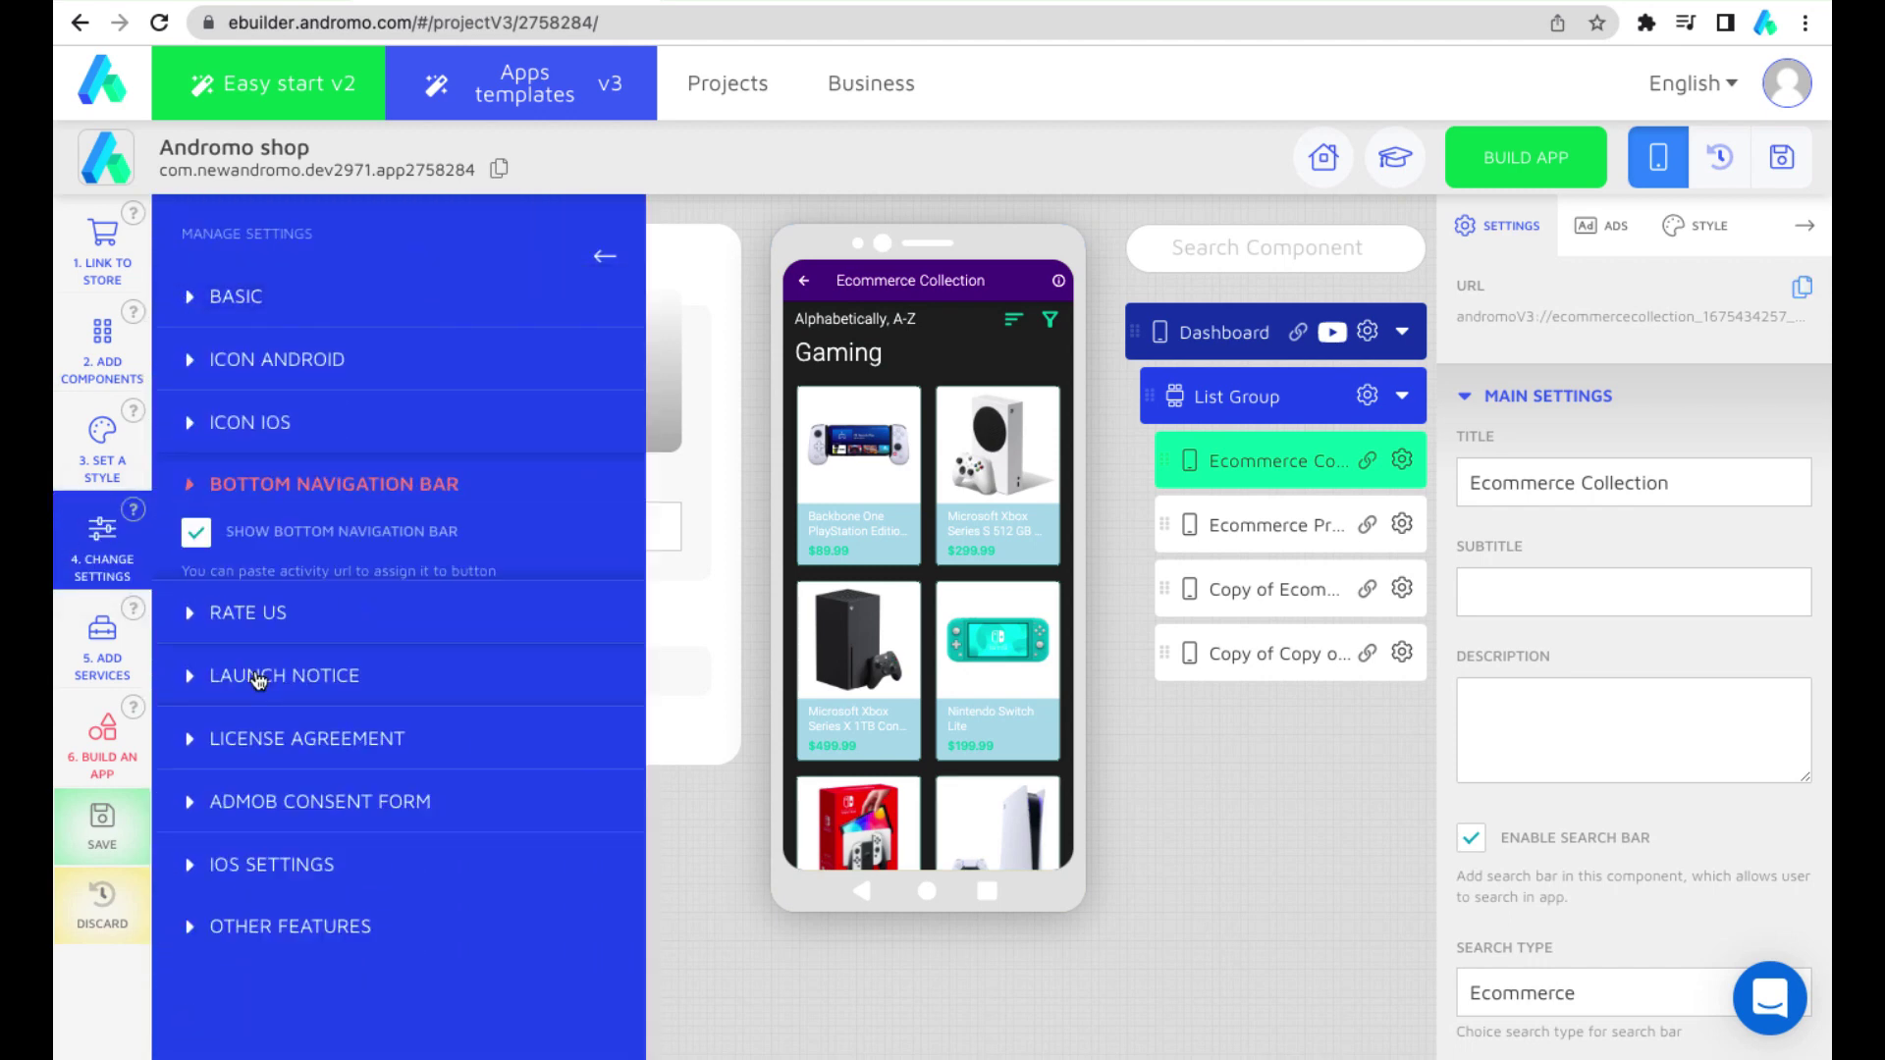
{"action": "scroll", "coordinate": [292, 757], "scroll_direction": "down", "scroll_amount": 5}
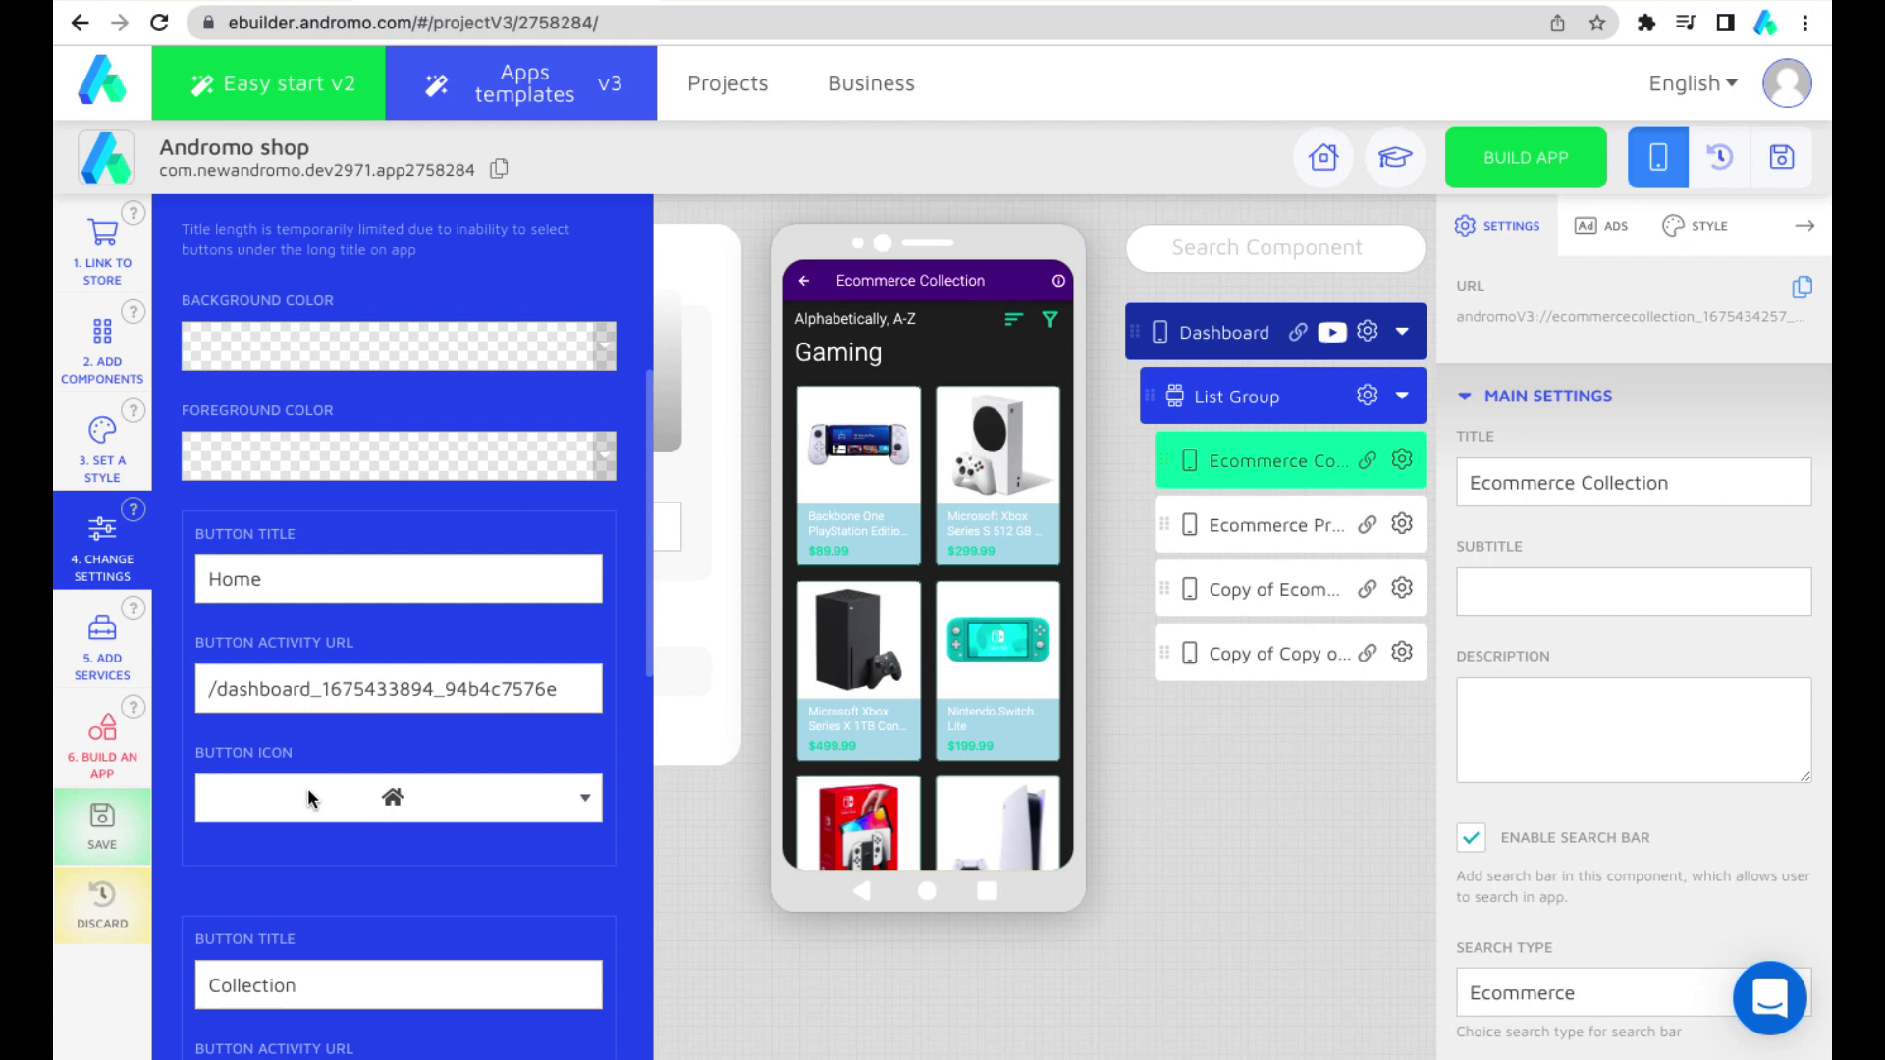
{"action": "scroll", "coordinate": [307, 796], "scroll_direction": "down", "scroll_amount": 3}
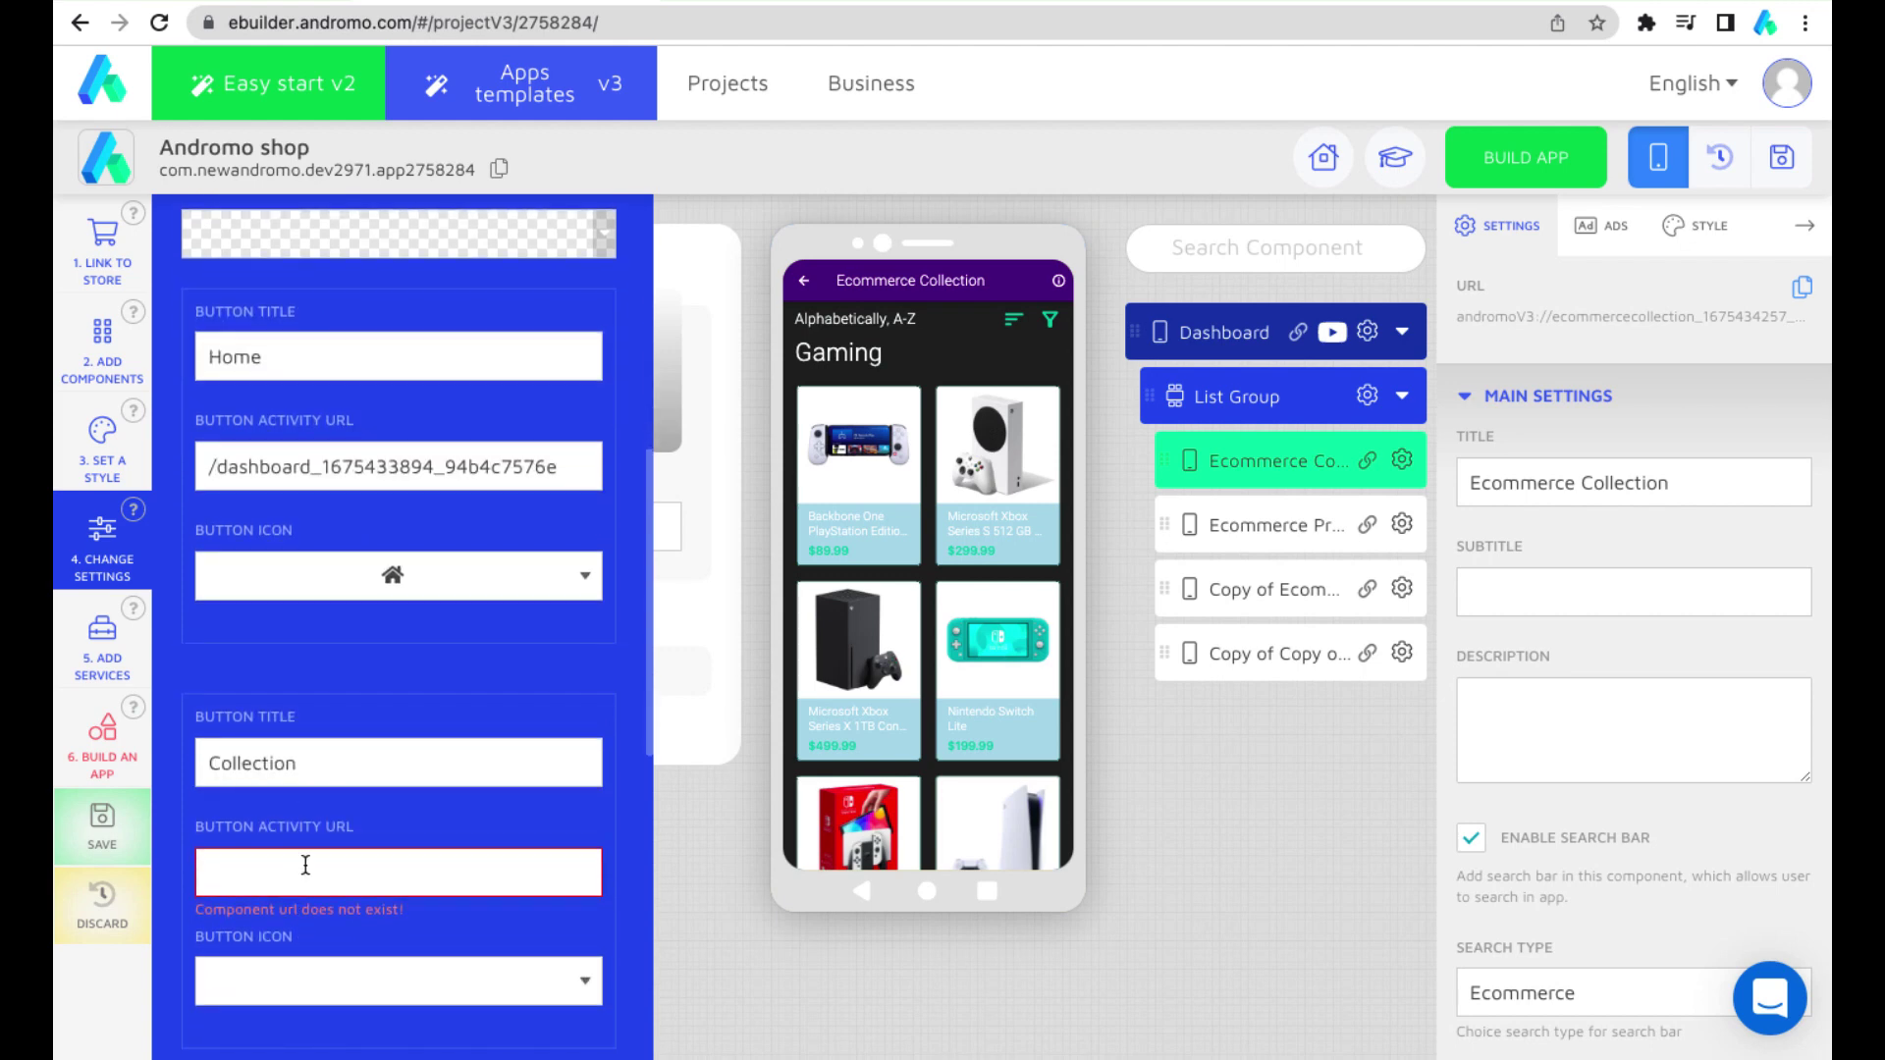
{"action": "scroll", "coordinate": [305, 867], "scroll_direction": "down", "scroll_amount": 1}
{"action": "left_click", "coordinate": [308, 795]}
{"action": "key", "text": "ctrl+v"}
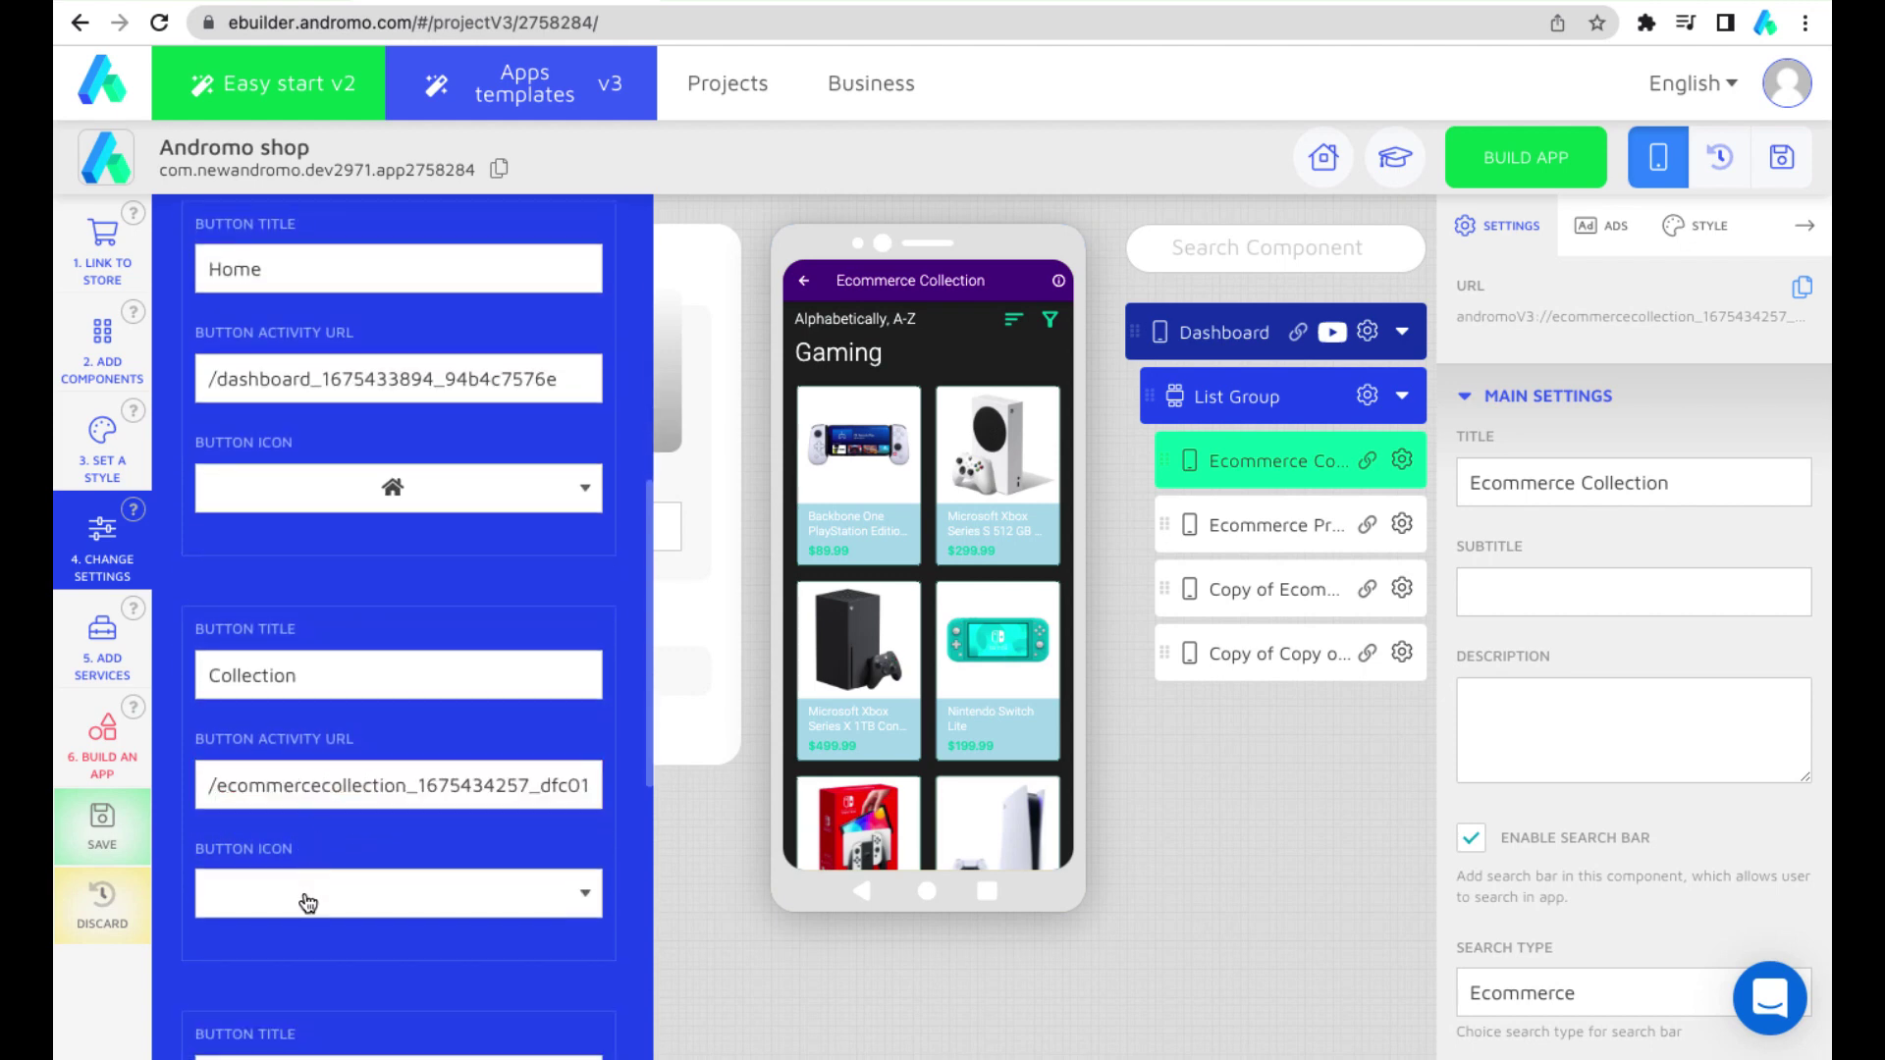
Step: Give the Collection button the shopping-bag icon and return the preview to Dashboard
{"action": "left_click", "coordinate": [307, 904]}
{"action": "type", "text": "shop"}
{"action": "mouse_move", "coordinate": [304, 868]}
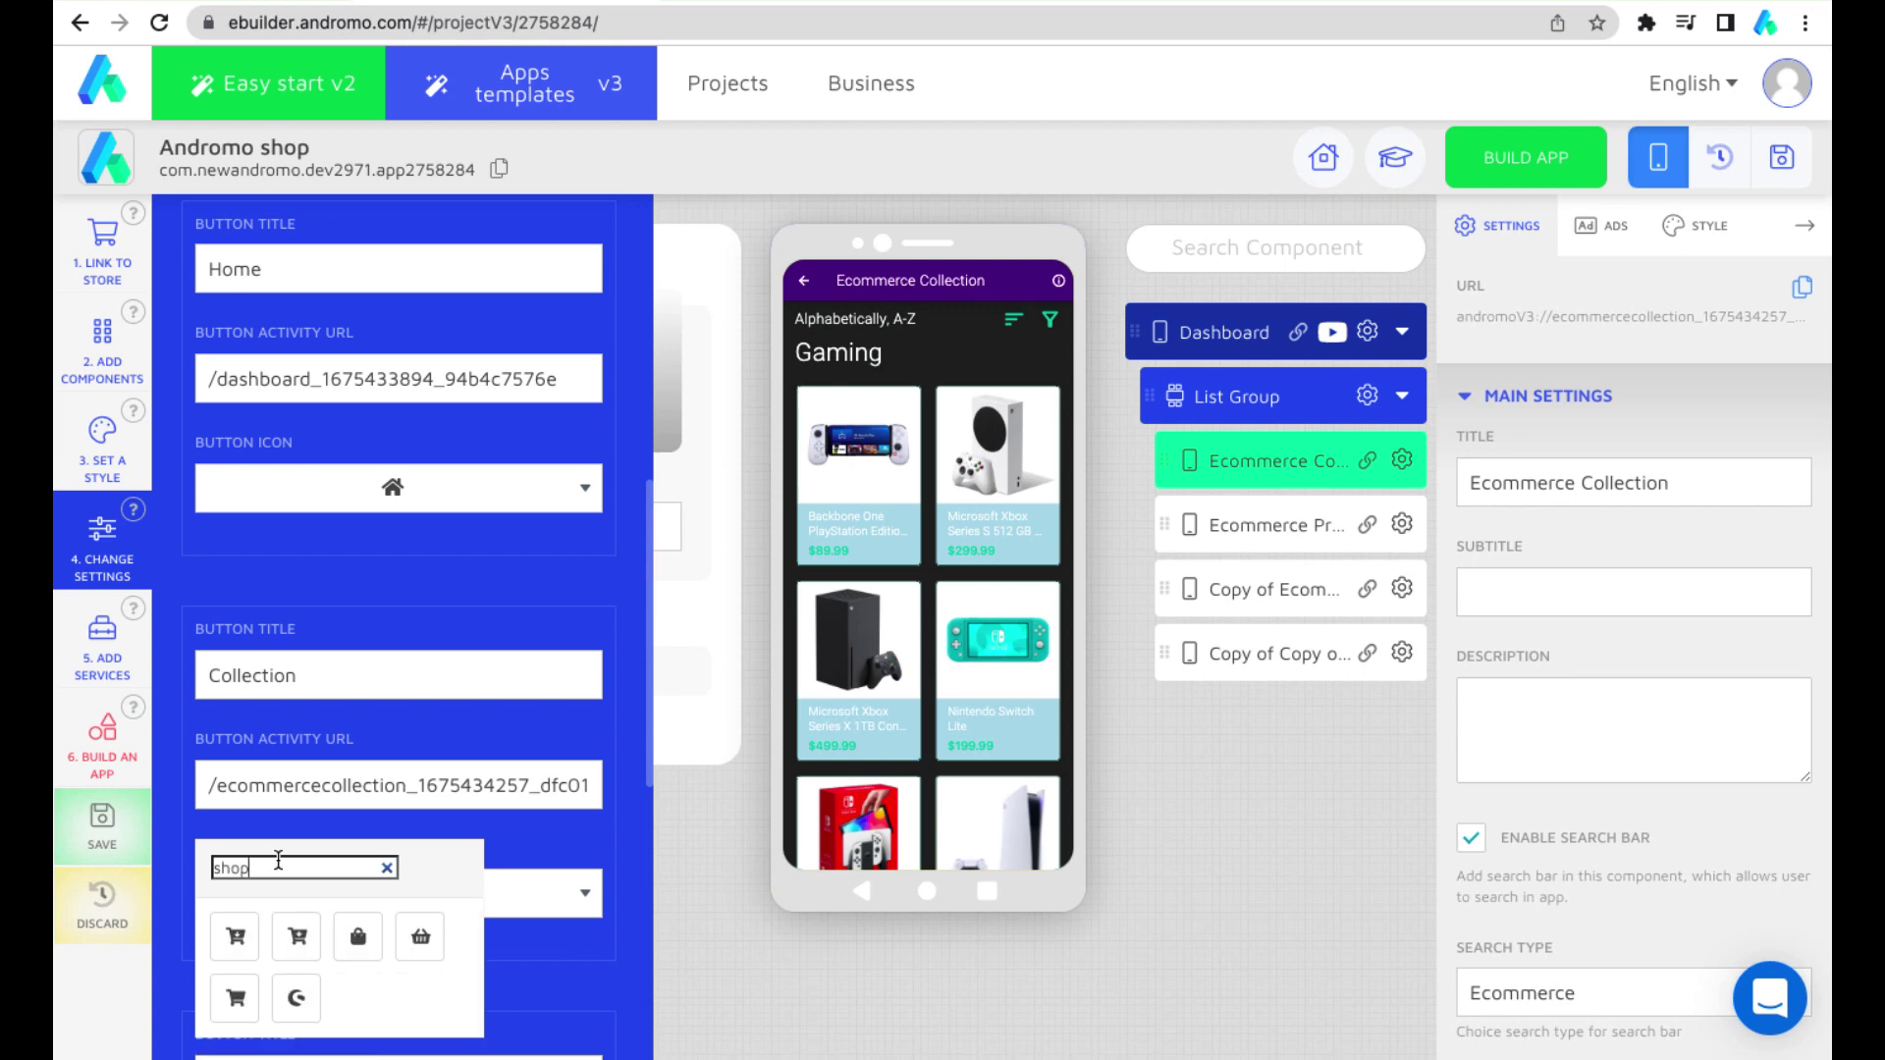
{"action": "left_click", "coordinate": [363, 952]}
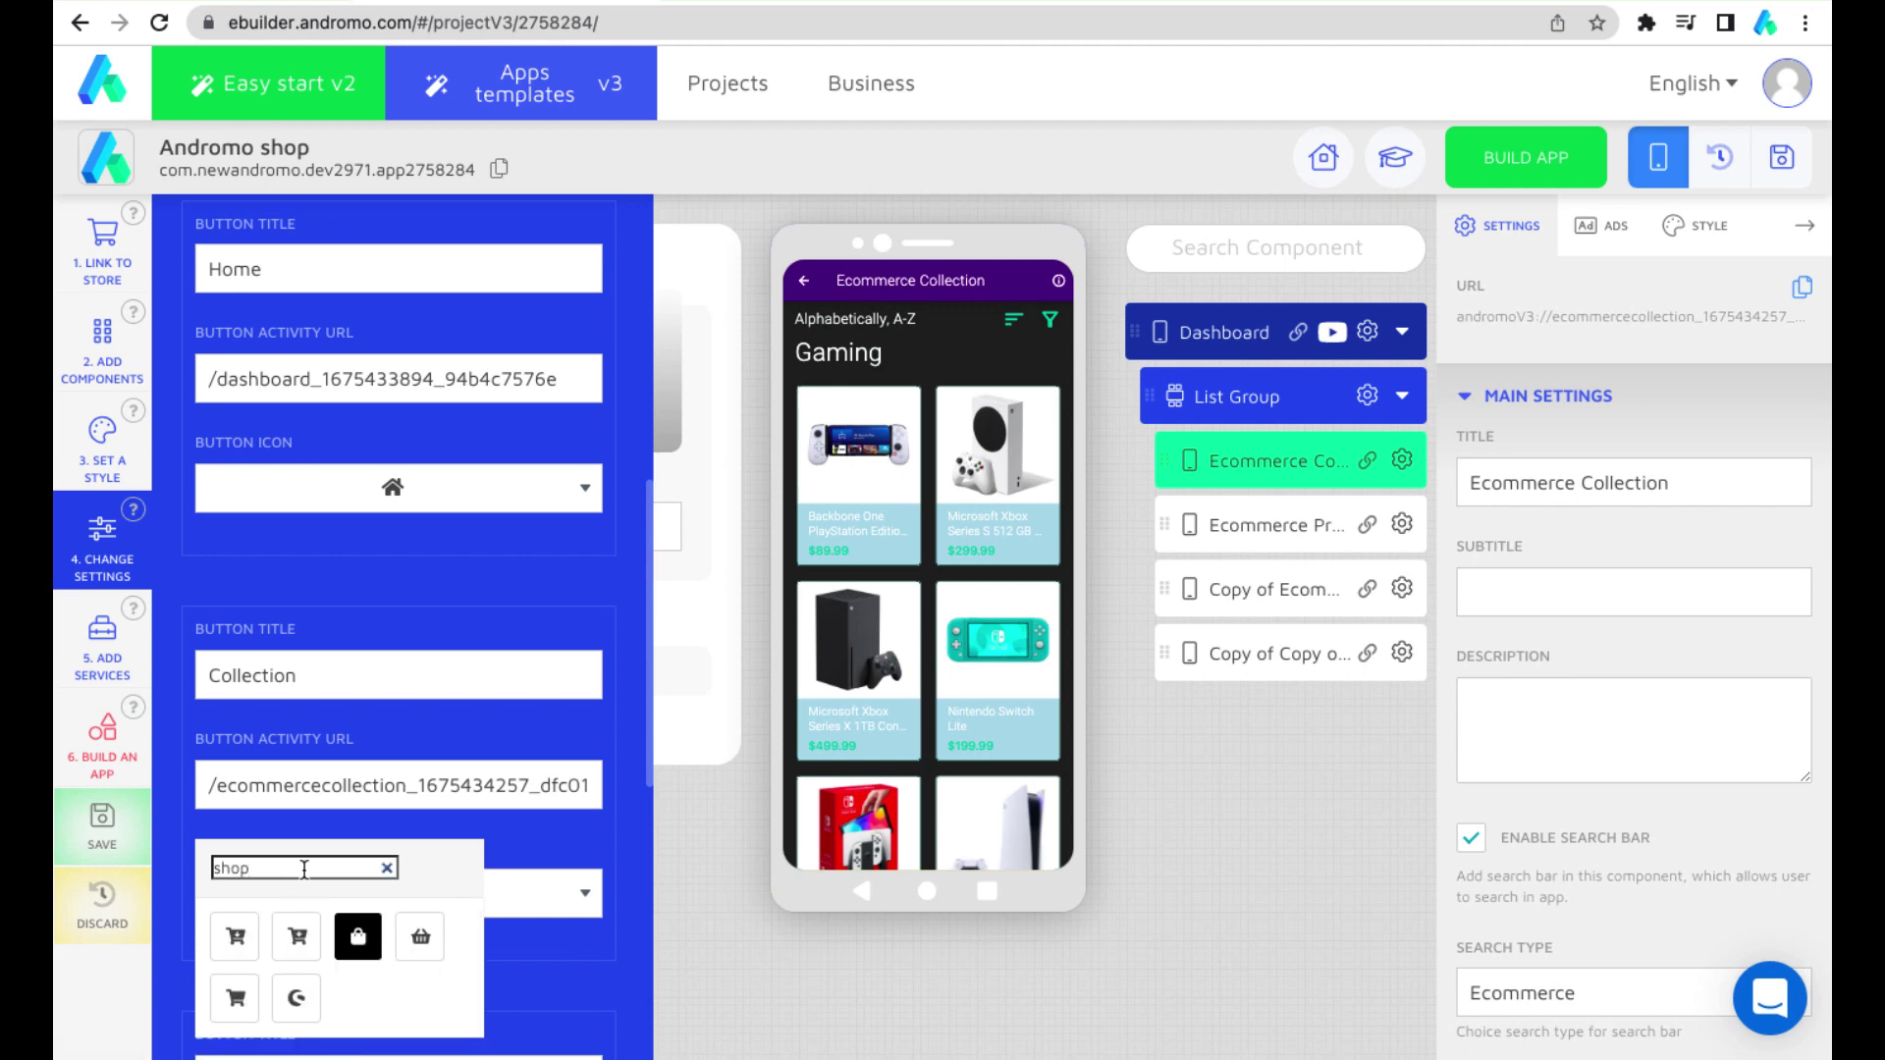
{"action": "left_click", "coordinate": [809, 283]}
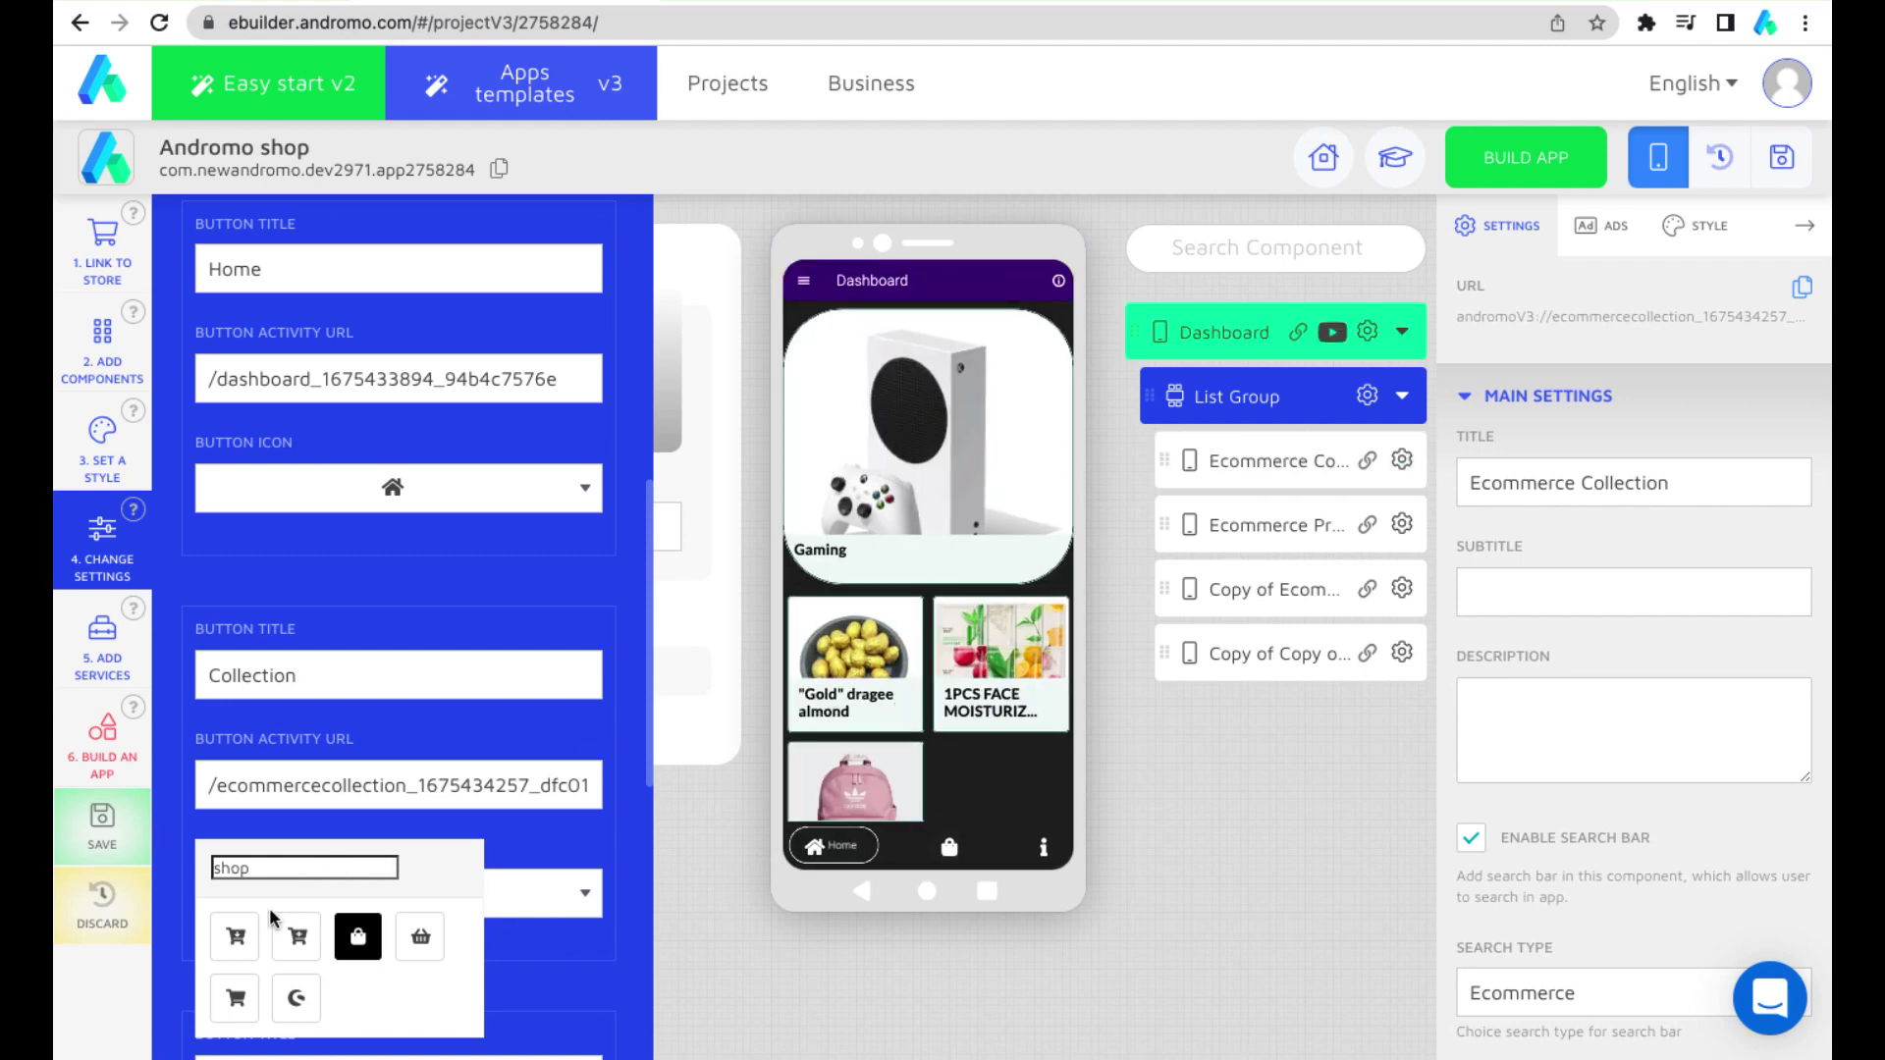
Step: Look up the /ecommercecart link in the Shopify settings and return to the general settings
{"action": "left_click", "coordinate": [505, 863]}
{"action": "scroll", "coordinate": [505, 818], "scroll_direction": "down", "scroll_amount": 2}
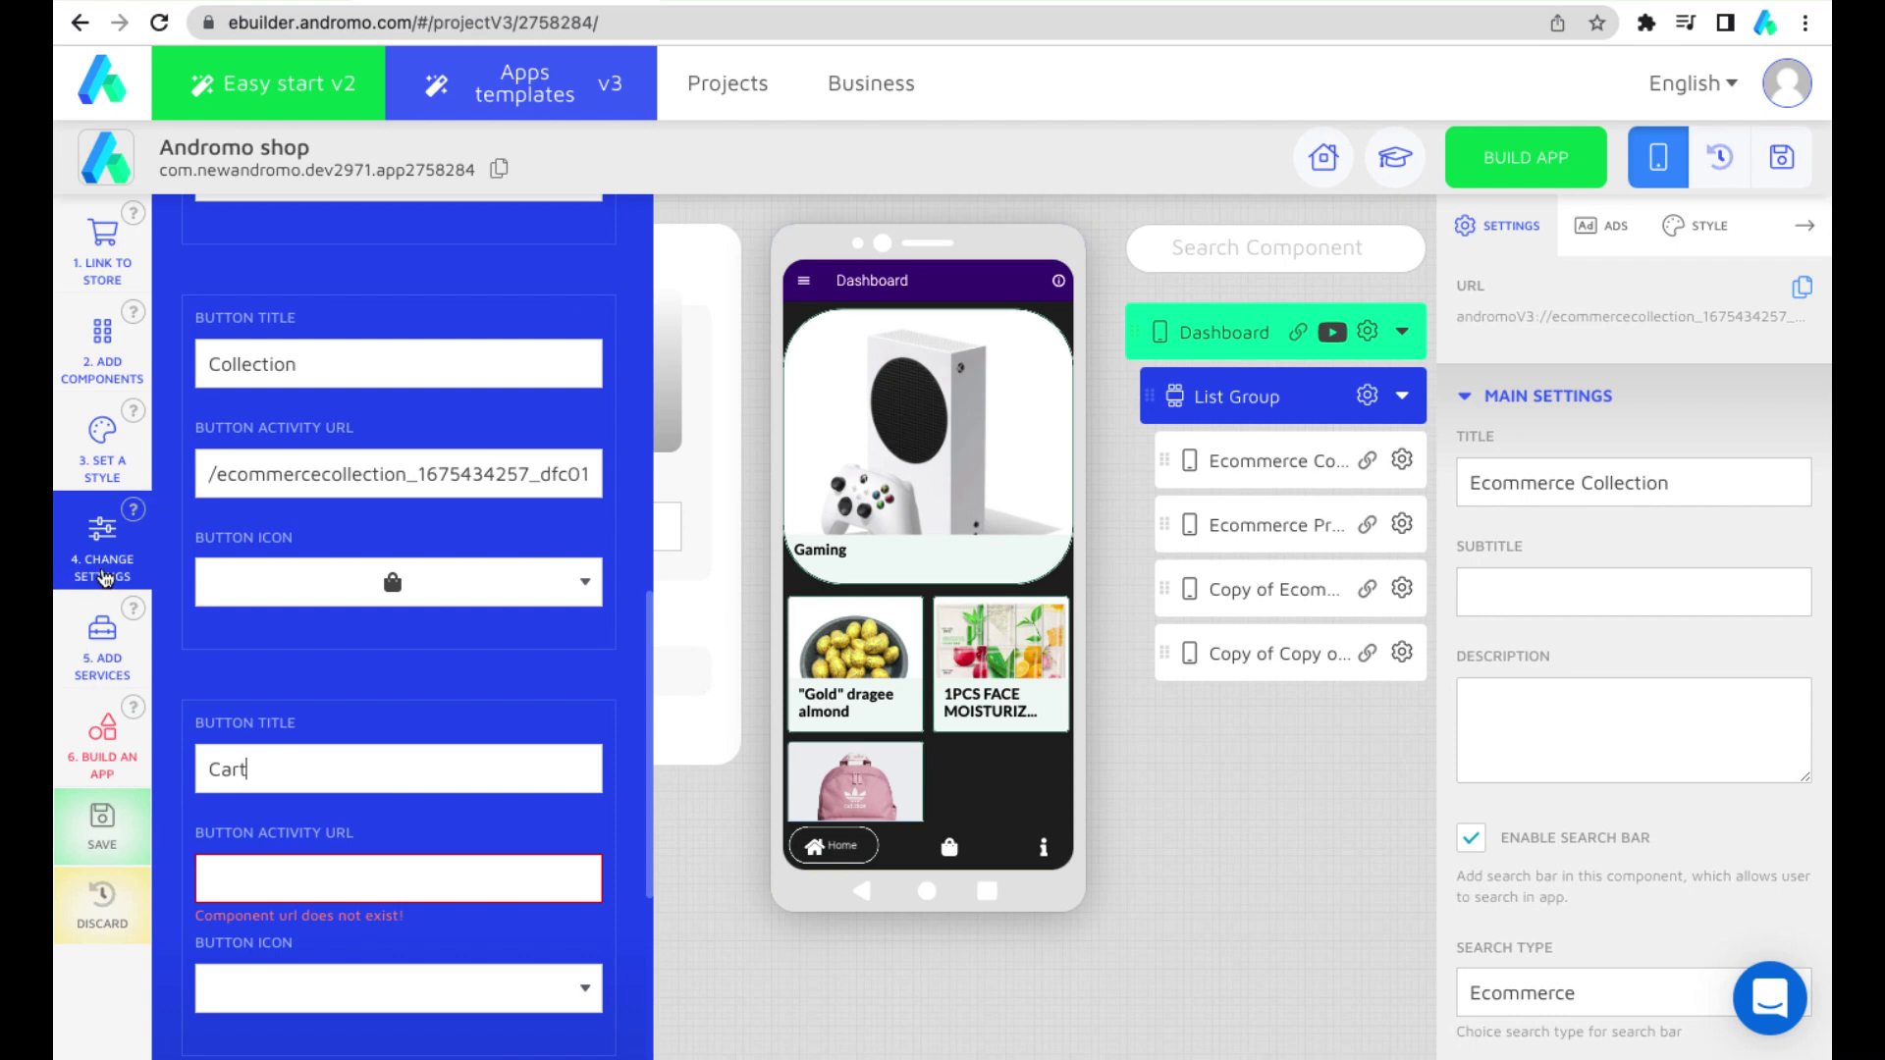
{"action": "left_click", "coordinate": [112, 259]}
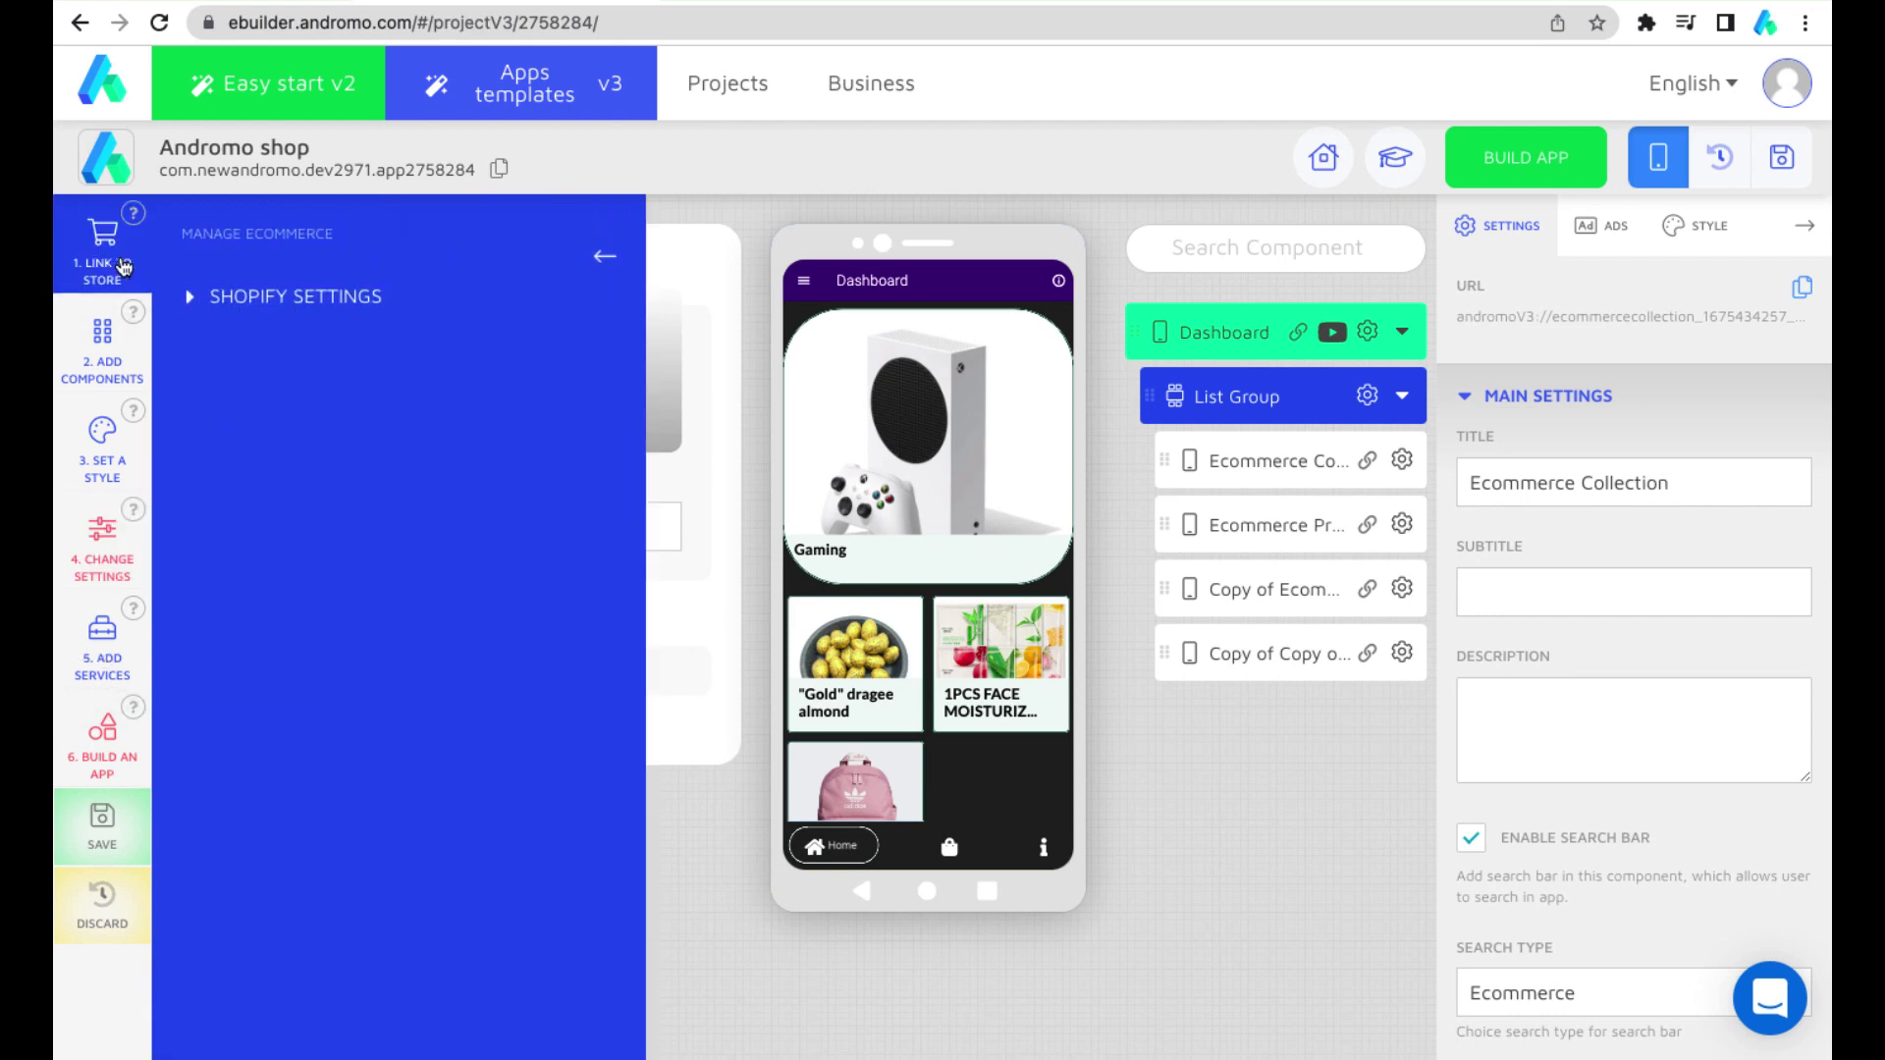
{"action": "left_click", "coordinate": [186, 299]}
{"action": "scroll", "coordinate": [197, 590], "scroll_direction": "down", "scroll_amount": 2}
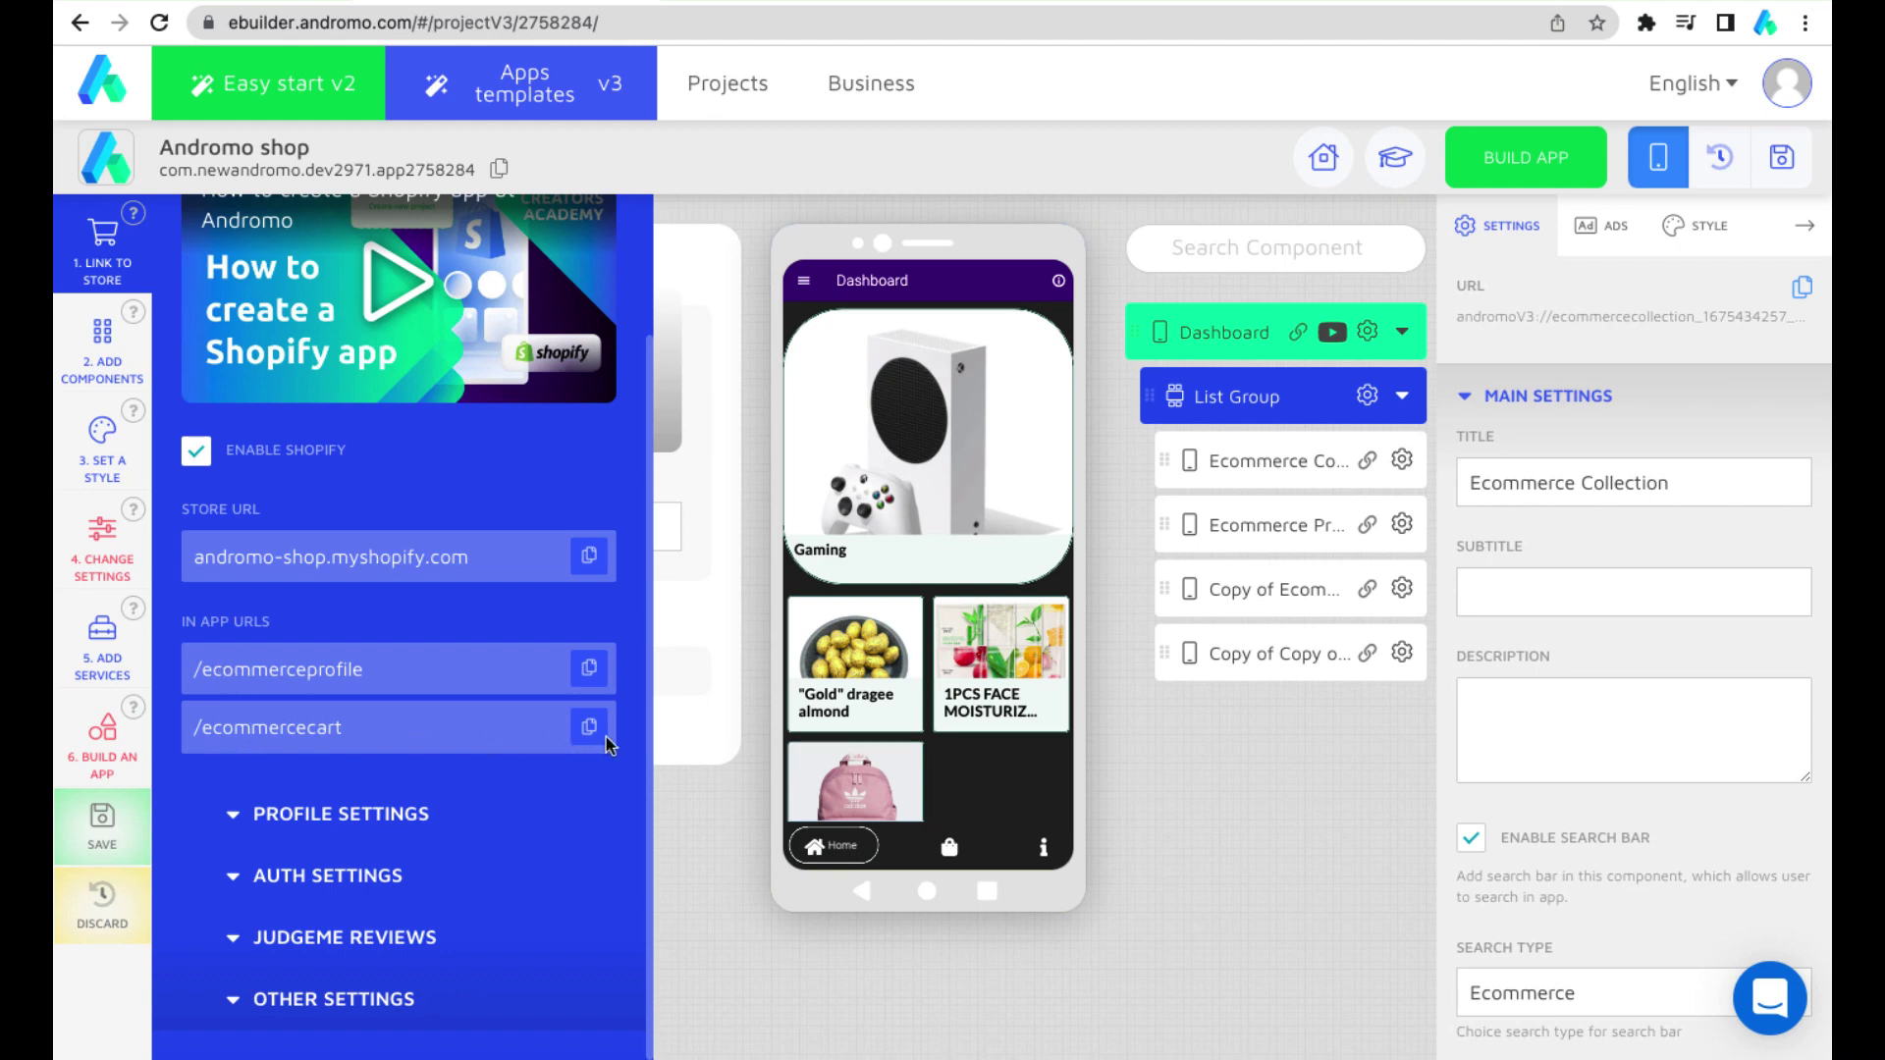
{"action": "left_click", "coordinate": [92, 265]}
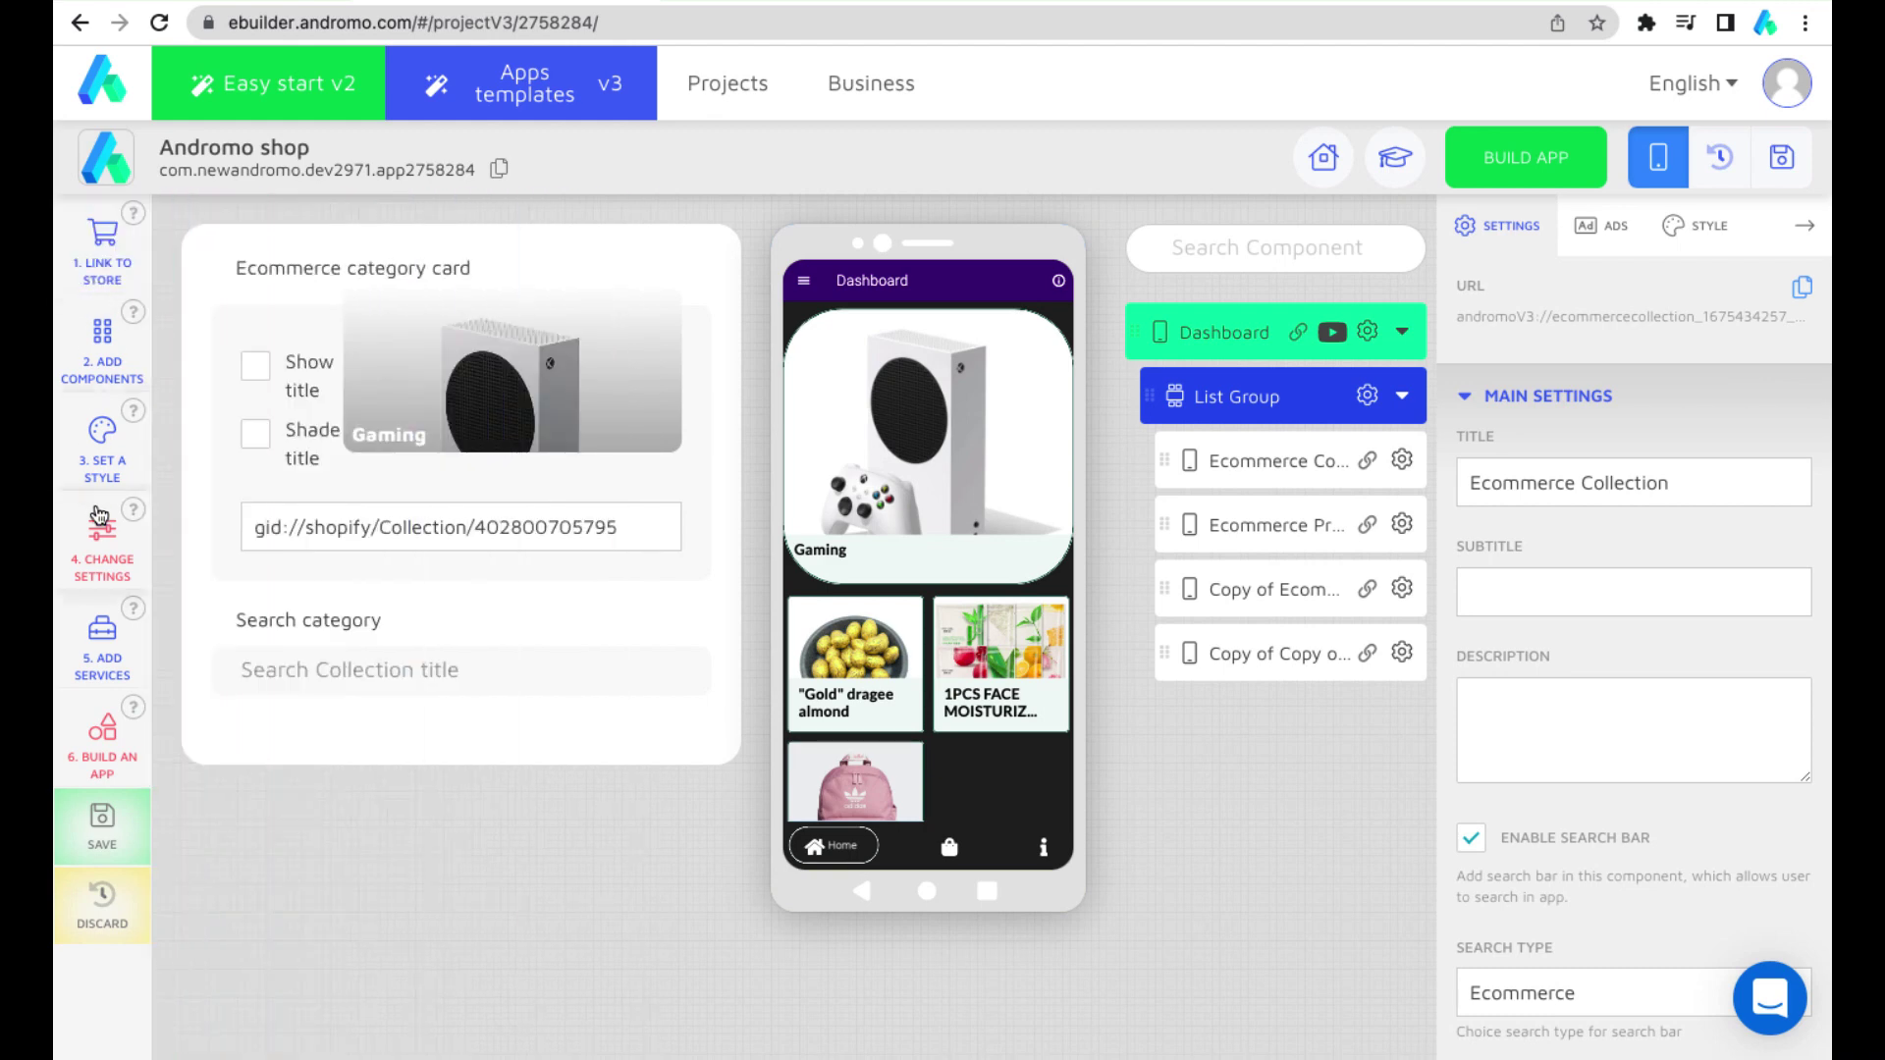
{"action": "left_click", "coordinate": [101, 553]}
{"action": "left_click", "coordinate": [189, 298]}
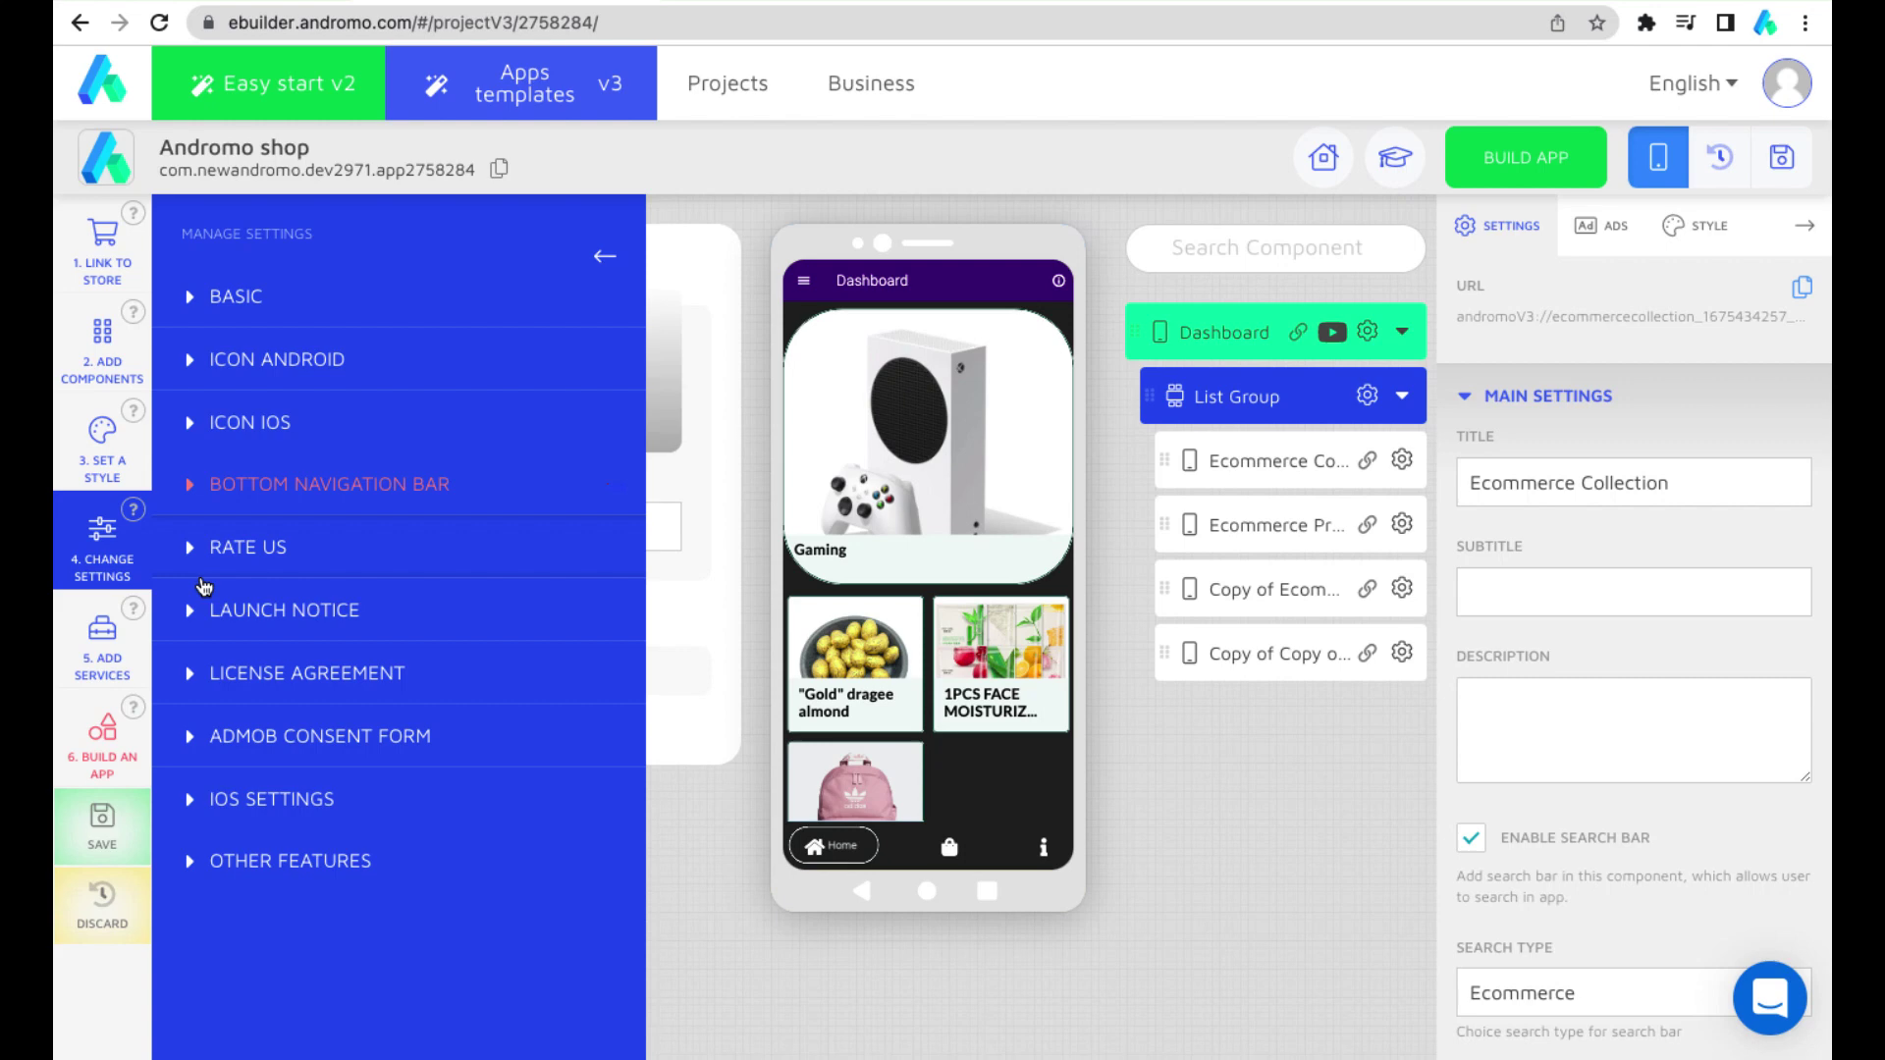
{"action": "scroll", "coordinate": [262, 746], "scroll_direction": "down", "scroll_amount": 2}
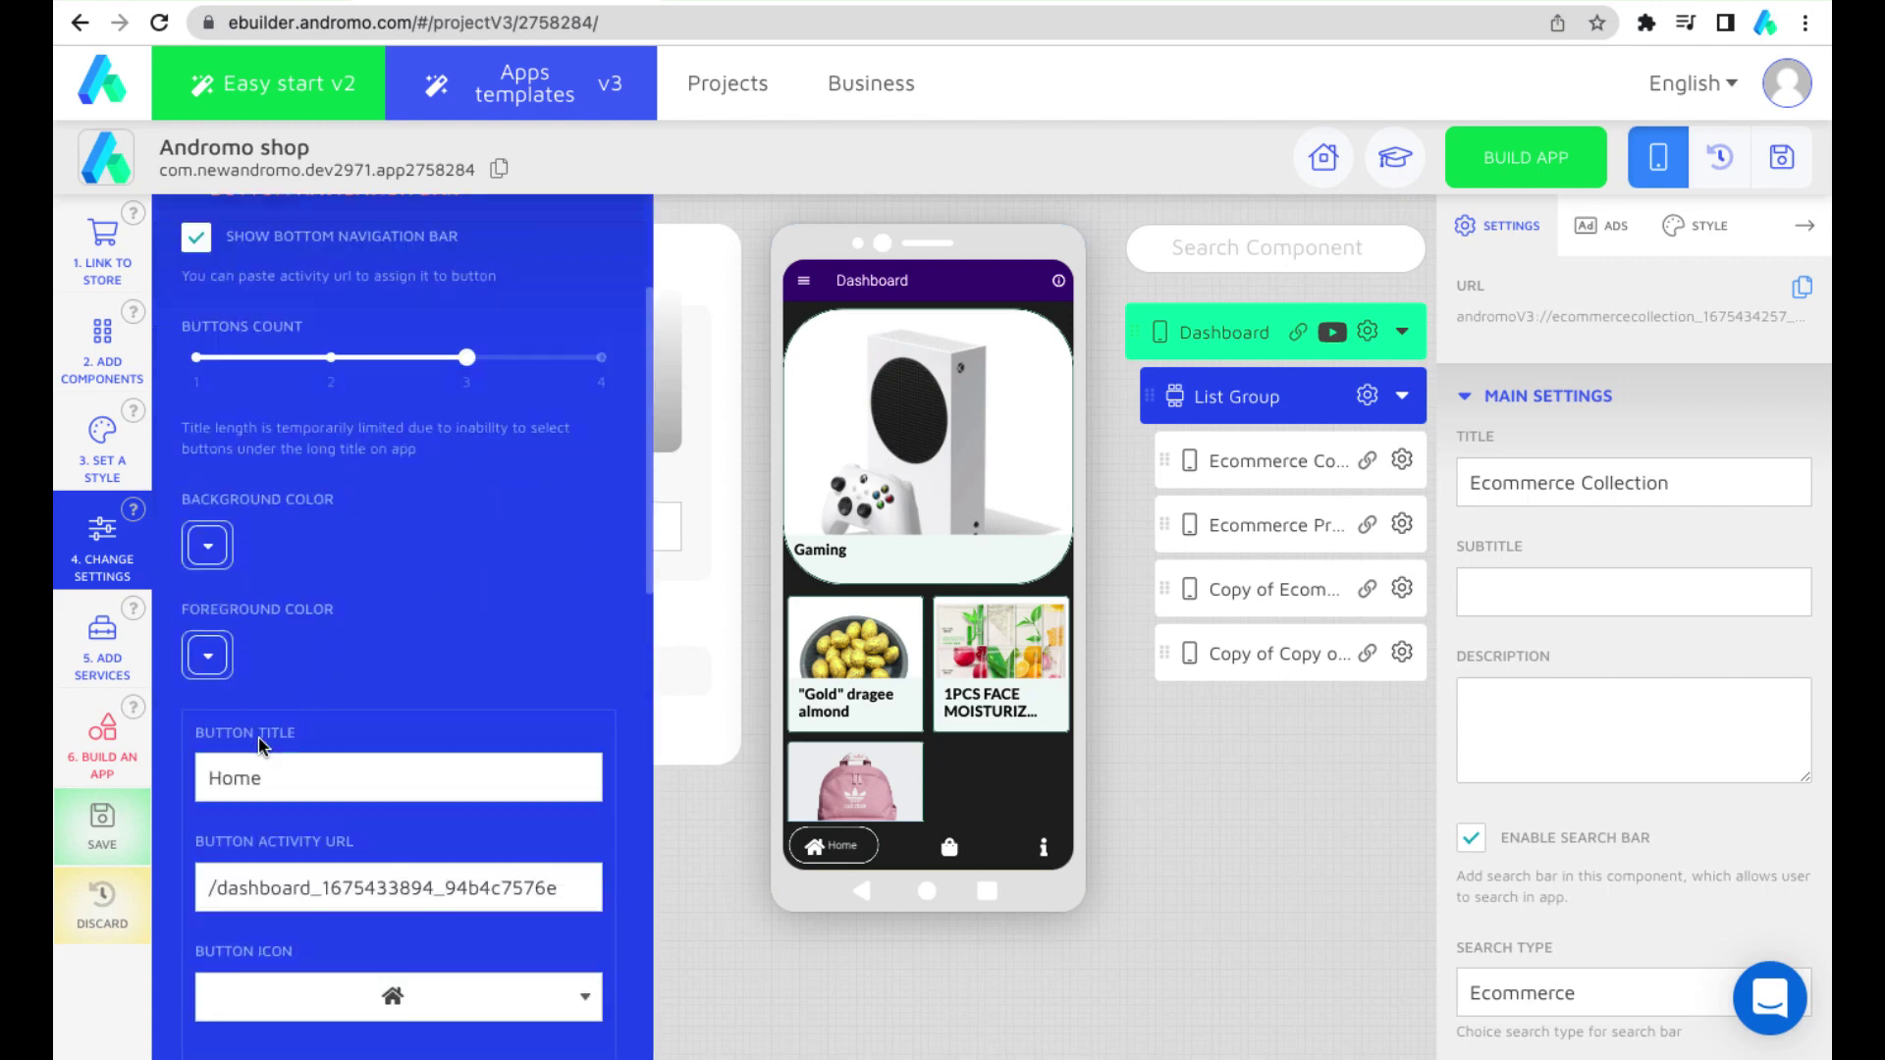
{"action": "scroll", "coordinate": [262, 747], "scroll_direction": "down", "scroll_amount": 2}
{"action": "scroll", "coordinate": [261, 747], "scroll_direction": "down", "scroll_amount": 2}
{"action": "scroll", "coordinate": [253, 797], "scroll_direction": "down", "scroll_amount": 1}
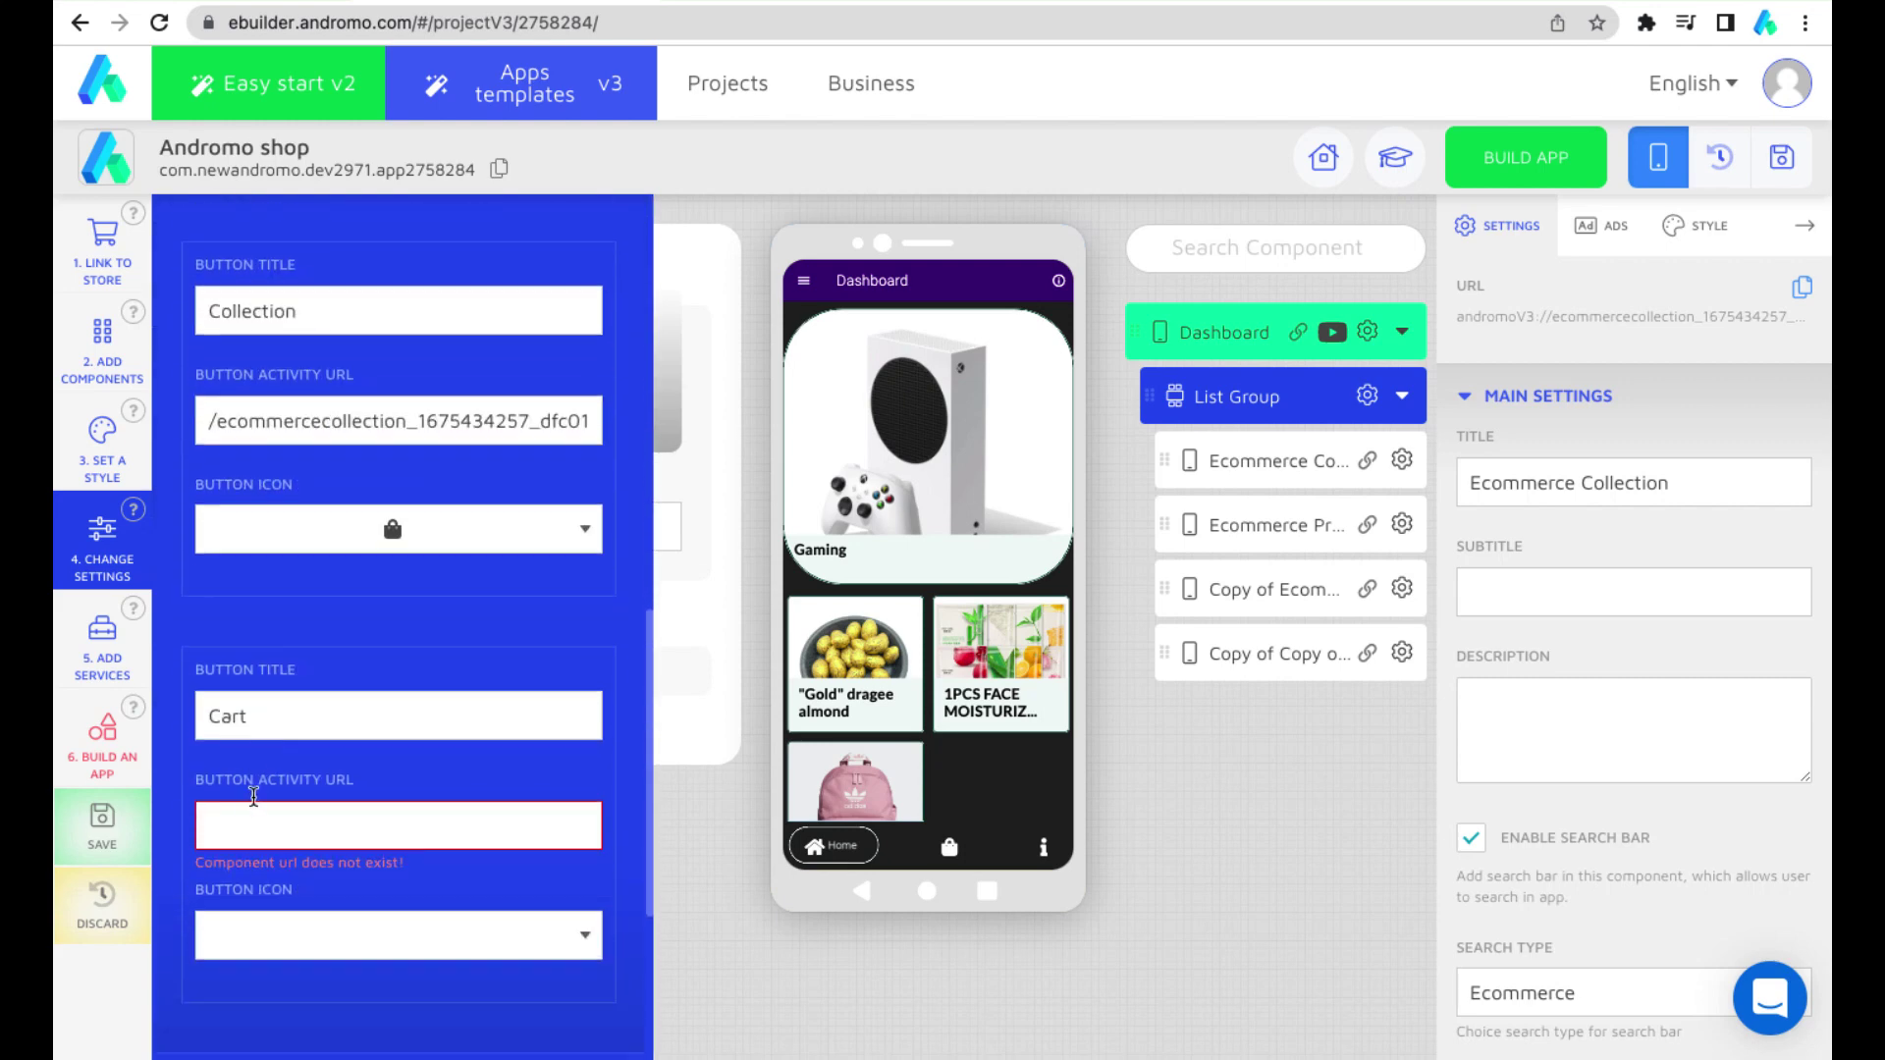
{"action": "type", "text": "/ecommercecart"}
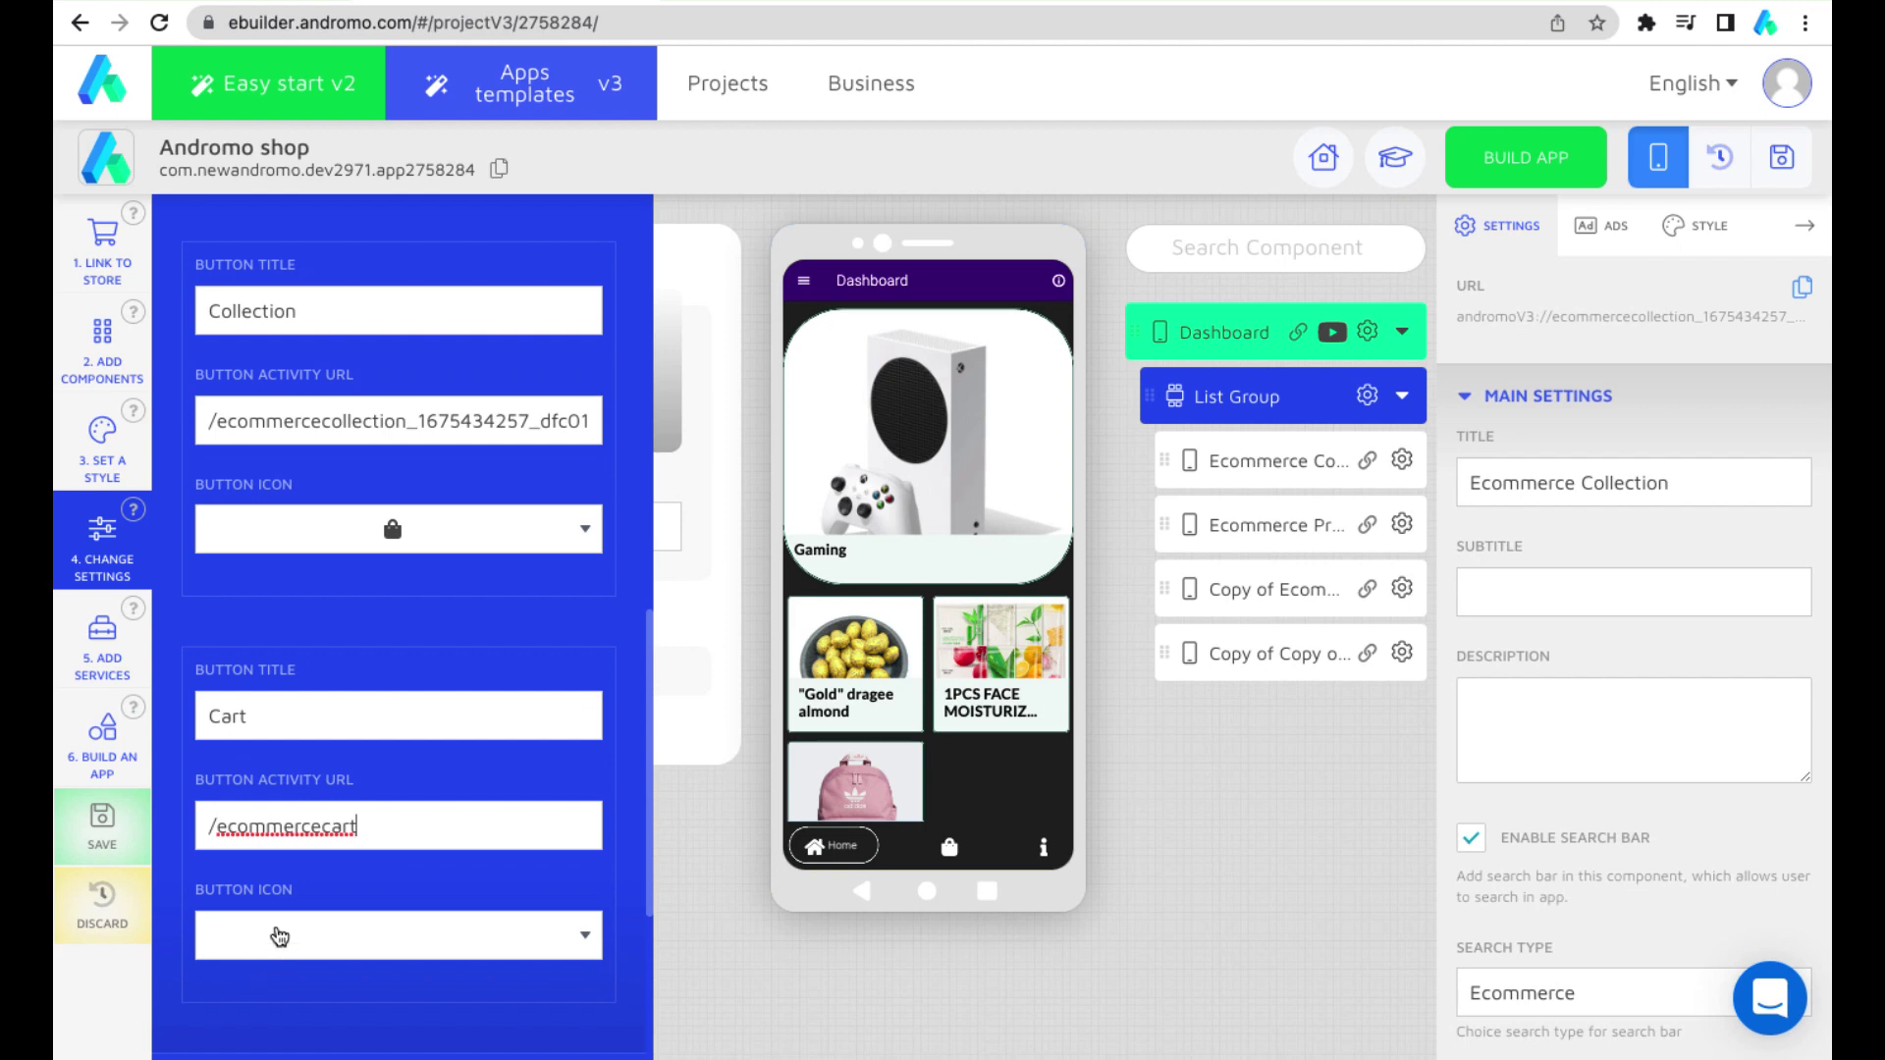
Step: Give the Cart button a cart icon
{"action": "left_click", "coordinate": [280, 938]}
{"action": "type", "text": "ca"}
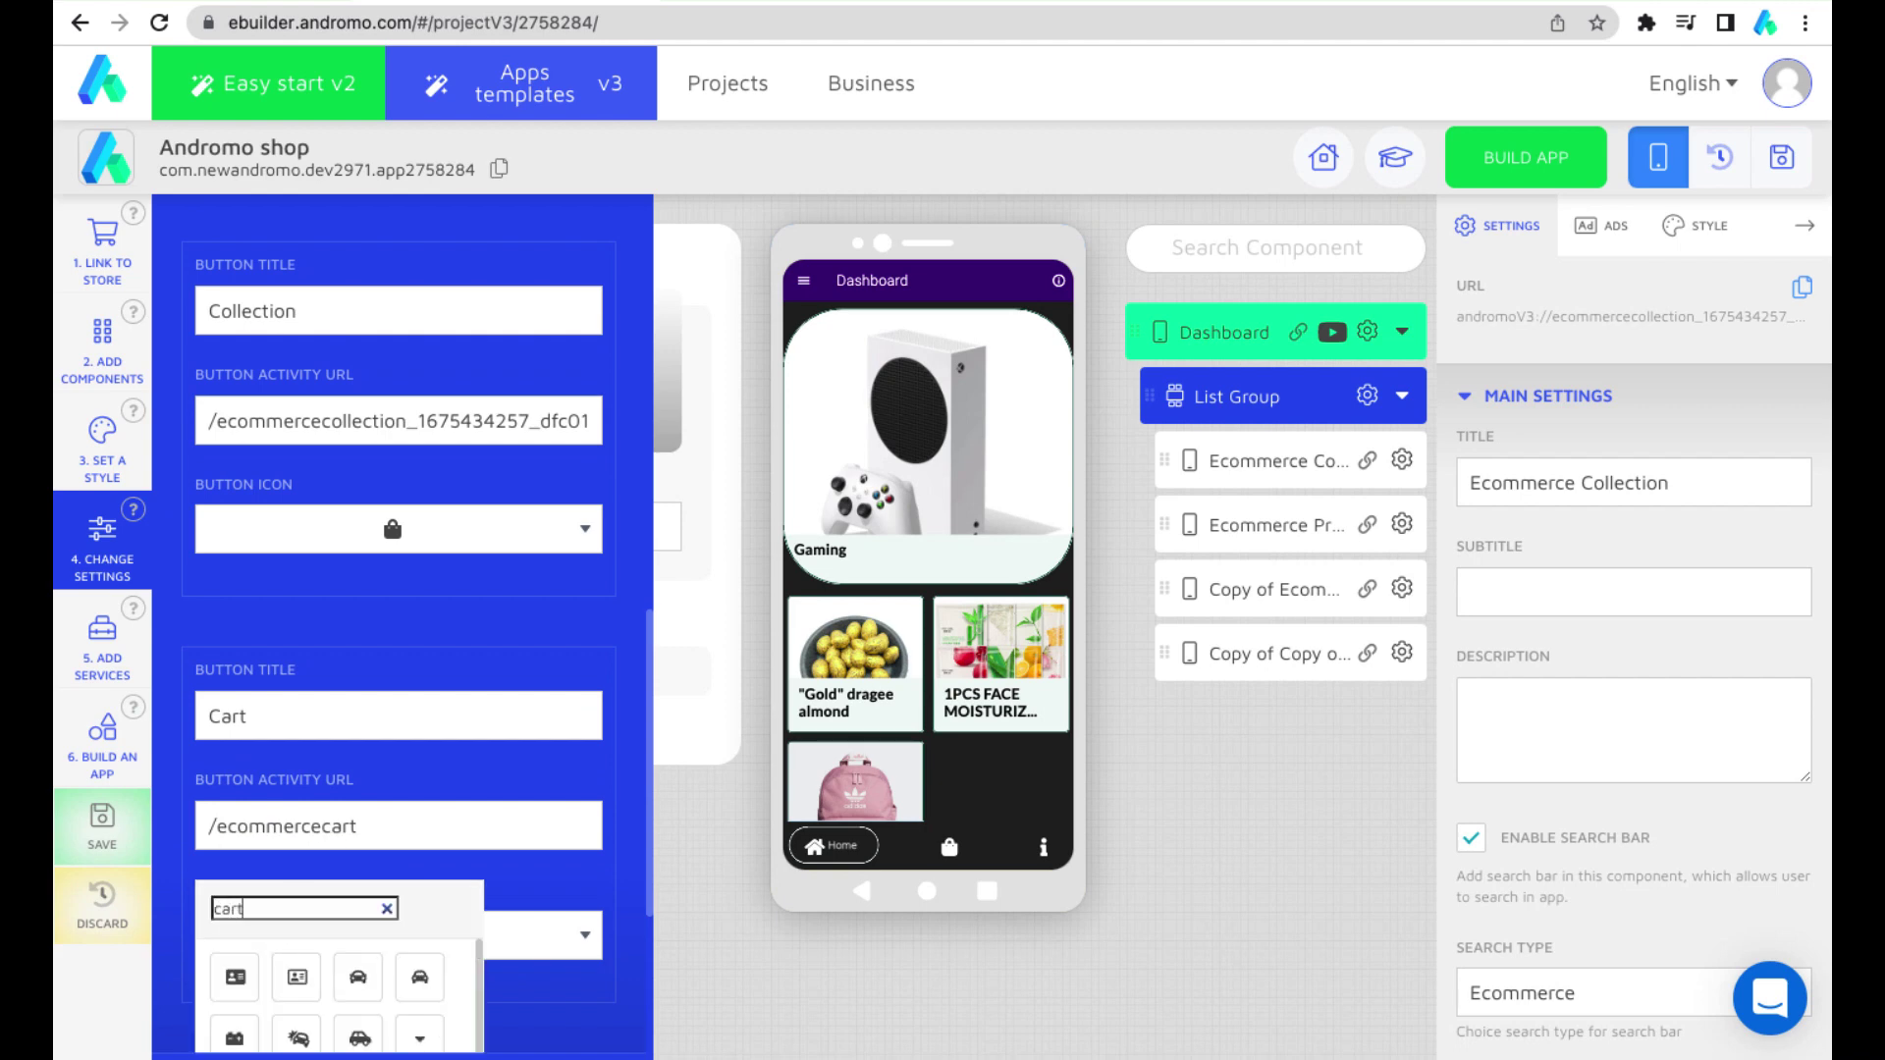
{"action": "type", "text": "rt"}
{"action": "left_click", "coordinate": [298, 980]}
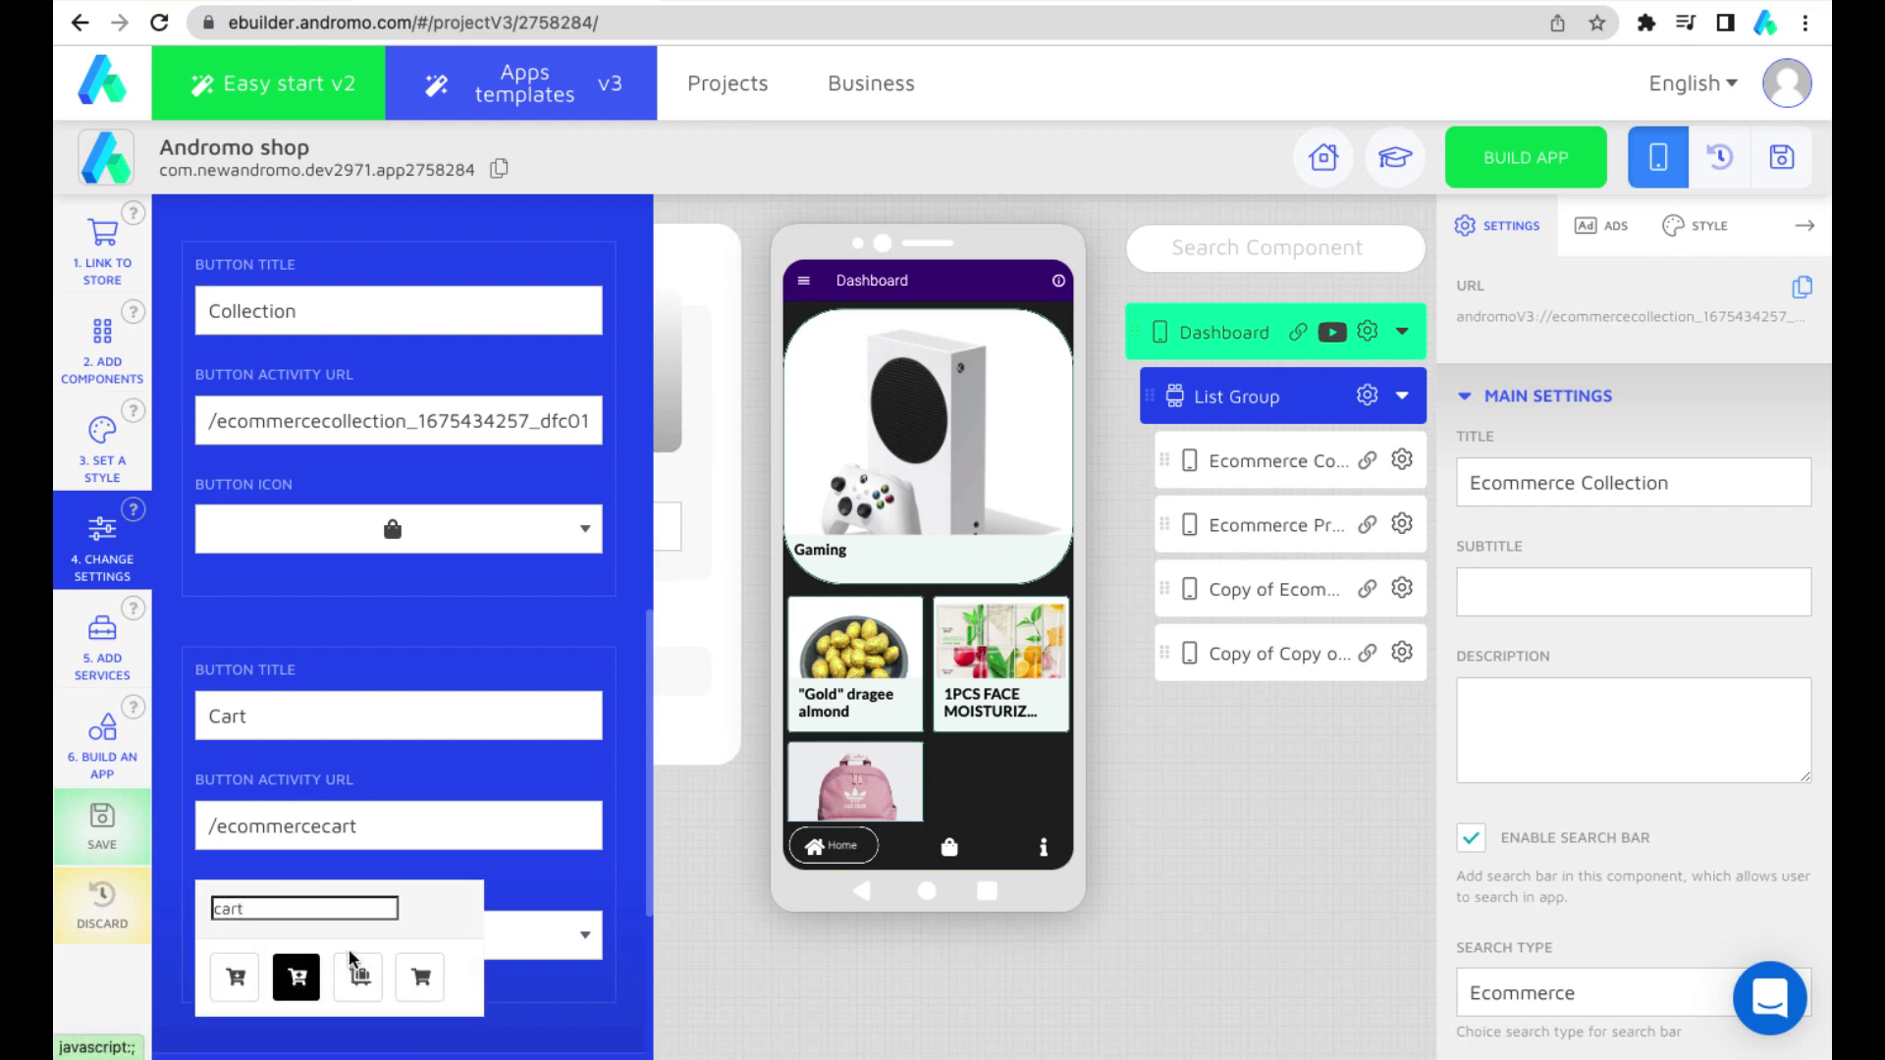
{"action": "left_click", "coordinate": [535, 882]}
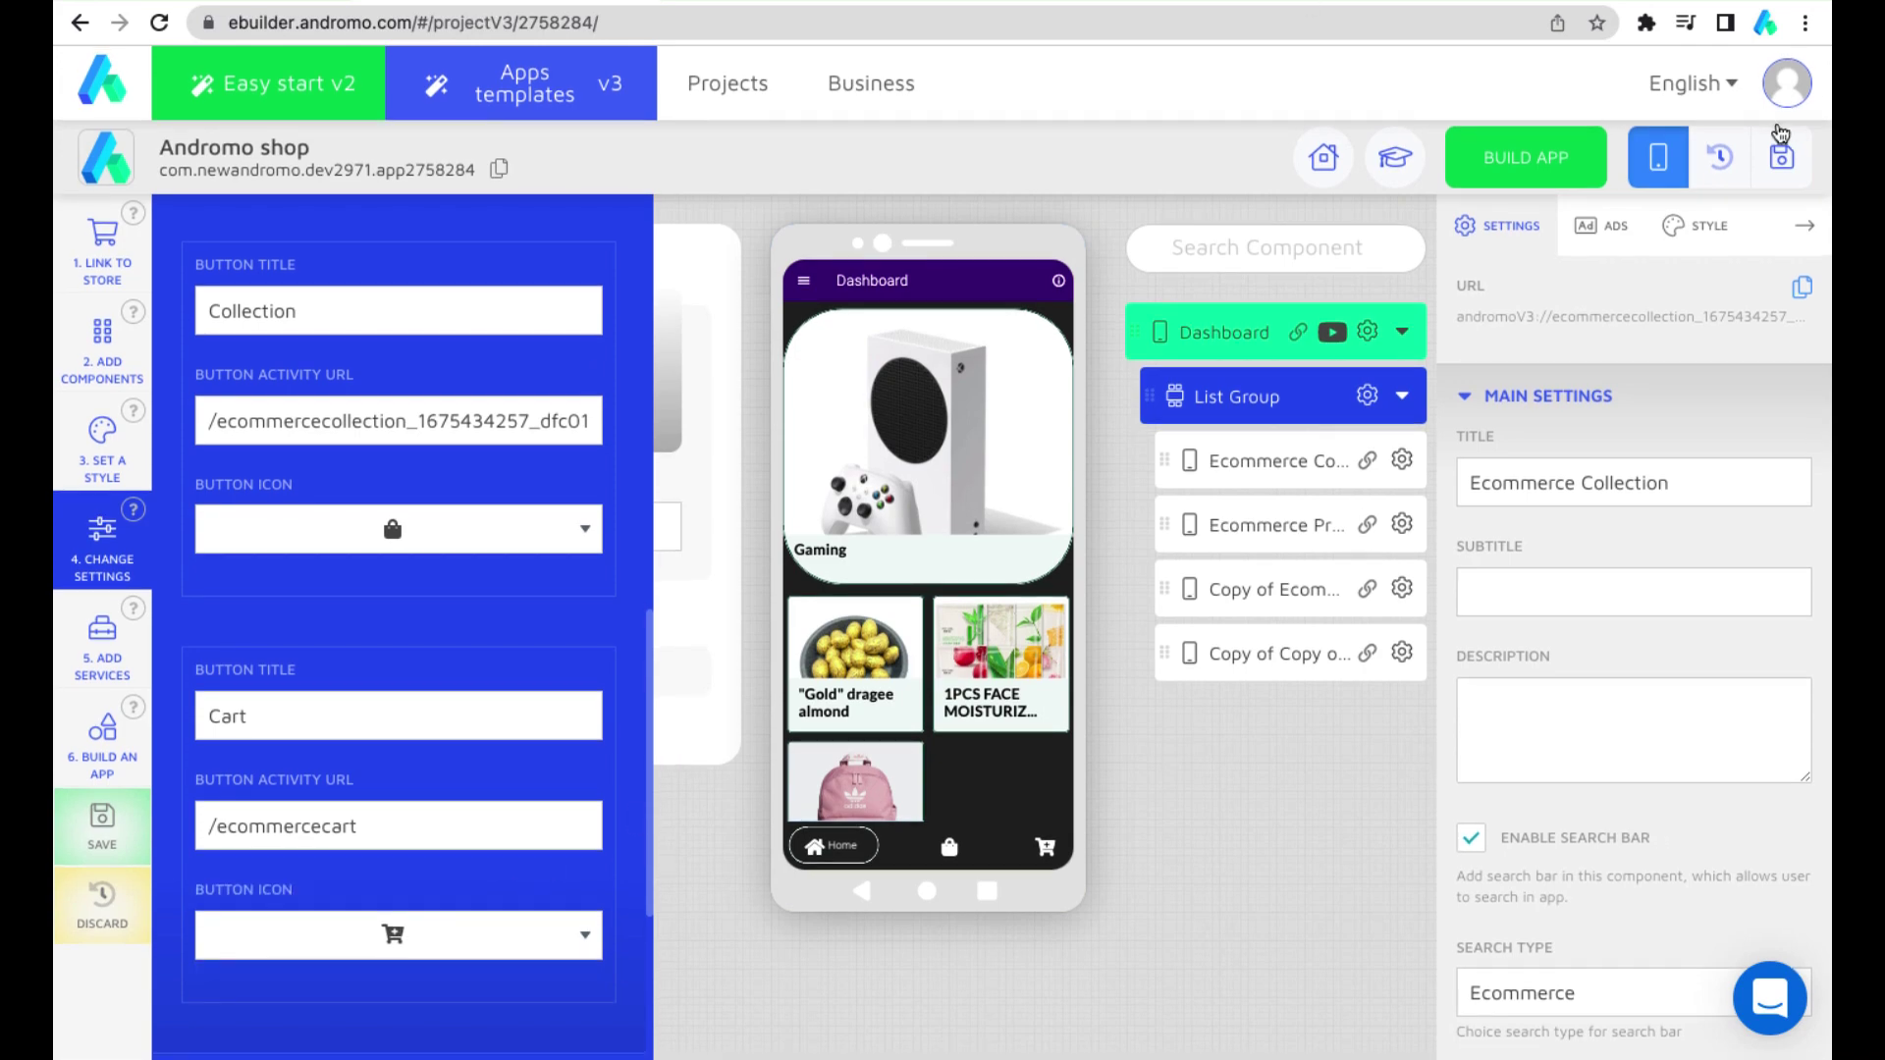
Step: Save the changes and test the Collection button in the preview
{"action": "left_click", "coordinate": [1781, 157]}
{"action": "left_click", "coordinate": [863, 580]}
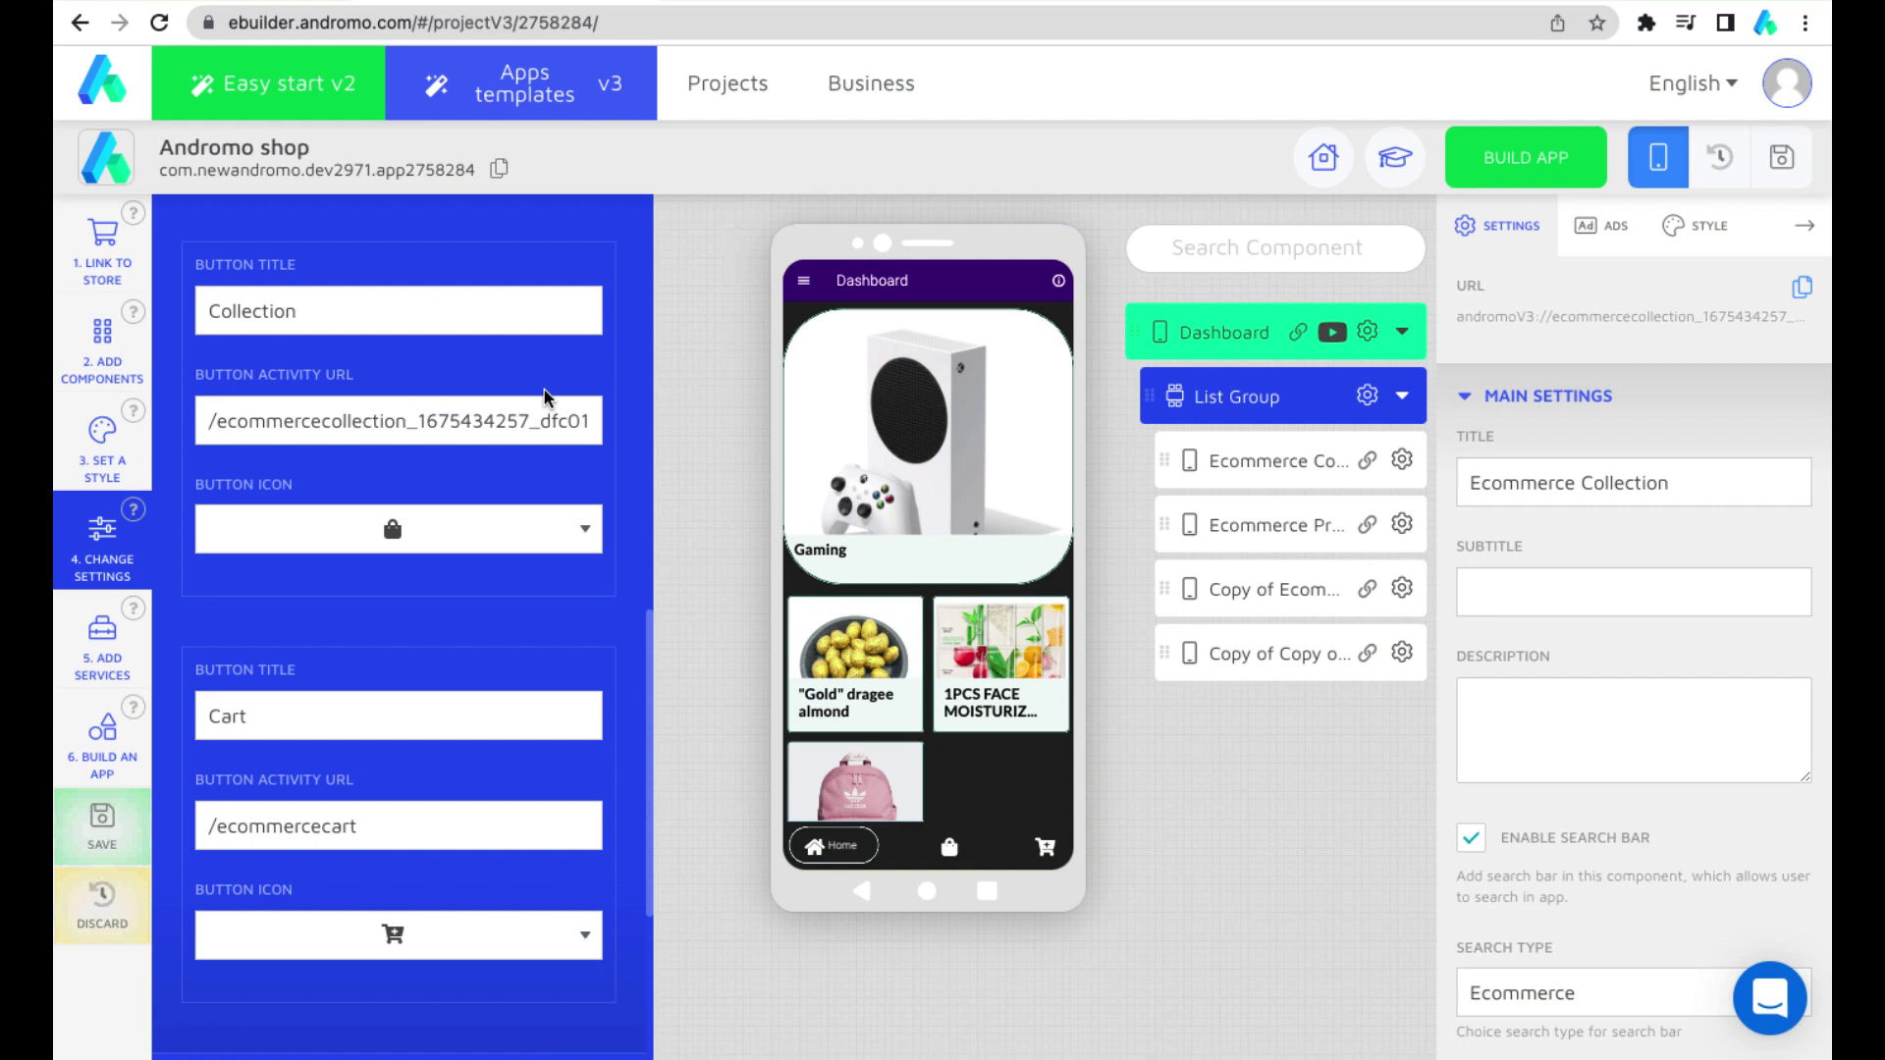
{"action": "left_click", "coordinate": [864, 989]}
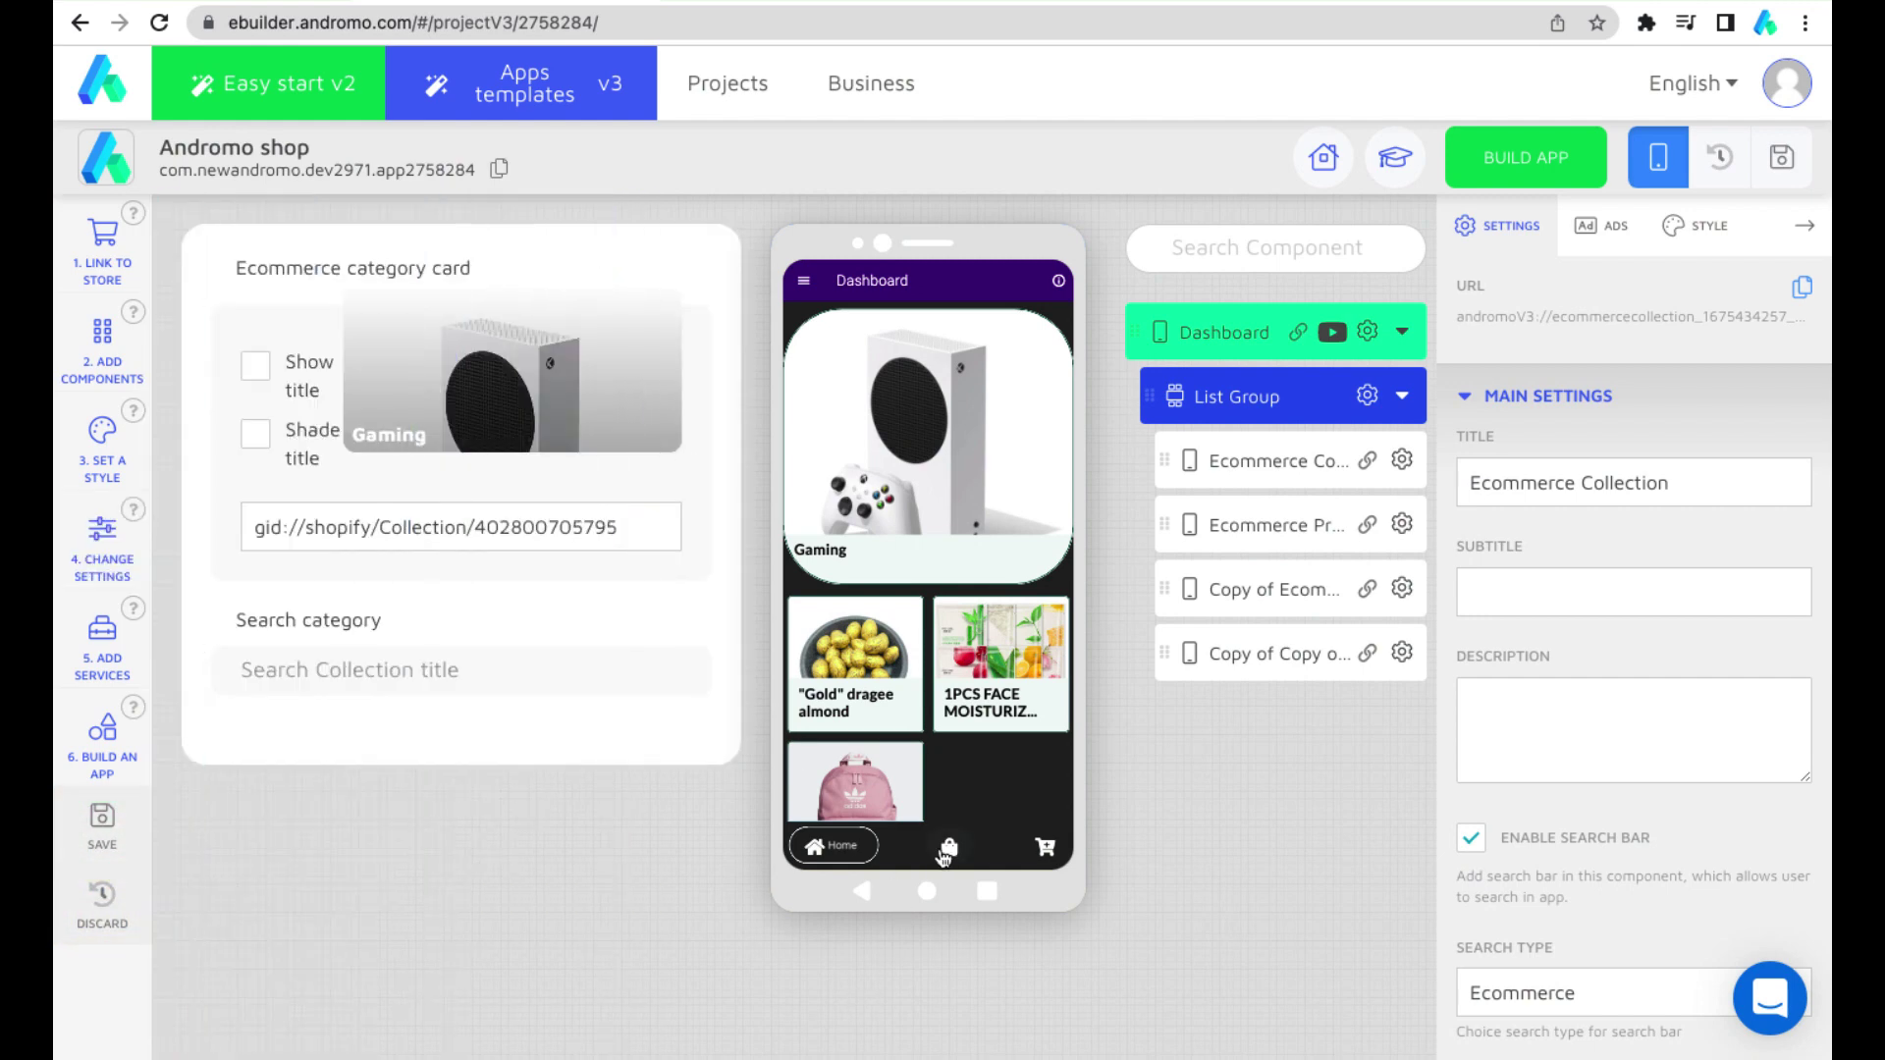
{"action": "left_click", "coordinate": [948, 850]}
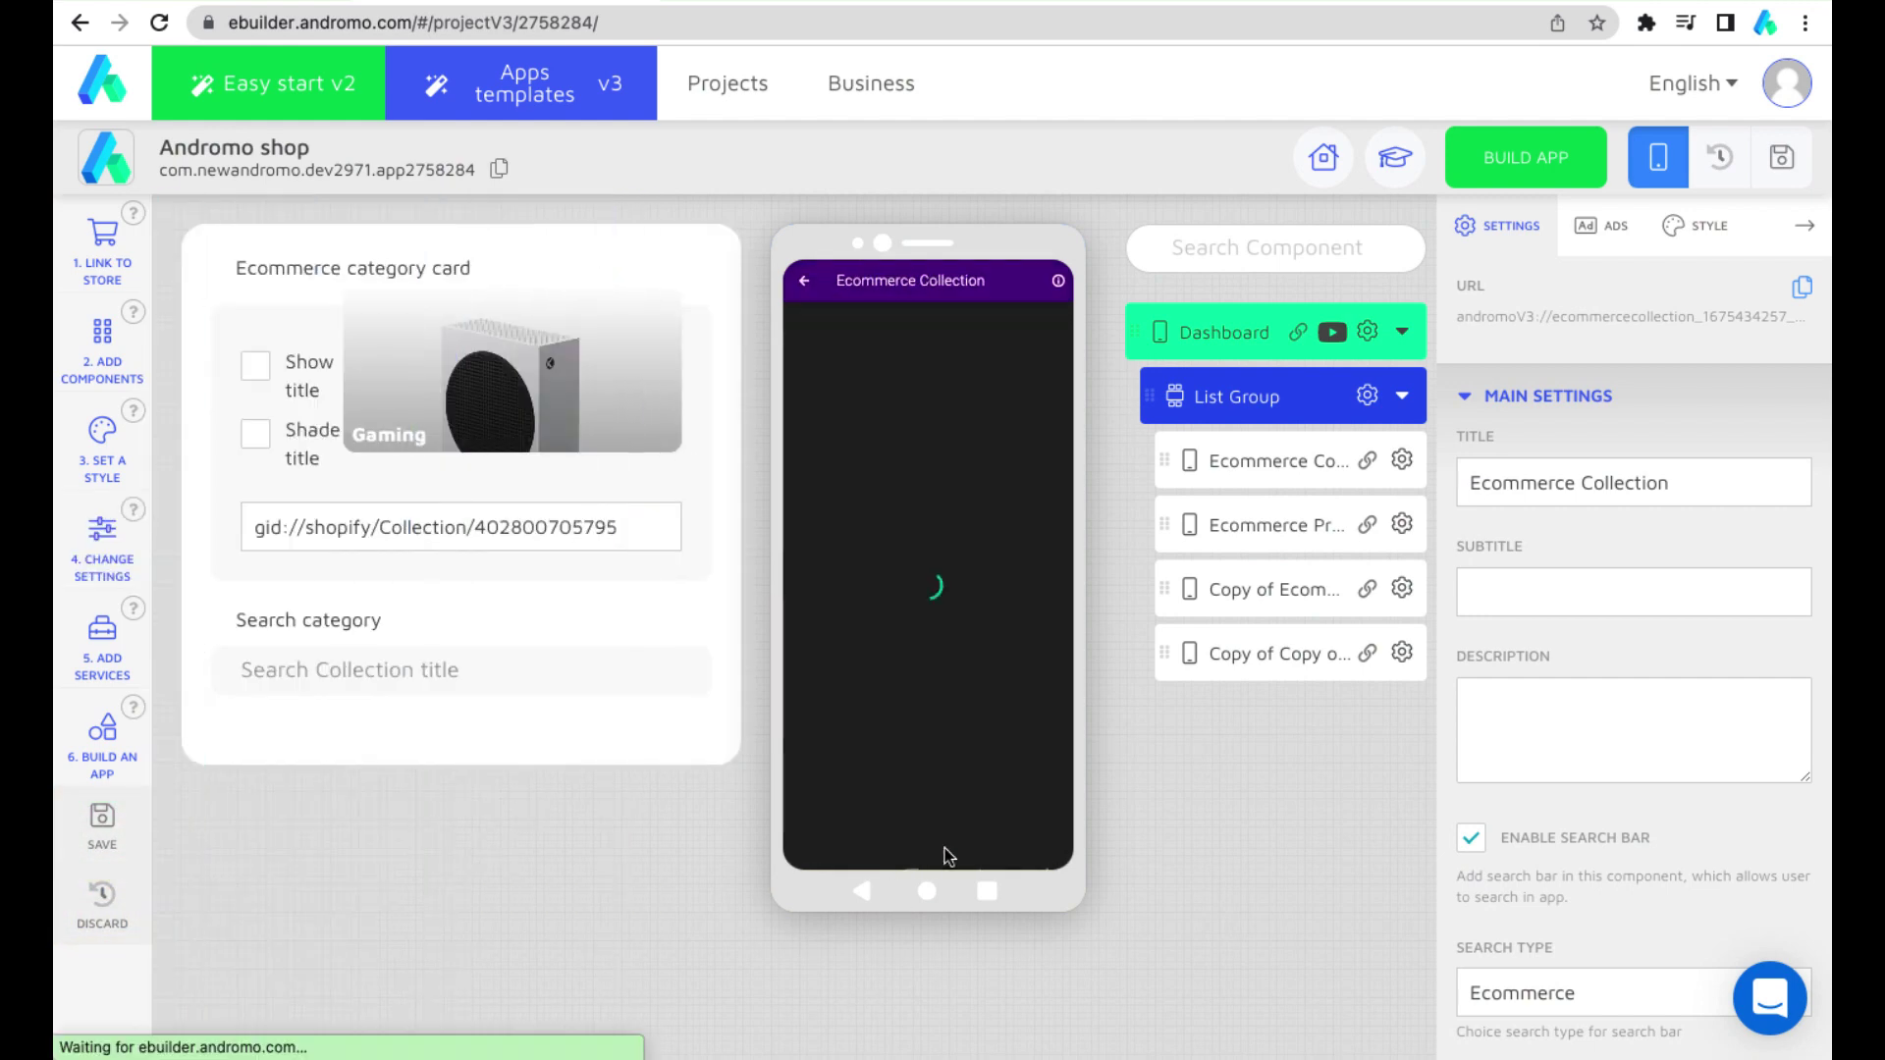
{"action": "left_click", "coordinate": [803, 281]}
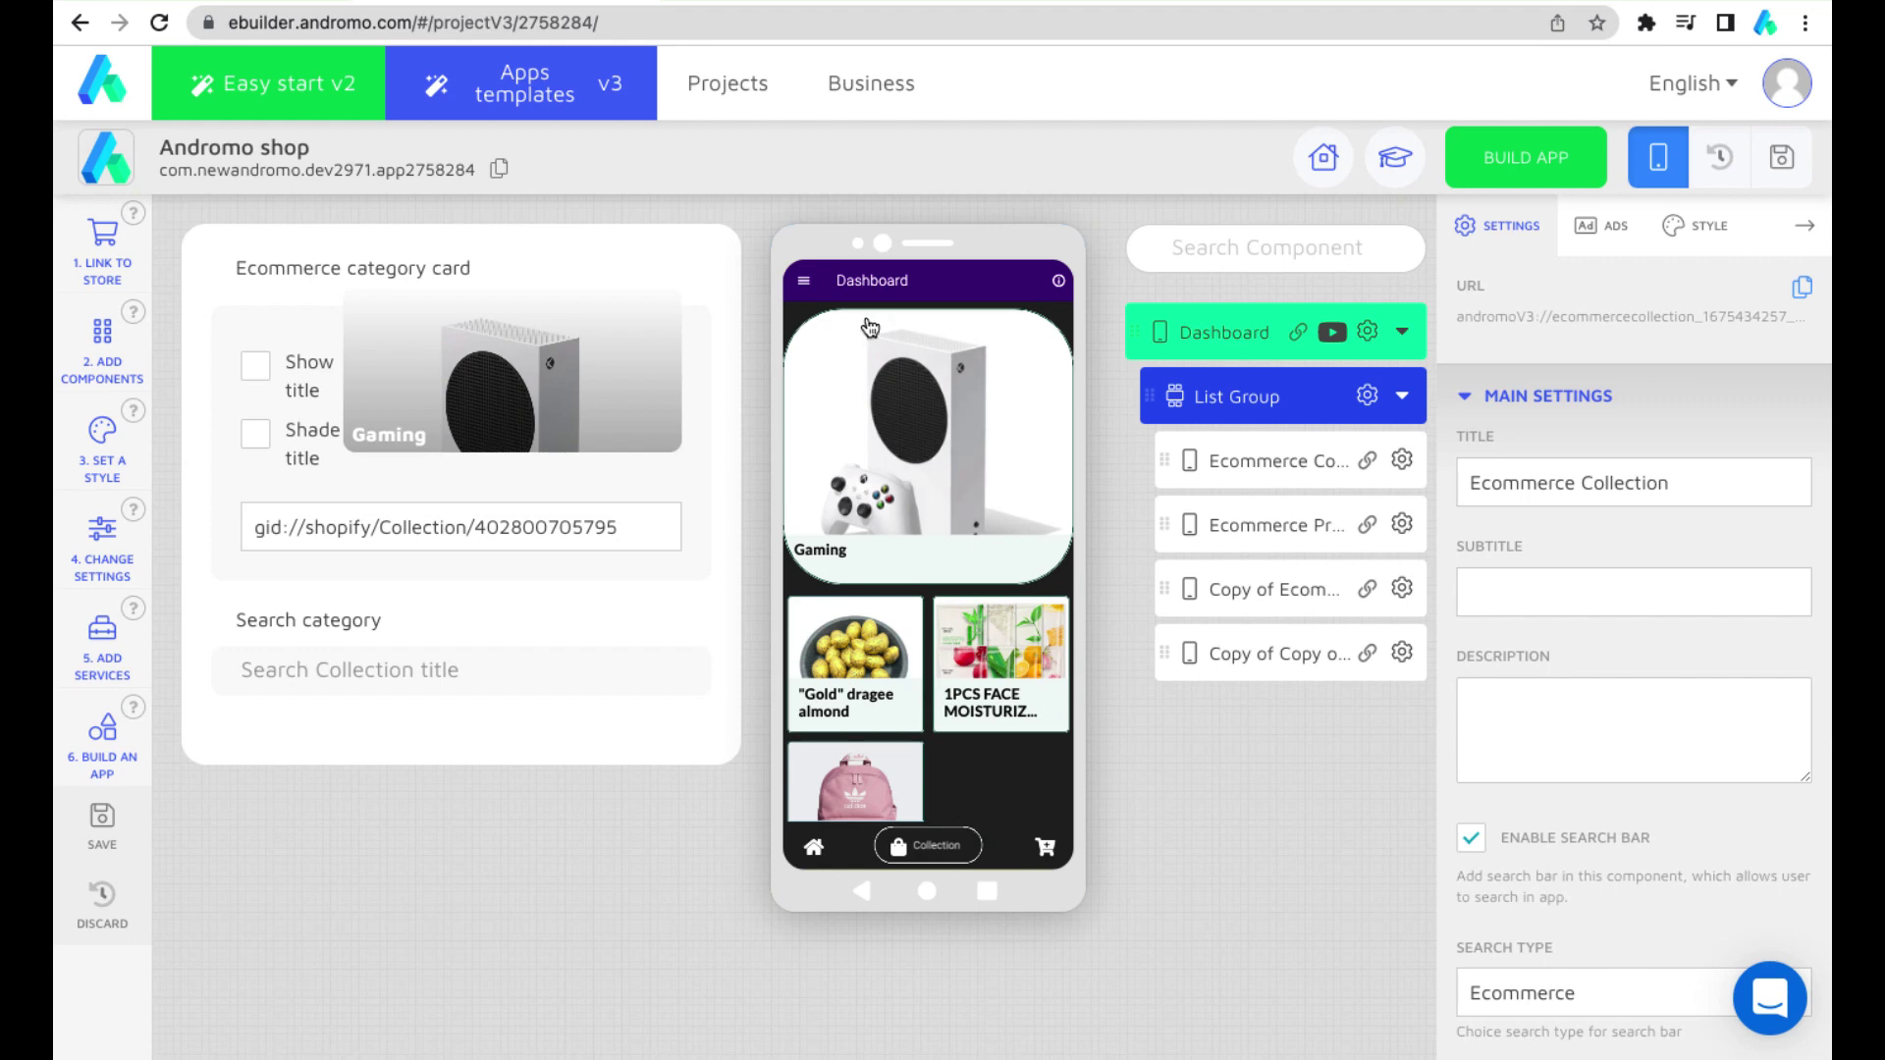
{"action": "left_click", "coordinate": [925, 846]}
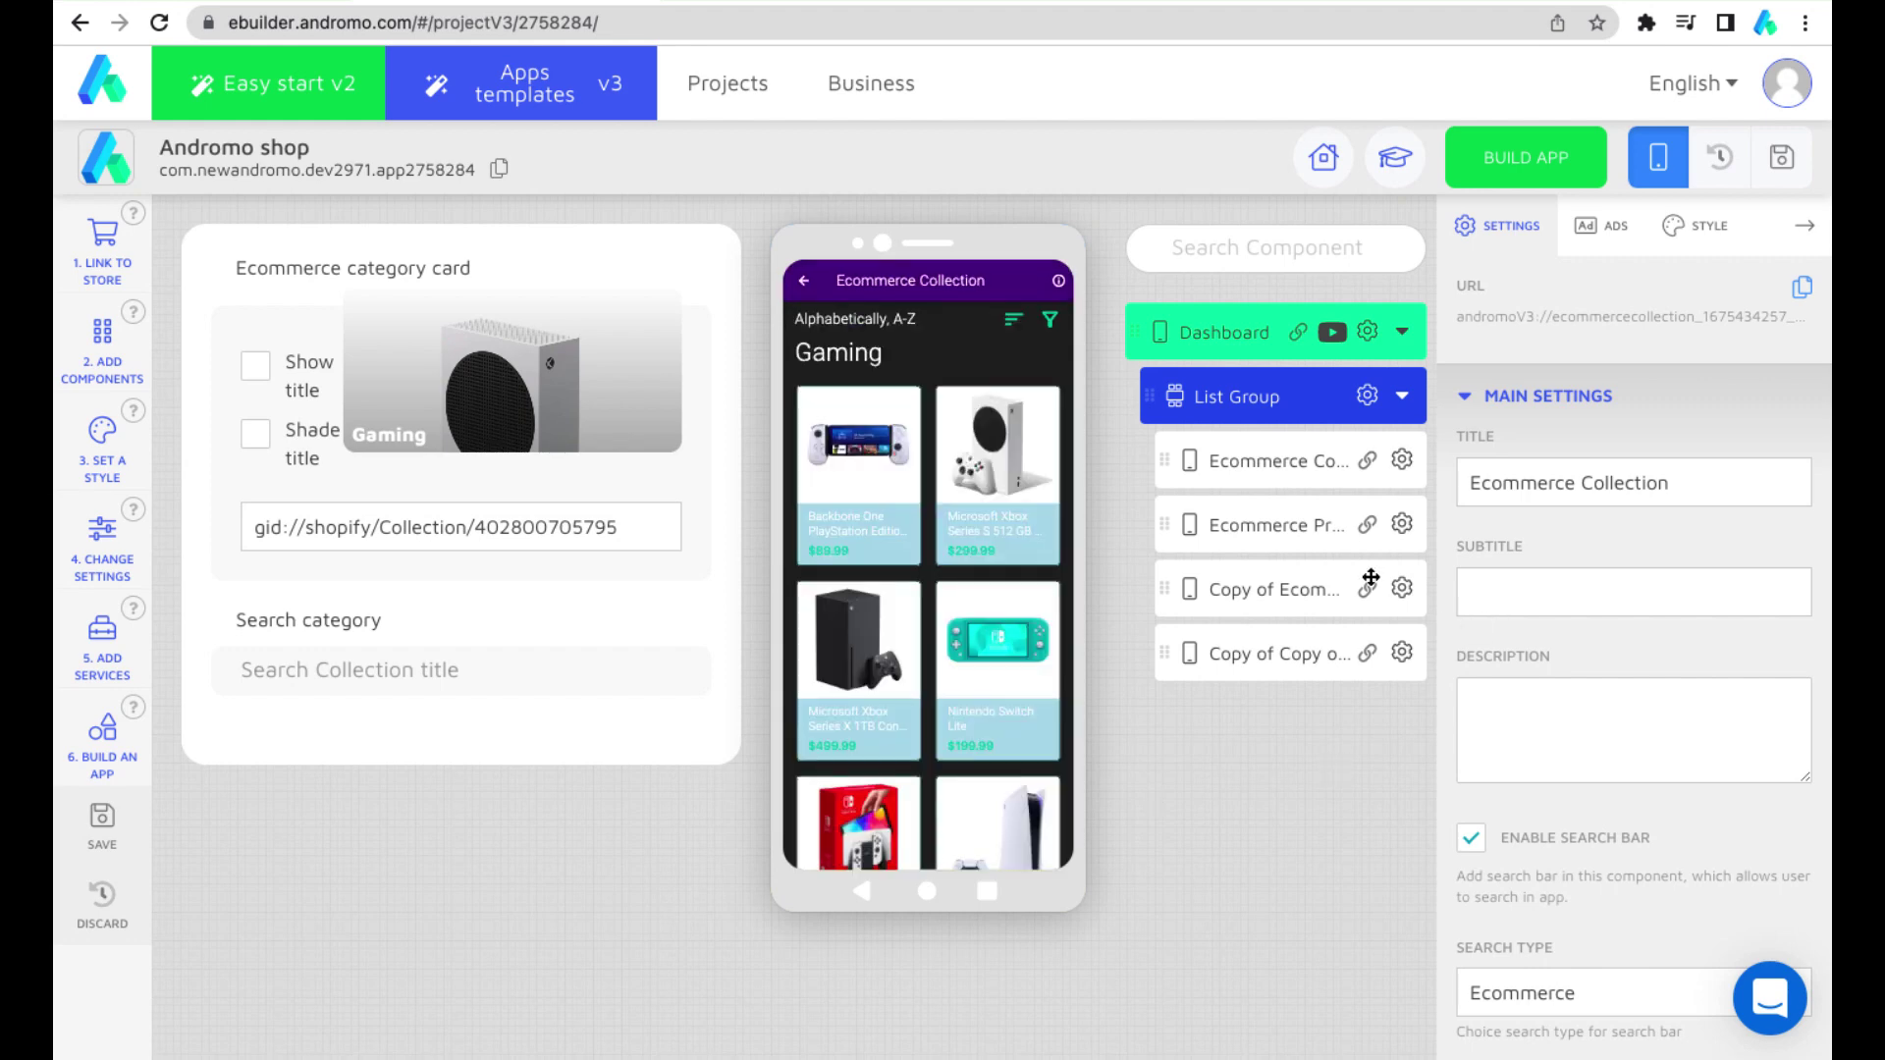
Step: Show the bottom bar on the Gaming collection screen, test Home and Cart, and save
{"action": "left_click", "coordinate": [1275, 475]}
{"action": "scroll", "coordinate": [1519, 549], "scroll_direction": "down", "scroll_amount": 5}
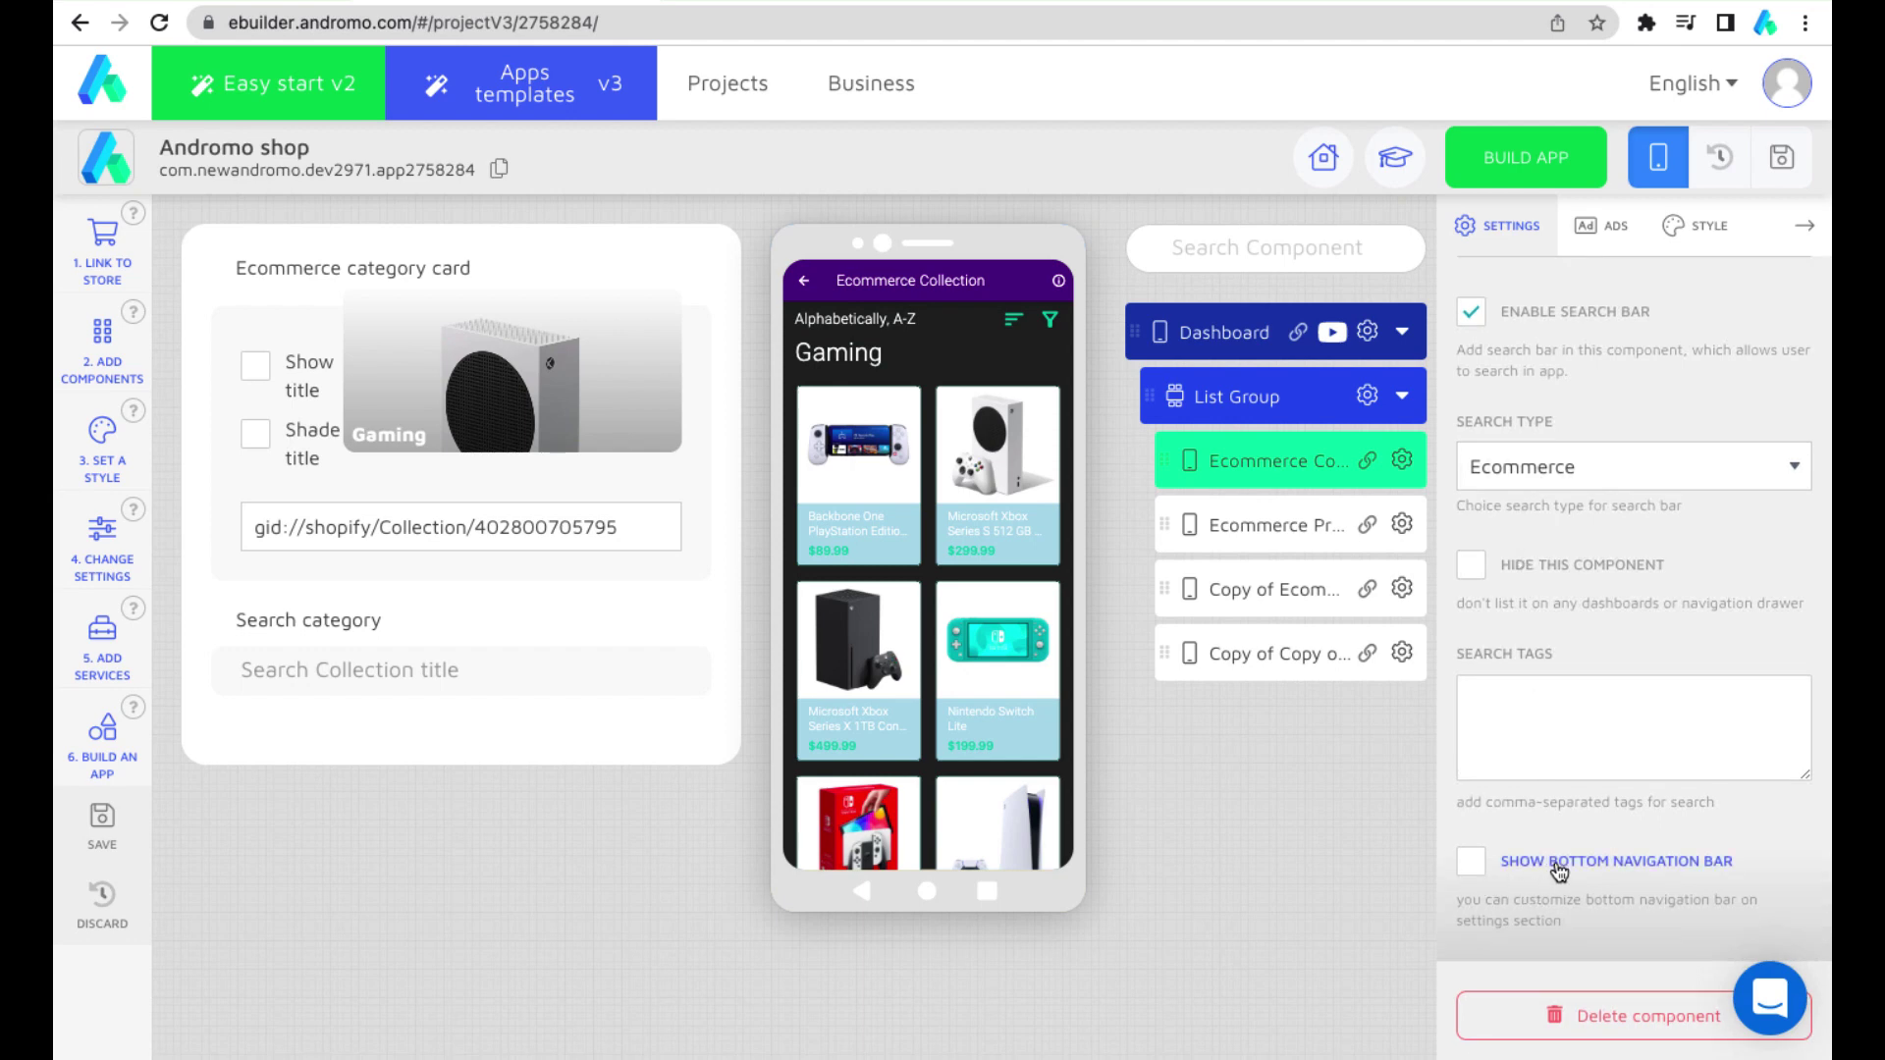
{"action": "left_click", "coordinate": [1482, 874]}
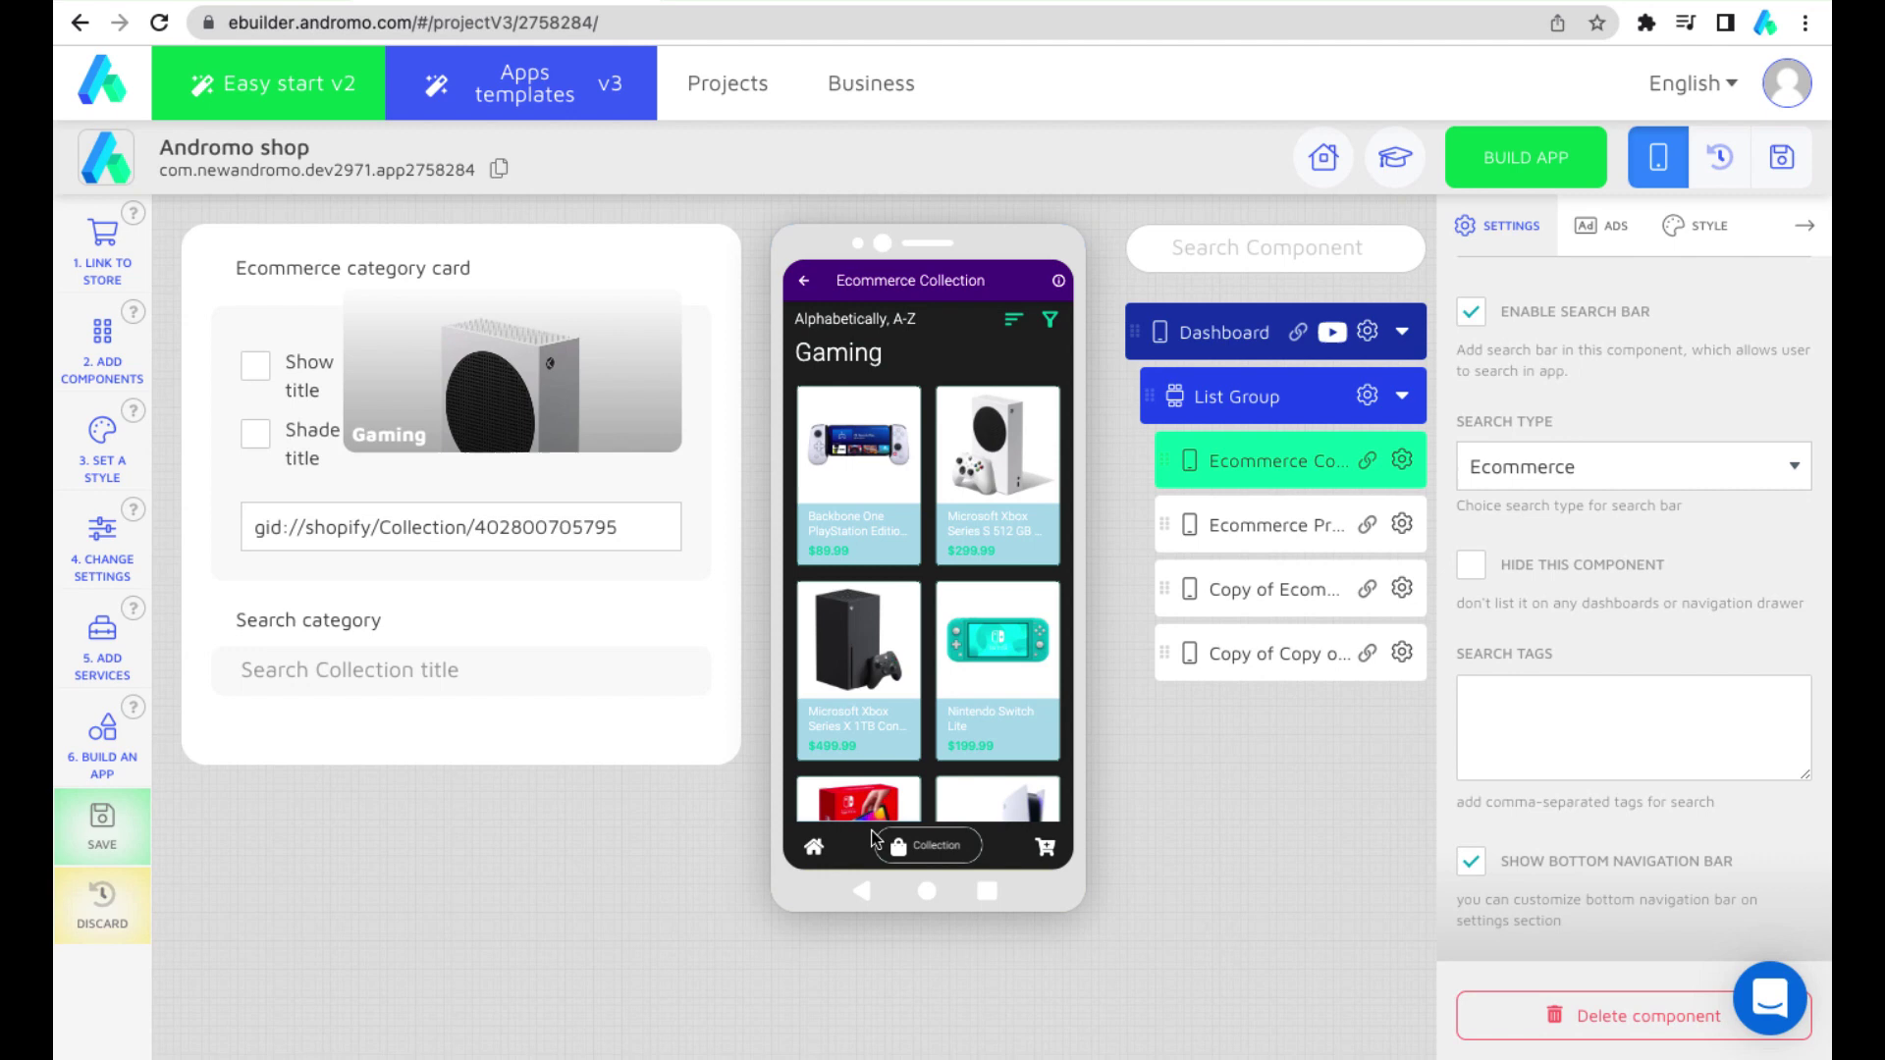
{"action": "left_click", "coordinate": [826, 847]}
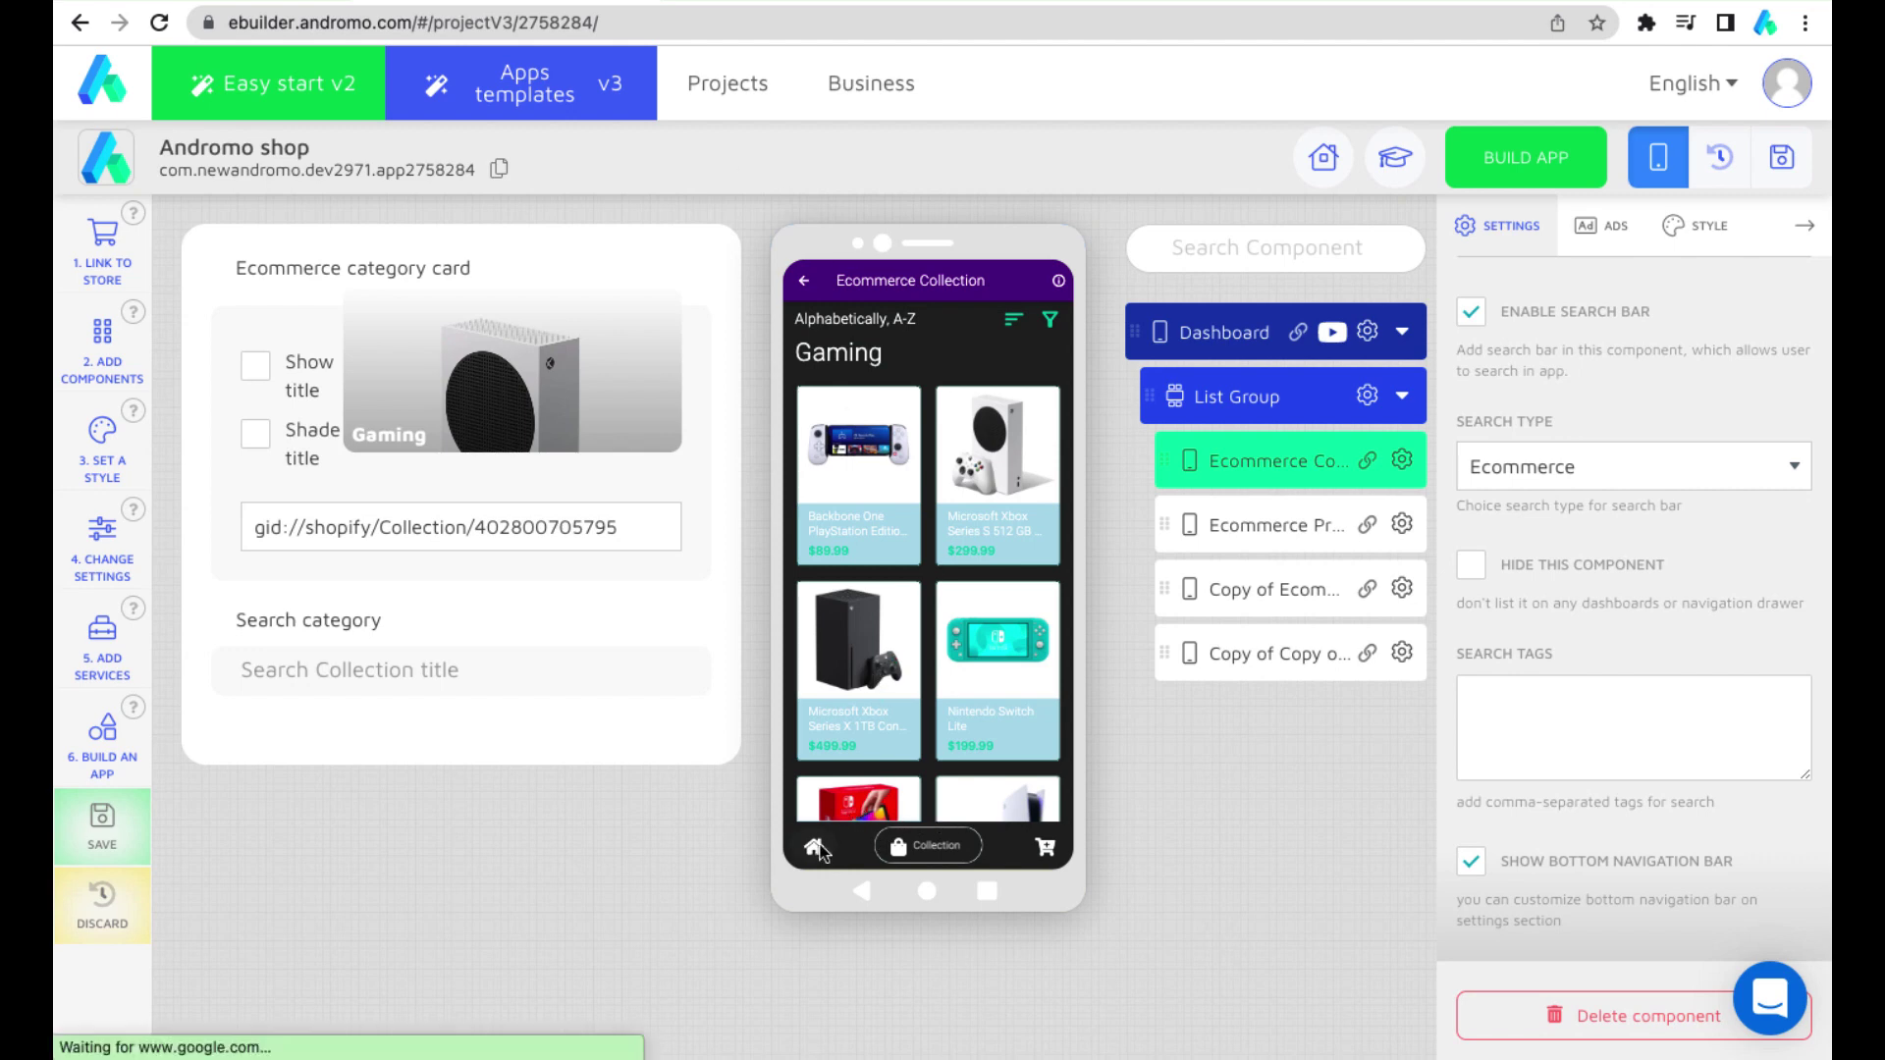
{"action": "left_click", "coordinate": [1045, 847]}
{"action": "left_click", "coordinate": [804, 284]}
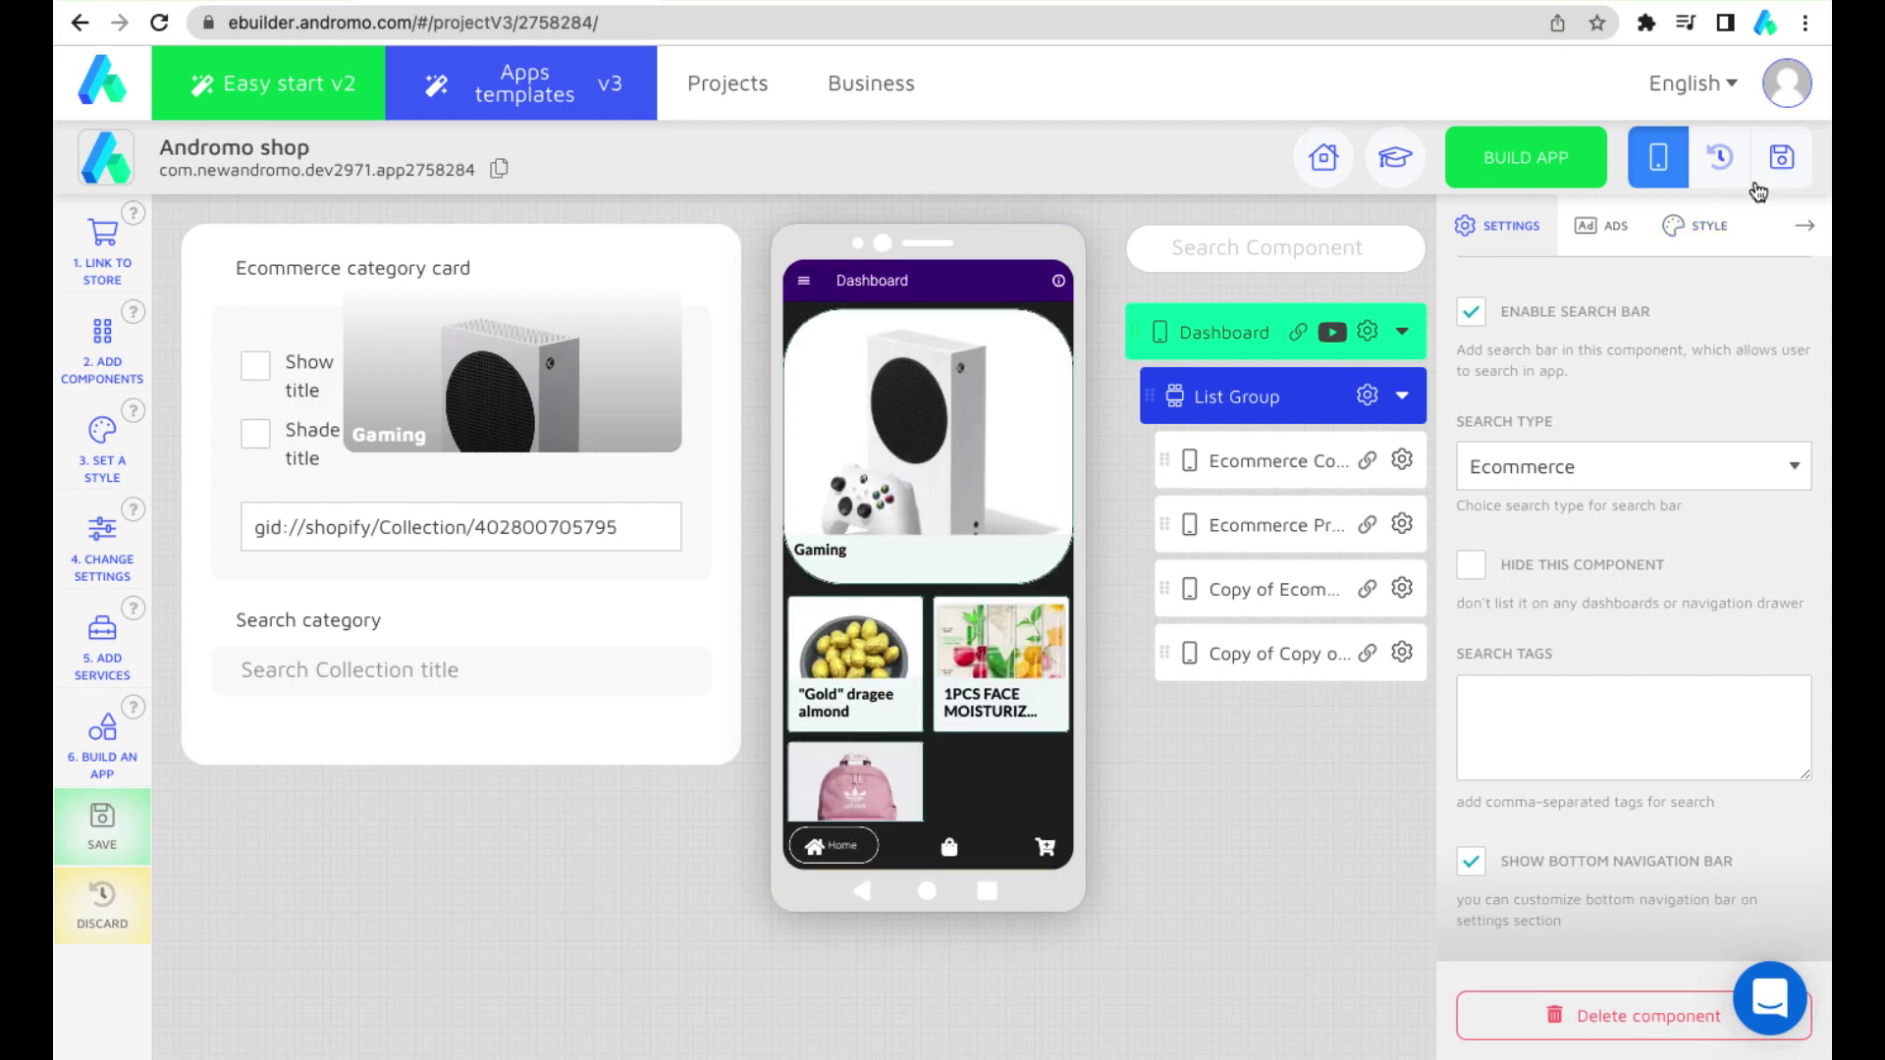
{"action": "left_click", "coordinate": [1781, 158]}
{"action": "left_click", "coordinate": [837, 590]}
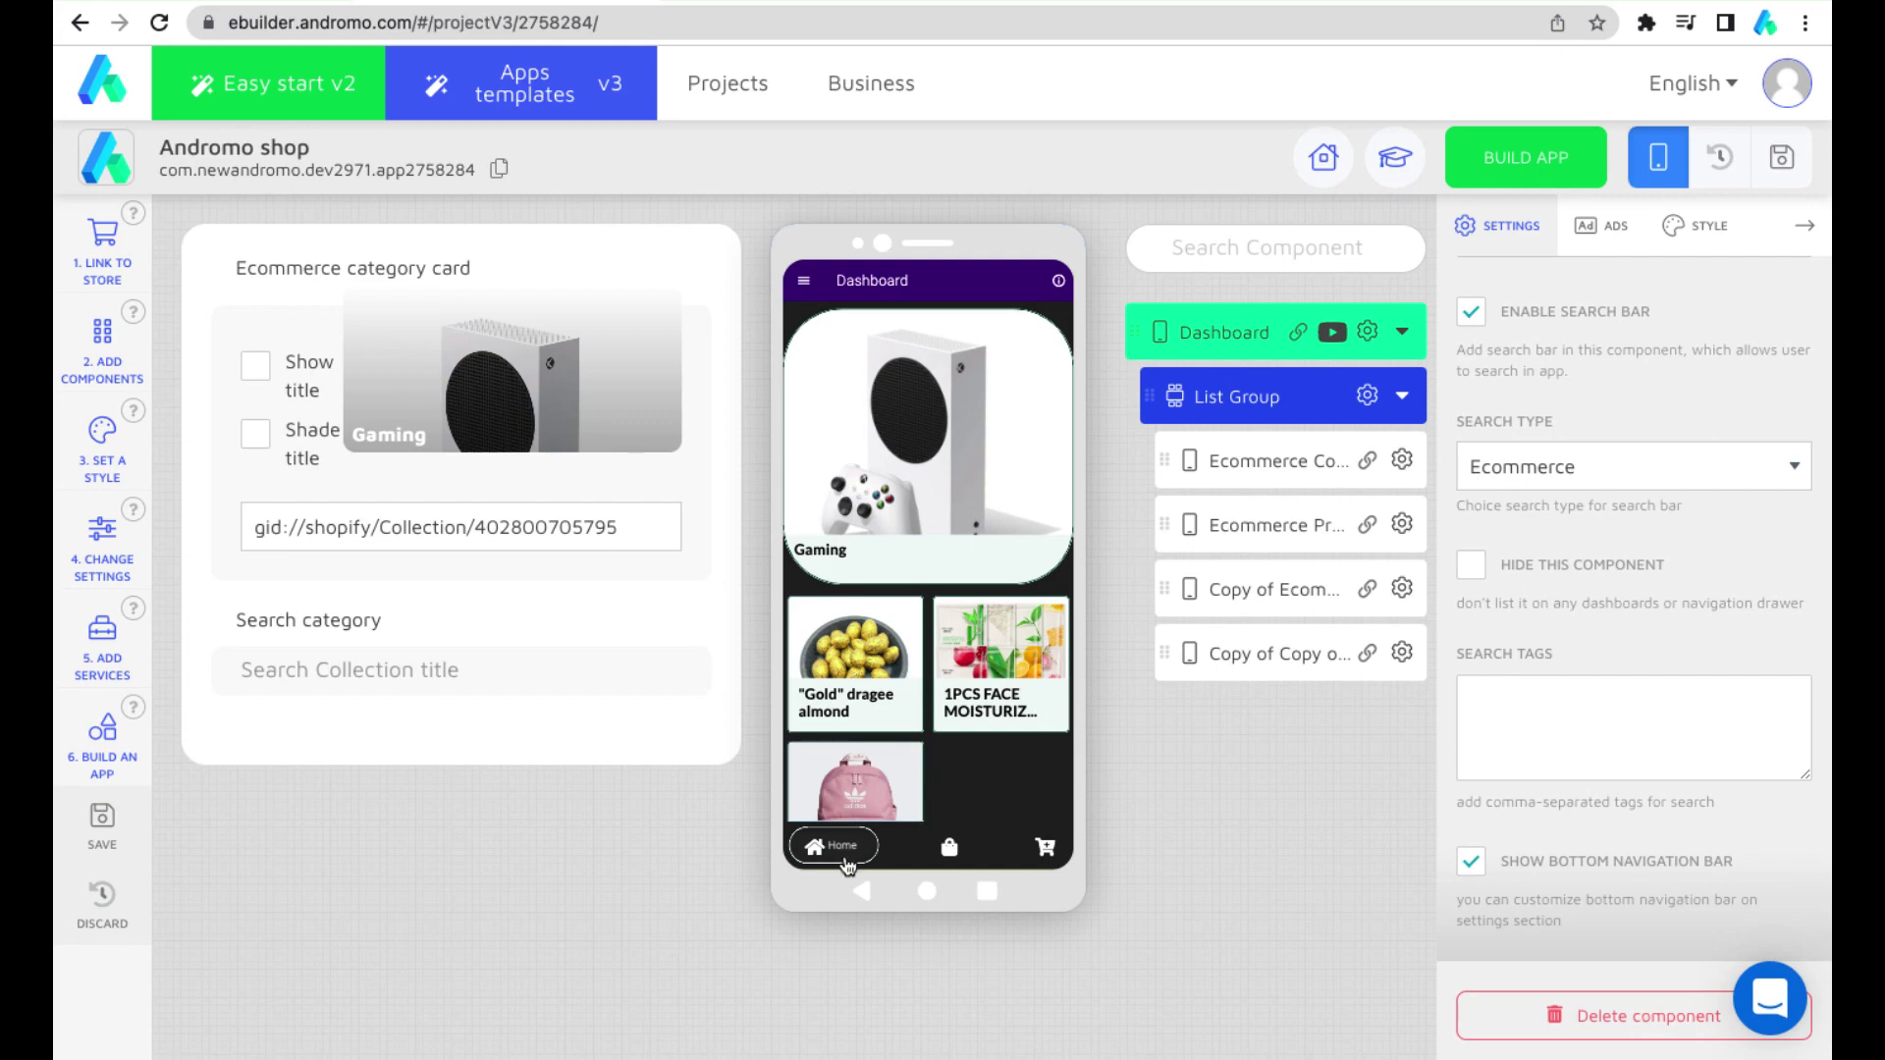
Step: From the projects list, build a new app from the Ecommerce Sports Store template
{"action": "left_click", "coordinate": [714, 97]}
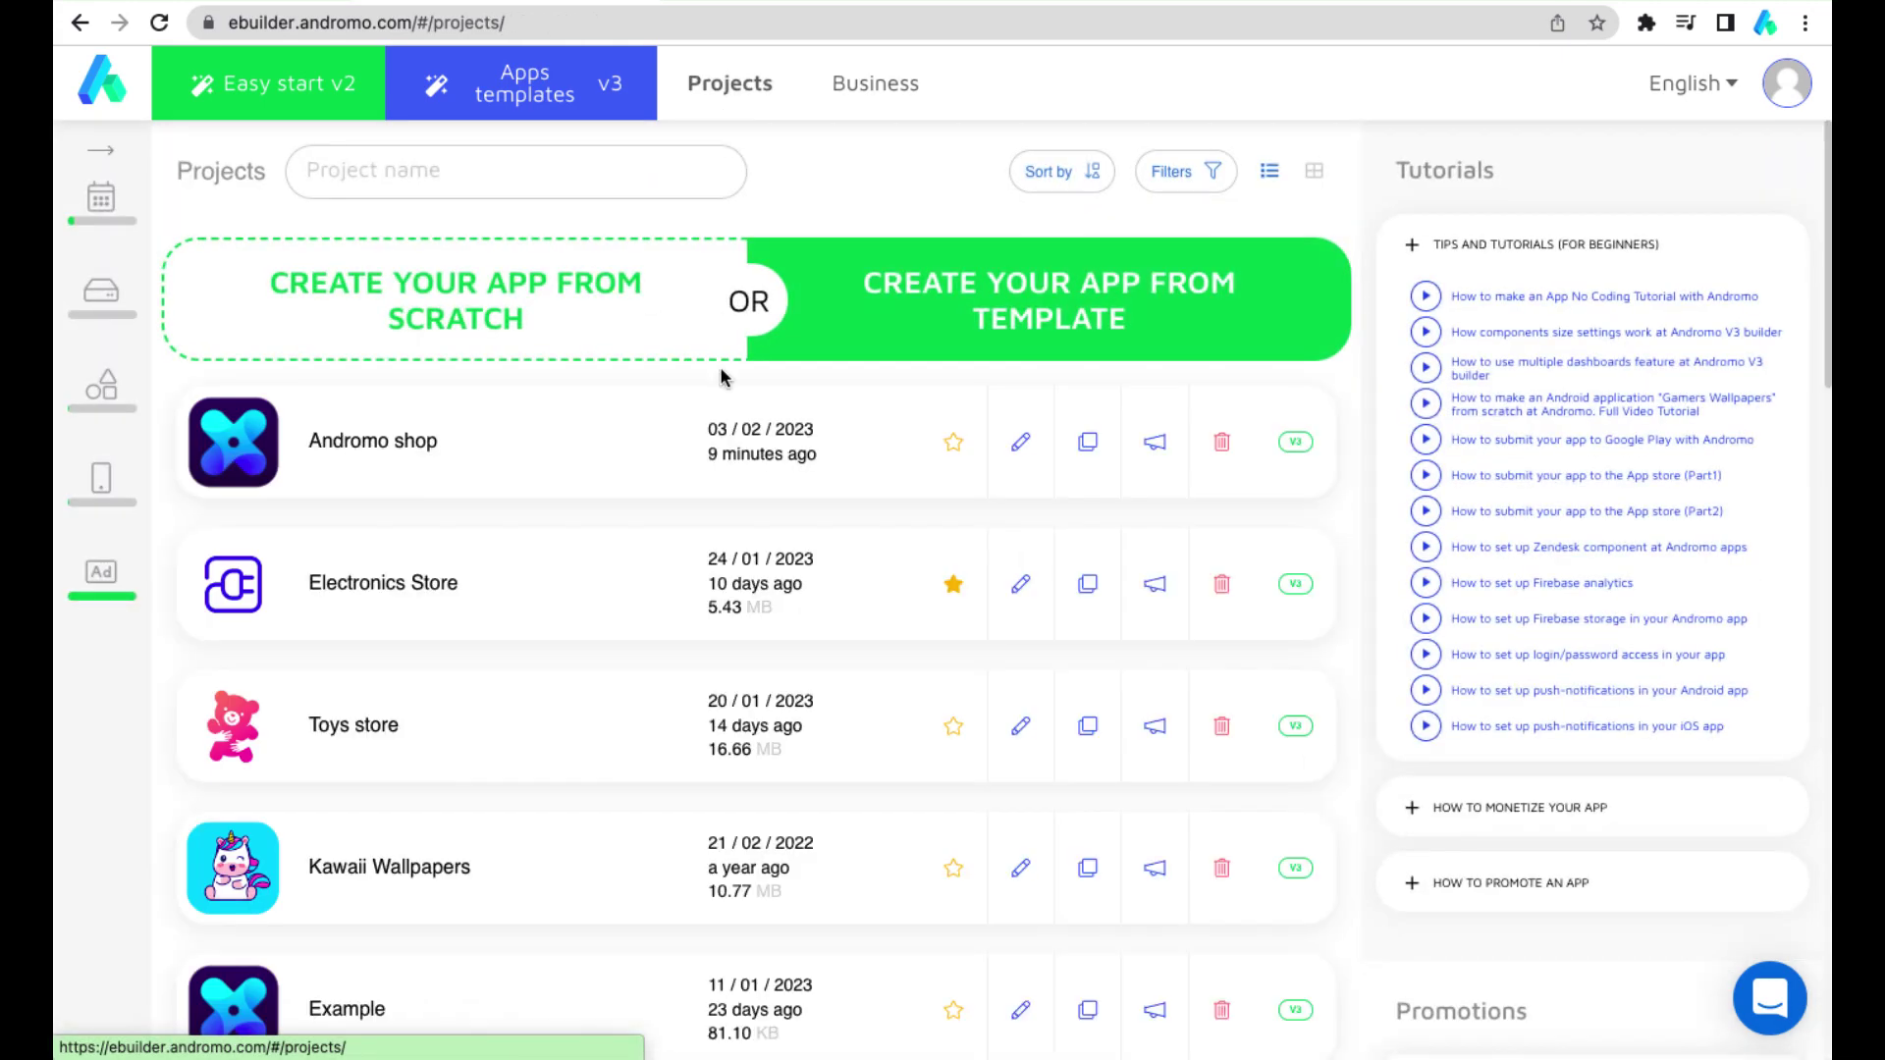
{"action": "left_click", "coordinate": [436, 85]}
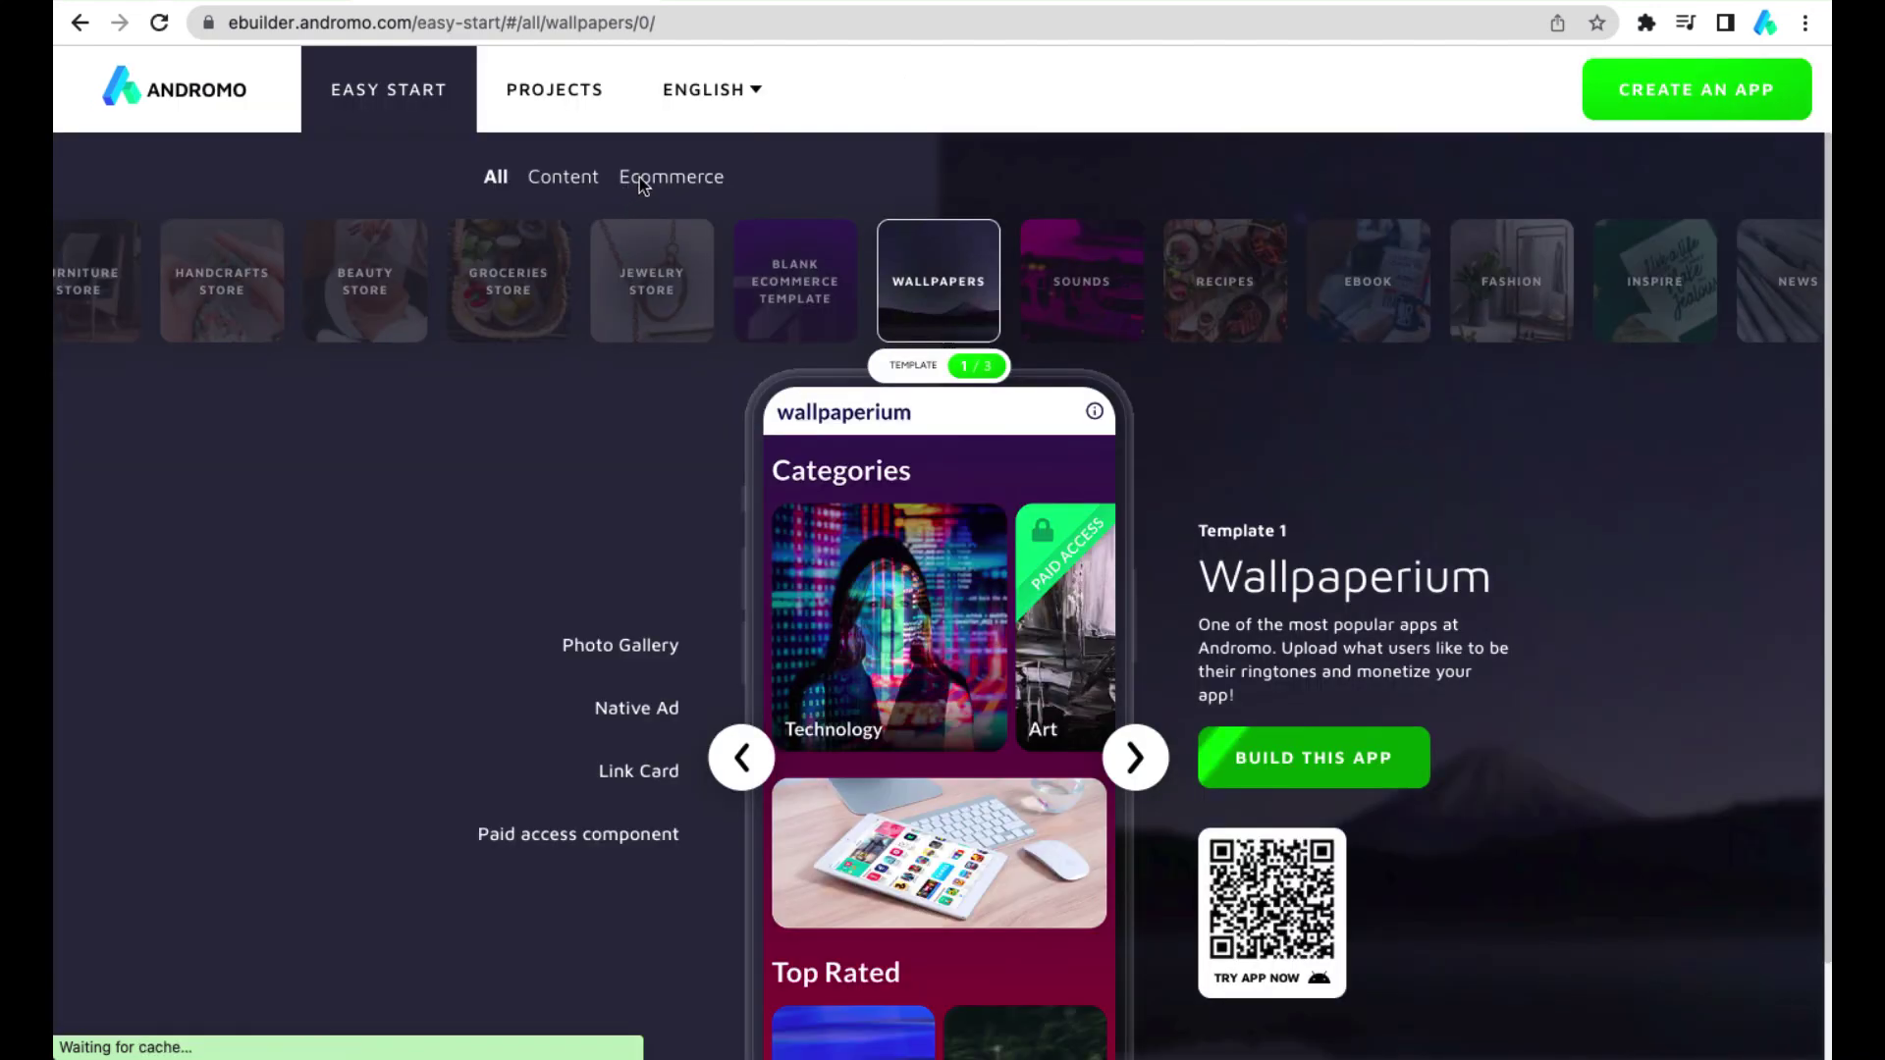
{"action": "left_click", "coordinate": [667, 176]}
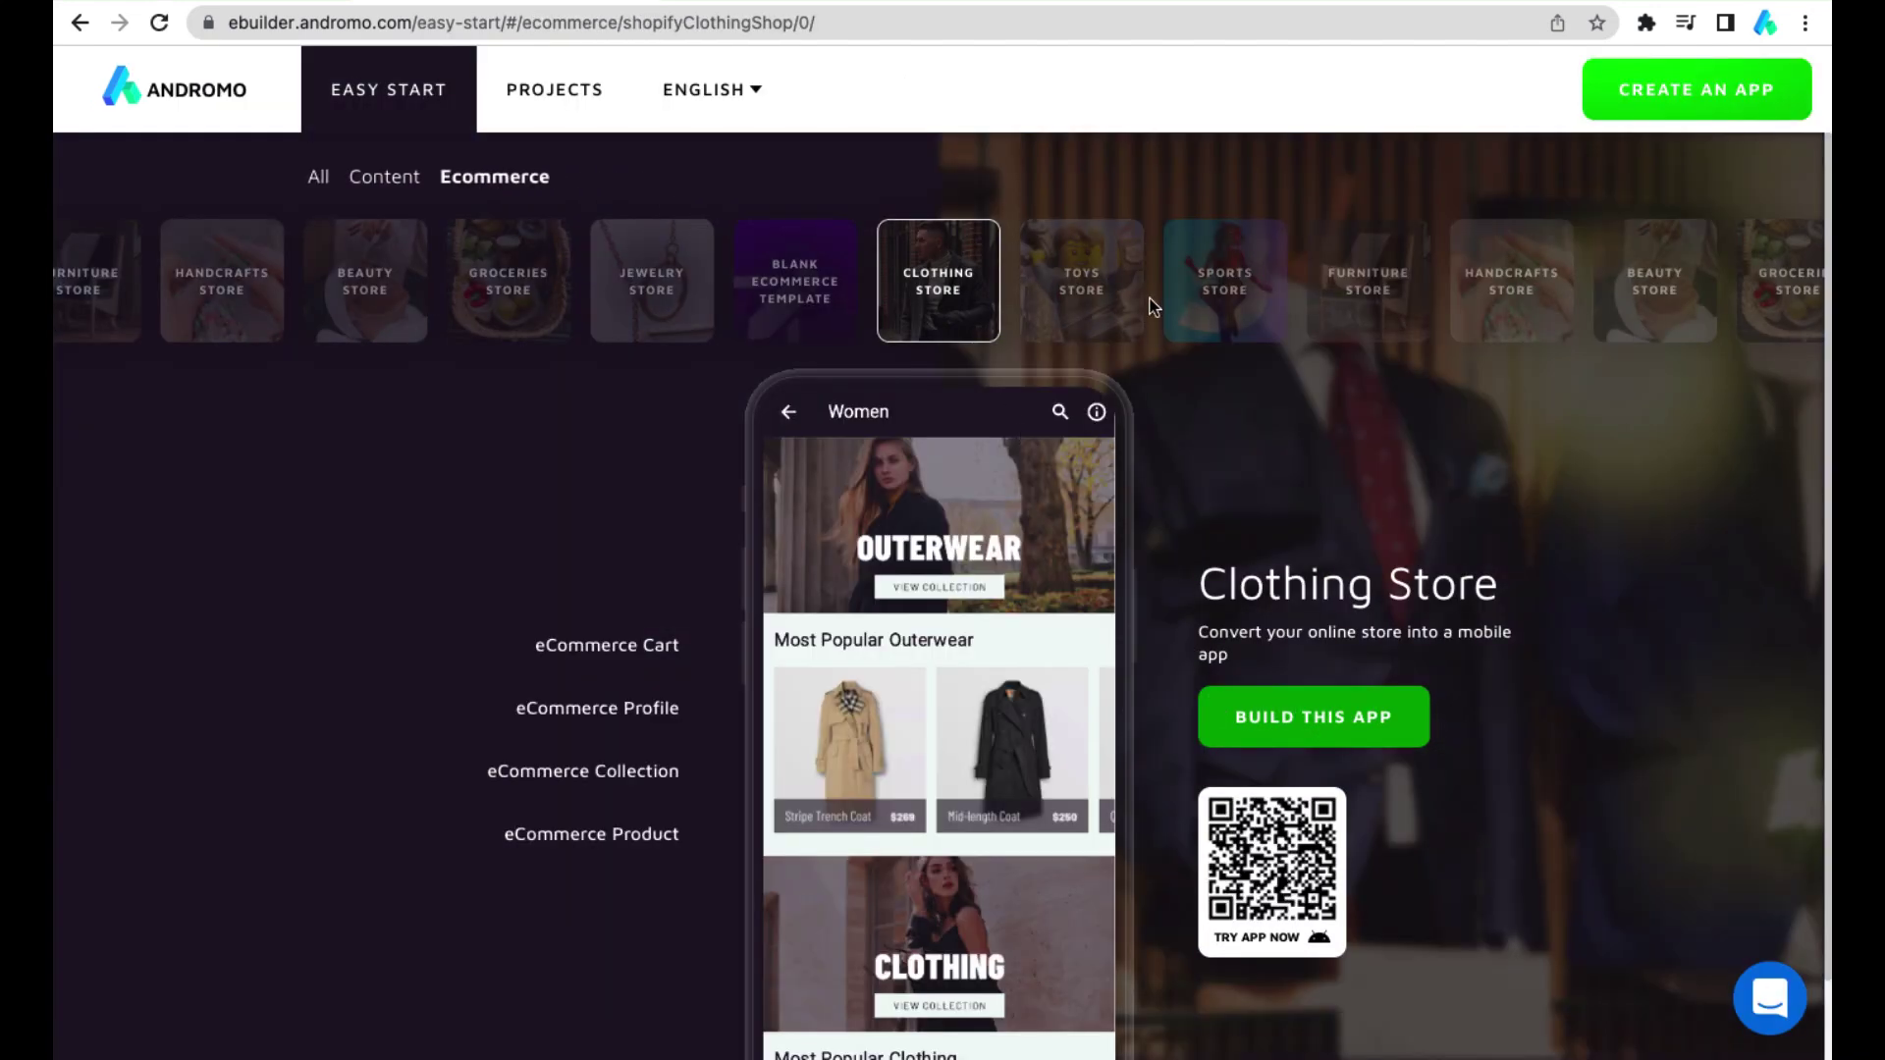
{"action": "left_click", "coordinate": [1201, 317]}
{"action": "scroll", "coordinate": [1151, 557], "scroll_direction": "down", "scroll_amount": 1}
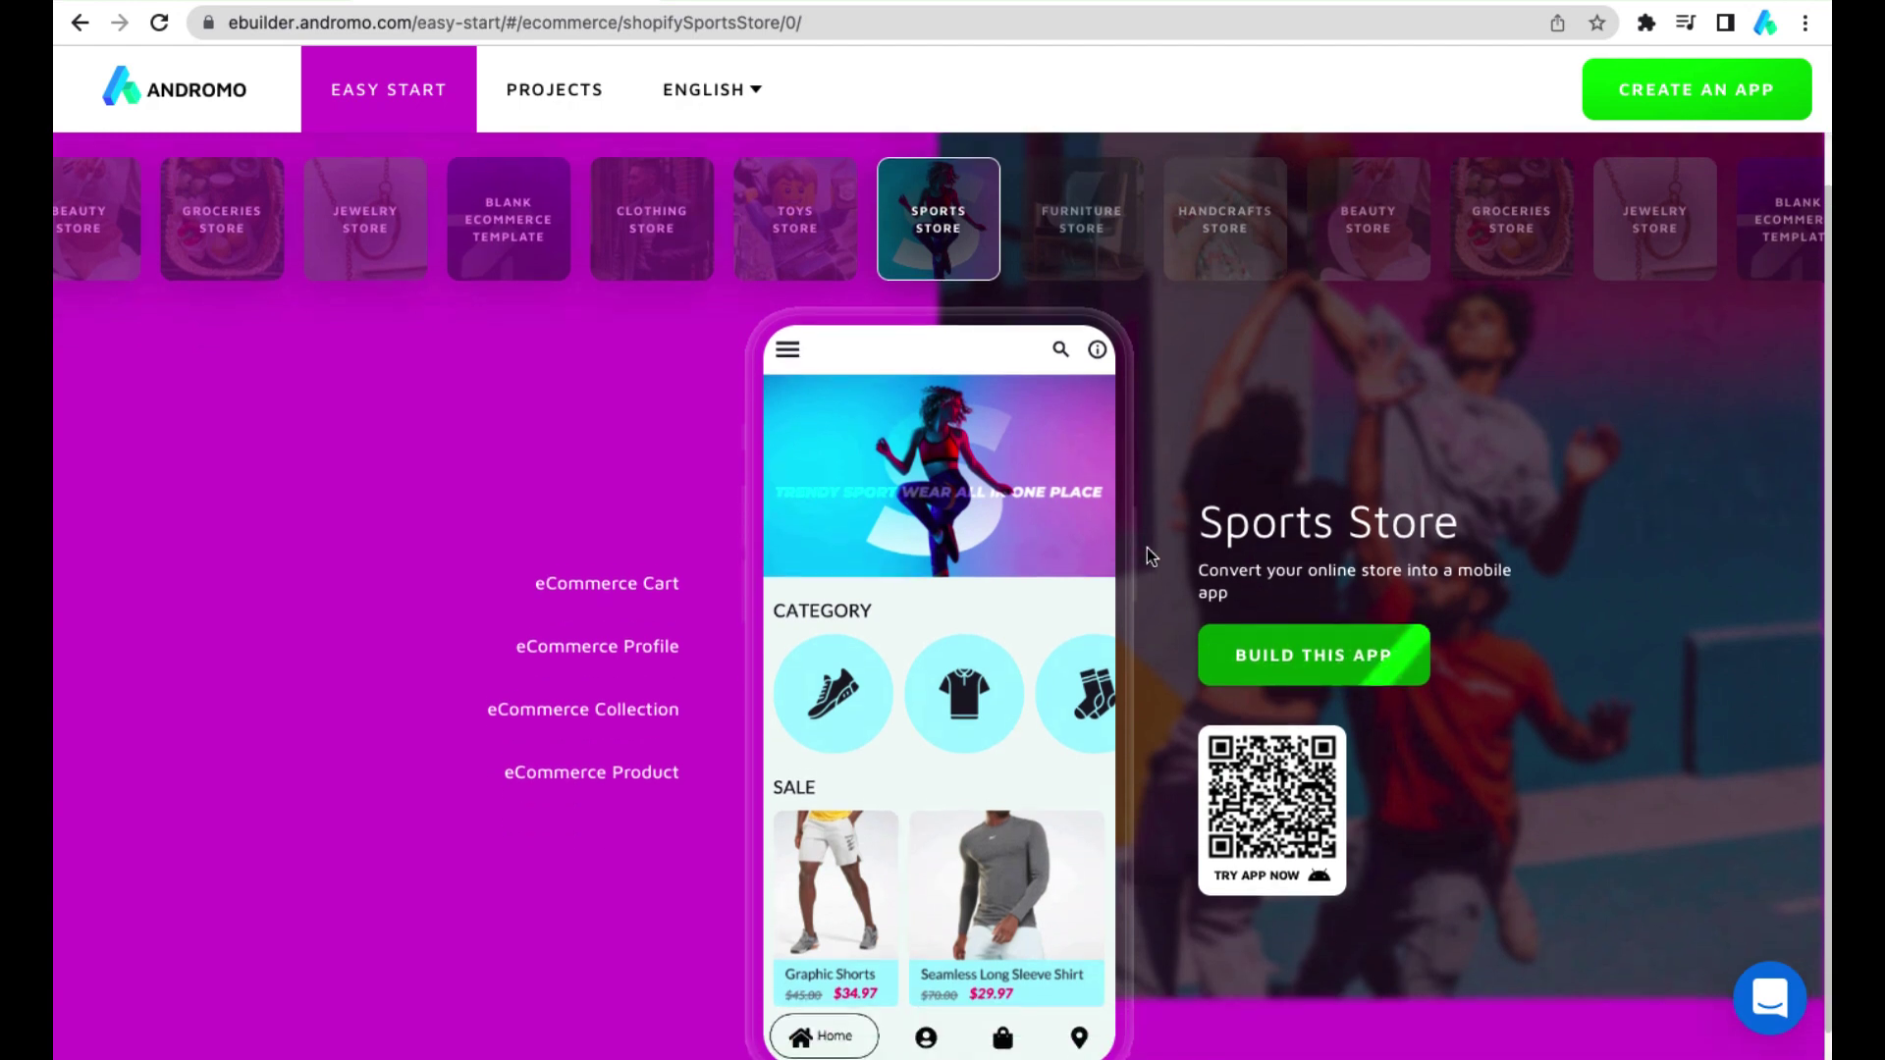
{"action": "scroll", "coordinate": [1148, 548], "scroll_direction": "up", "scroll_amount": 1}
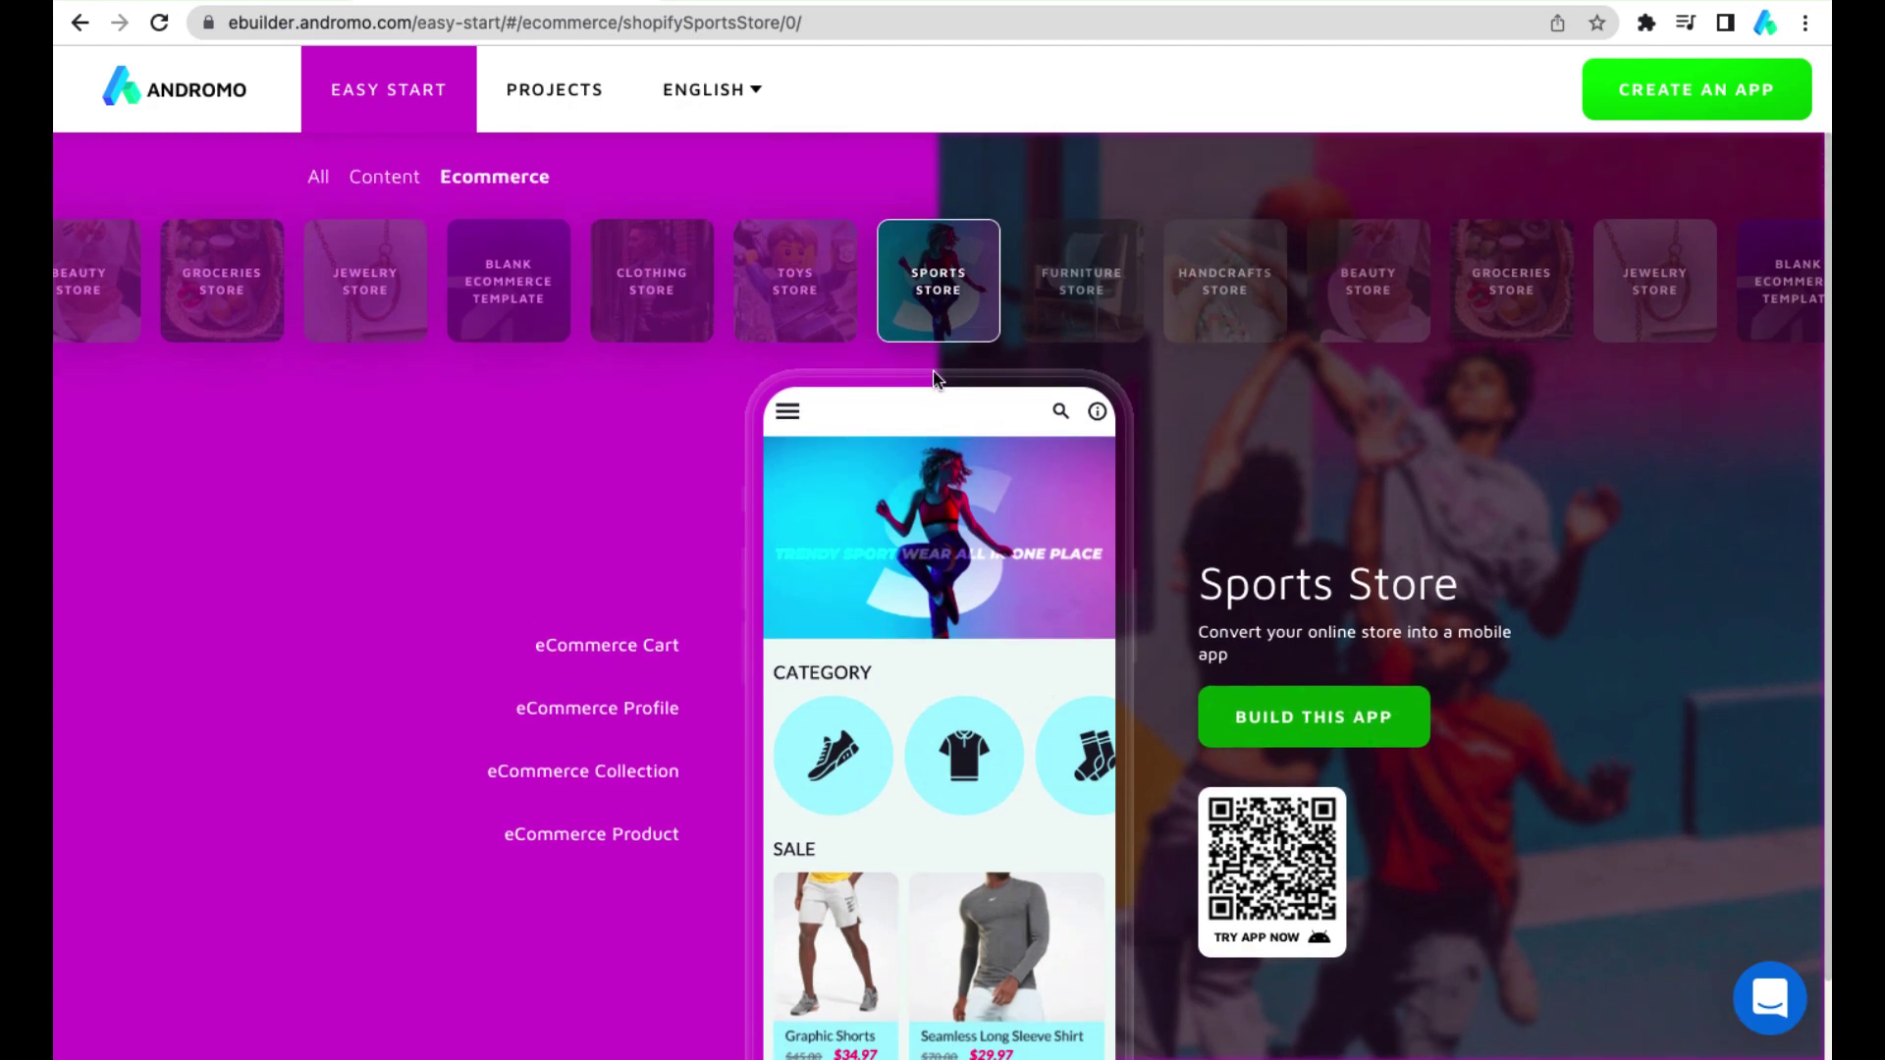
{"action": "left_click", "coordinate": [1255, 716]}
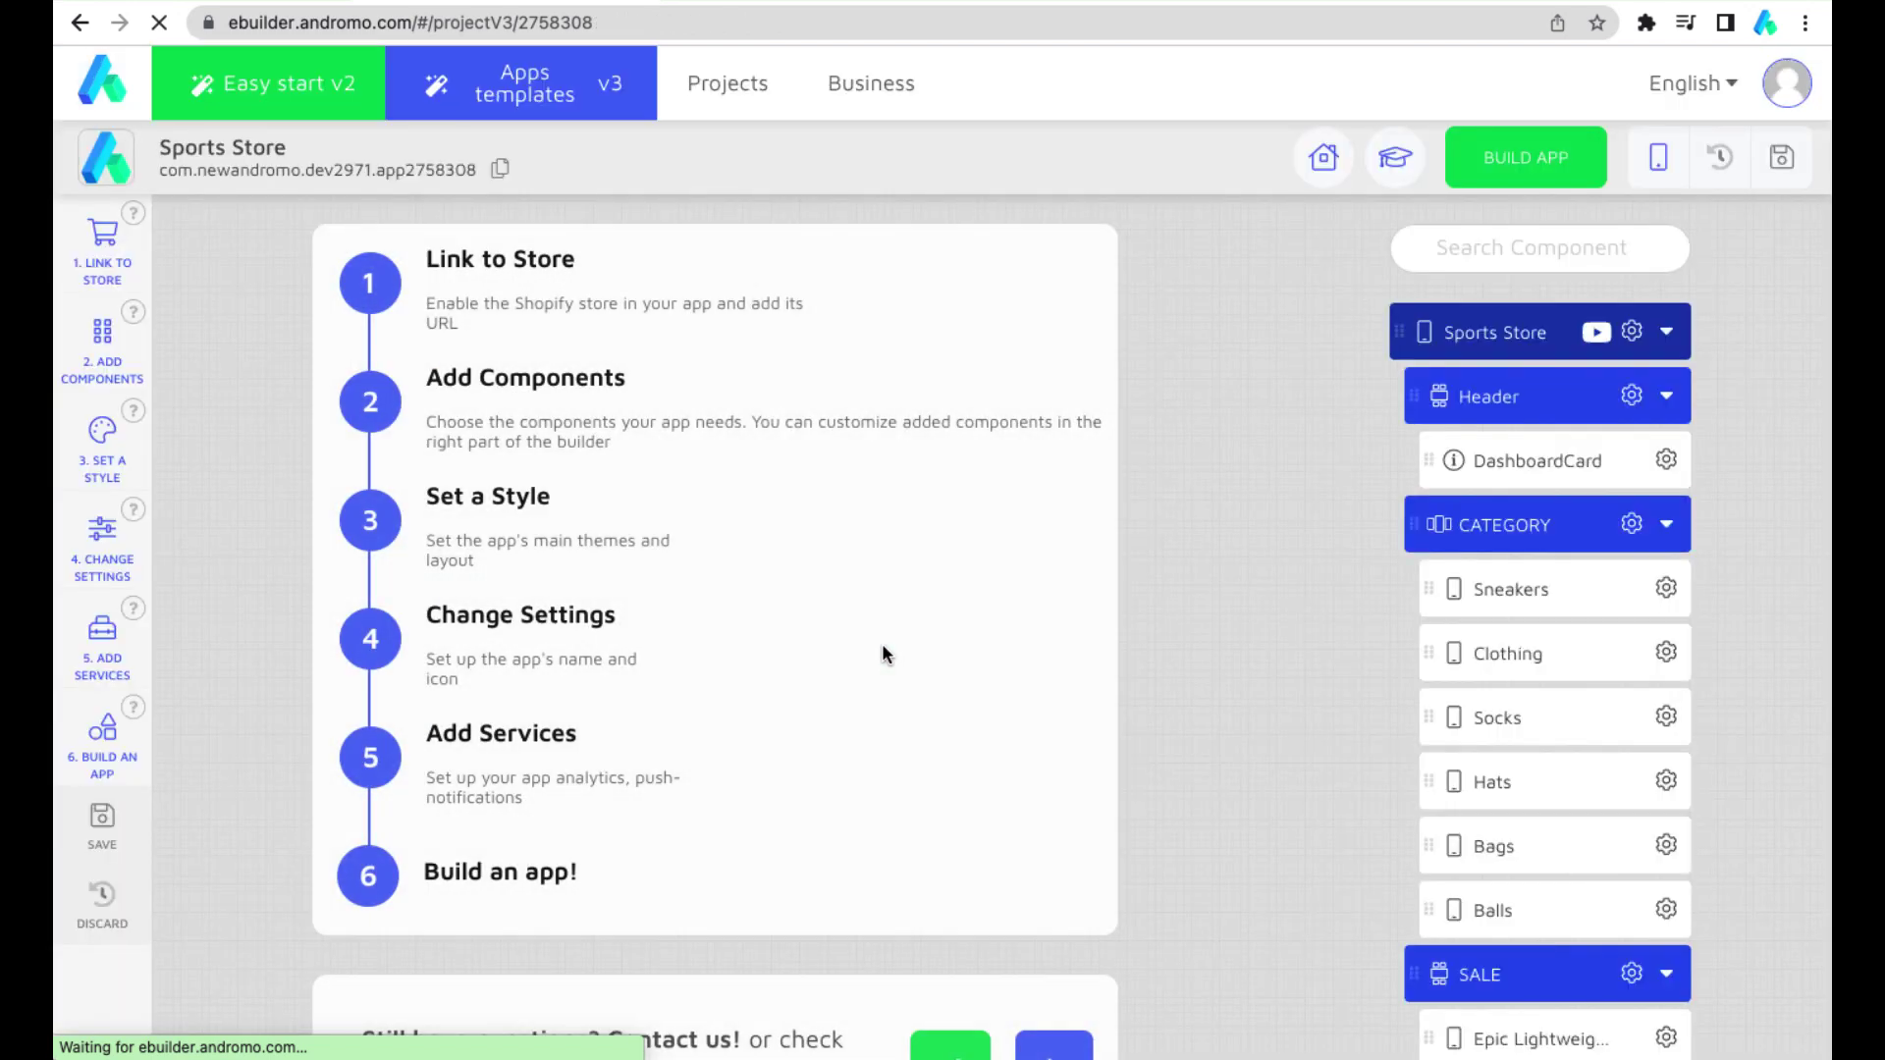
{"action": "scroll", "coordinate": [1217, 471], "scroll_direction": "down", "scroll_amount": 1}
{"action": "left_click", "coordinate": [1182, 454]}
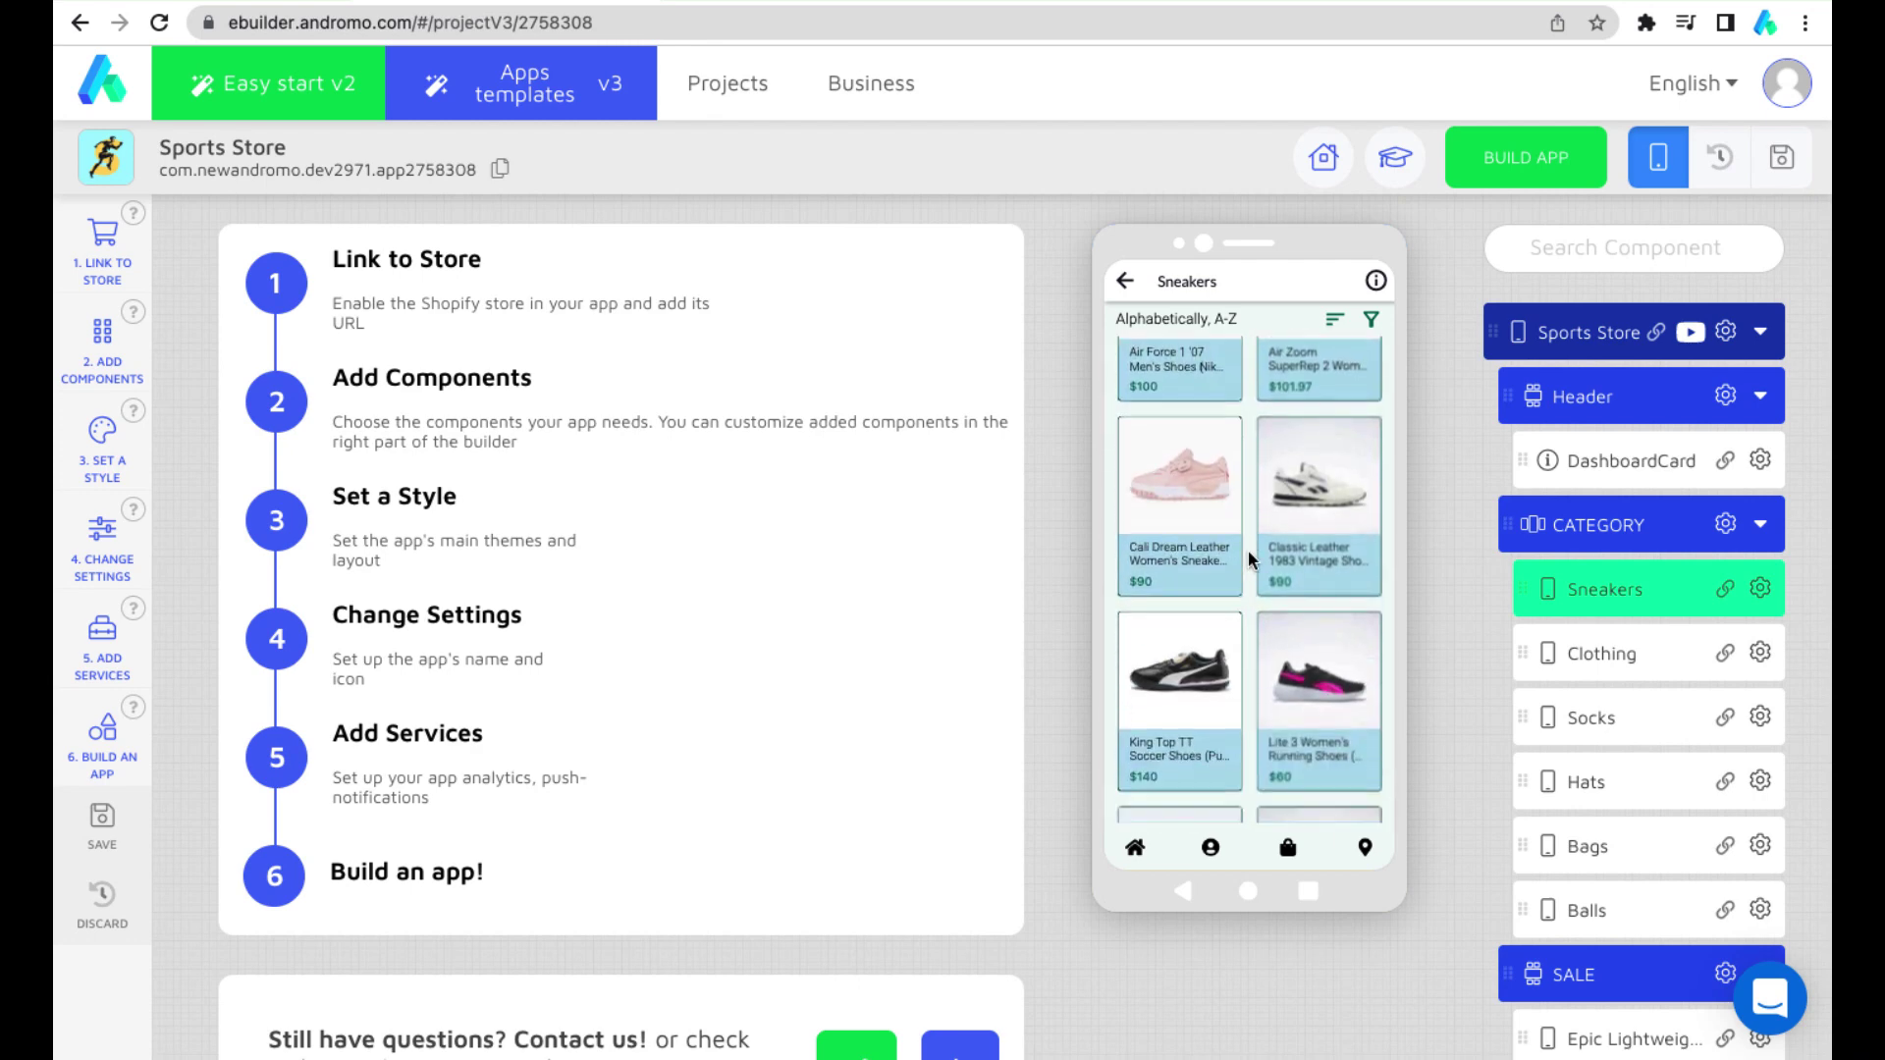
{"action": "scroll", "coordinate": [1260, 537], "scroll_direction": "up", "scroll_amount": 2}
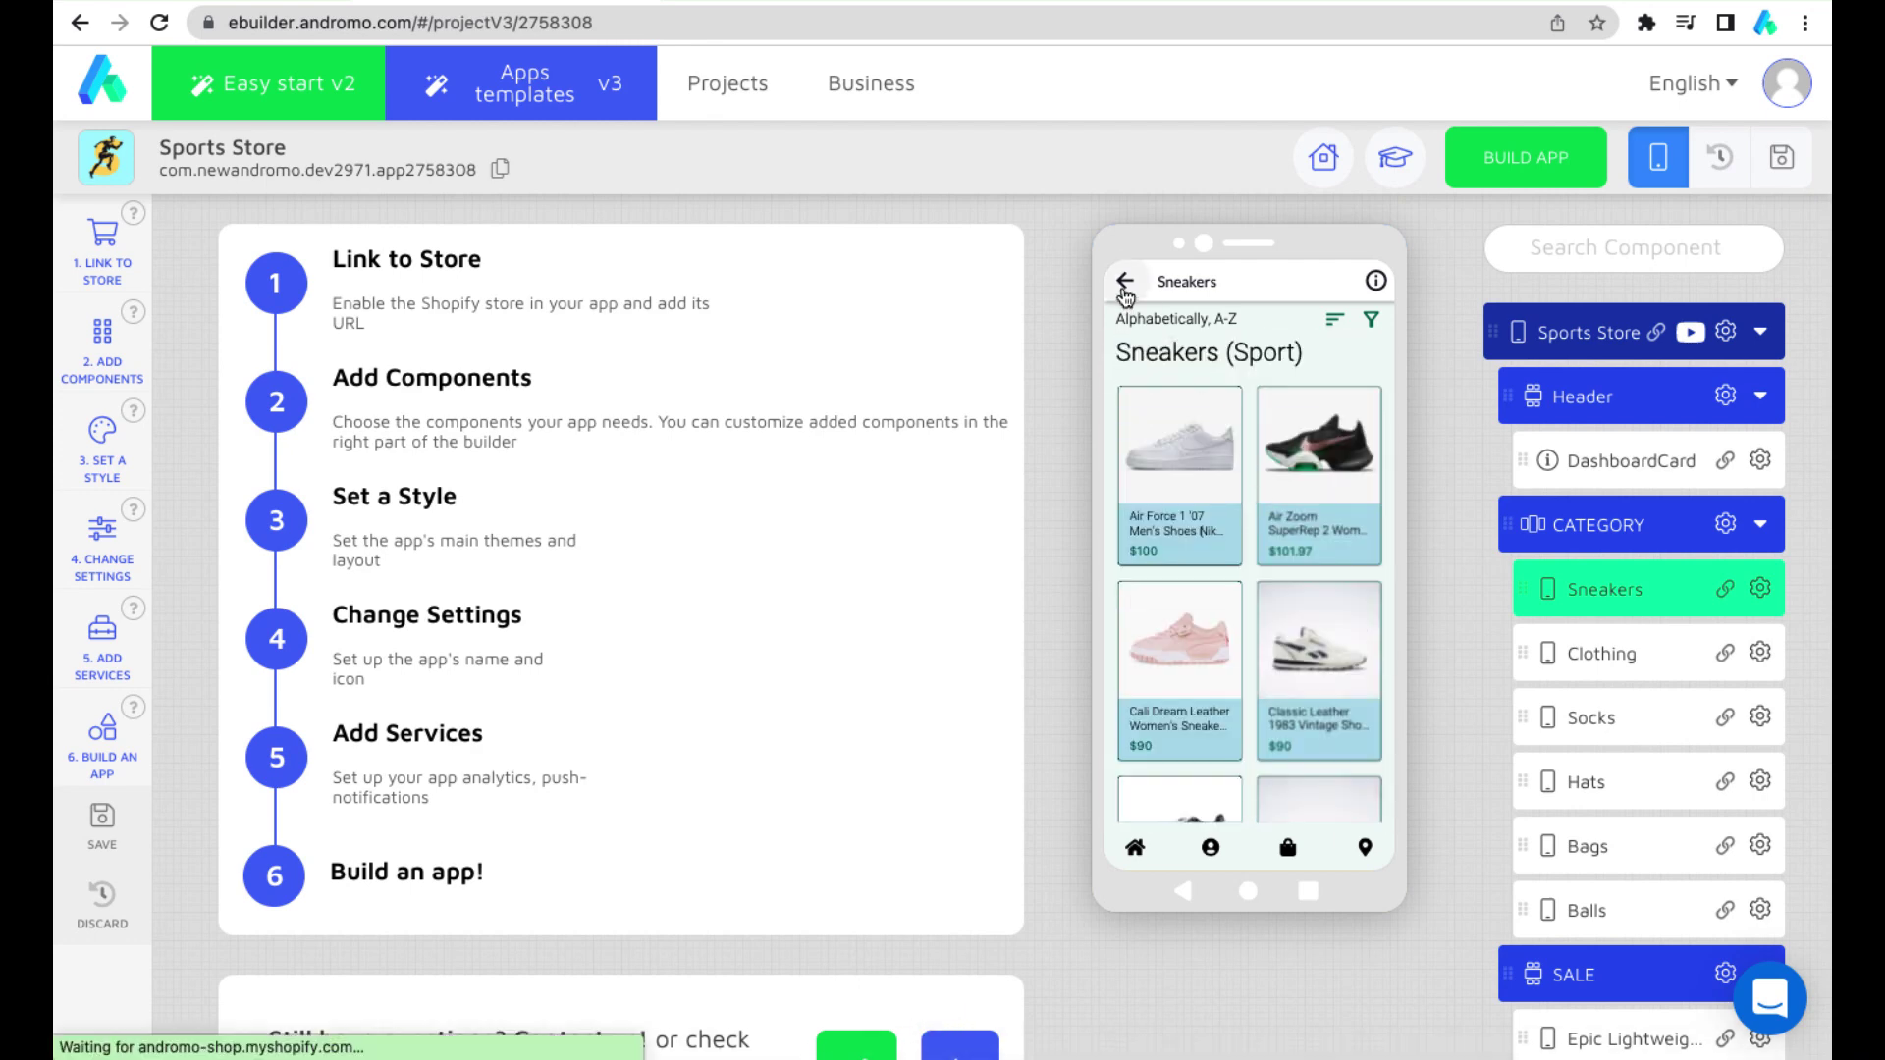
{"action": "left_click", "coordinate": [1125, 286]}
{"action": "left_click", "coordinate": [1251, 484]}
{"action": "scroll", "coordinate": [1240, 588], "scroll_direction": "down", "scroll_amount": 3}
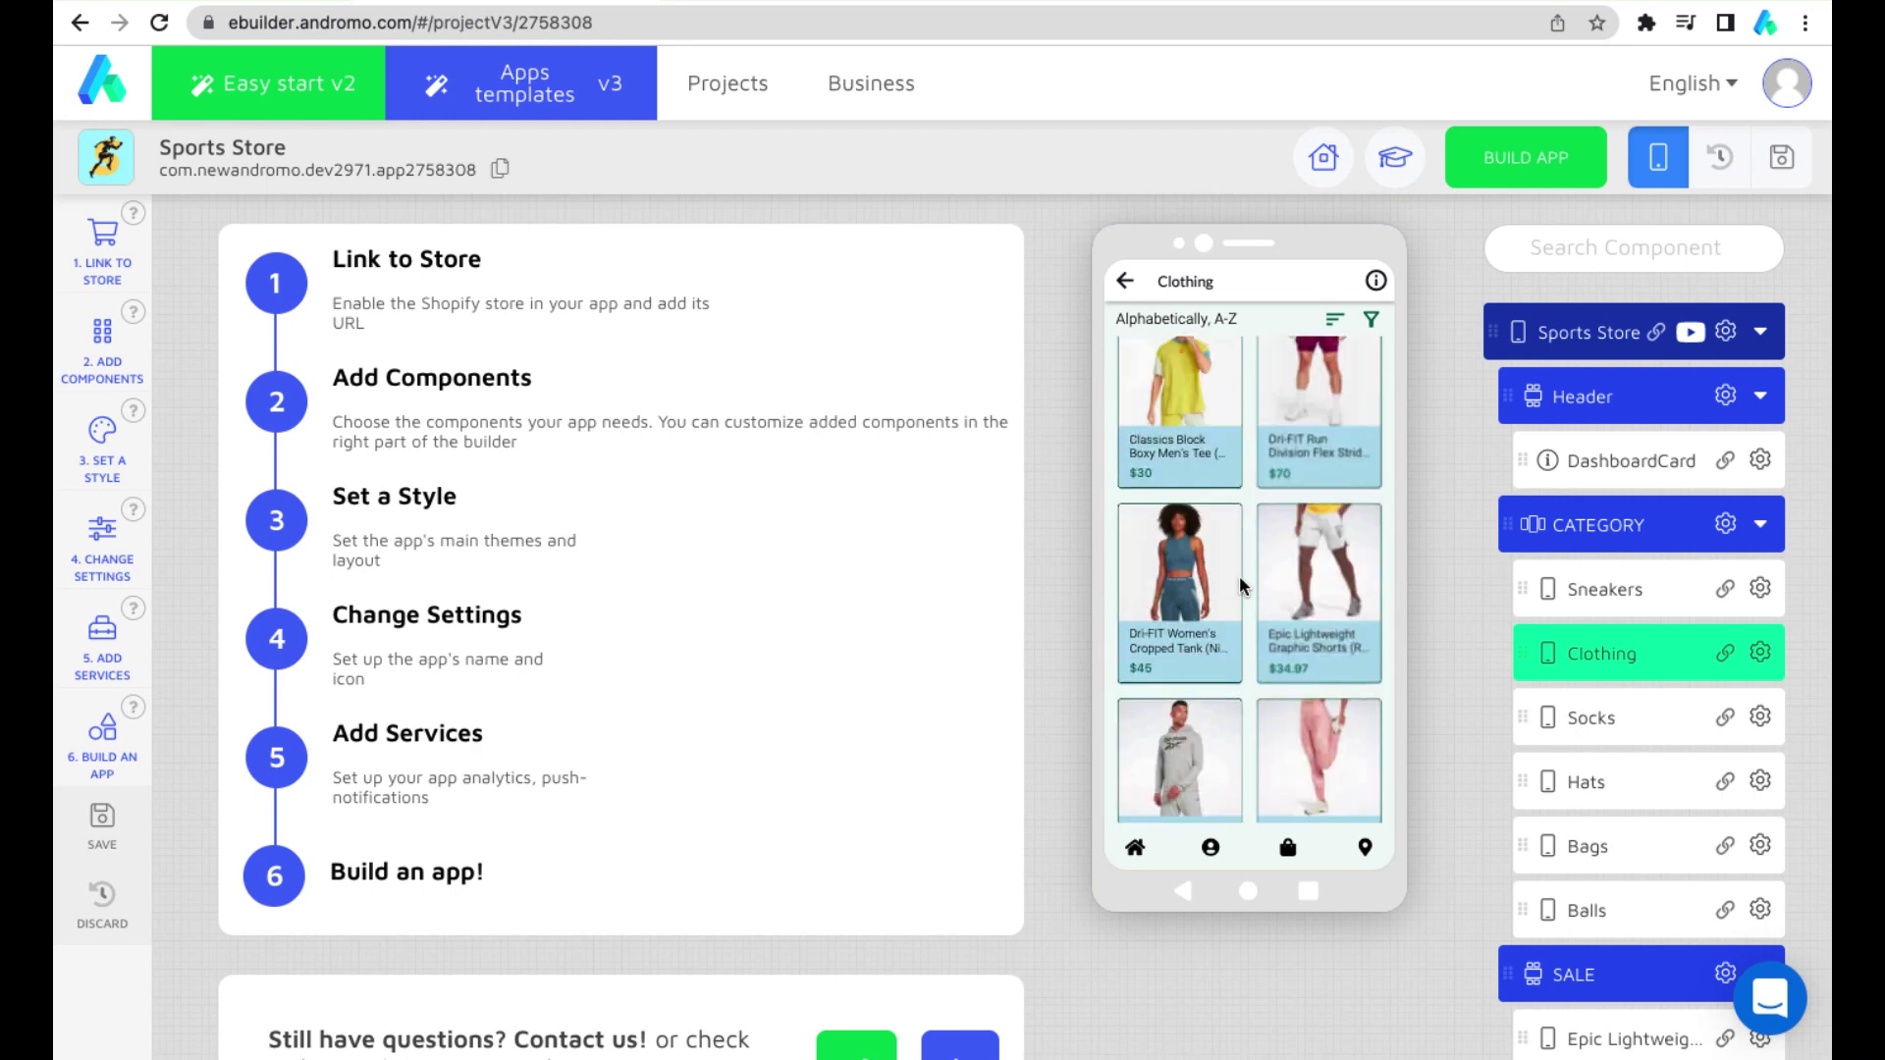
{"action": "scroll", "coordinate": [1241, 587], "scroll_direction": "up", "scroll_amount": 3}
{"action": "left_click", "coordinate": [1125, 280]}
{"action": "left_click", "coordinate": [1186, 600]}
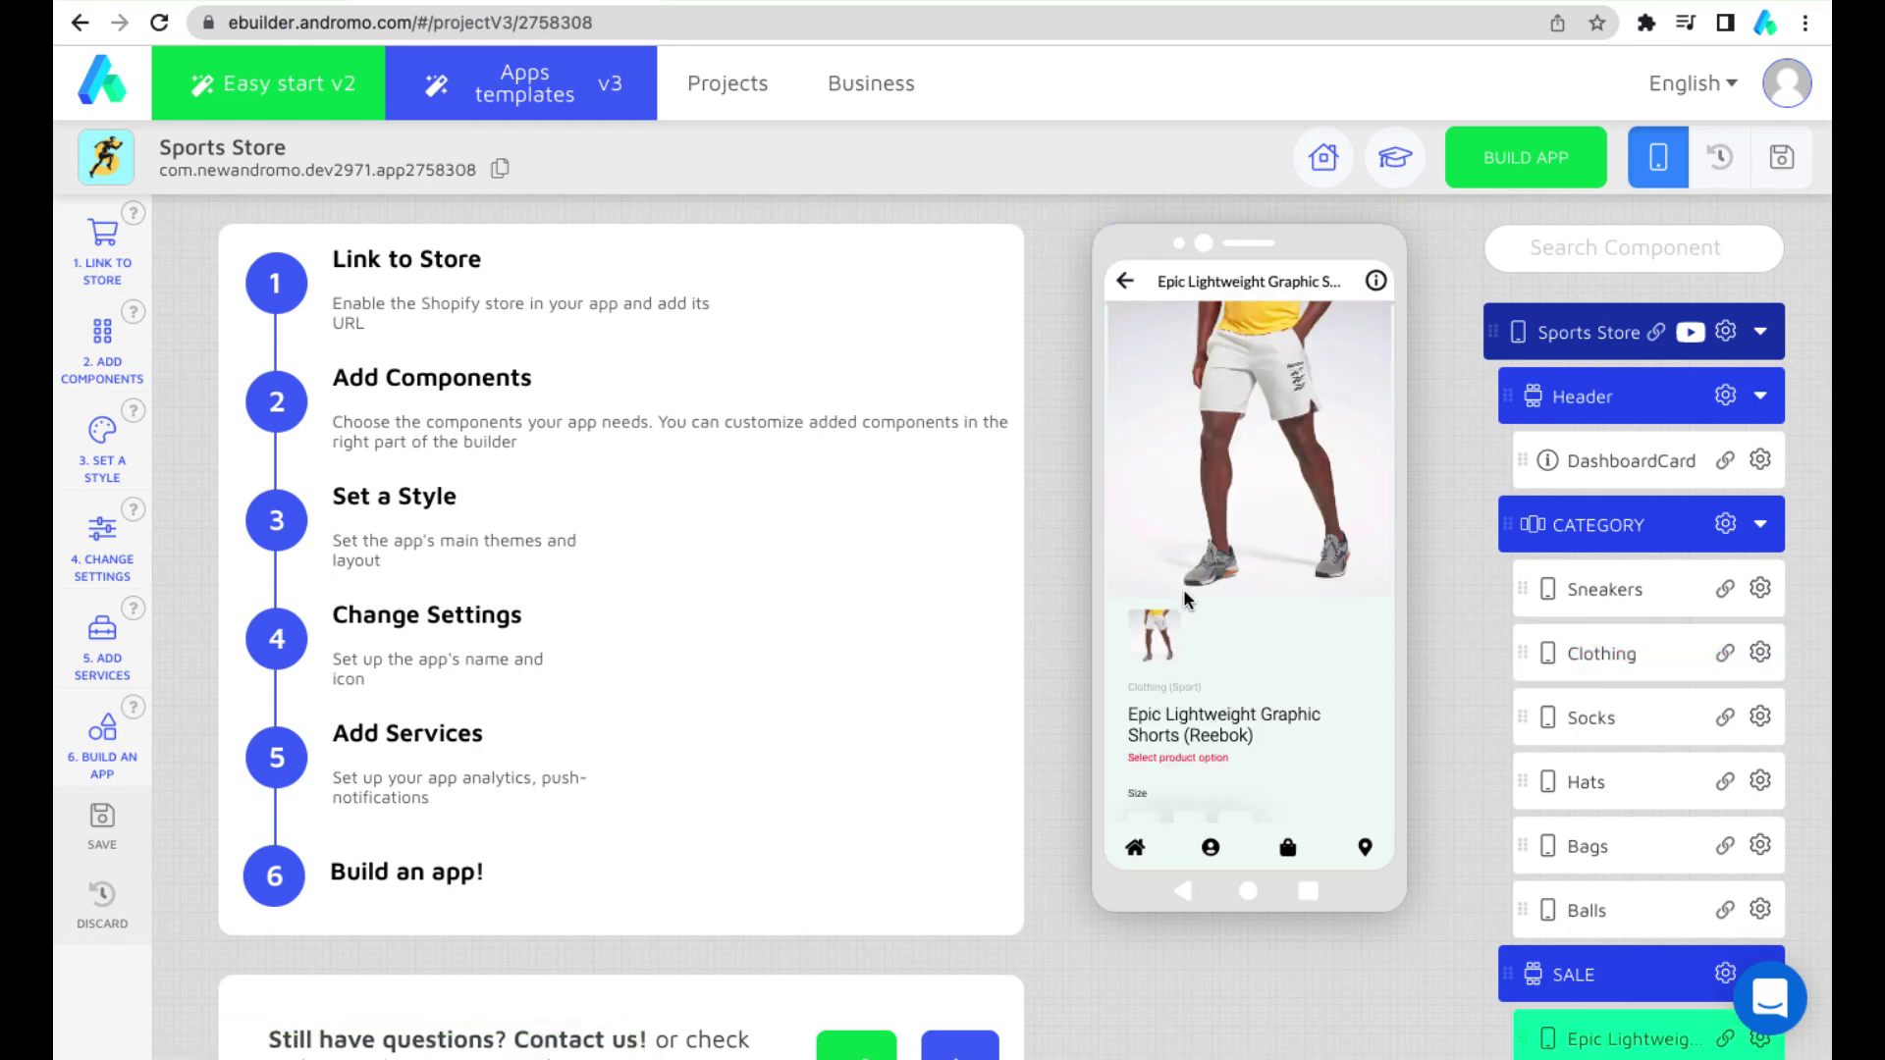
{"action": "left_click", "coordinate": [1125, 282]}
{"action": "scroll", "coordinate": [1238, 559], "scroll_direction": "down", "scroll_amount": 3}
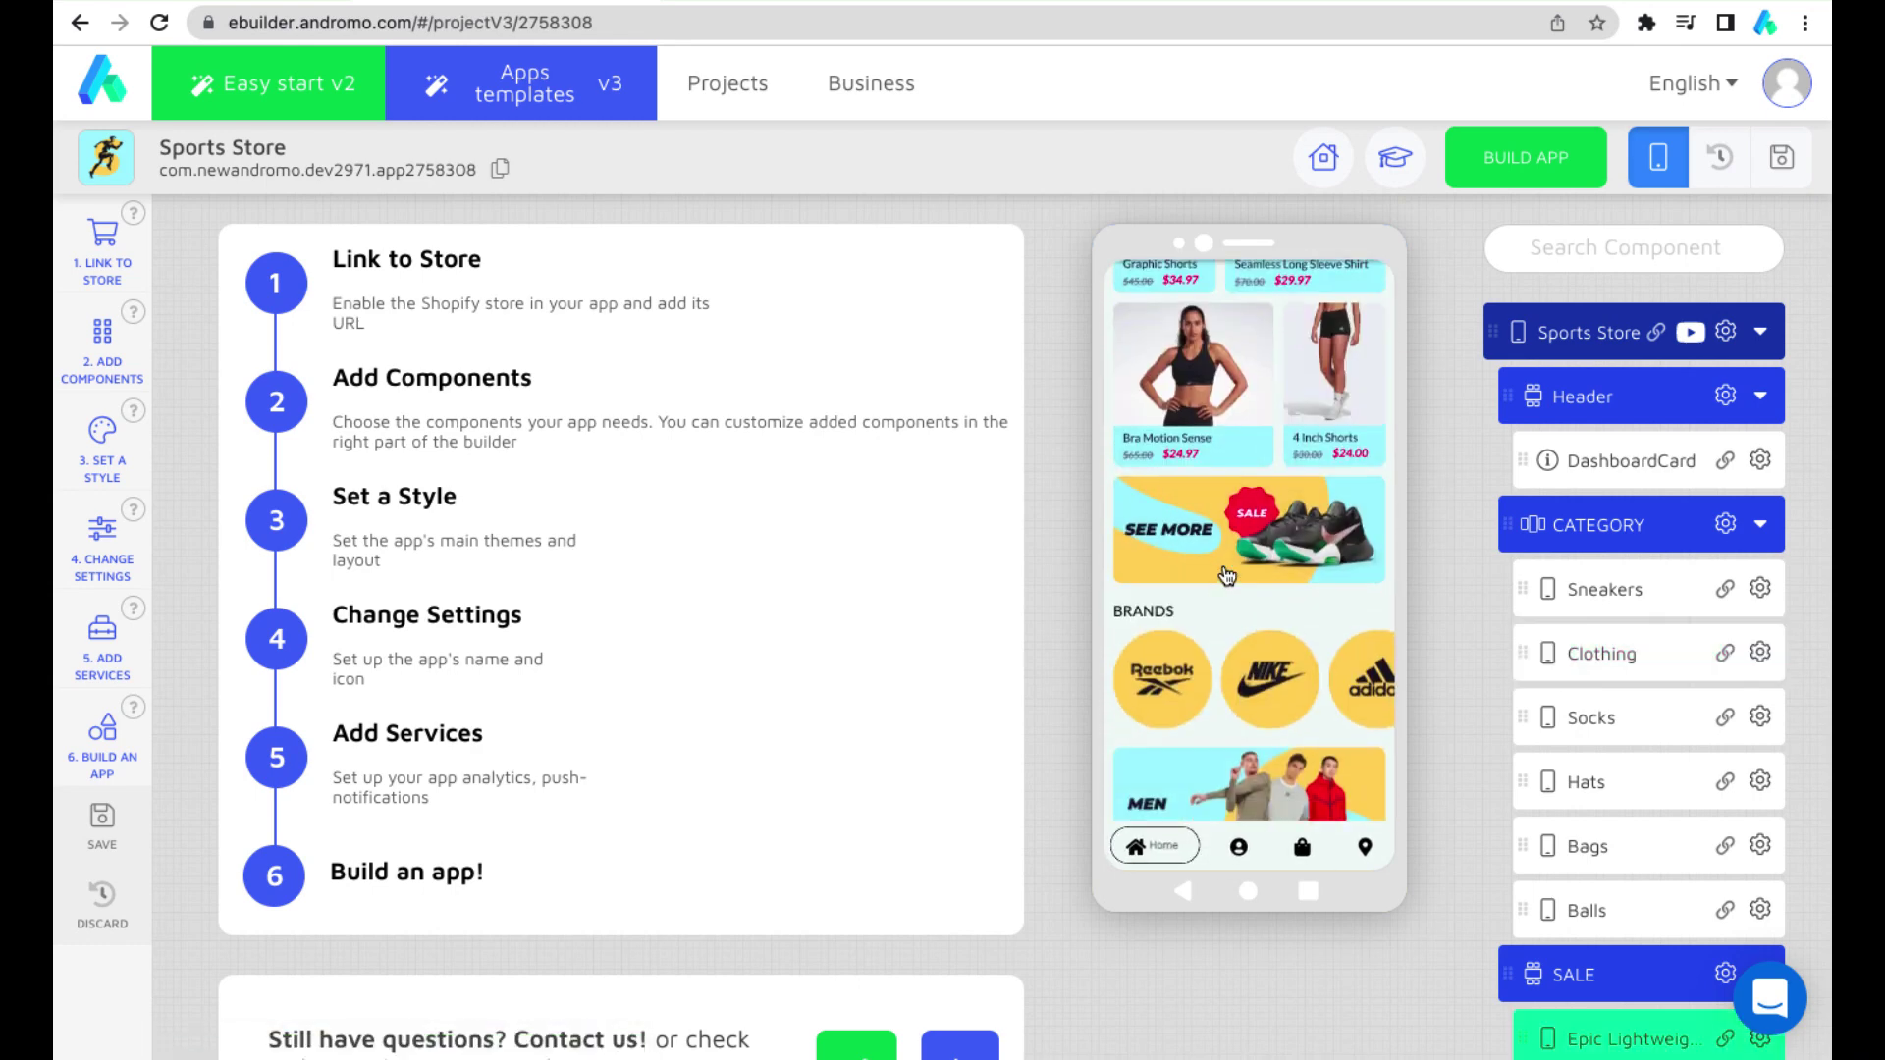
{"action": "left_click", "coordinate": [1234, 560]}
{"action": "left_click", "coordinate": [1127, 282]}
{"action": "scroll", "coordinate": [1179, 589], "scroll_direction": "down", "scroll_amount": 1}
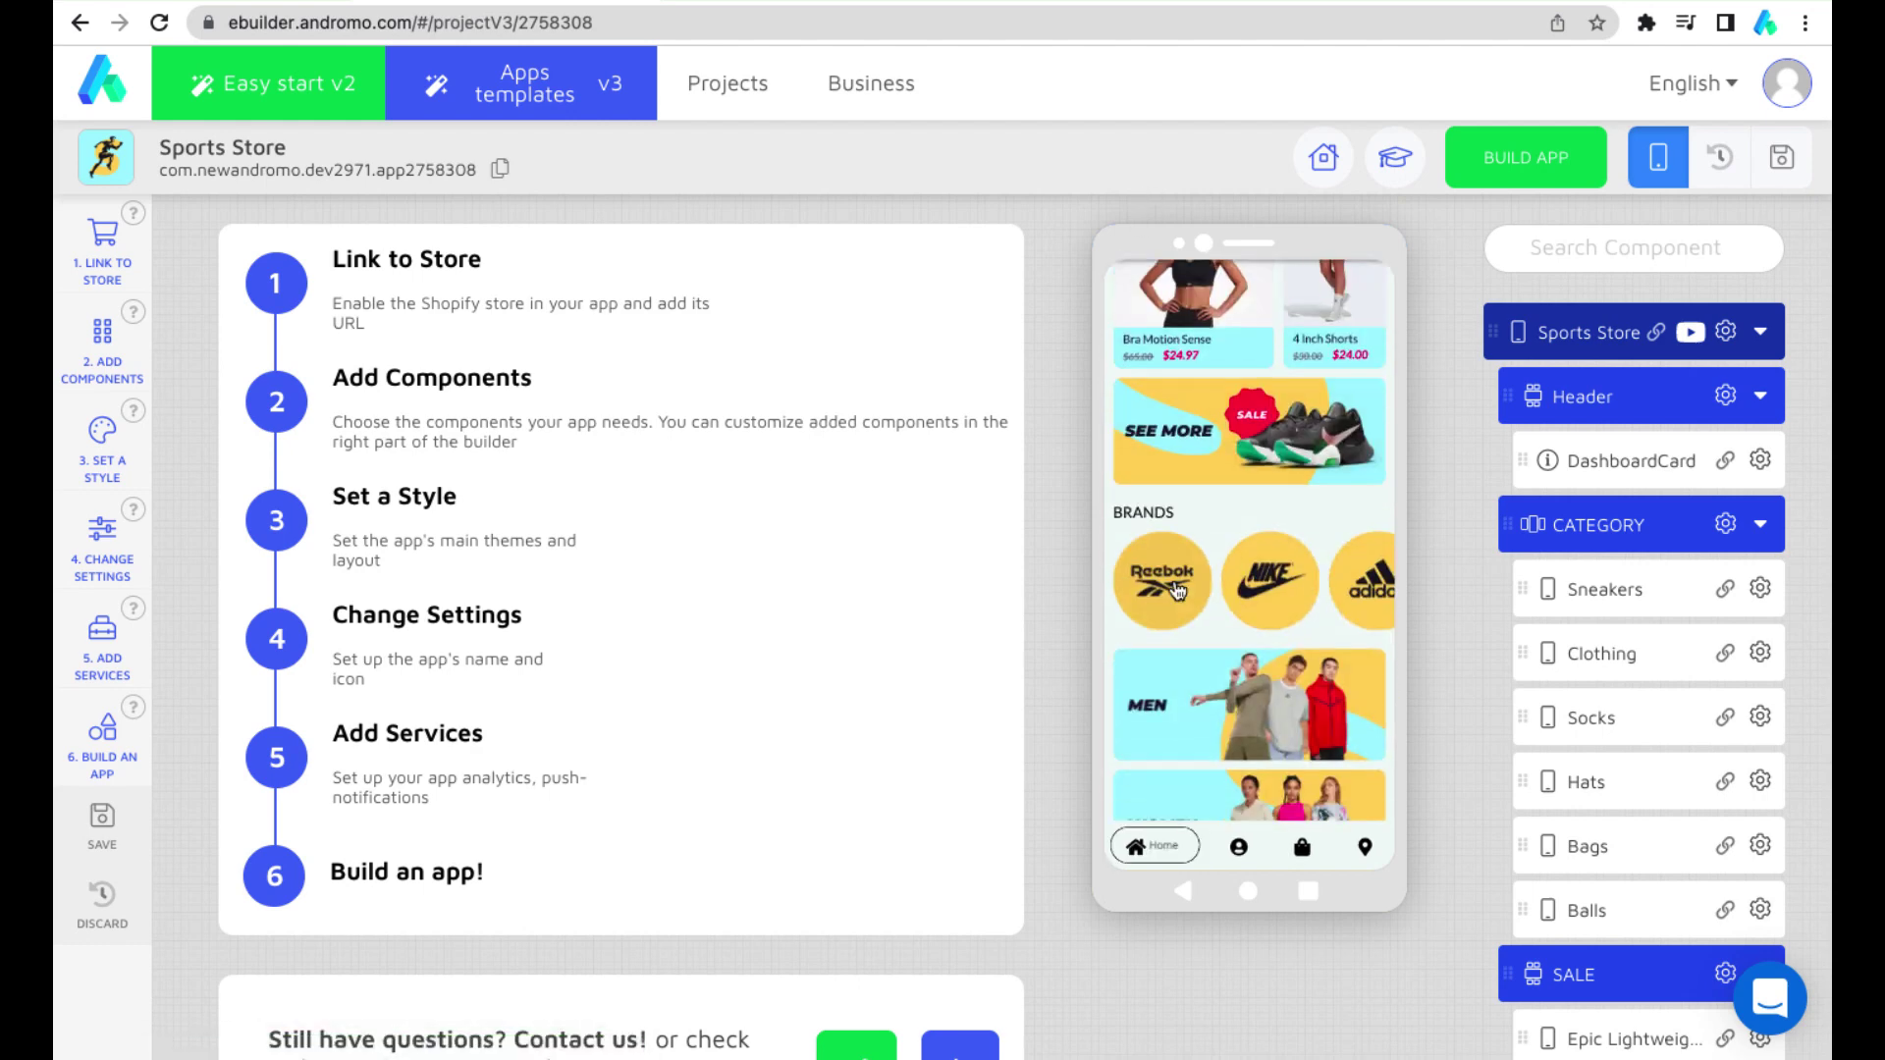
{"action": "left_click", "coordinate": [1173, 589]}
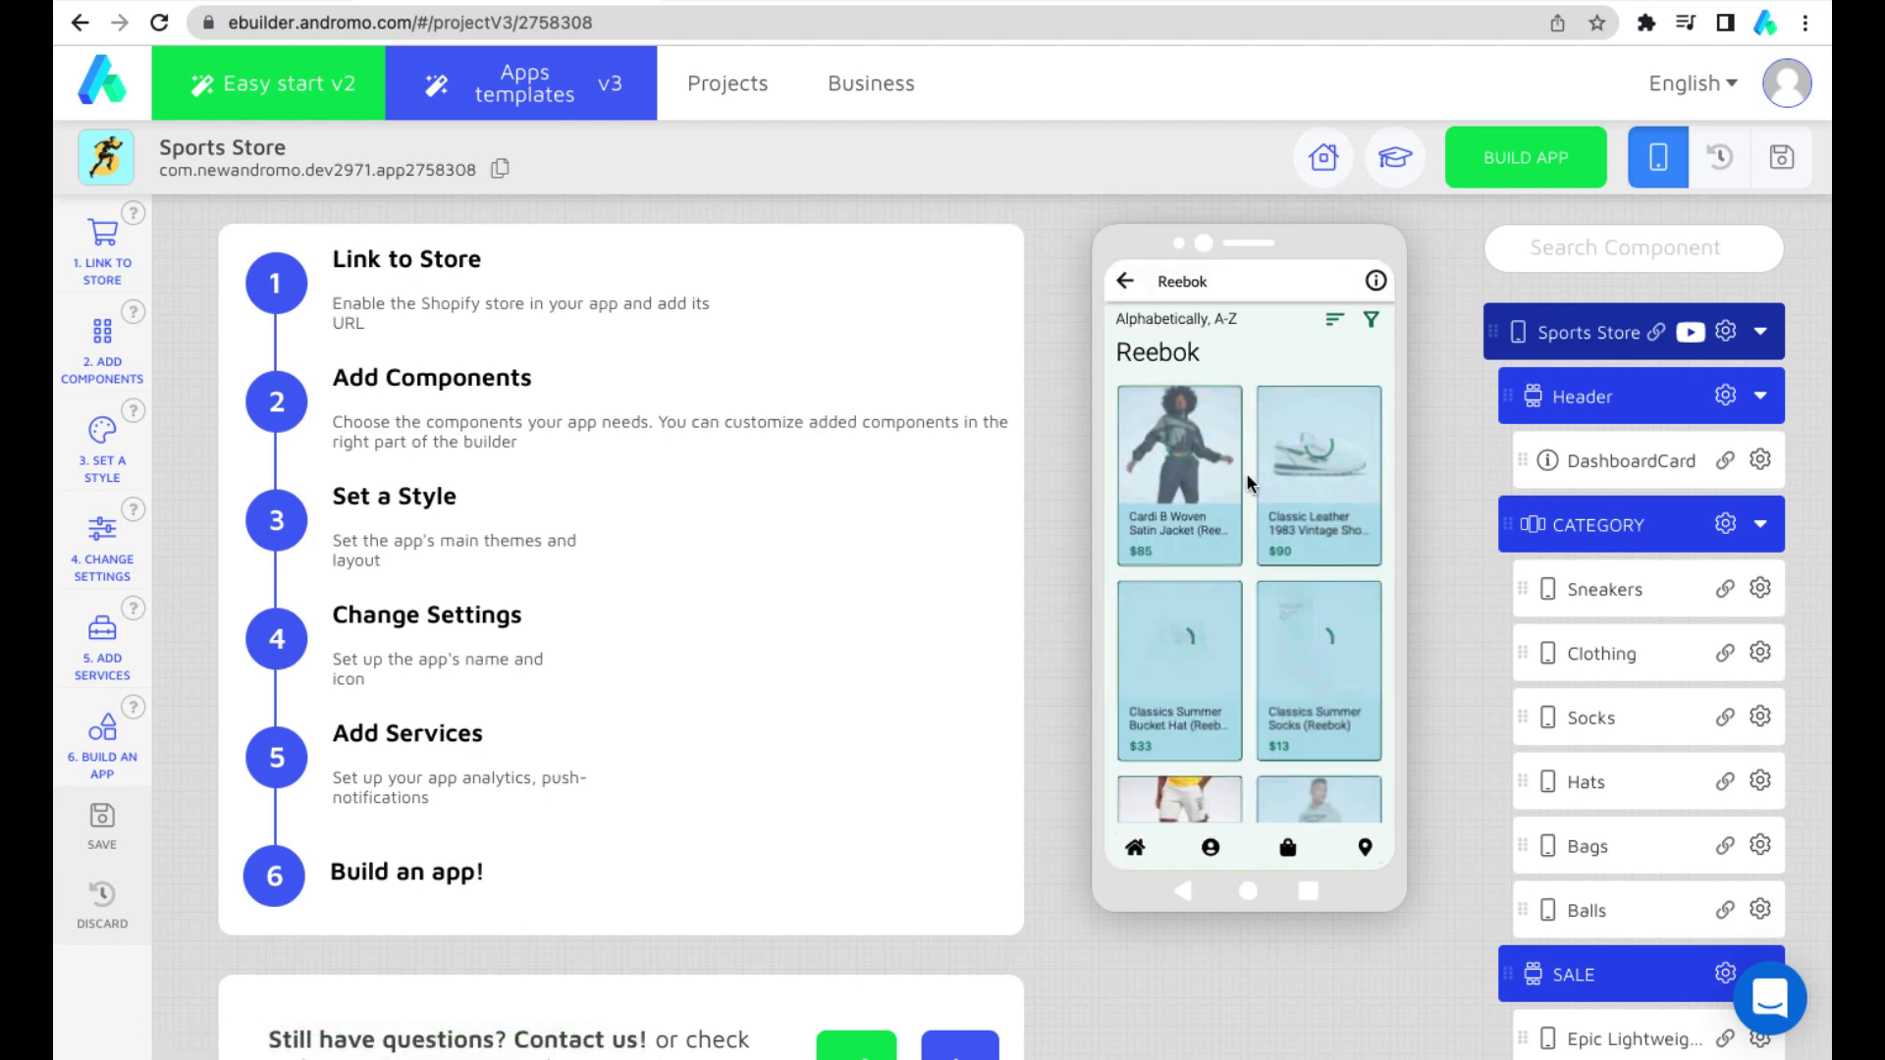
{"action": "left_click", "coordinate": [1123, 281]}
{"action": "scroll", "coordinate": [1191, 559], "scroll_direction": "down", "scroll_amount": 3}
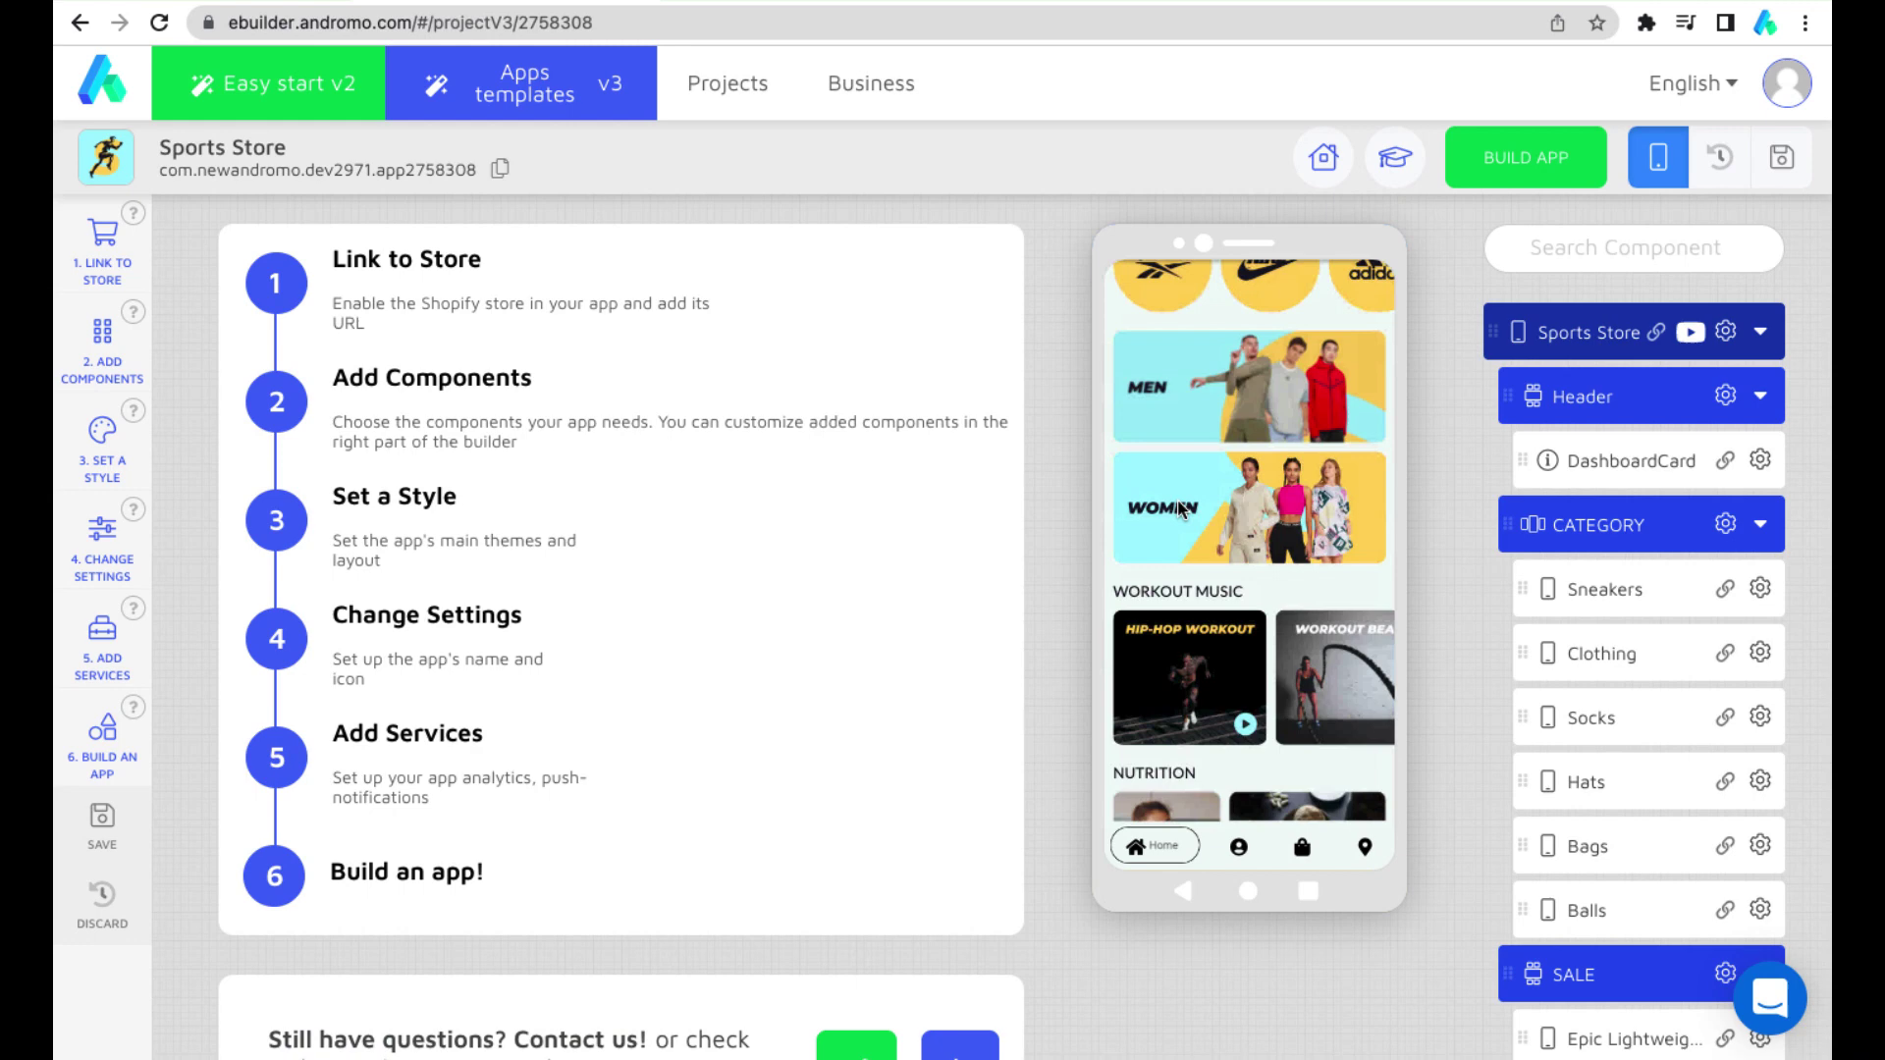
{"action": "scroll", "coordinate": [1191, 560], "scroll_direction": "down", "scroll_amount": 2}
{"action": "scroll", "coordinate": [1190, 560], "scroll_direction": "down", "scroll_amount": 1}
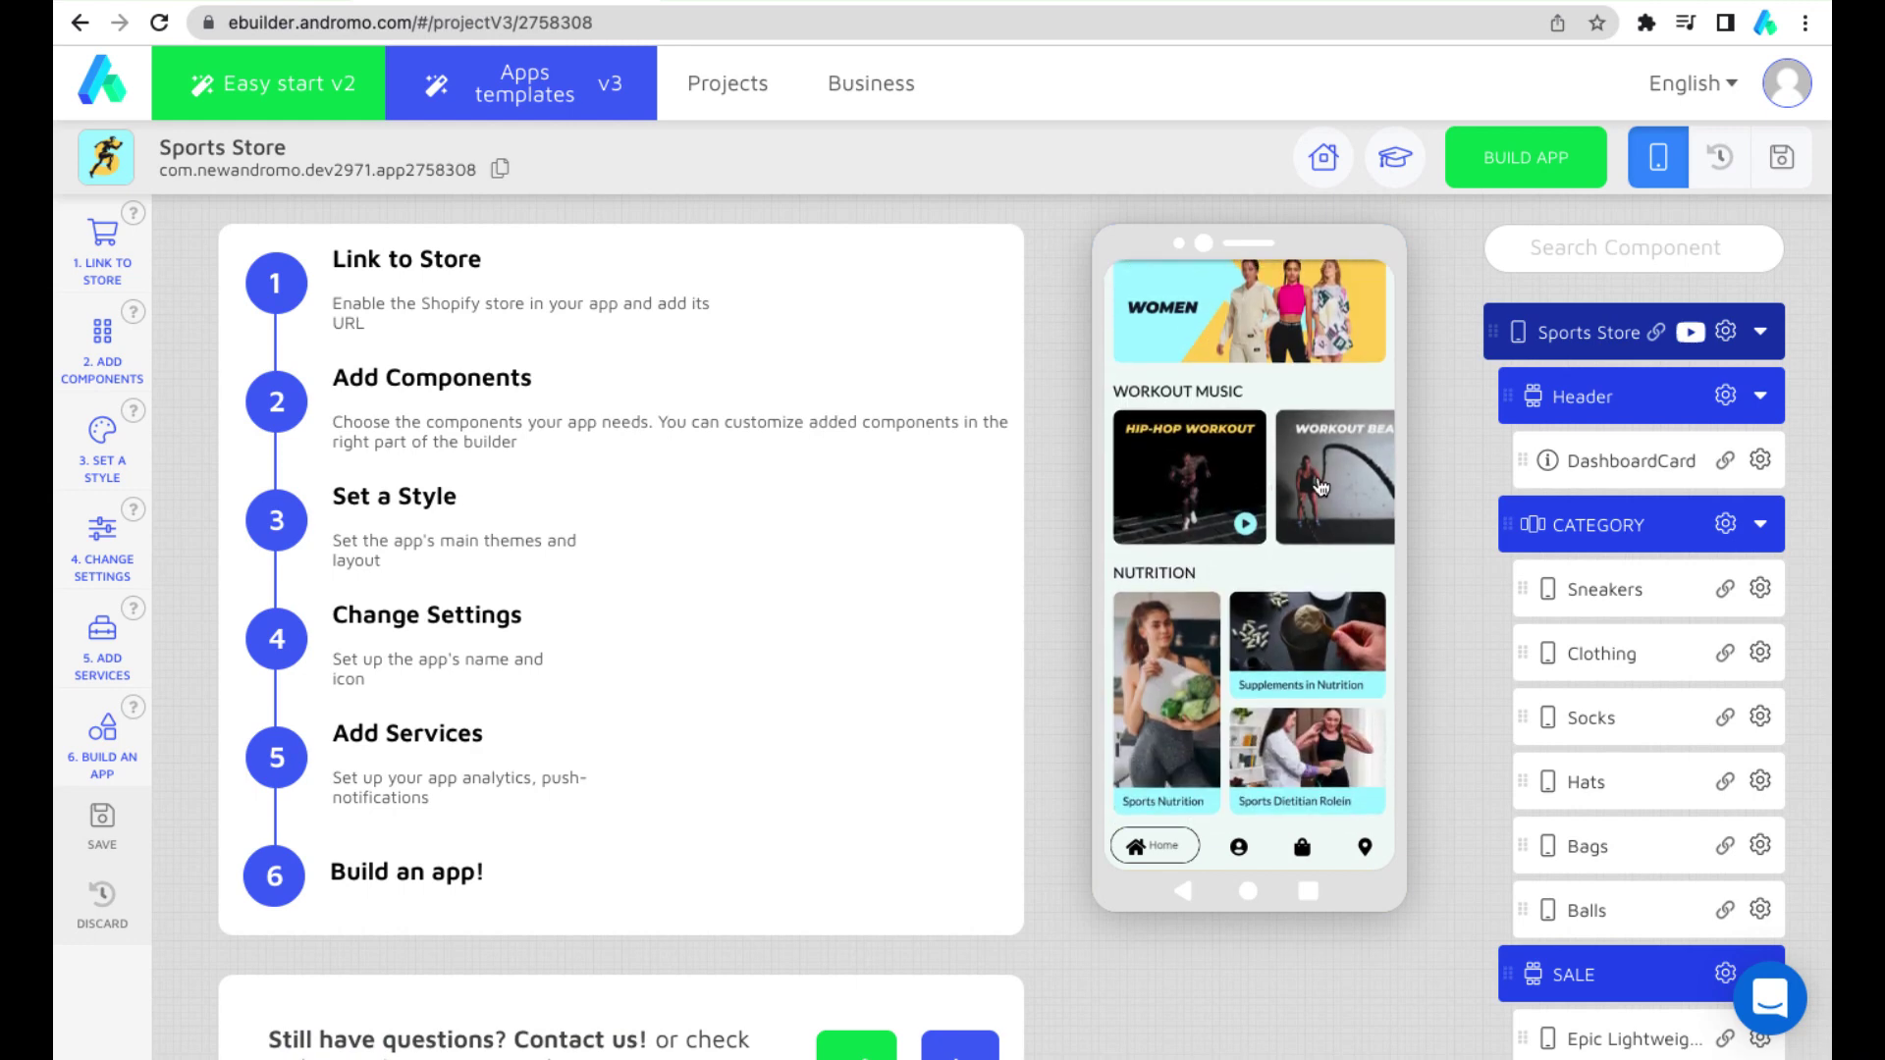
{"action": "scroll", "coordinate": [1223, 486], "scroll_direction": "right", "scroll_amount": 1}
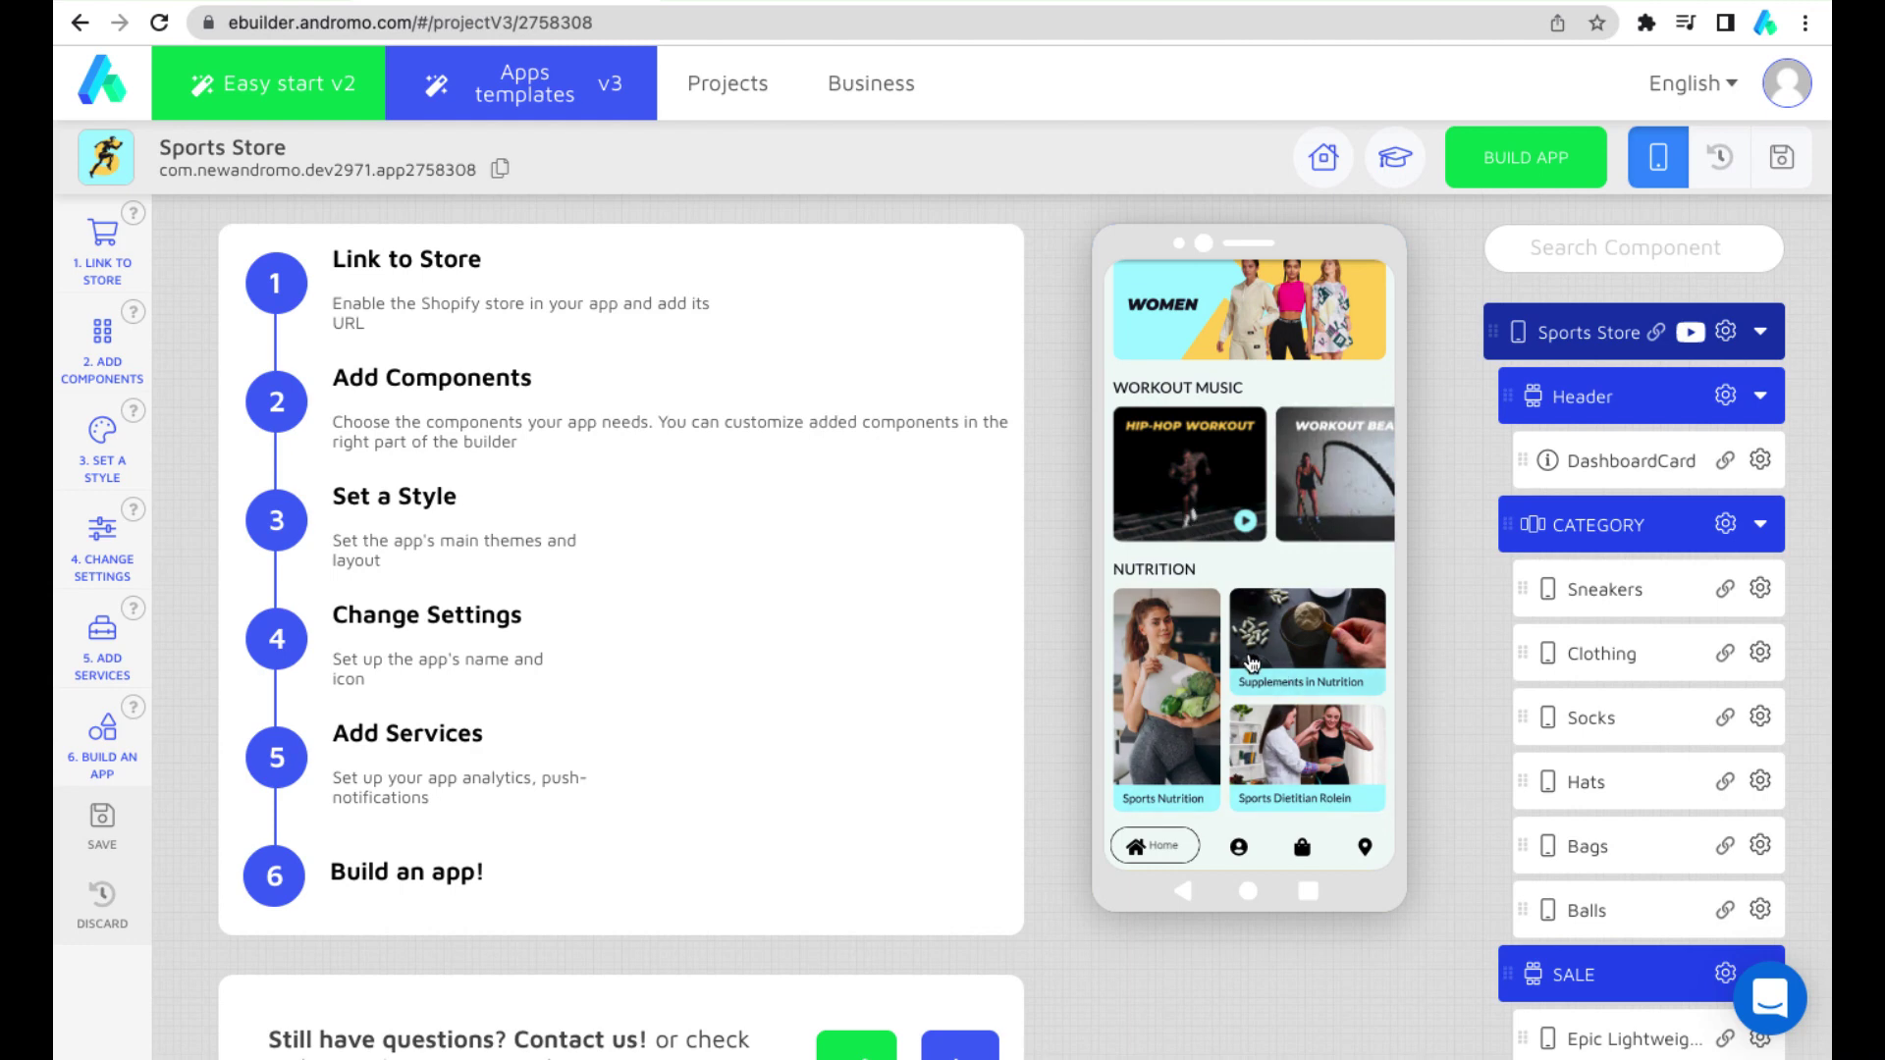
Step: View the Sports Nutrition Basics article and its page settings, then return the preview home
{"action": "left_click", "coordinate": [1200, 671]}
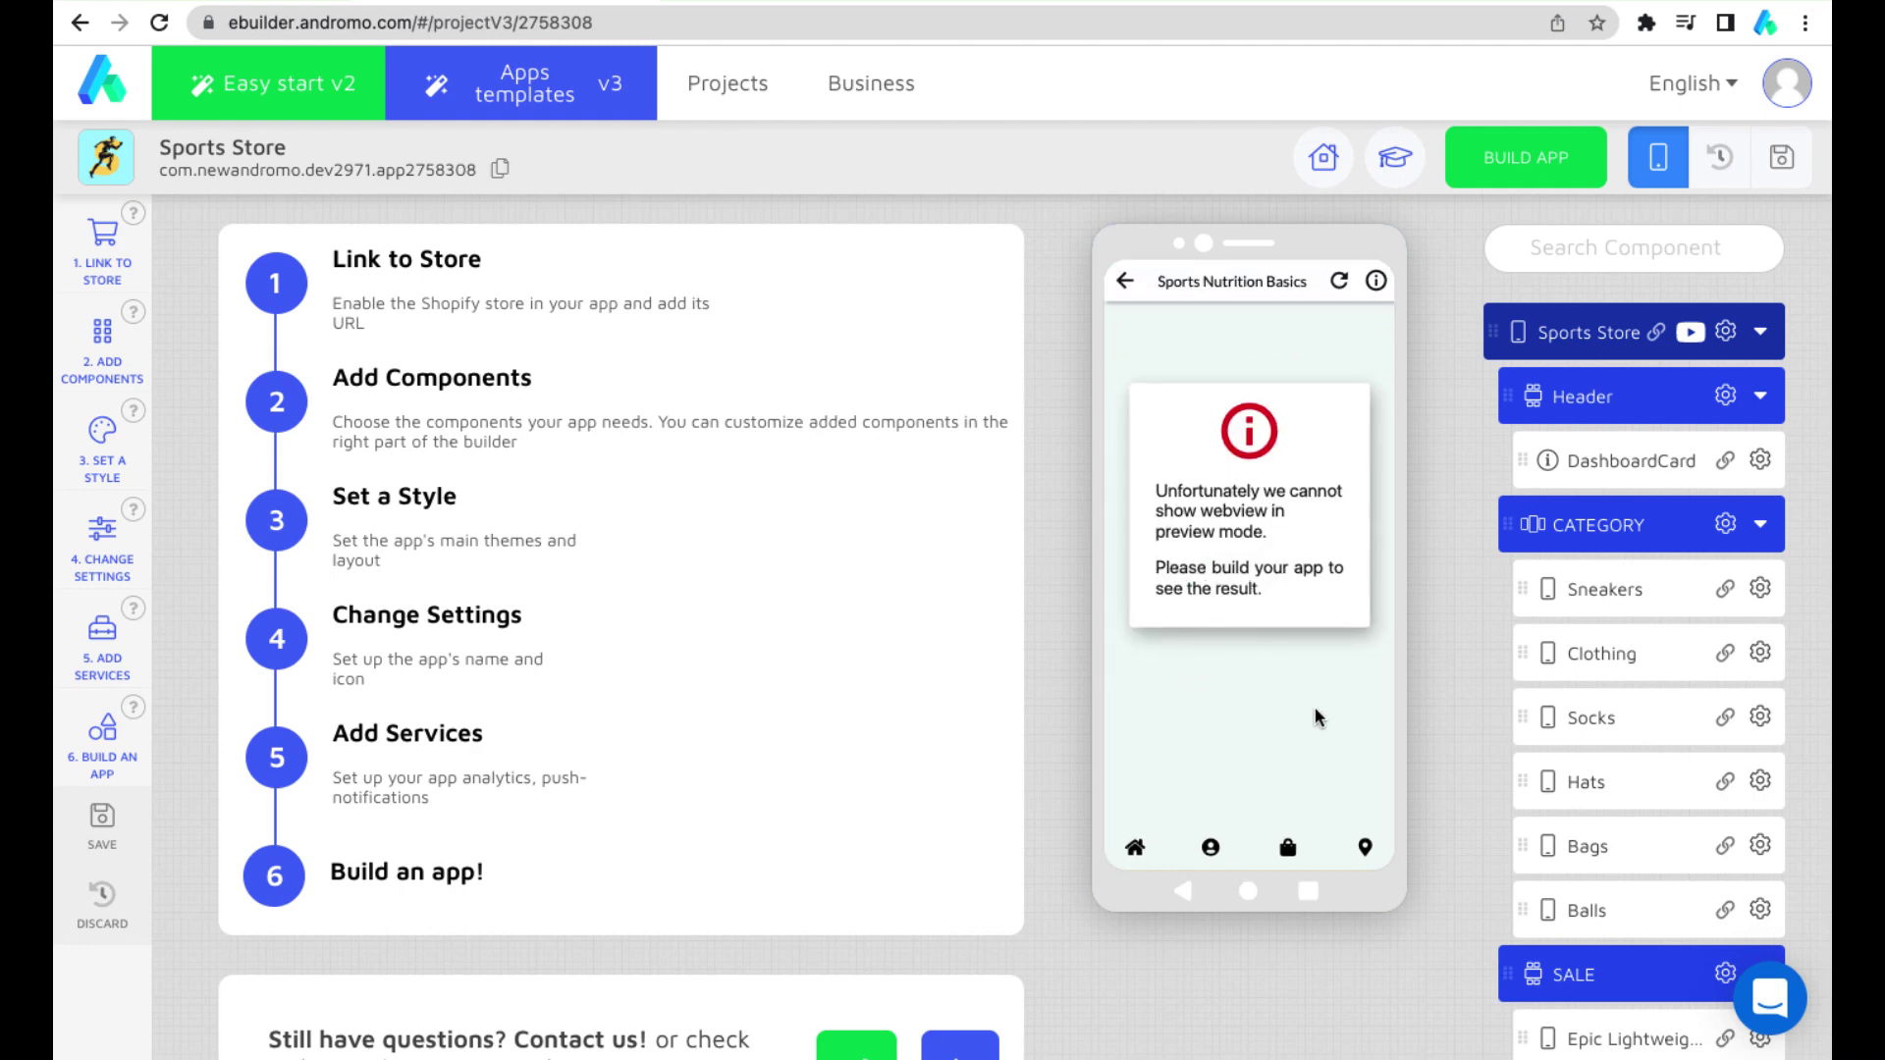
{"action": "scroll", "coordinate": [1570, 758], "scroll_direction": "down", "scroll_amount": 10}
{"action": "scroll", "coordinate": [1570, 738], "scroll_direction": "down", "scroll_amount": 3}
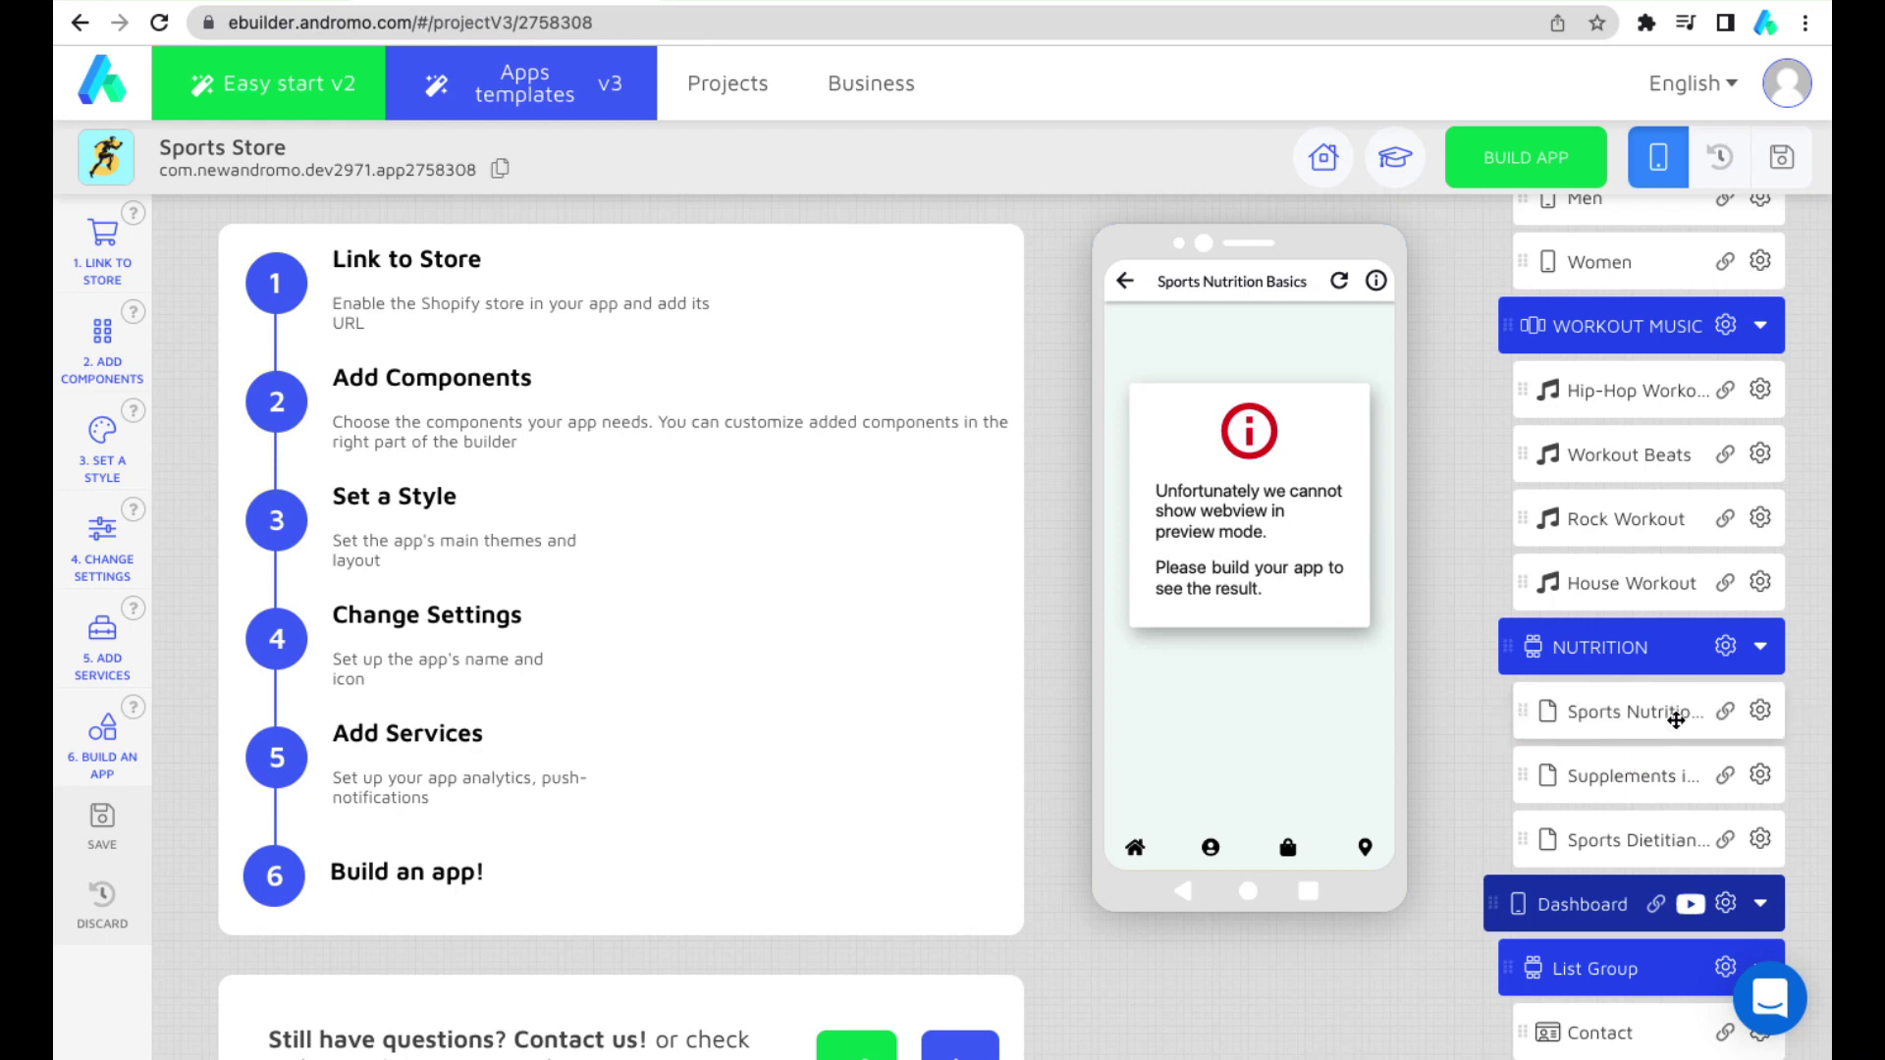
{"action": "left_click", "coordinate": [1677, 718]}
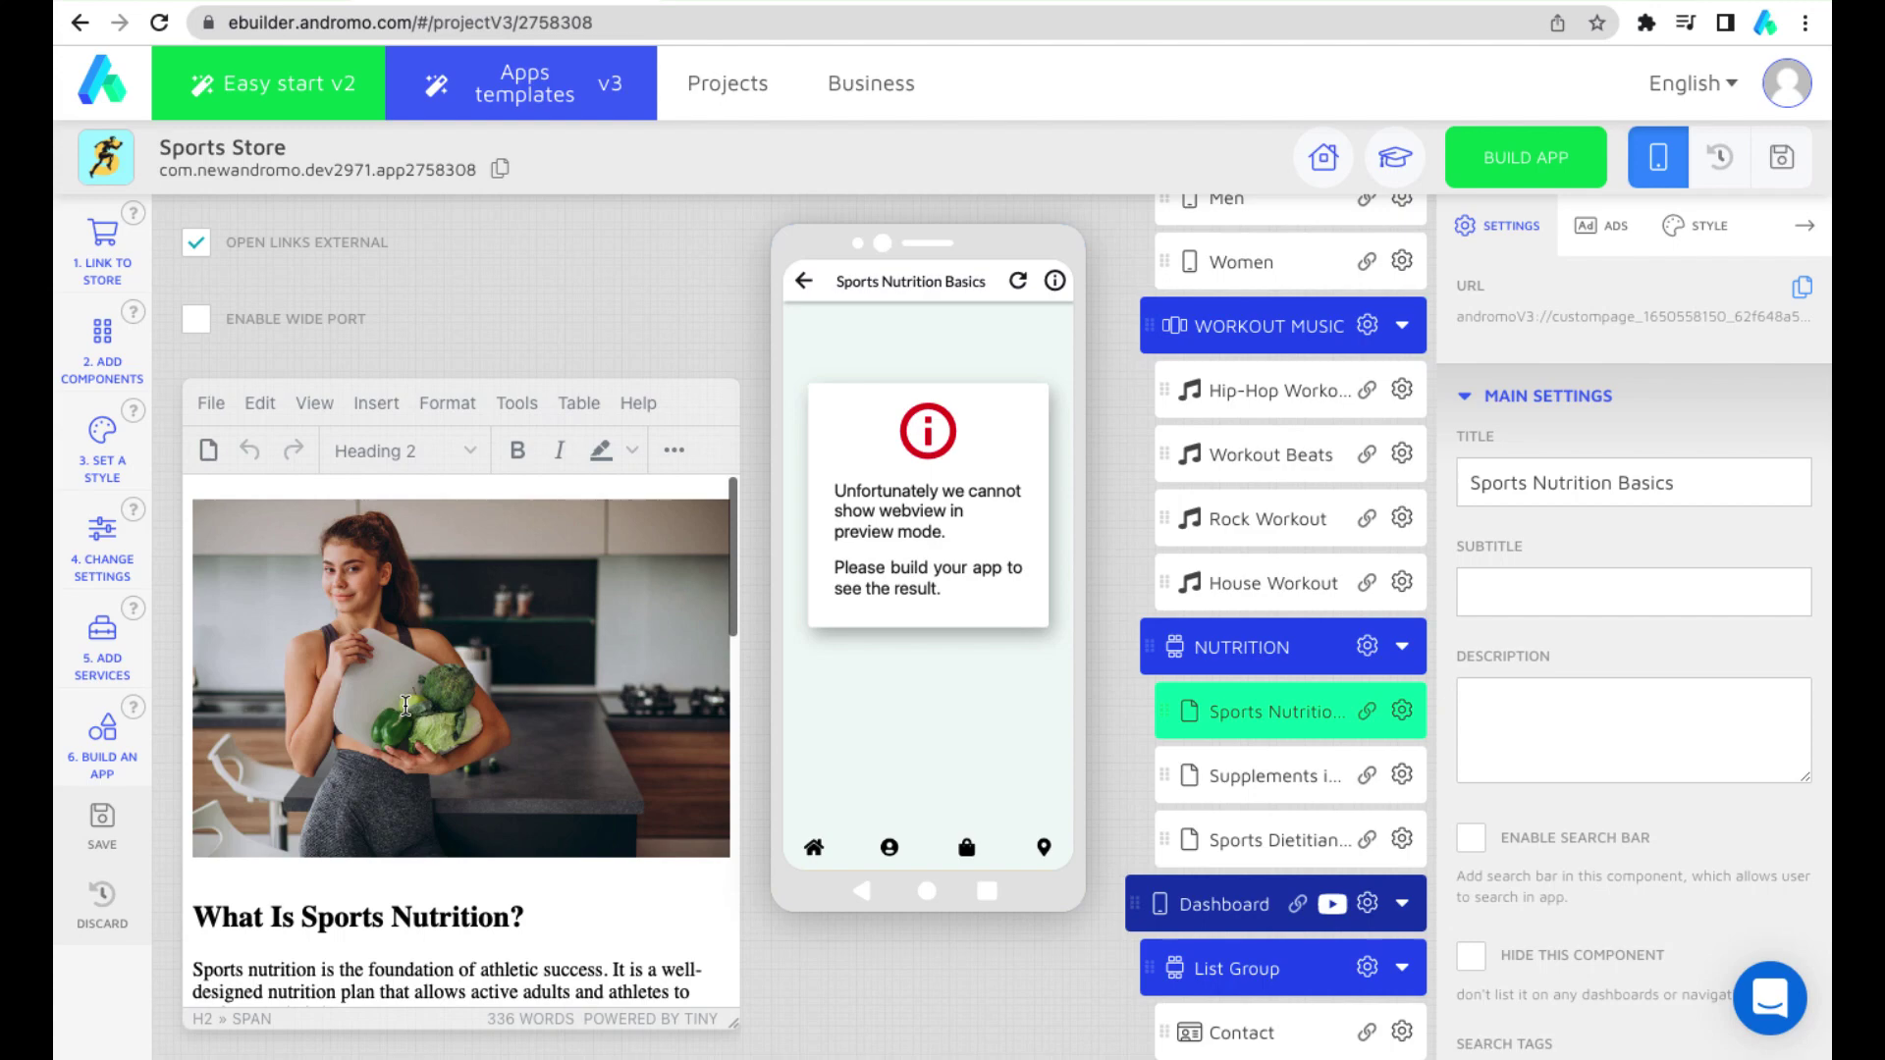
{"action": "scroll", "coordinate": [676, 620], "scroll_direction": "down", "scroll_amount": 1}
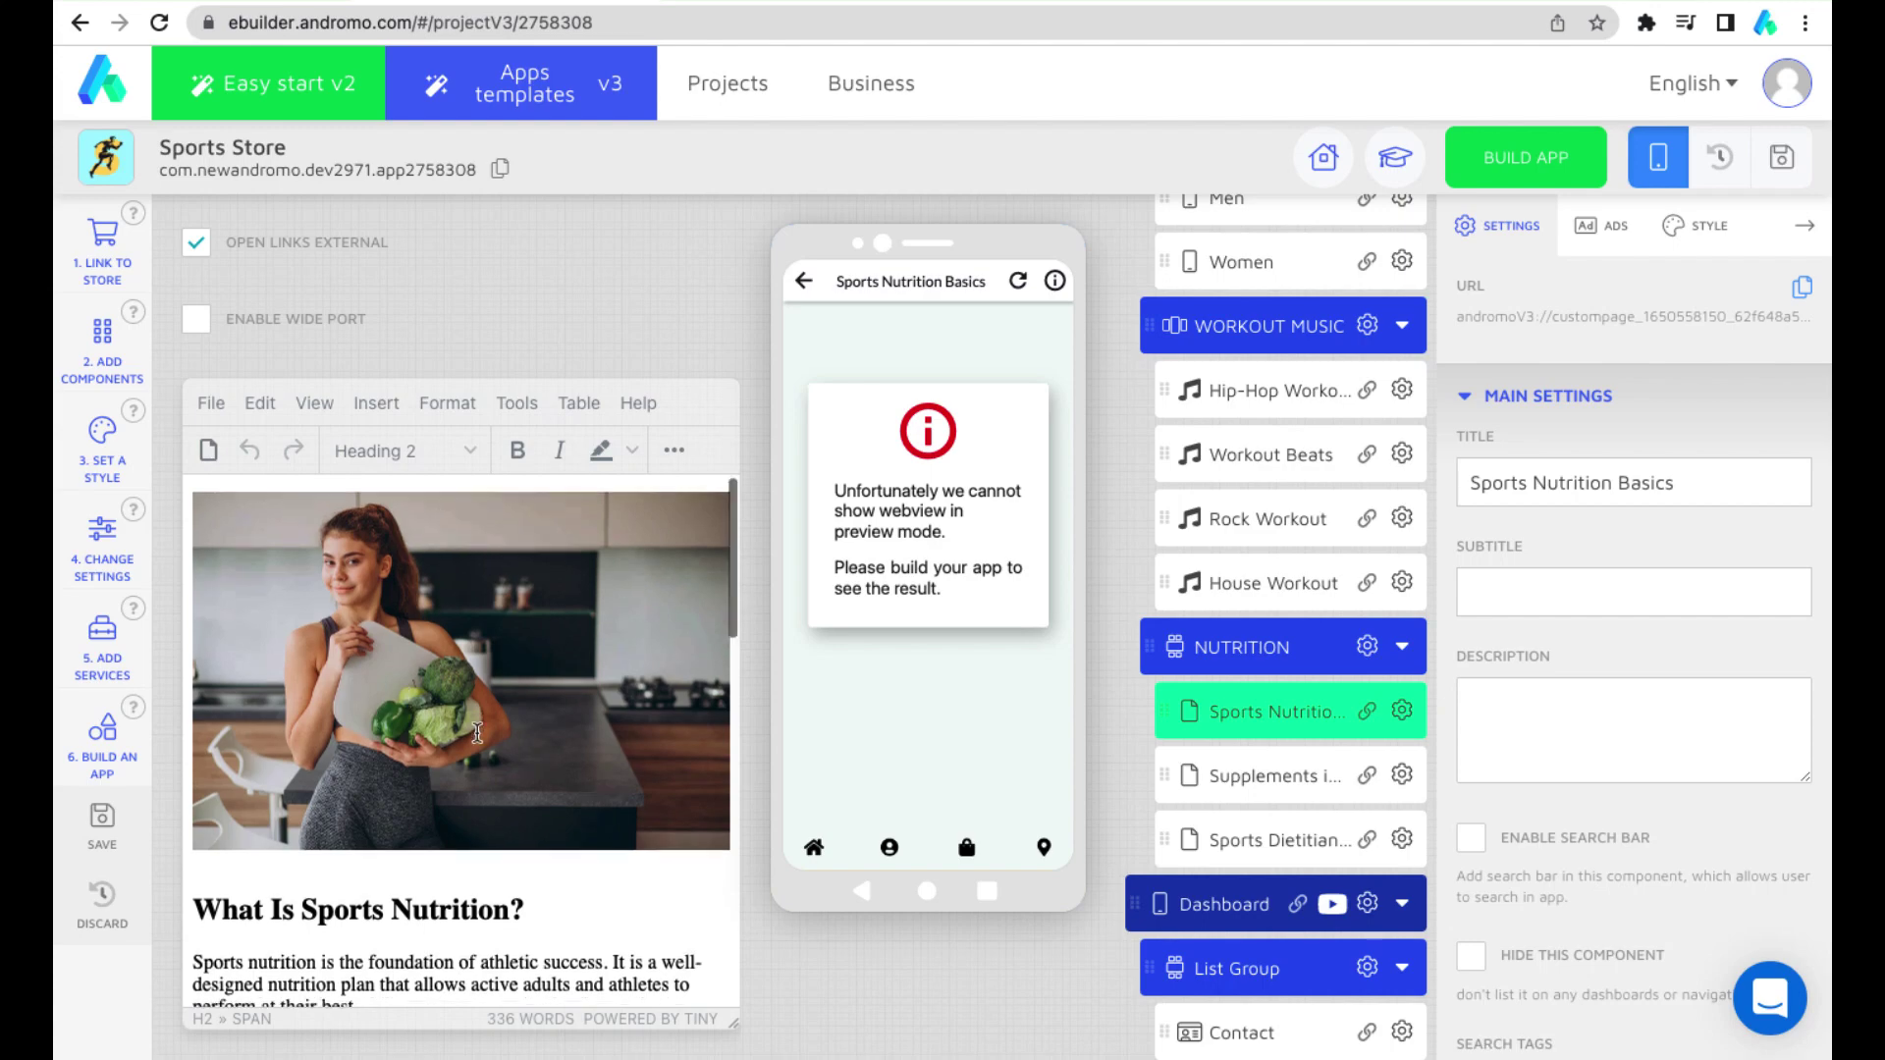
{"action": "scroll", "coordinate": [619, 648], "scroll_direction": "down", "scroll_amount": 3}
{"action": "scroll", "coordinate": [546, 692], "scroll_direction": "down", "scroll_amount": 3}
{"action": "scroll", "coordinate": [476, 732], "scroll_direction": "down", "scroll_amount": 4}
{"action": "scroll", "coordinate": [477, 733], "scroll_direction": "up", "scroll_amount": 1}
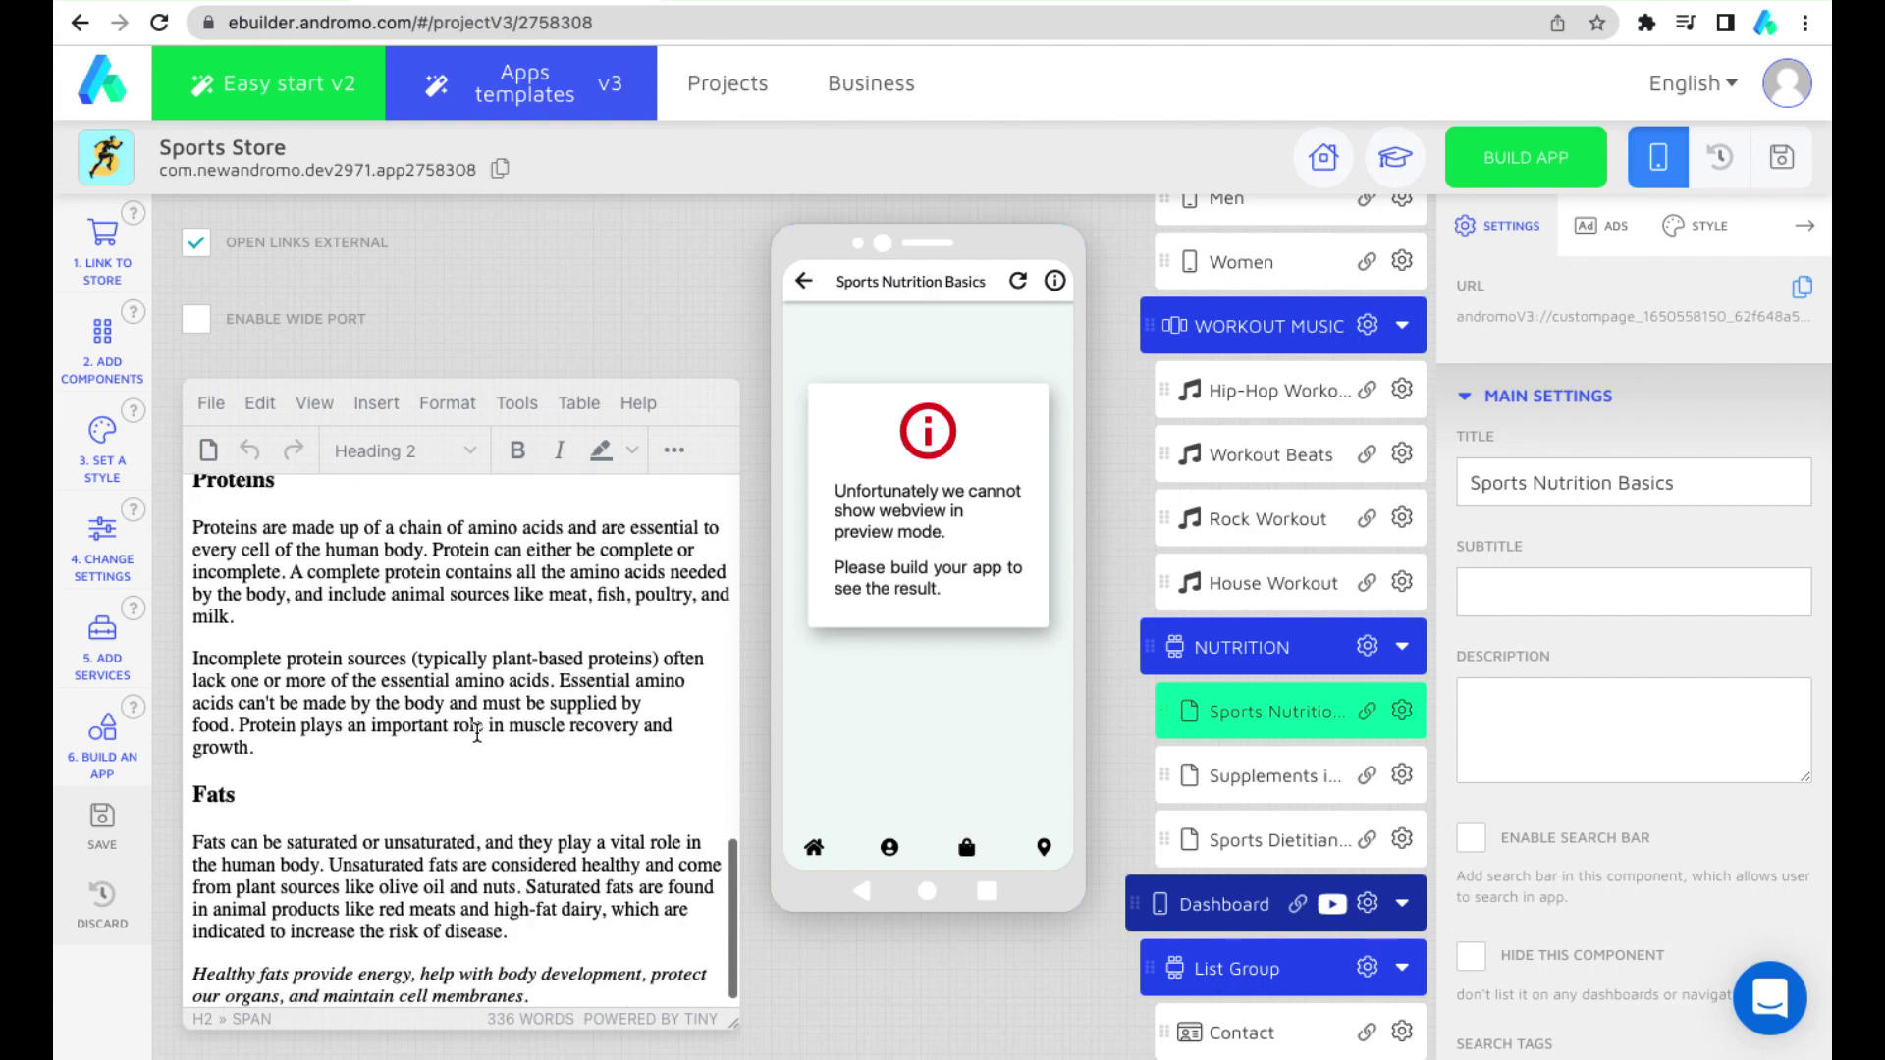
{"action": "scroll", "coordinate": [477, 733], "scroll_direction": "up", "scroll_amount": 10}
{"action": "left_click", "coordinate": [804, 282]}
{"action": "scroll", "coordinate": [956, 595], "scroll_direction": "down", "scroll_amount": 5}
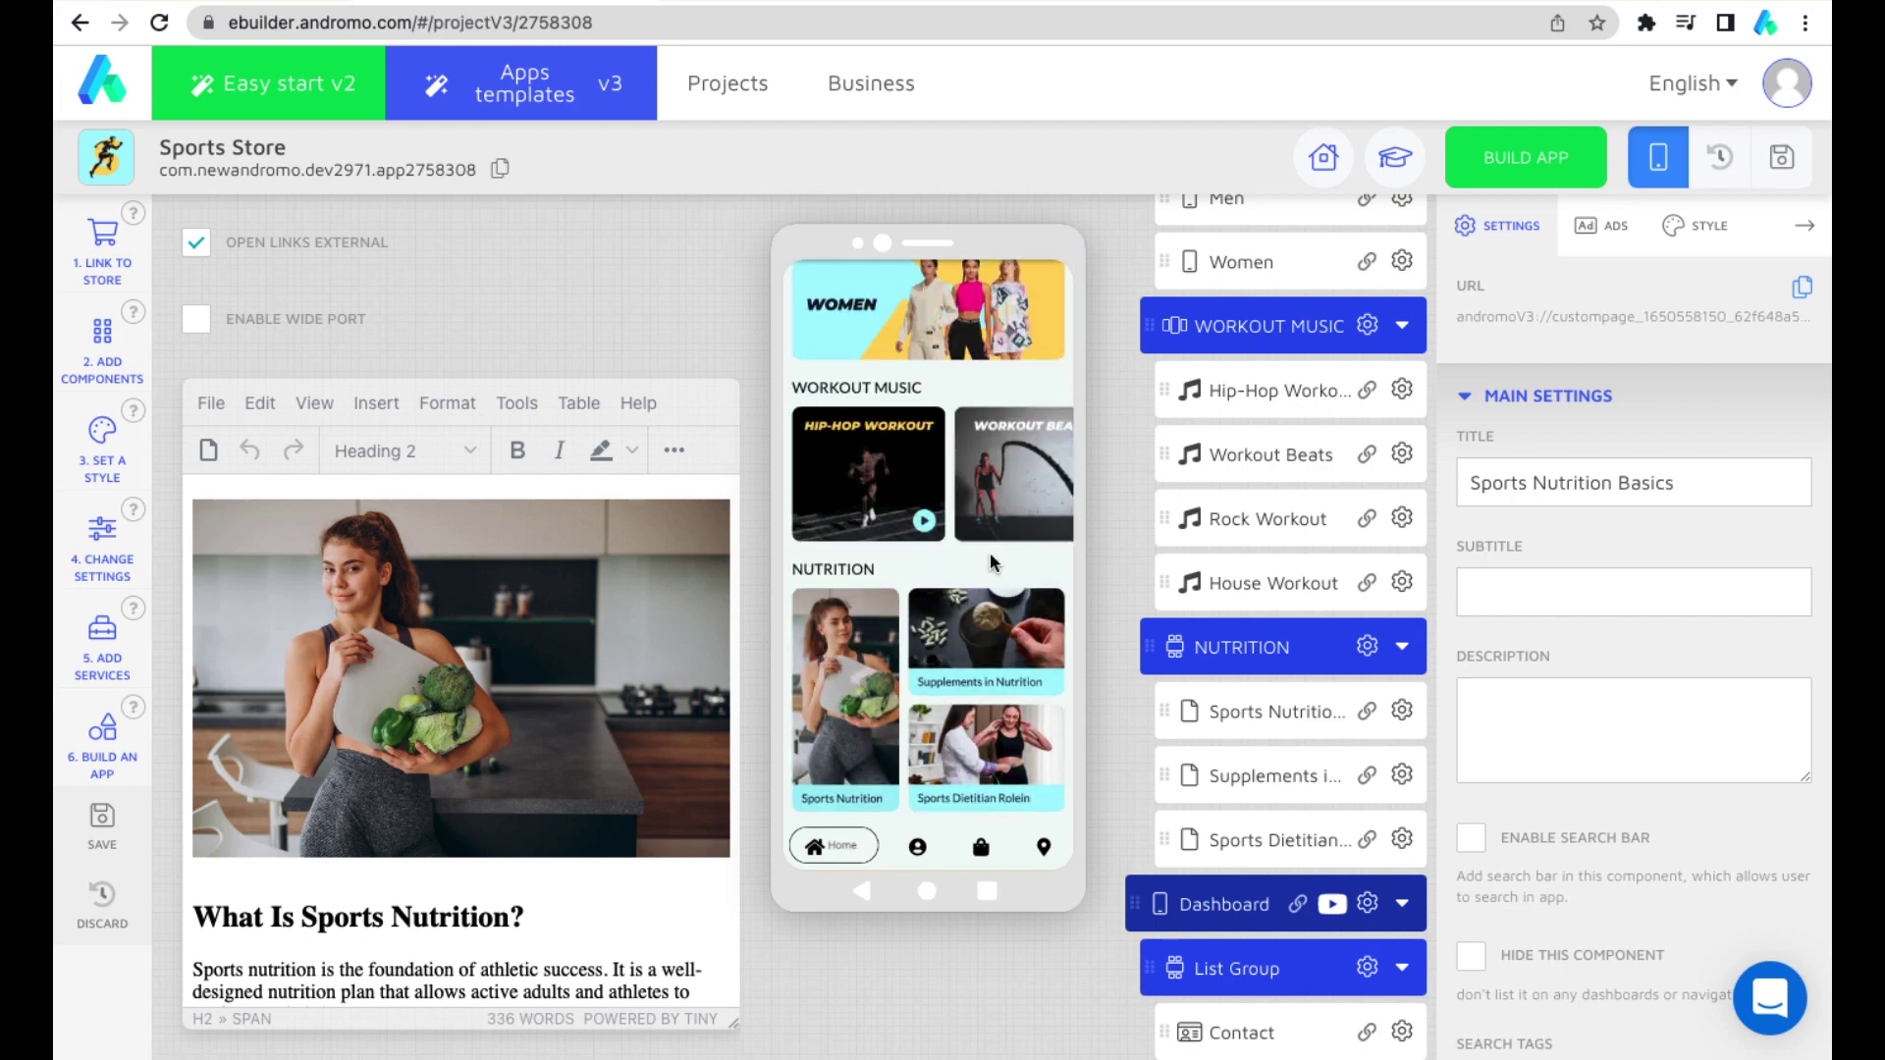
{"action": "scroll", "coordinate": [882, 757], "scroll_direction": "up", "scroll_amount": 2}
{"action": "scroll", "coordinate": [891, 589], "scroll_direction": "up", "scroll_amount": 2}
{"action": "scroll", "coordinate": [909, 387], "scroll_direction": "up", "scroll_amount": 2}
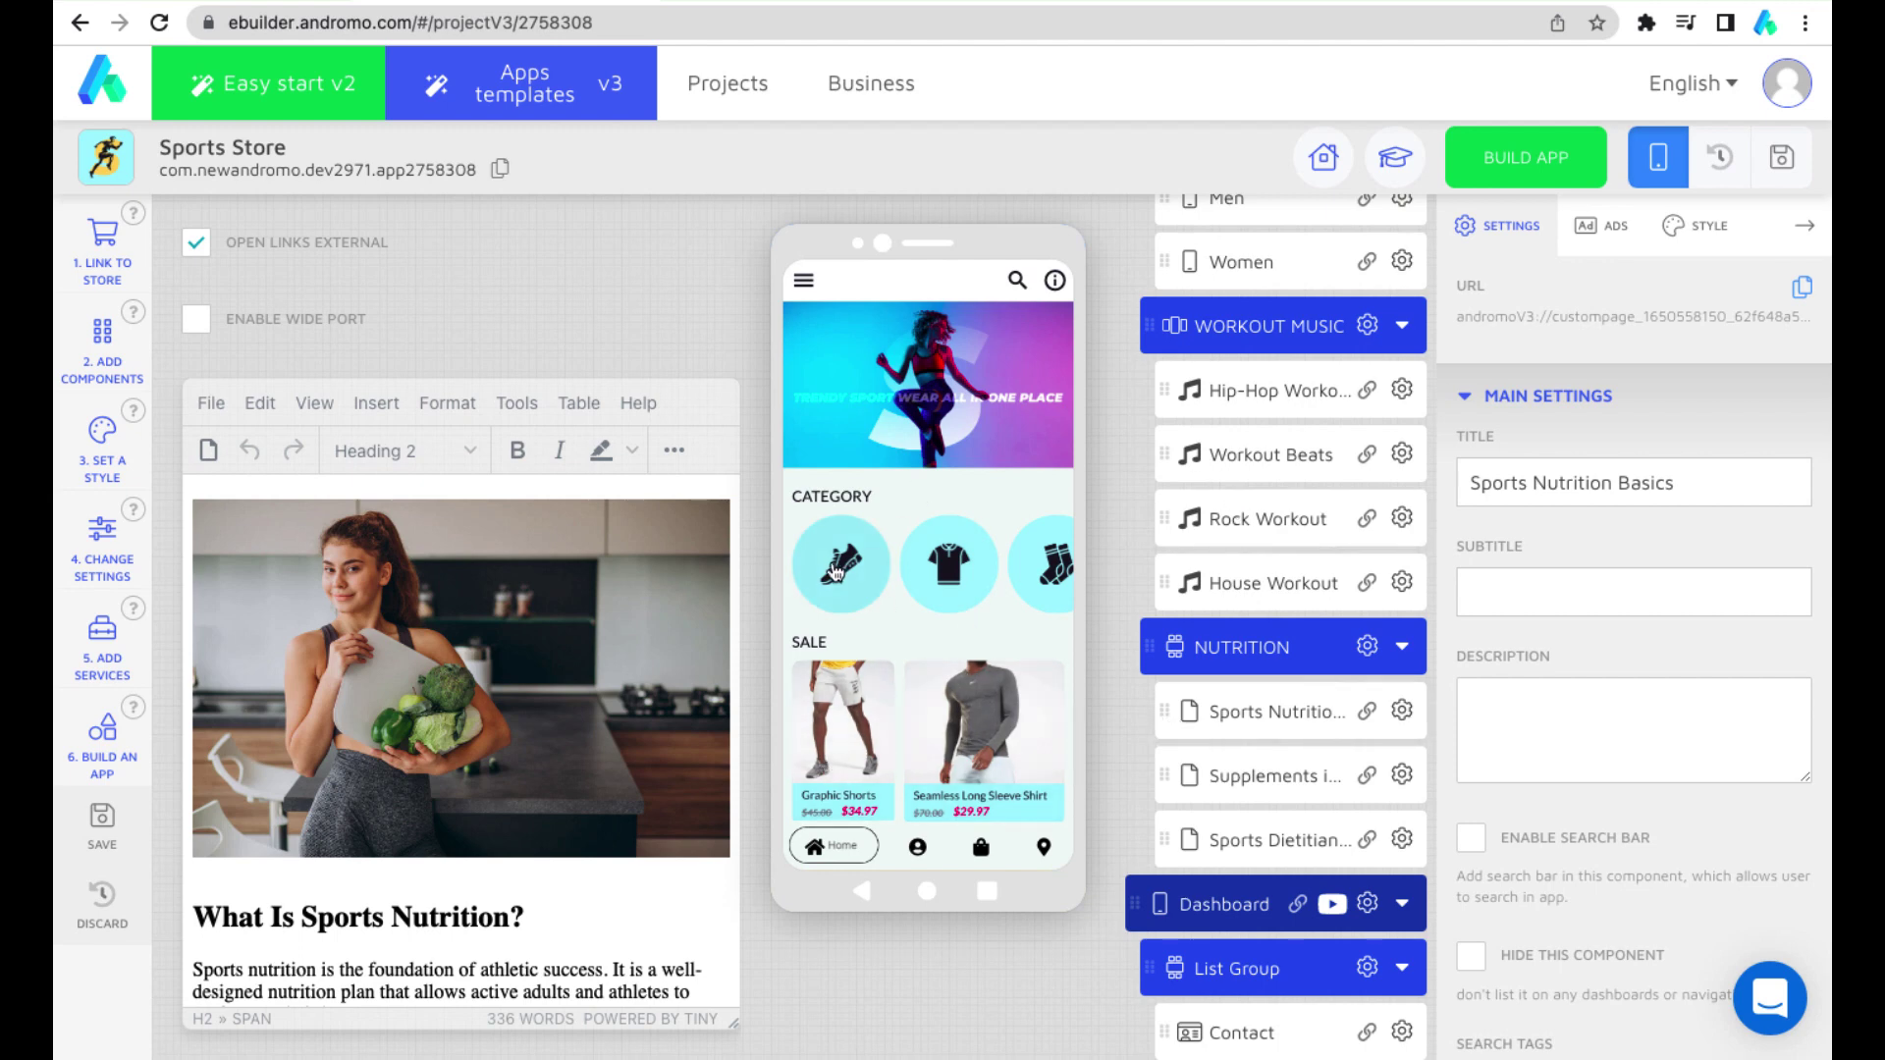
Step: Open the Sneakers category page and the Reebok collection, then select its ID in the address bar
{"action": "left_click", "coordinate": [857, 566]}
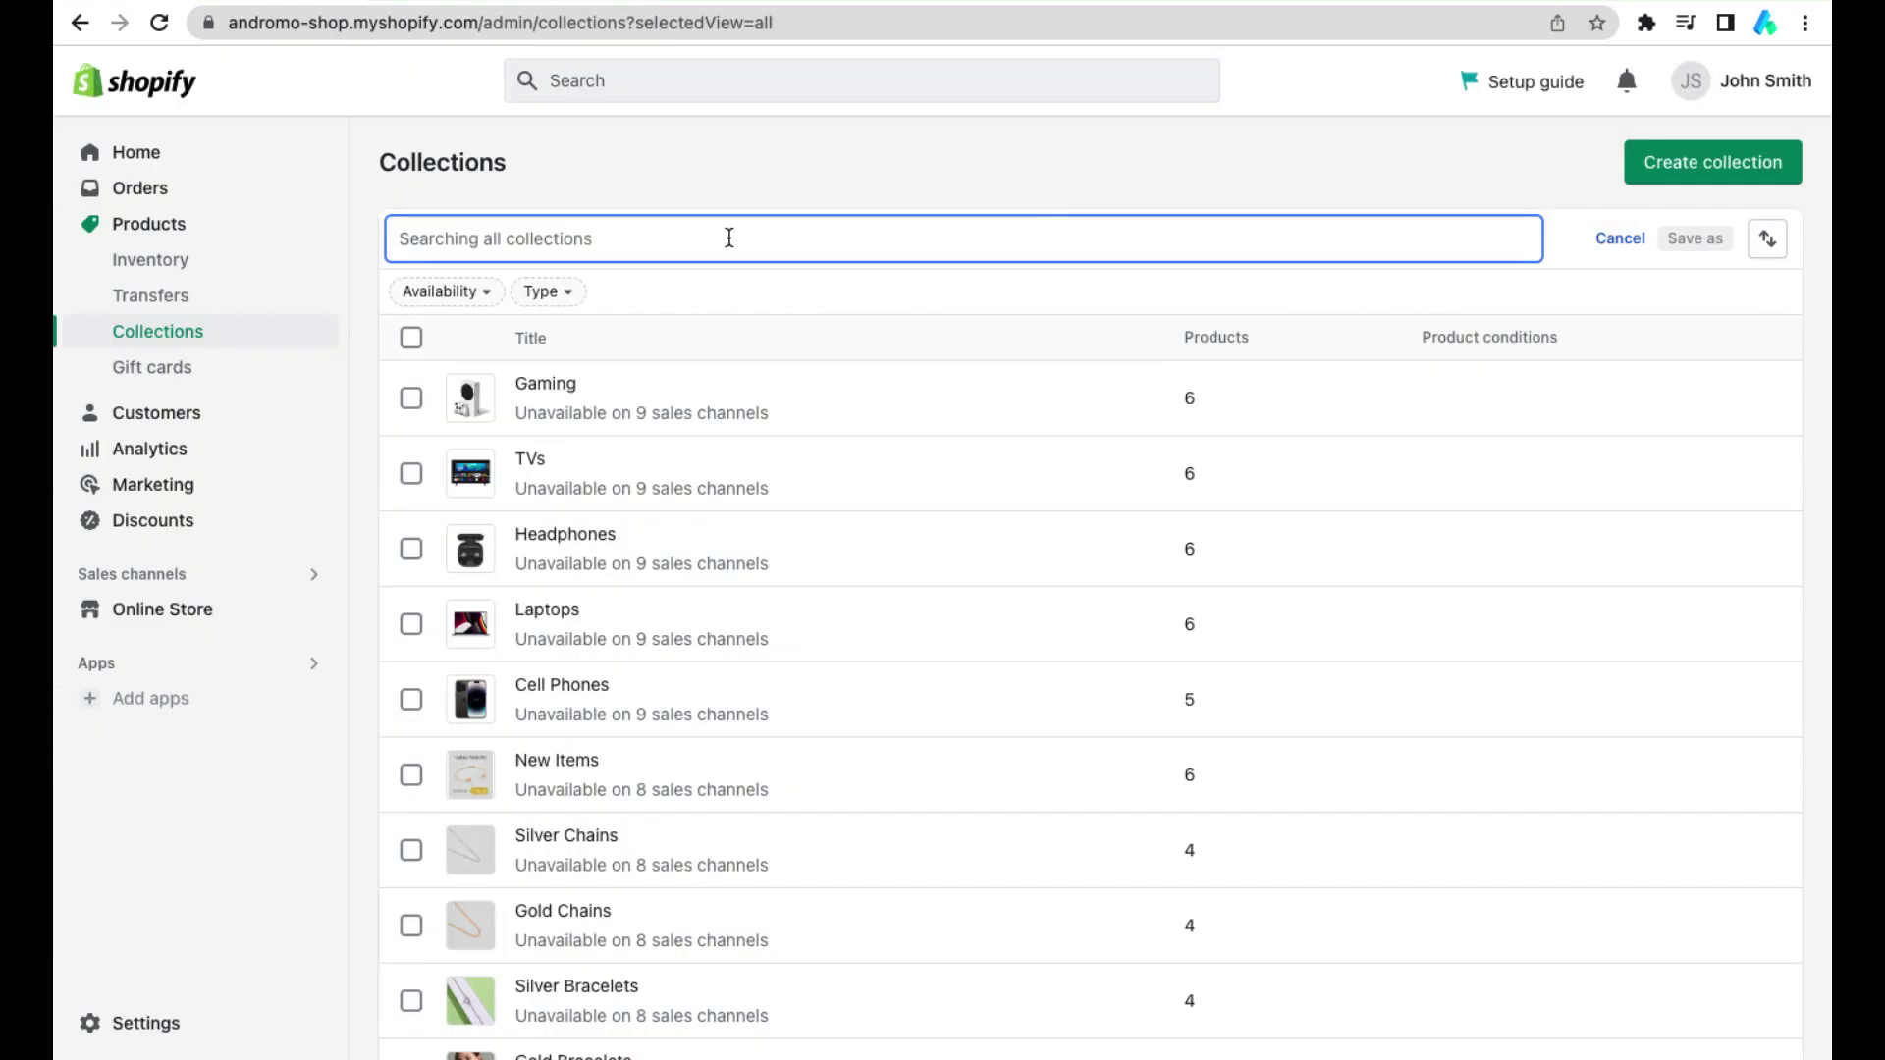
{"action": "type", "text": "reebok"}
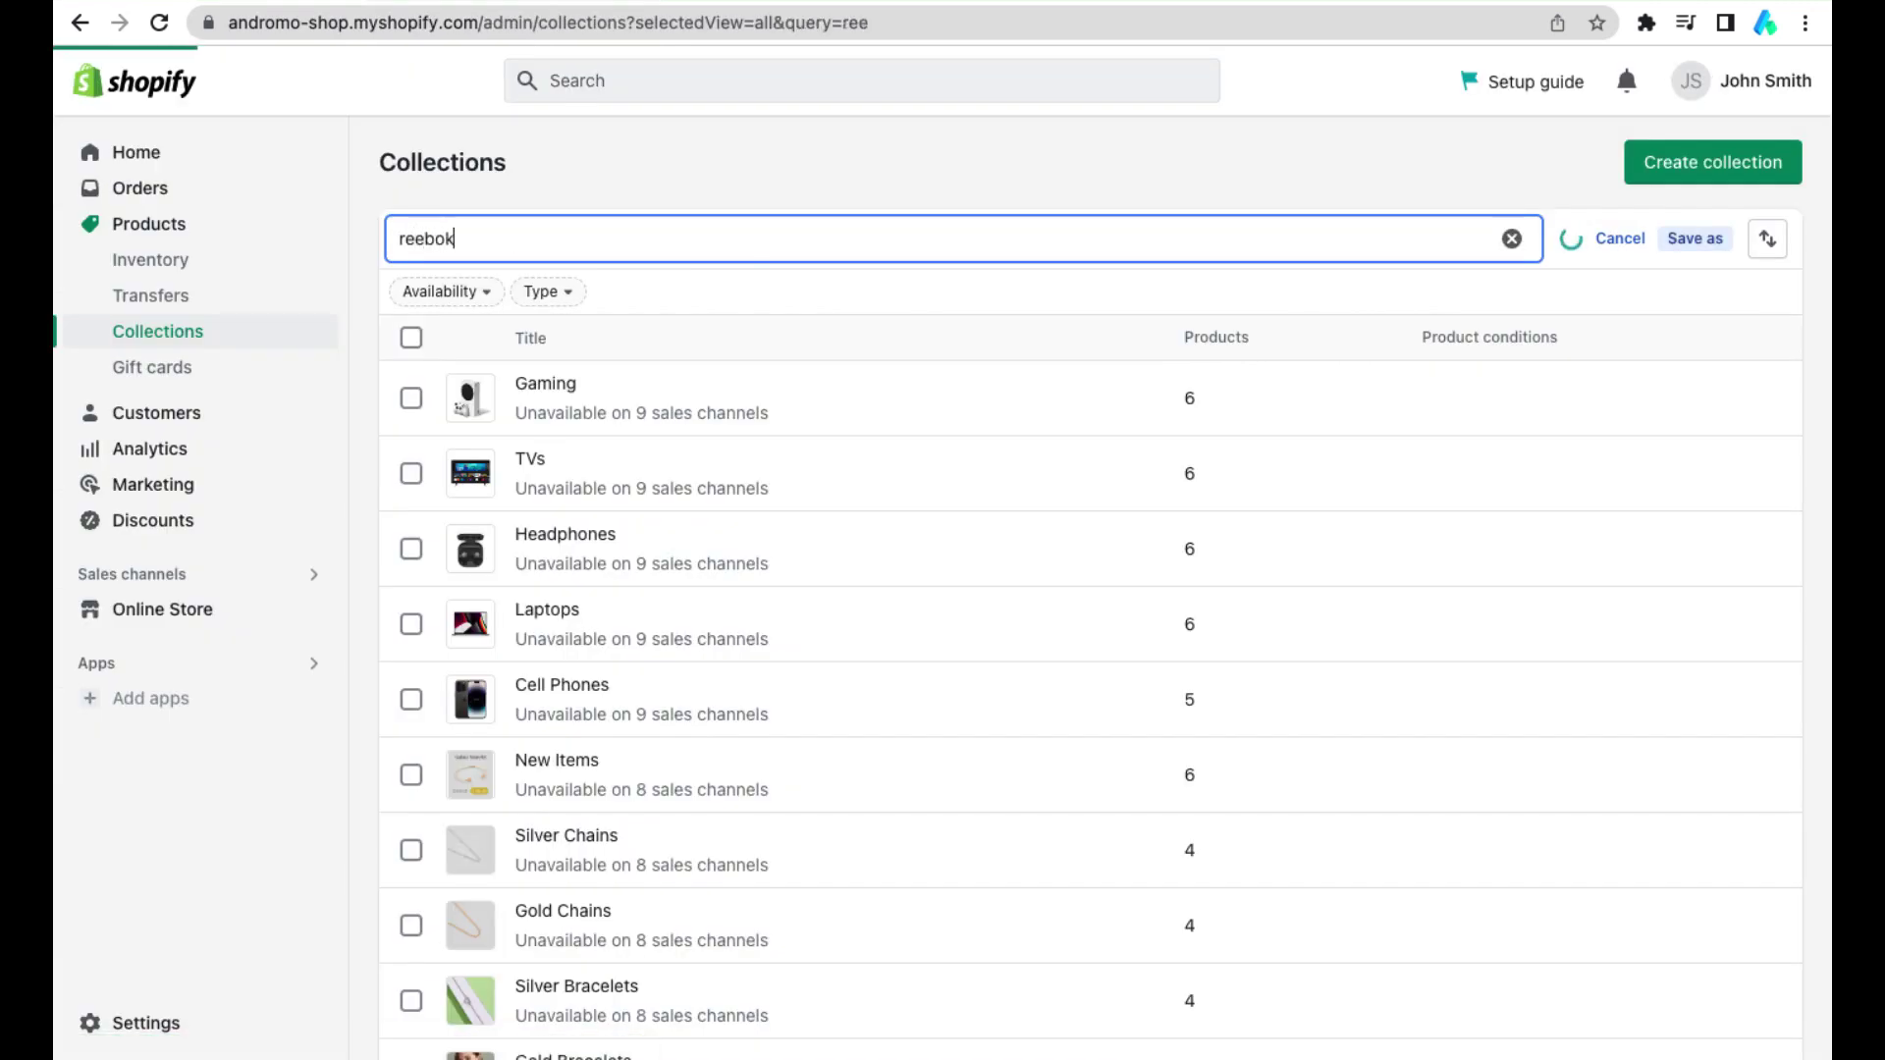
{"action": "left_click", "coordinate": [542, 397]}
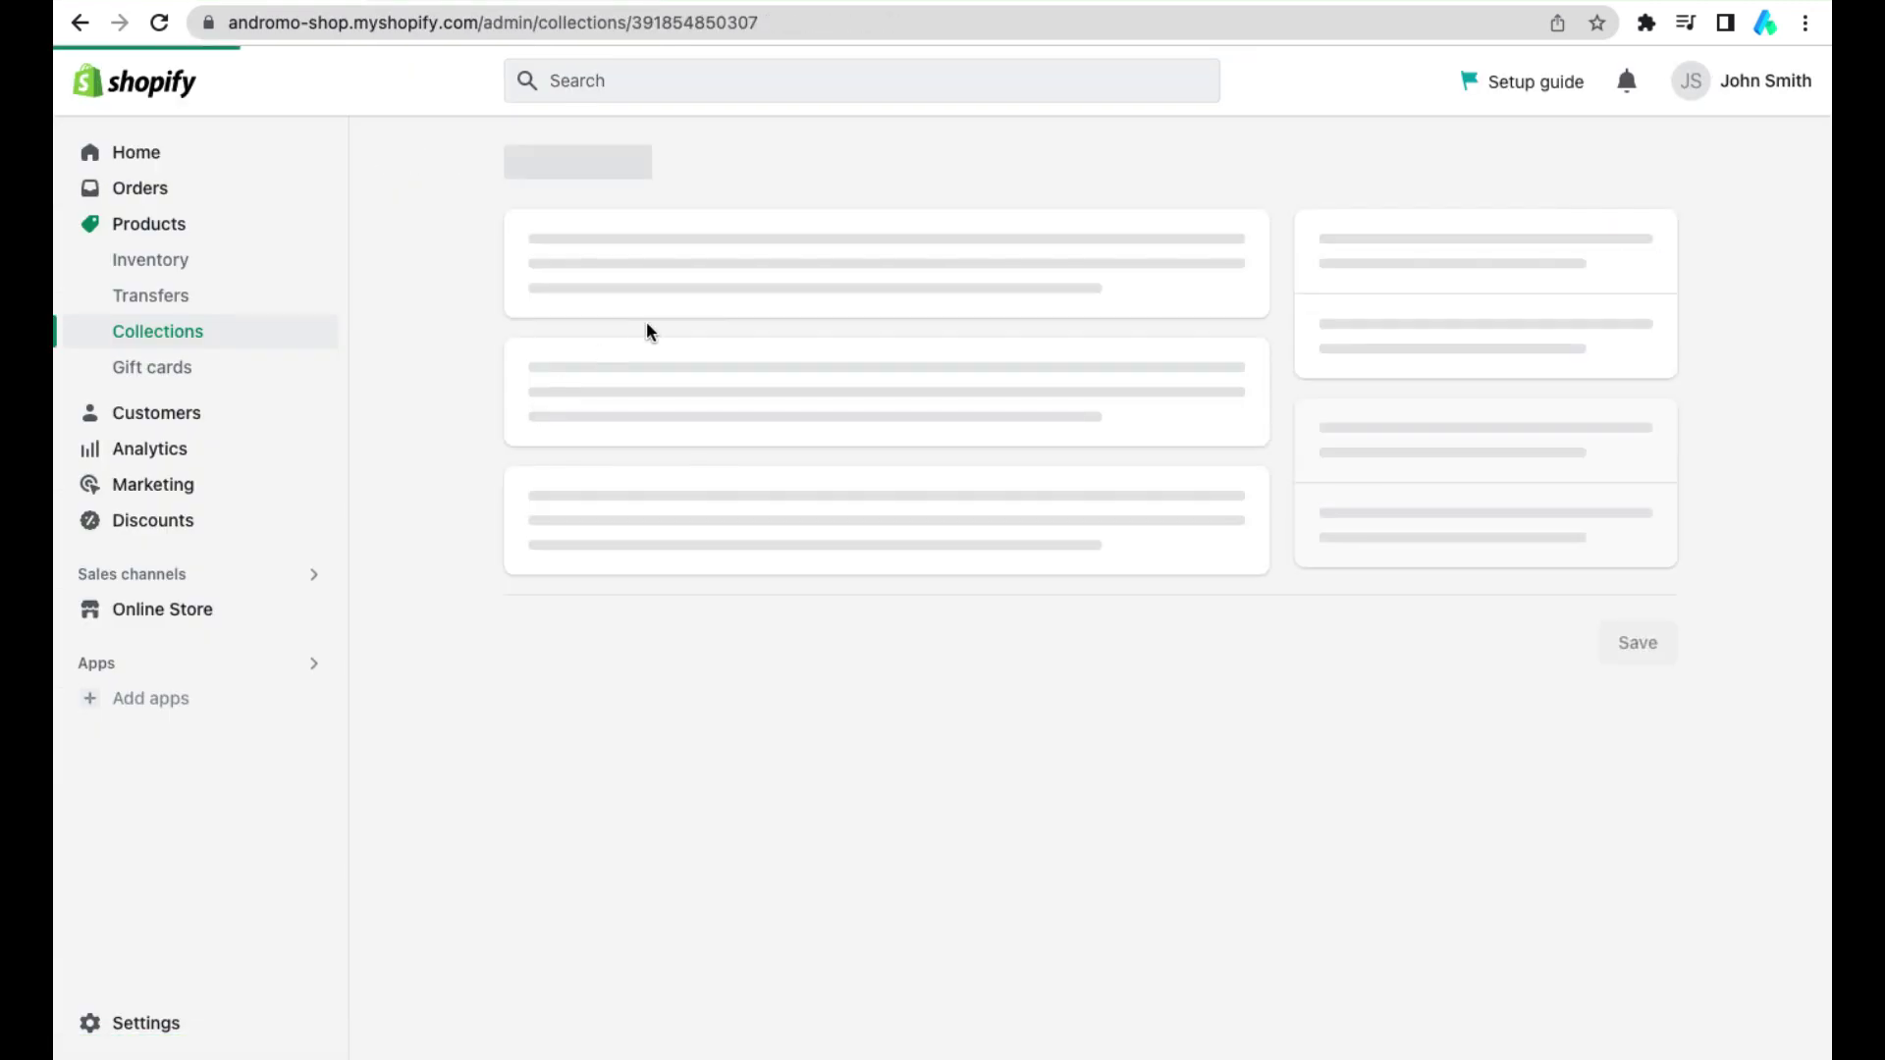
{"action": "scroll", "coordinate": [712, 630], "scroll_direction": "down", "scroll_amount": 3}
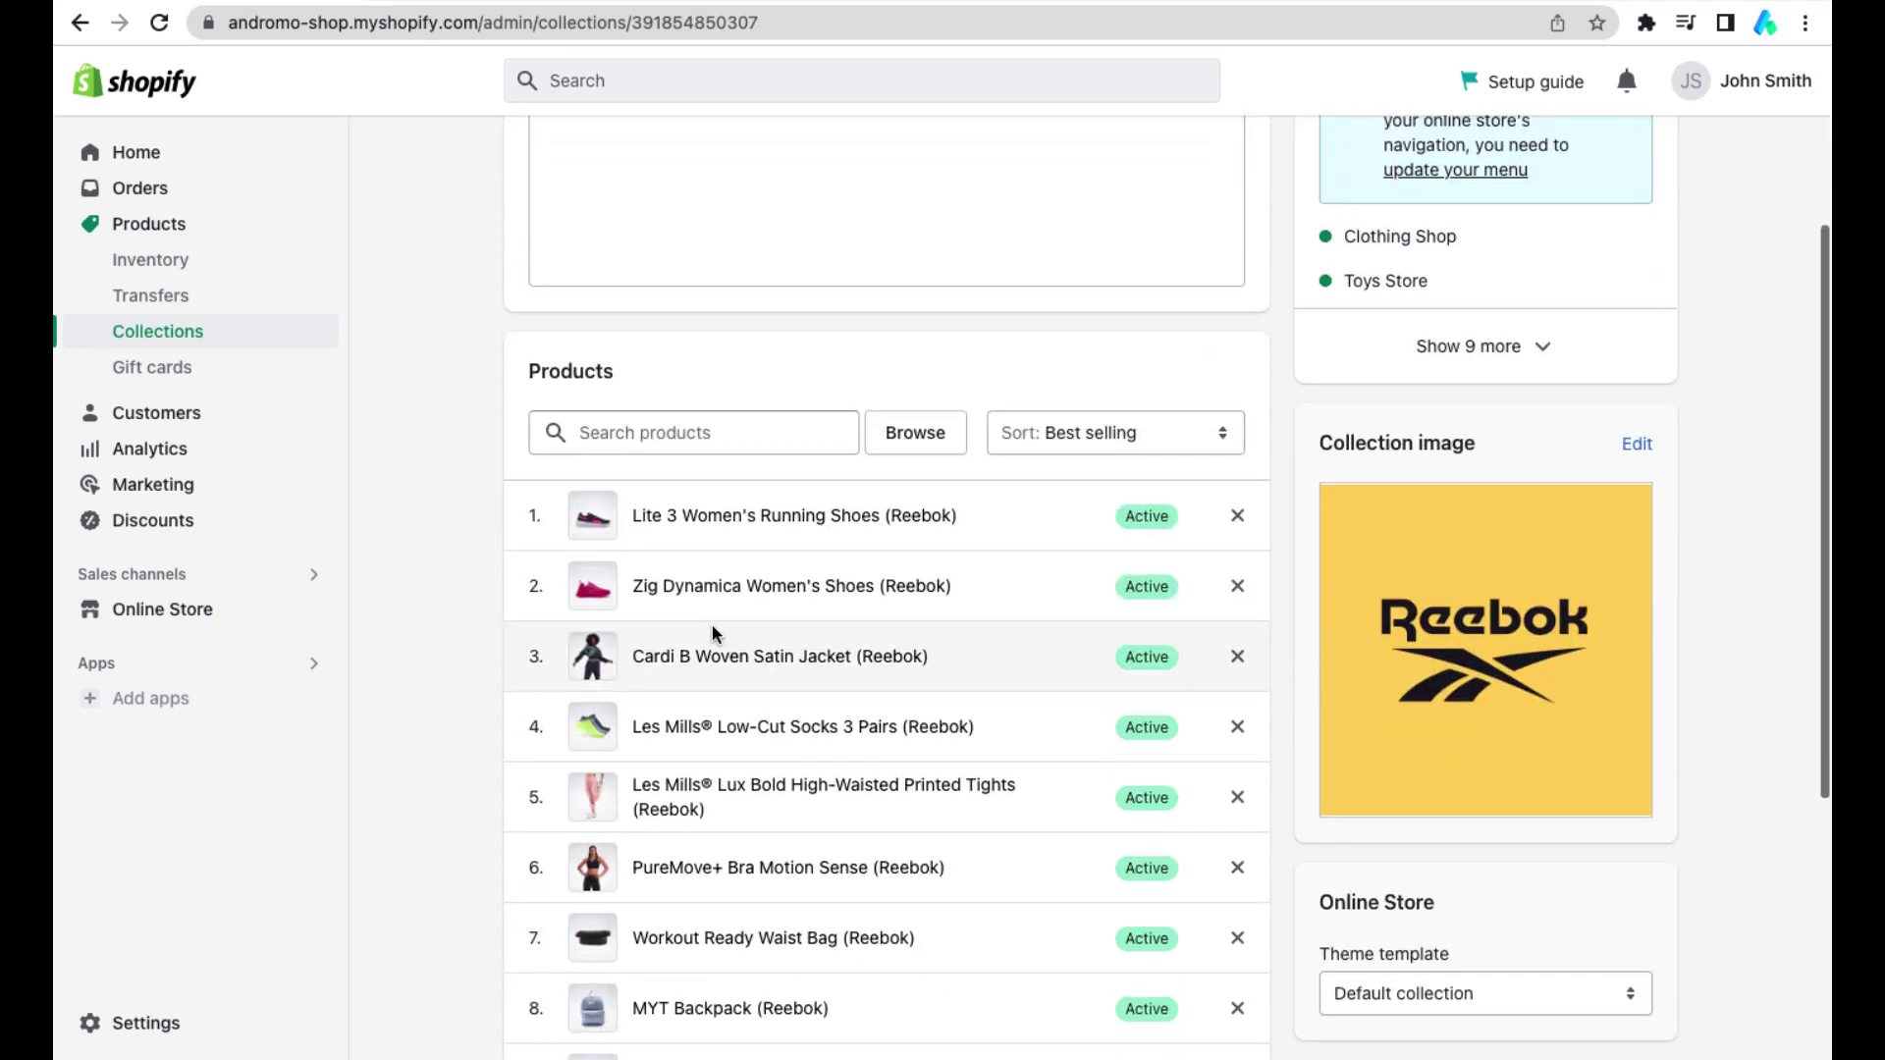
{"action": "scroll", "coordinate": [712, 631], "scroll_direction": "down", "scroll_amount": 4}
{"action": "scroll", "coordinate": [710, 630], "scroll_direction": "up", "scroll_amount": 6}
{"action": "scroll", "coordinate": [711, 634], "scroll_direction": "up", "scroll_amount": 1}
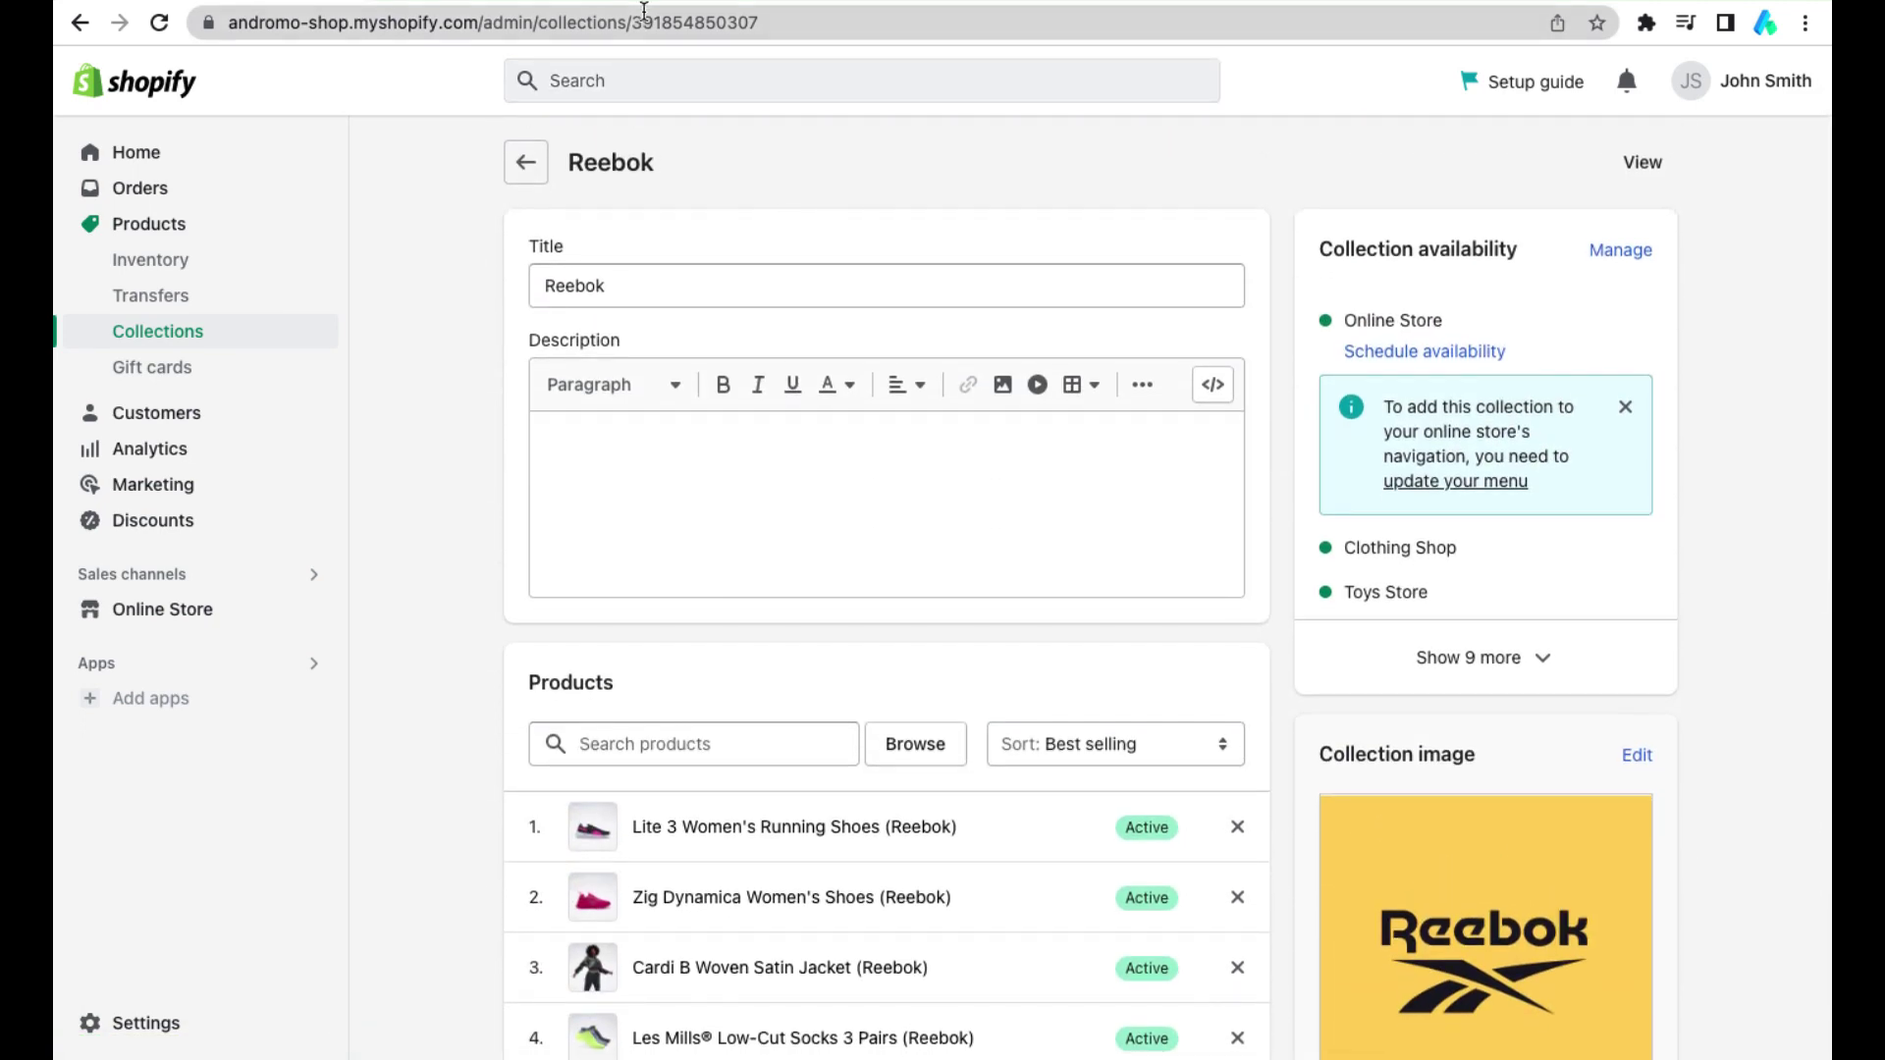
{"action": "double_click", "coordinate": [736, 21]}
{"action": "key", "text": "ctrl+c"}
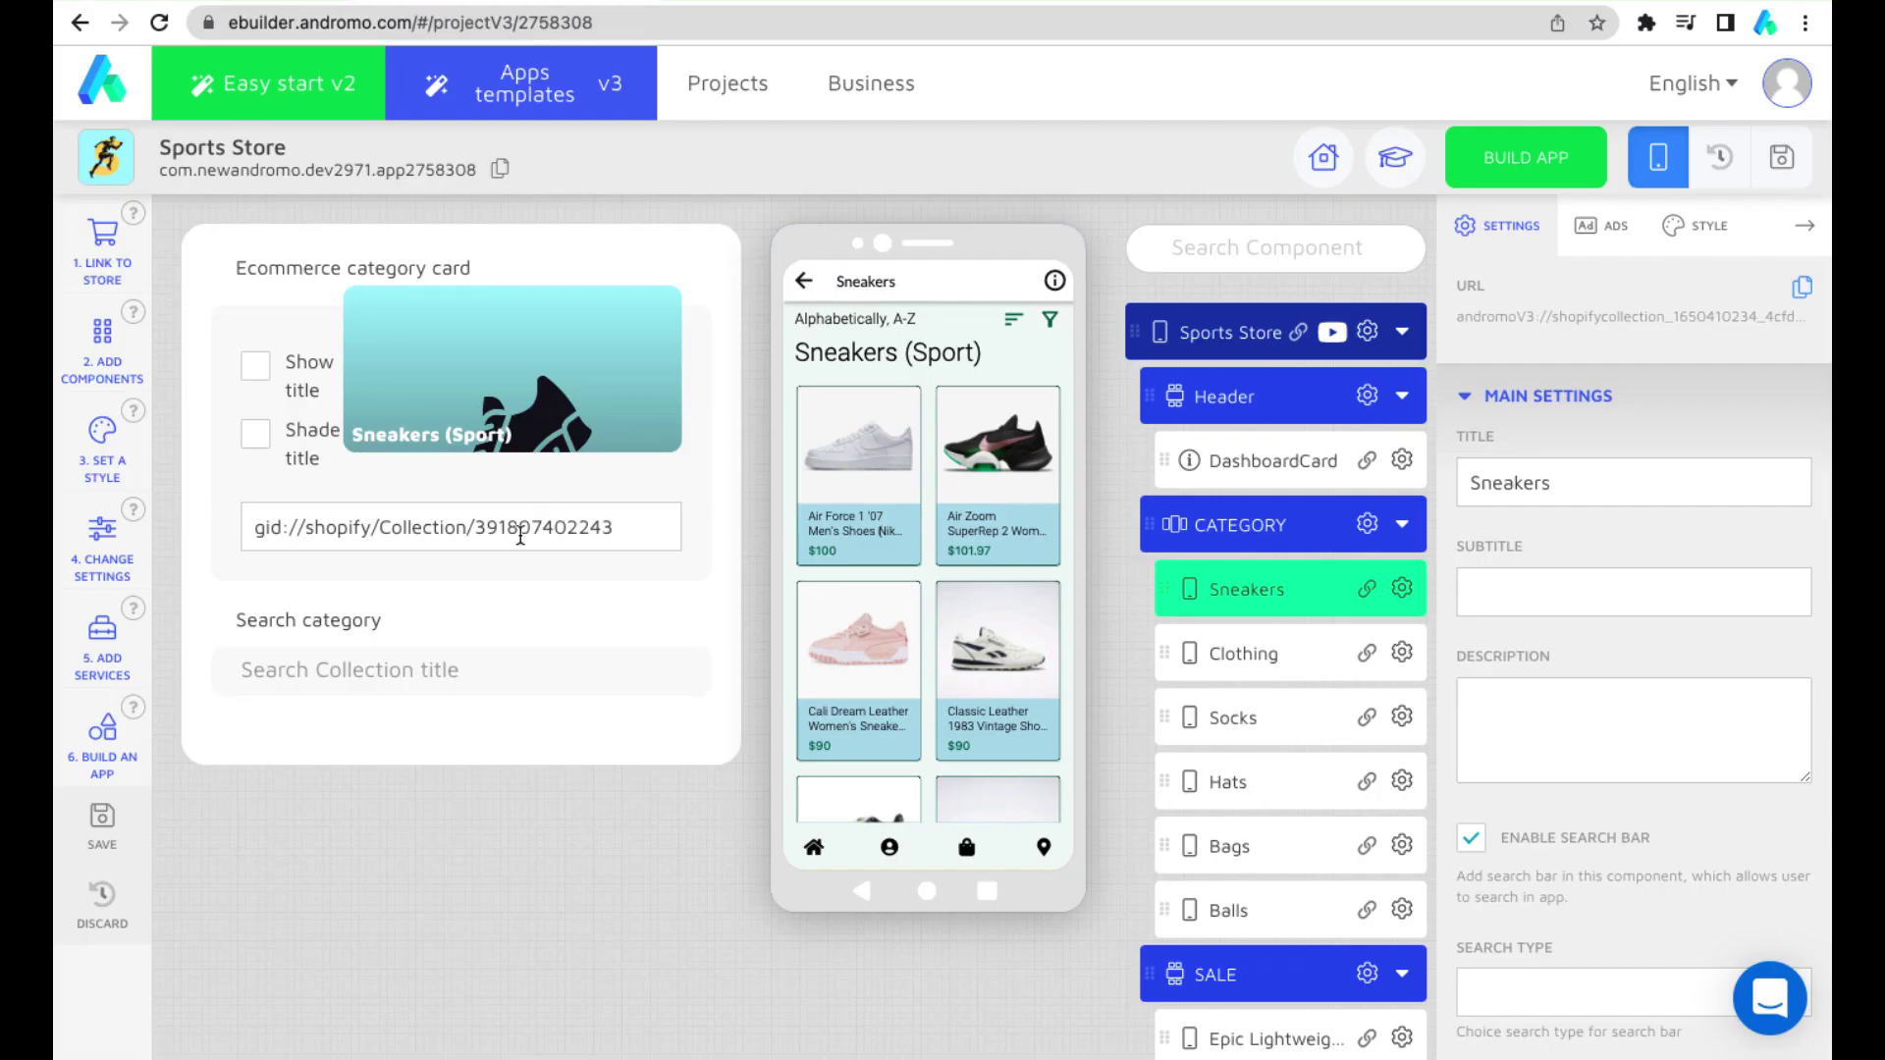
Step: Paste the Reebok ID into the Sneakers card, then relink it through the Reebok search result
{"action": "double_click", "coordinate": [480, 528]}
{"action": "key", "text": "ctrl+v"}
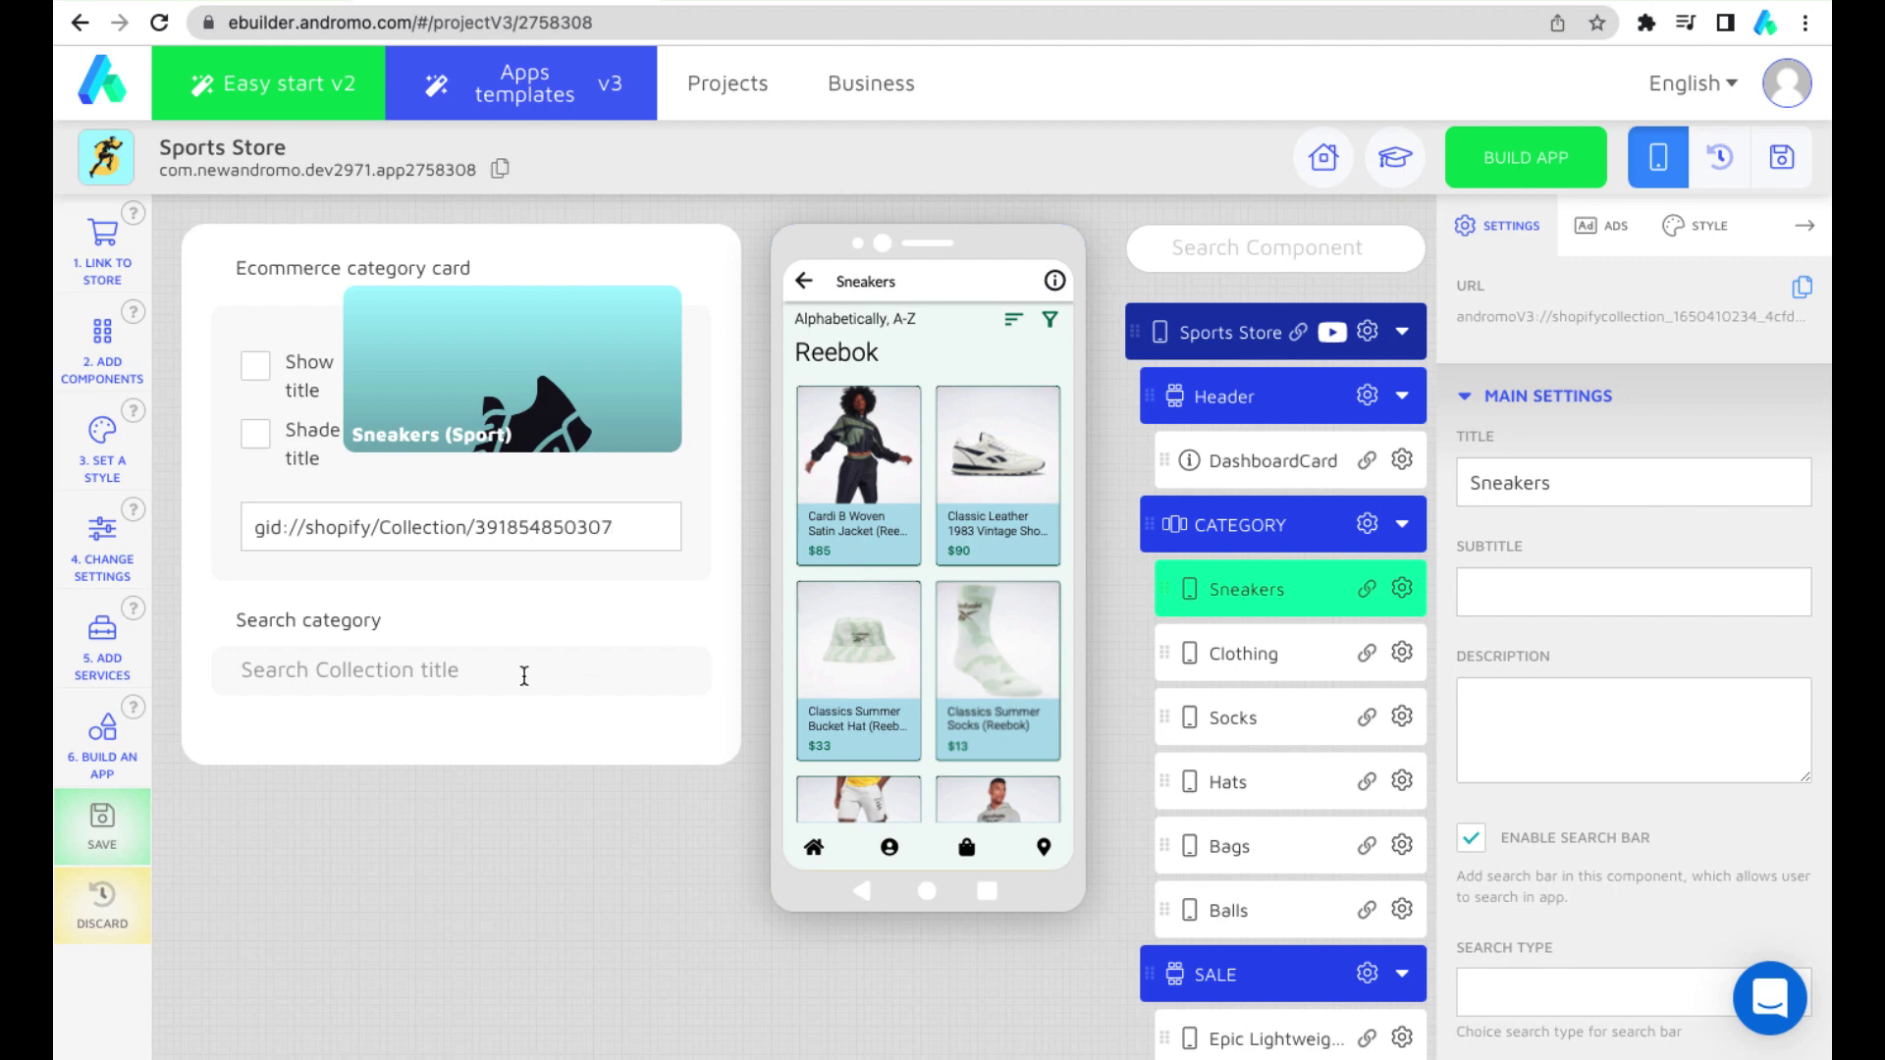
{"action": "left_click", "coordinate": [523, 674]}
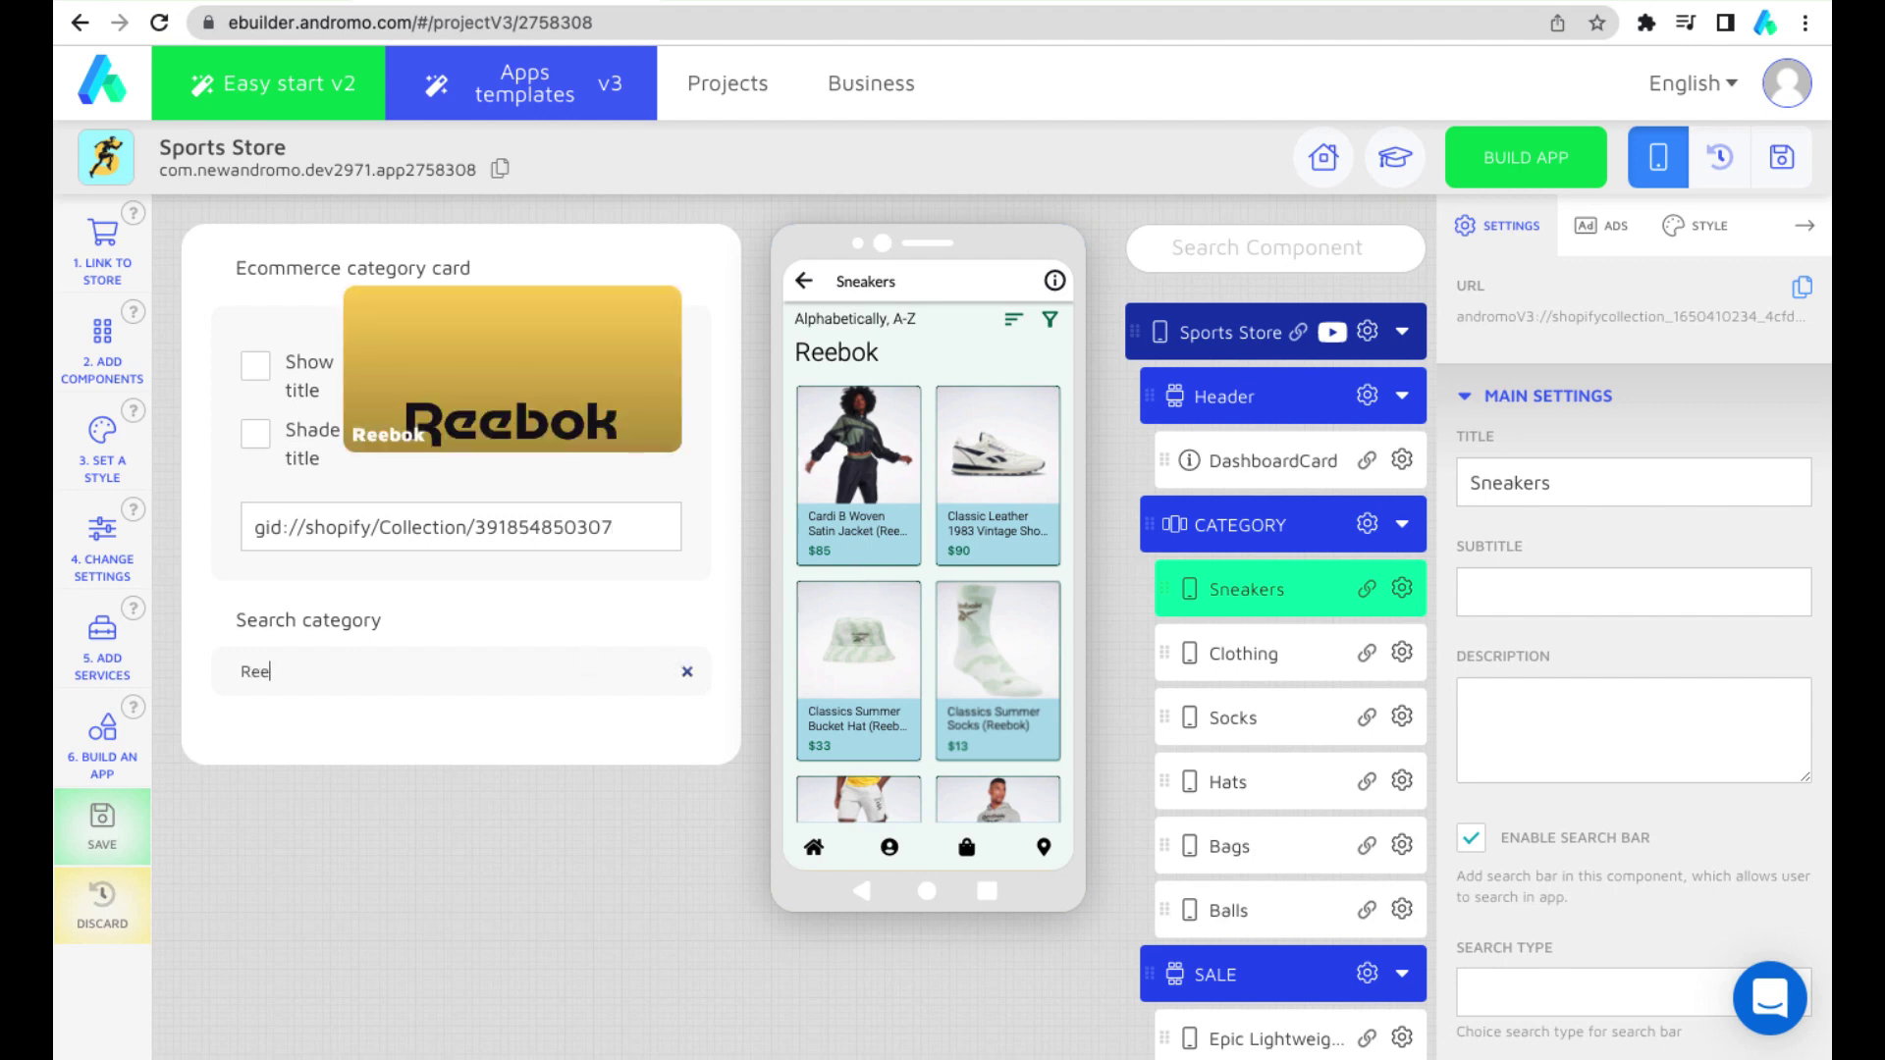
{"action": "type", "text": "ok"}
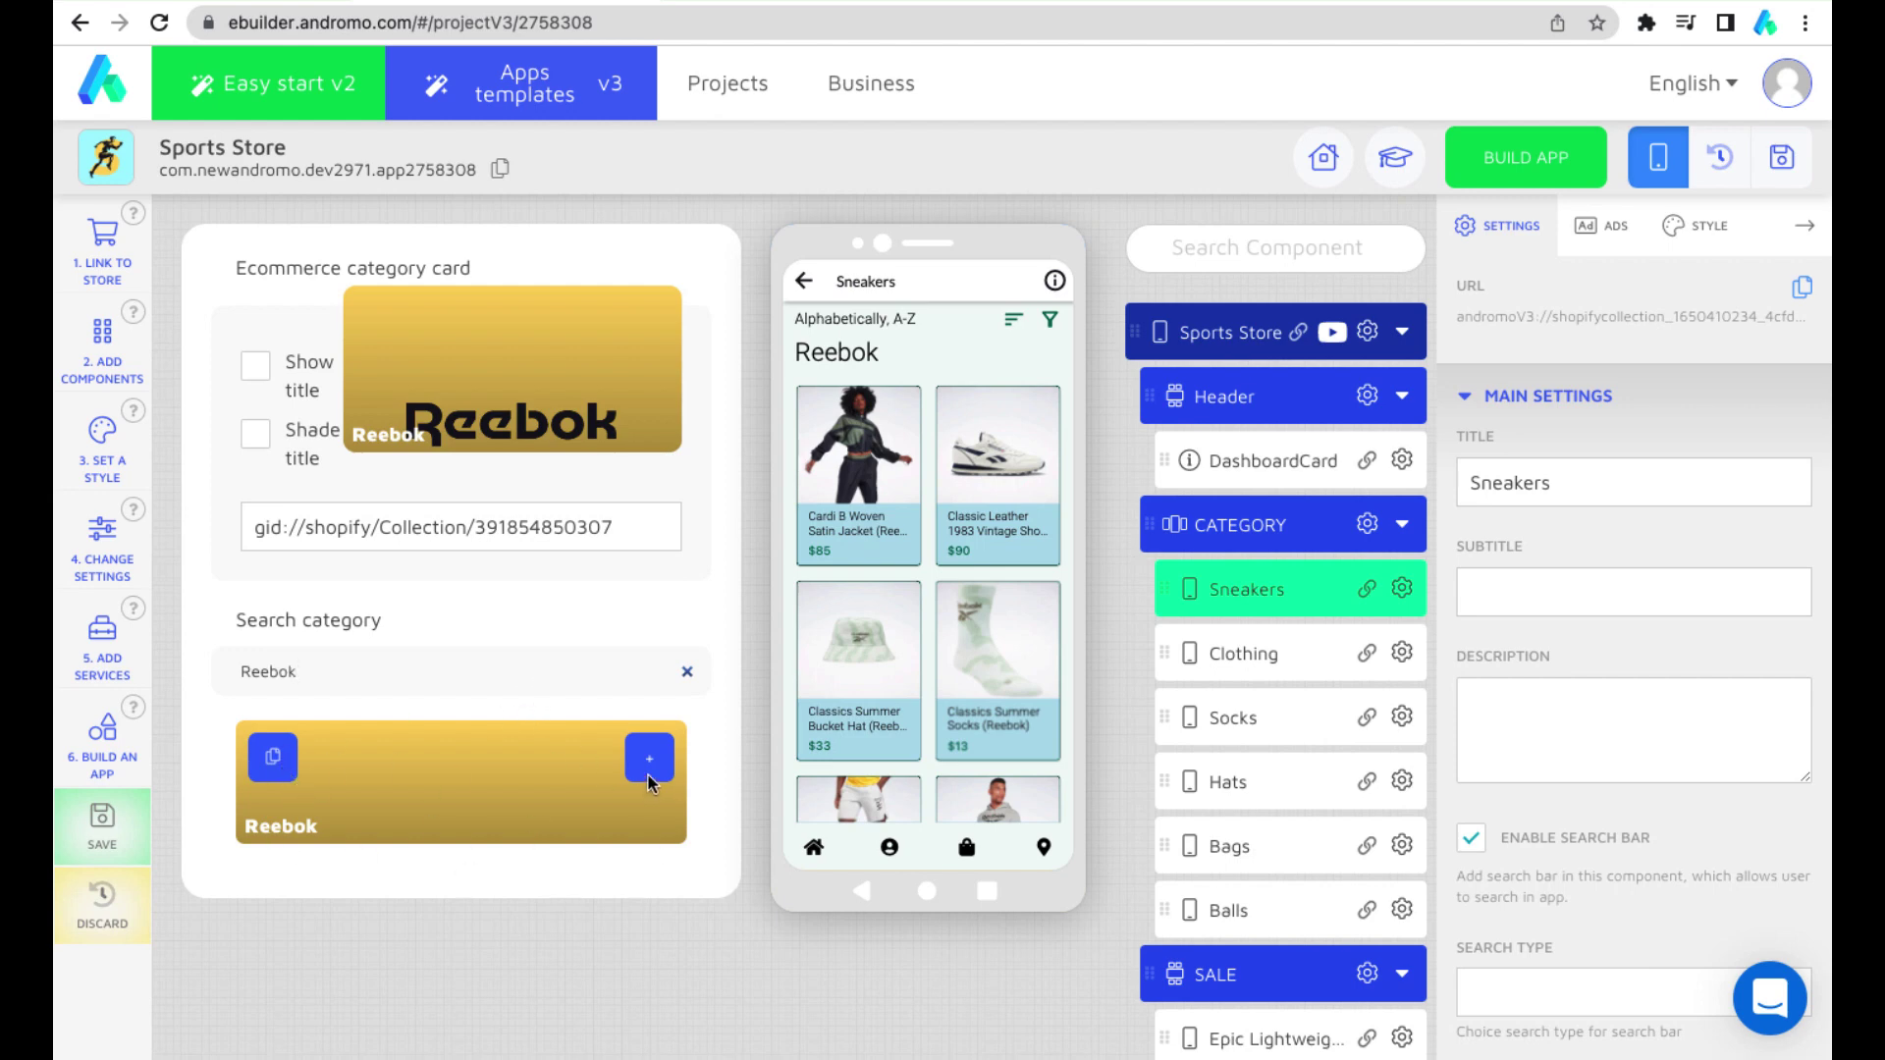
{"action": "triple_click", "coordinate": [504, 530]}
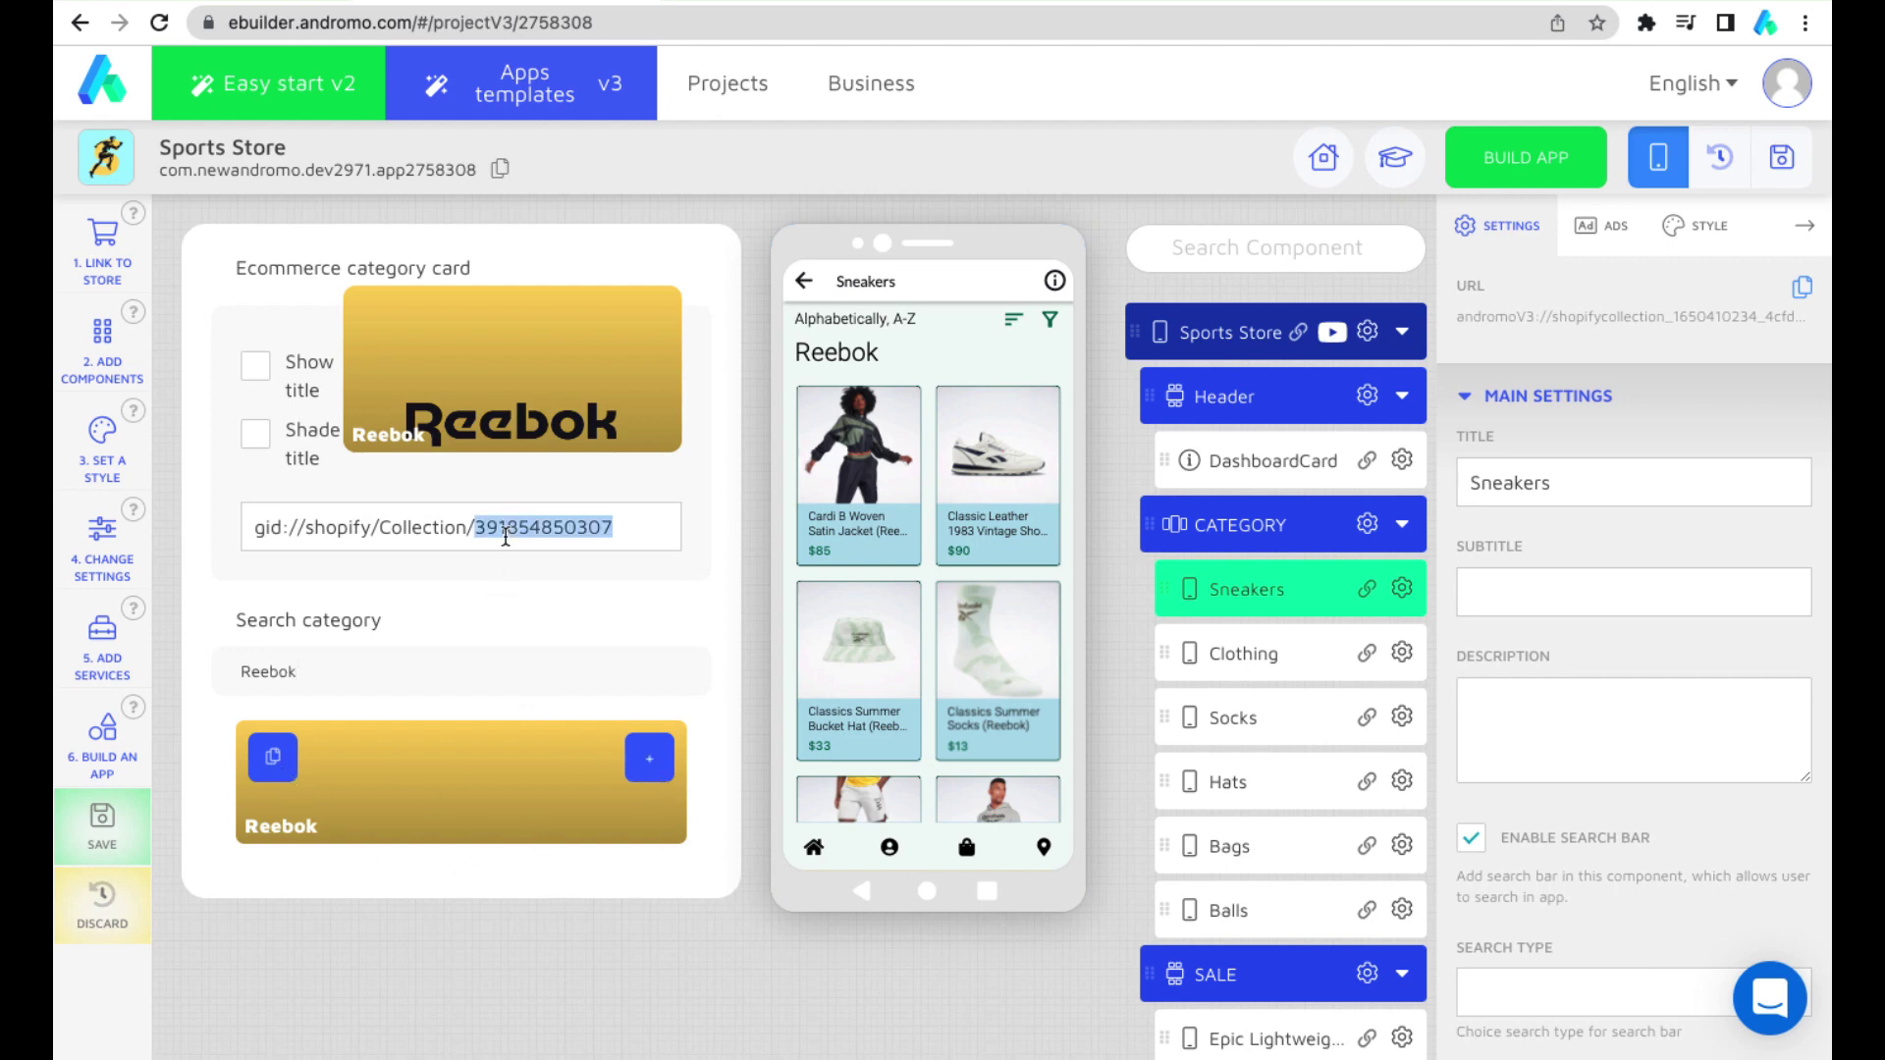
{"action": "key", "text": "BackSpace"}
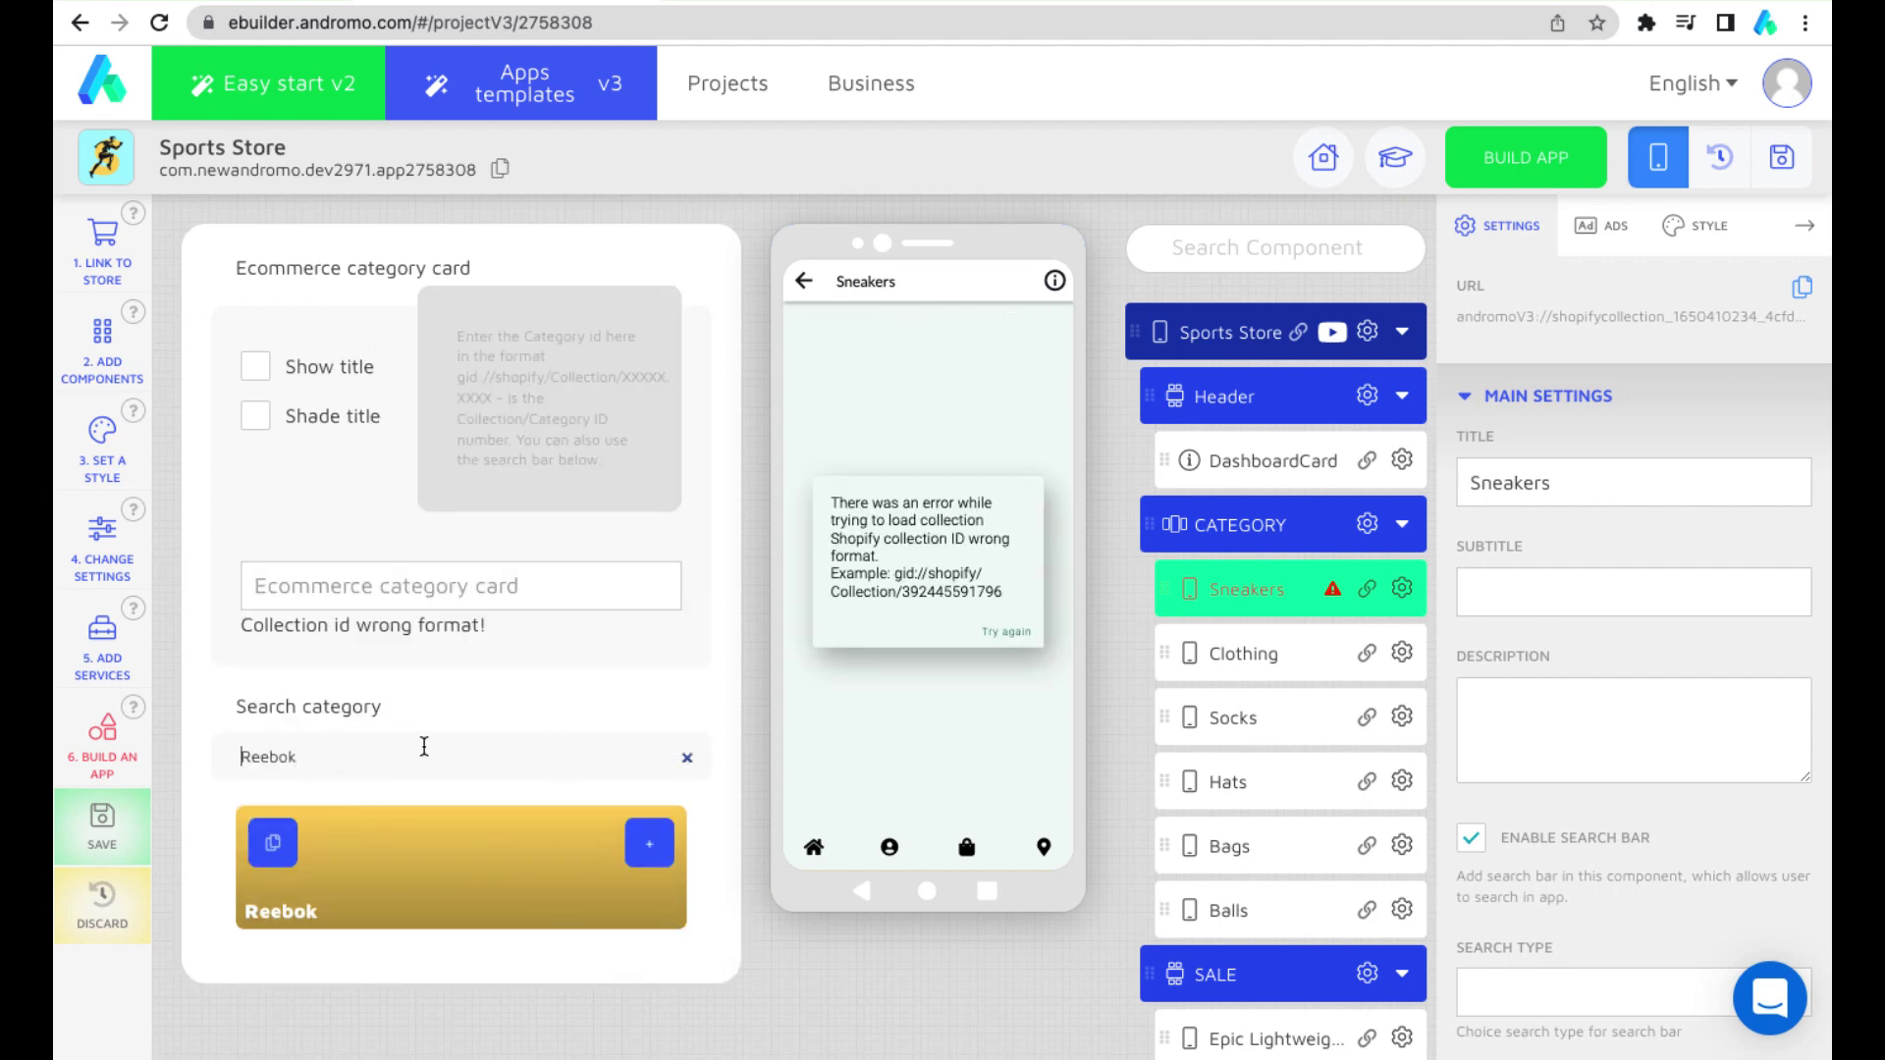
{"action": "left_click", "coordinate": [651, 852]}
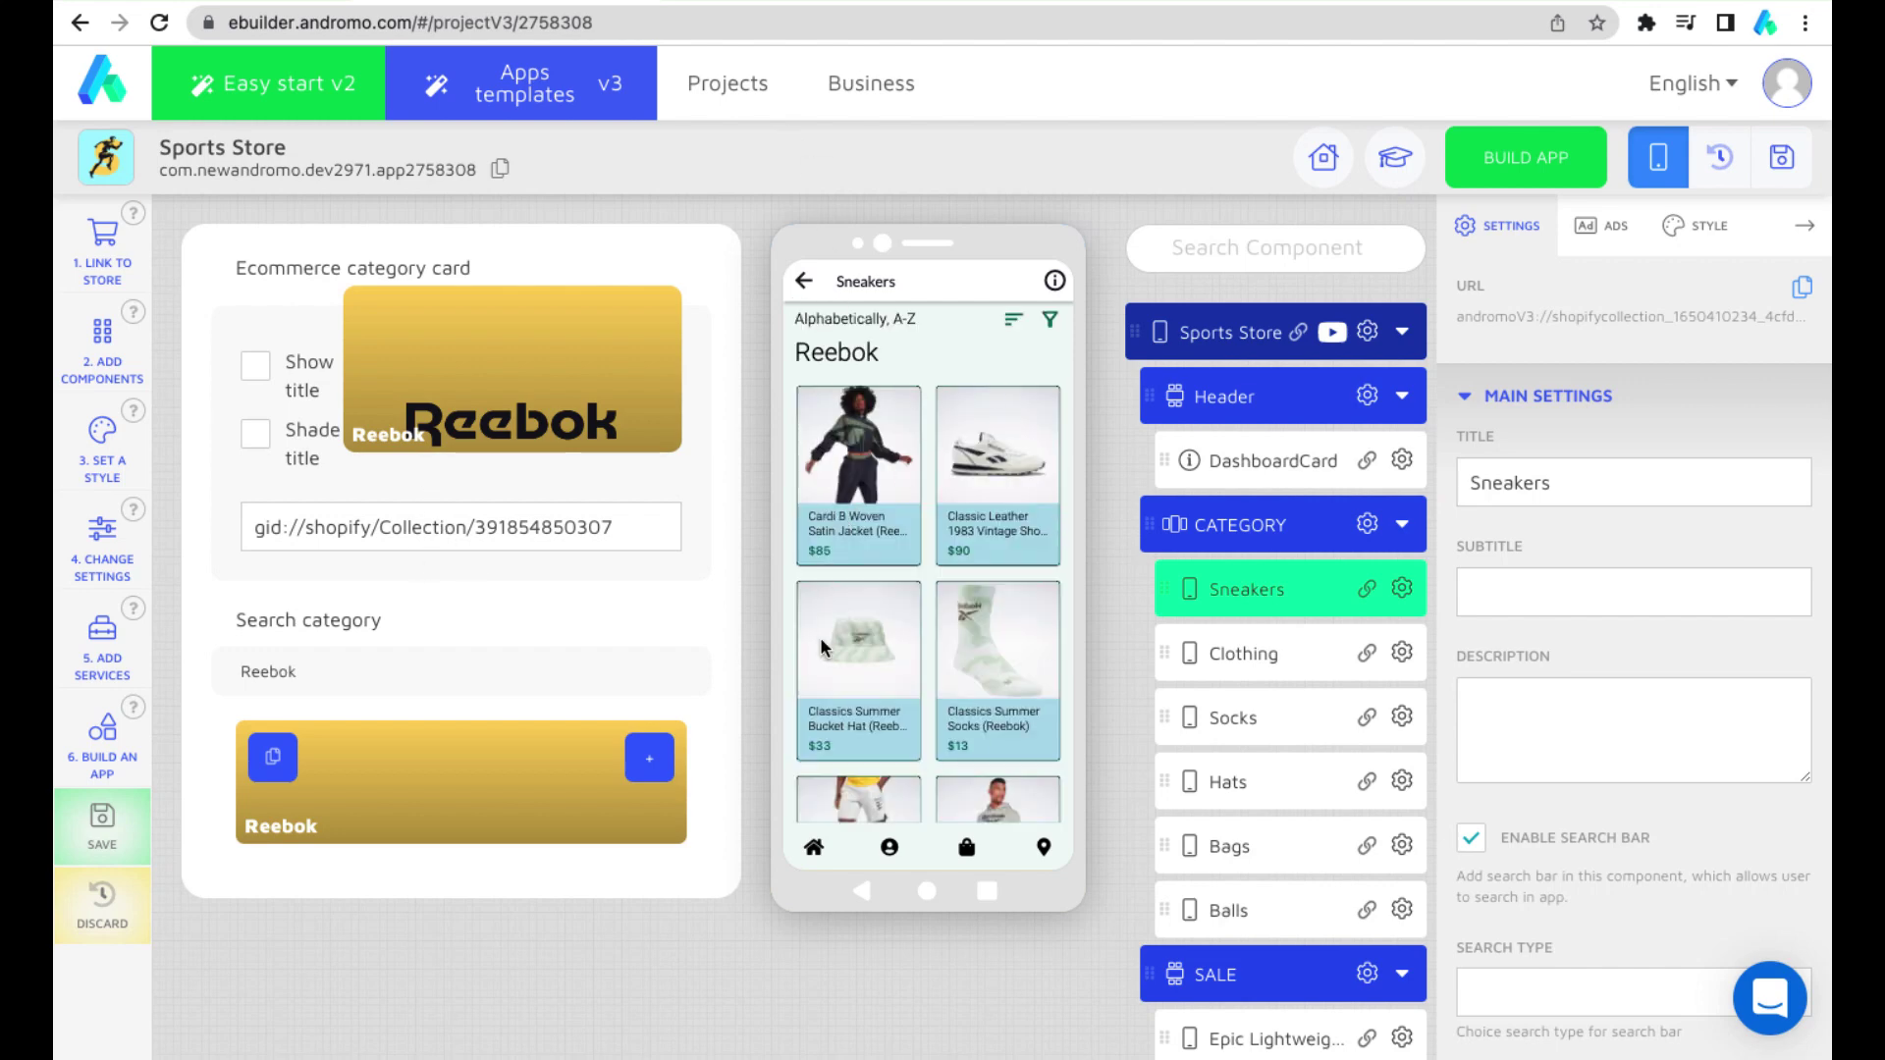
{"action": "scroll", "coordinate": [822, 649], "scroll_direction": "down", "scroll_amount": 5}
{"action": "left_click", "coordinate": [804, 282]}
{"action": "scroll", "coordinate": [912, 561], "scroll_direction": "down", "scroll_amount": 5}
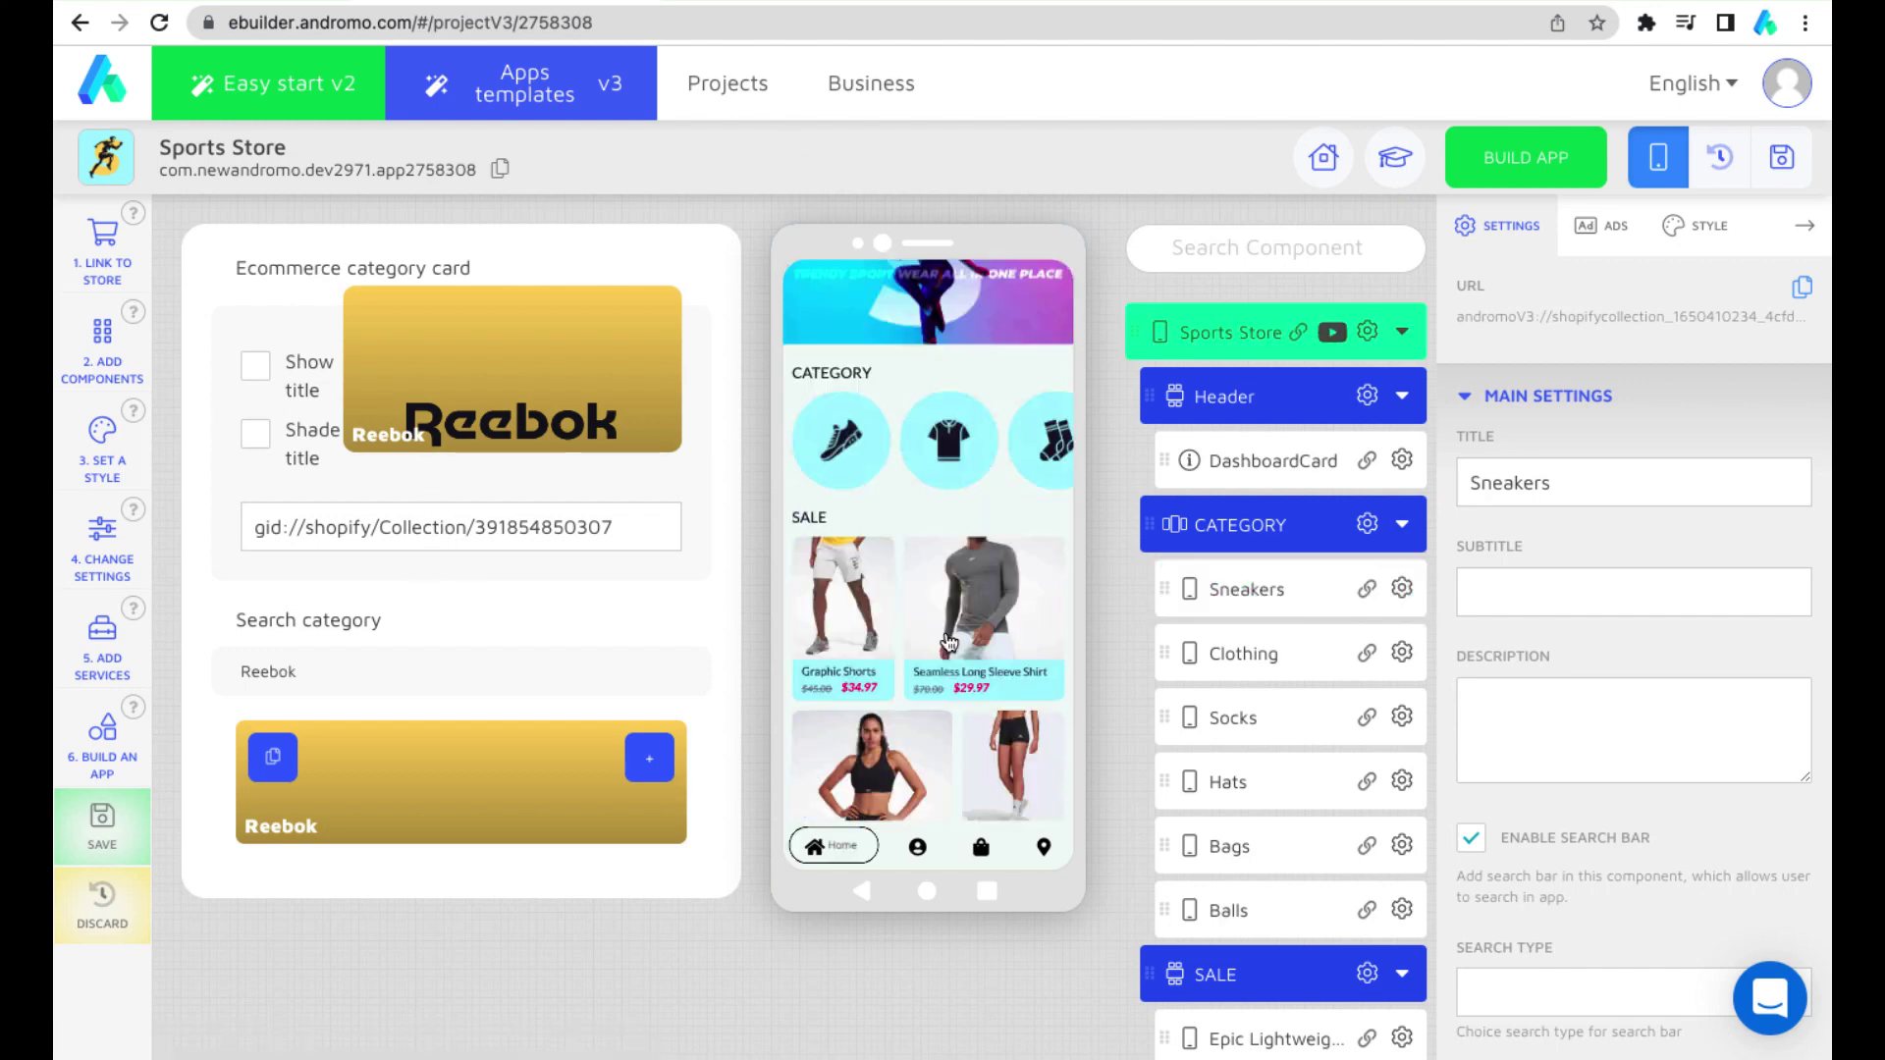
{"action": "scroll", "coordinate": [958, 681], "scroll_direction": "down", "scroll_amount": 3}
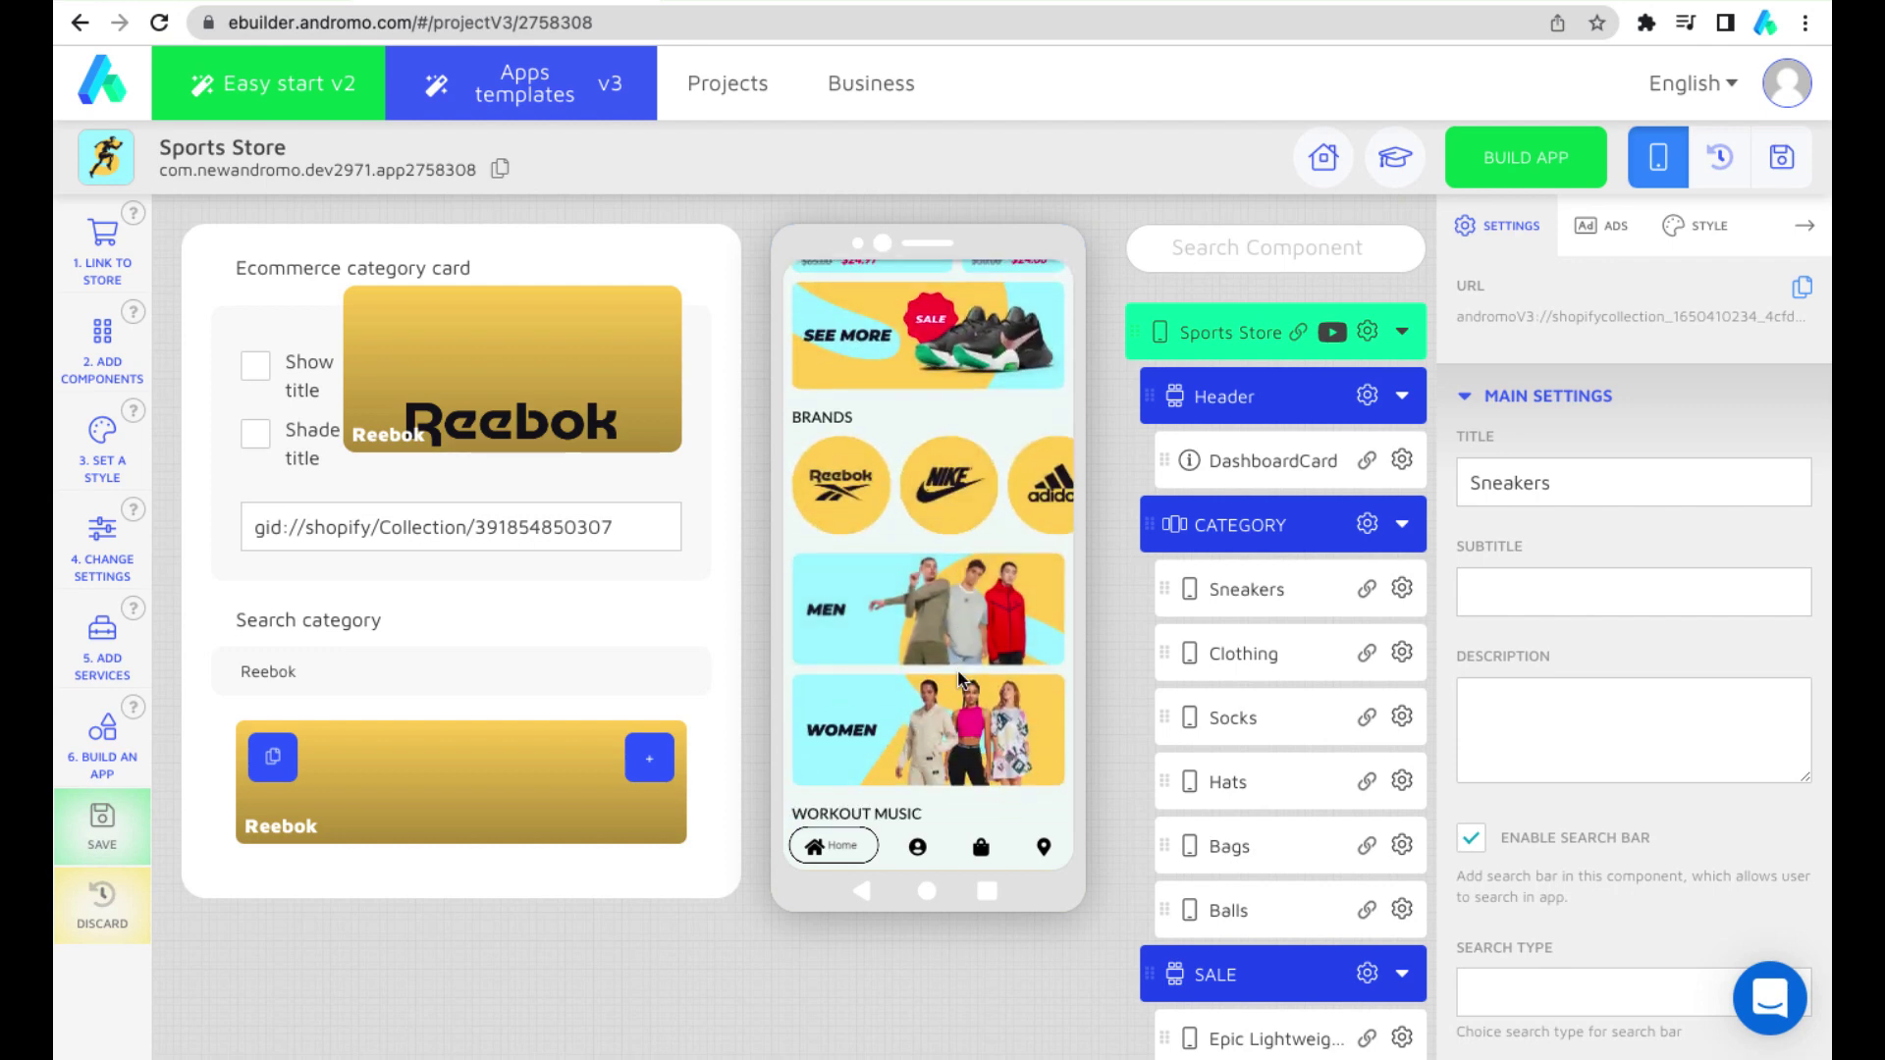
{"action": "scroll", "coordinate": [973, 561], "scroll_direction": "up", "scroll_amount": 3}
Step: Open the 4 Inch Shorts (Adidas) sale item's product page and its product editor
{"action": "left_click", "coordinate": [998, 336]}
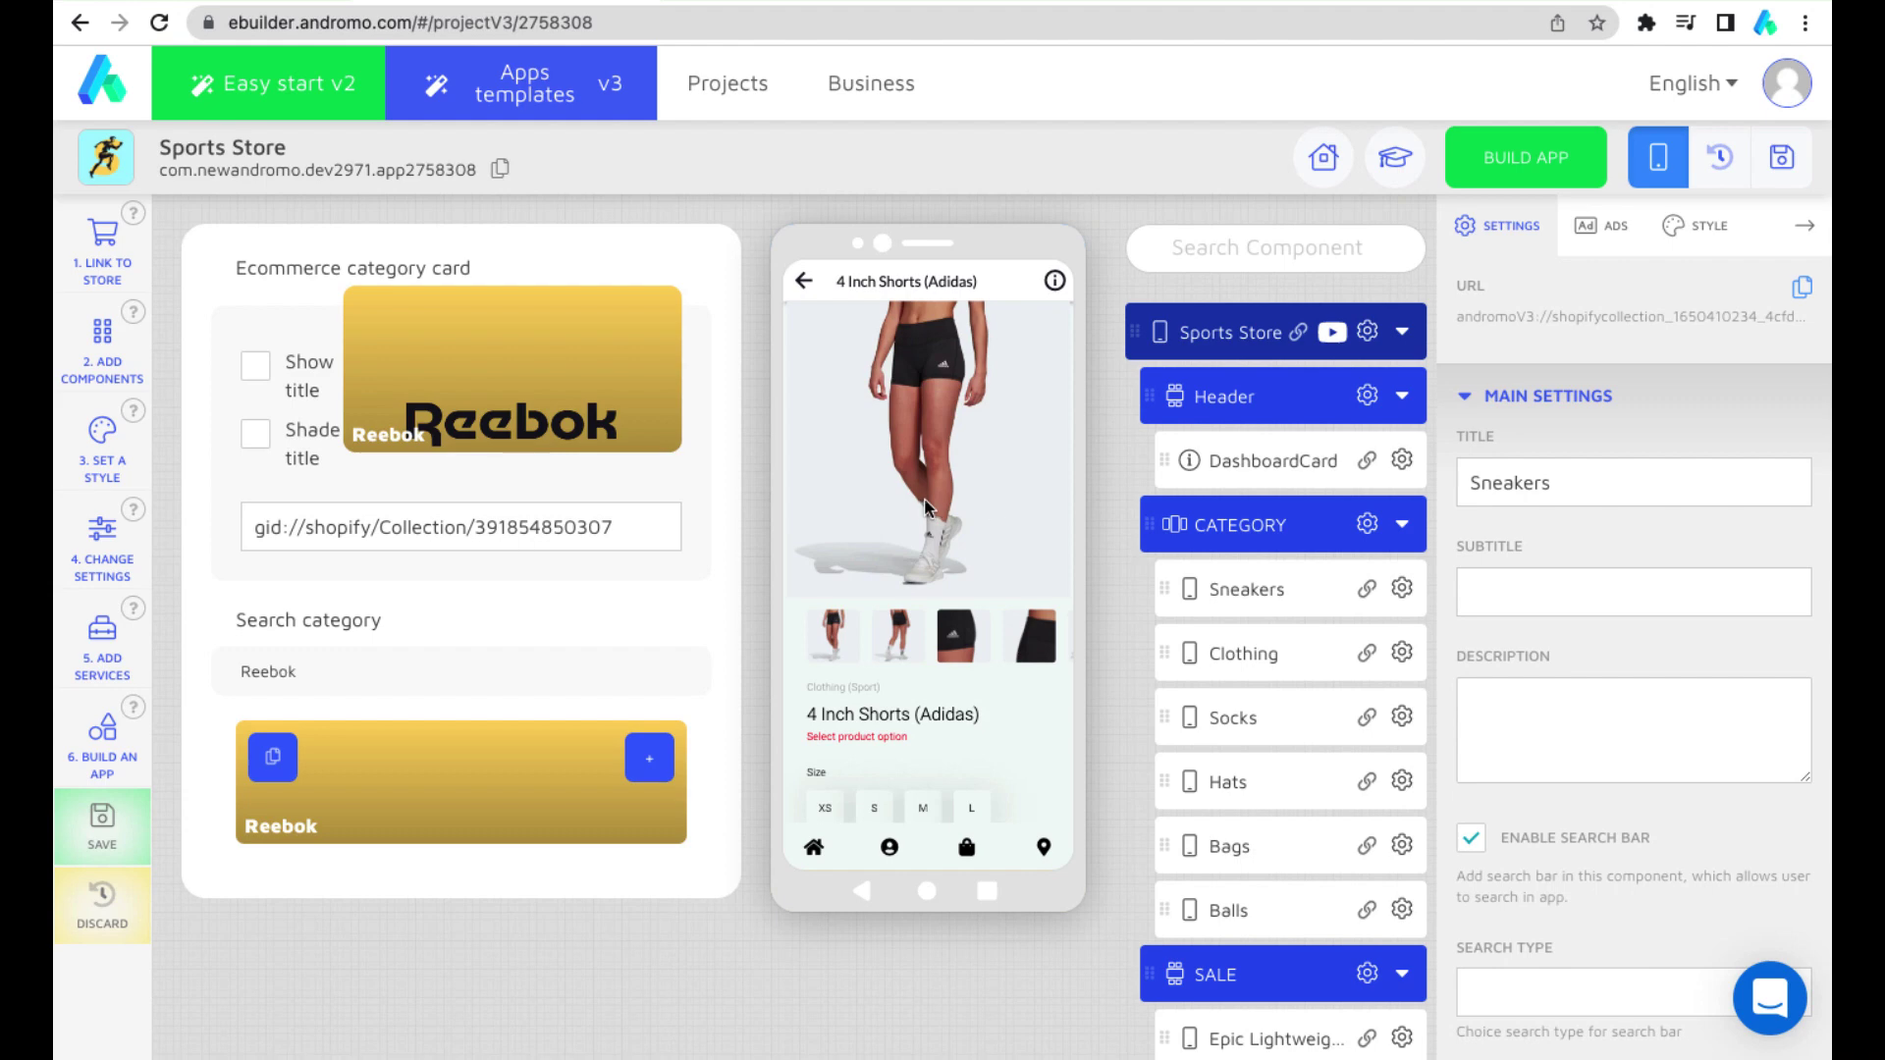
{"action": "scroll", "coordinate": [1281, 700], "scroll_direction": "down", "scroll_amount": 5}
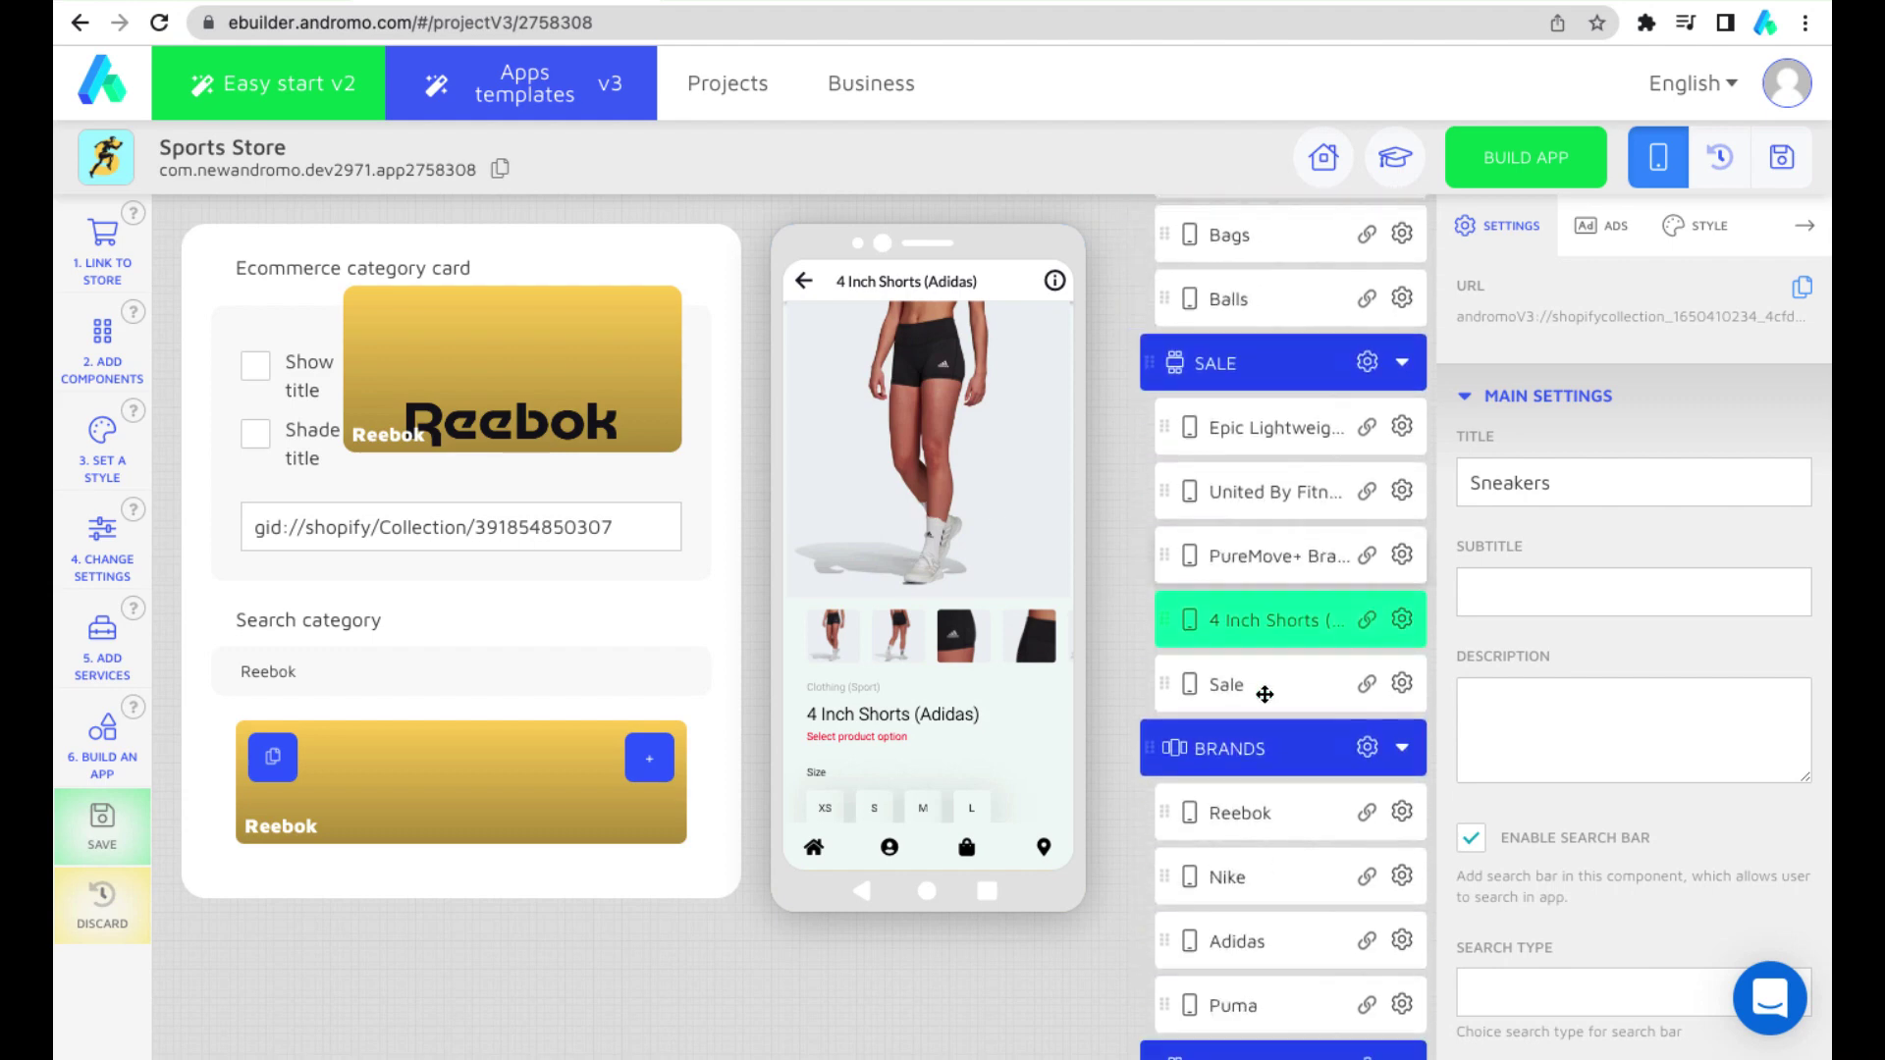
{"action": "left_click", "coordinate": [1276, 565]}
{"action": "left_click", "coordinate": [1598, 561]}
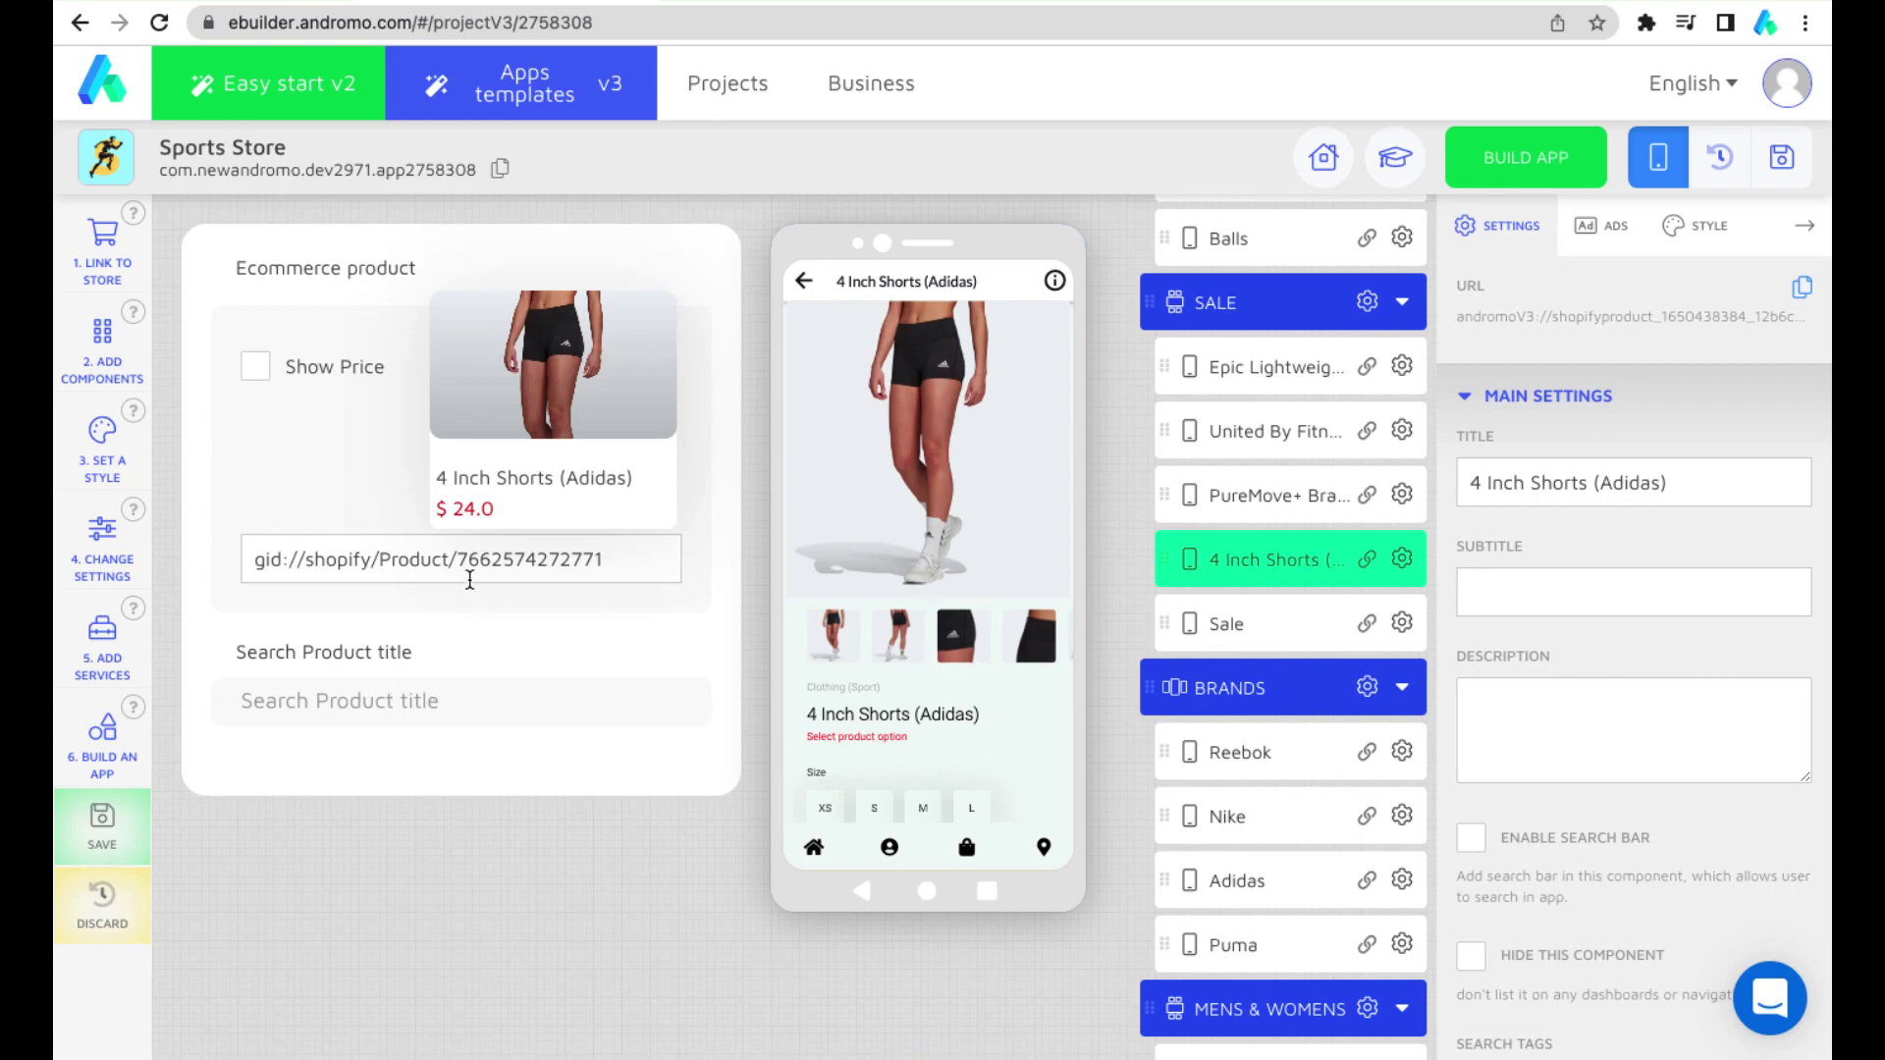
Step: In Shopify's Reebok collection, open PureMove+ Bra Motion Sense and select its product ID
{"action": "left_click", "coordinate": [231, 4]}
{"action": "scroll", "coordinate": [581, 599], "scroll_direction": "down", "scroll_amount": 3}
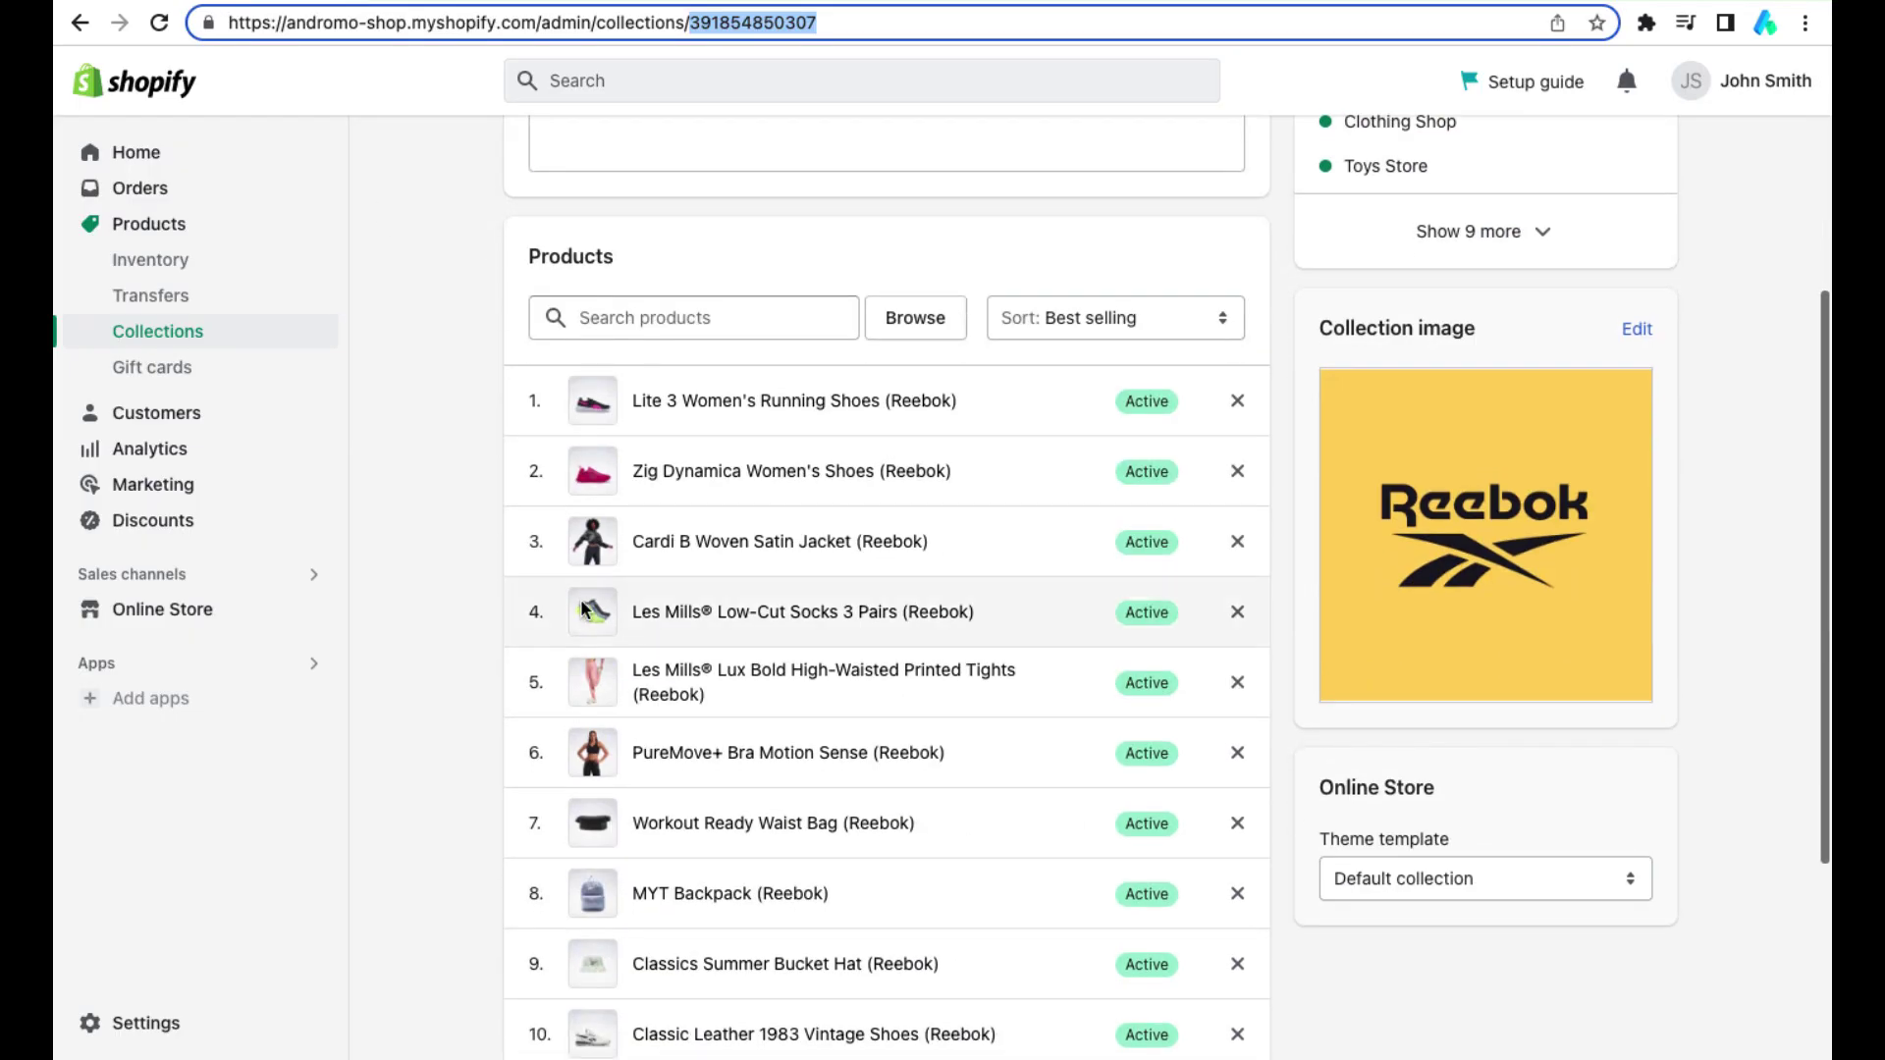
{"action": "left_click", "coordinate": [709, 756]}
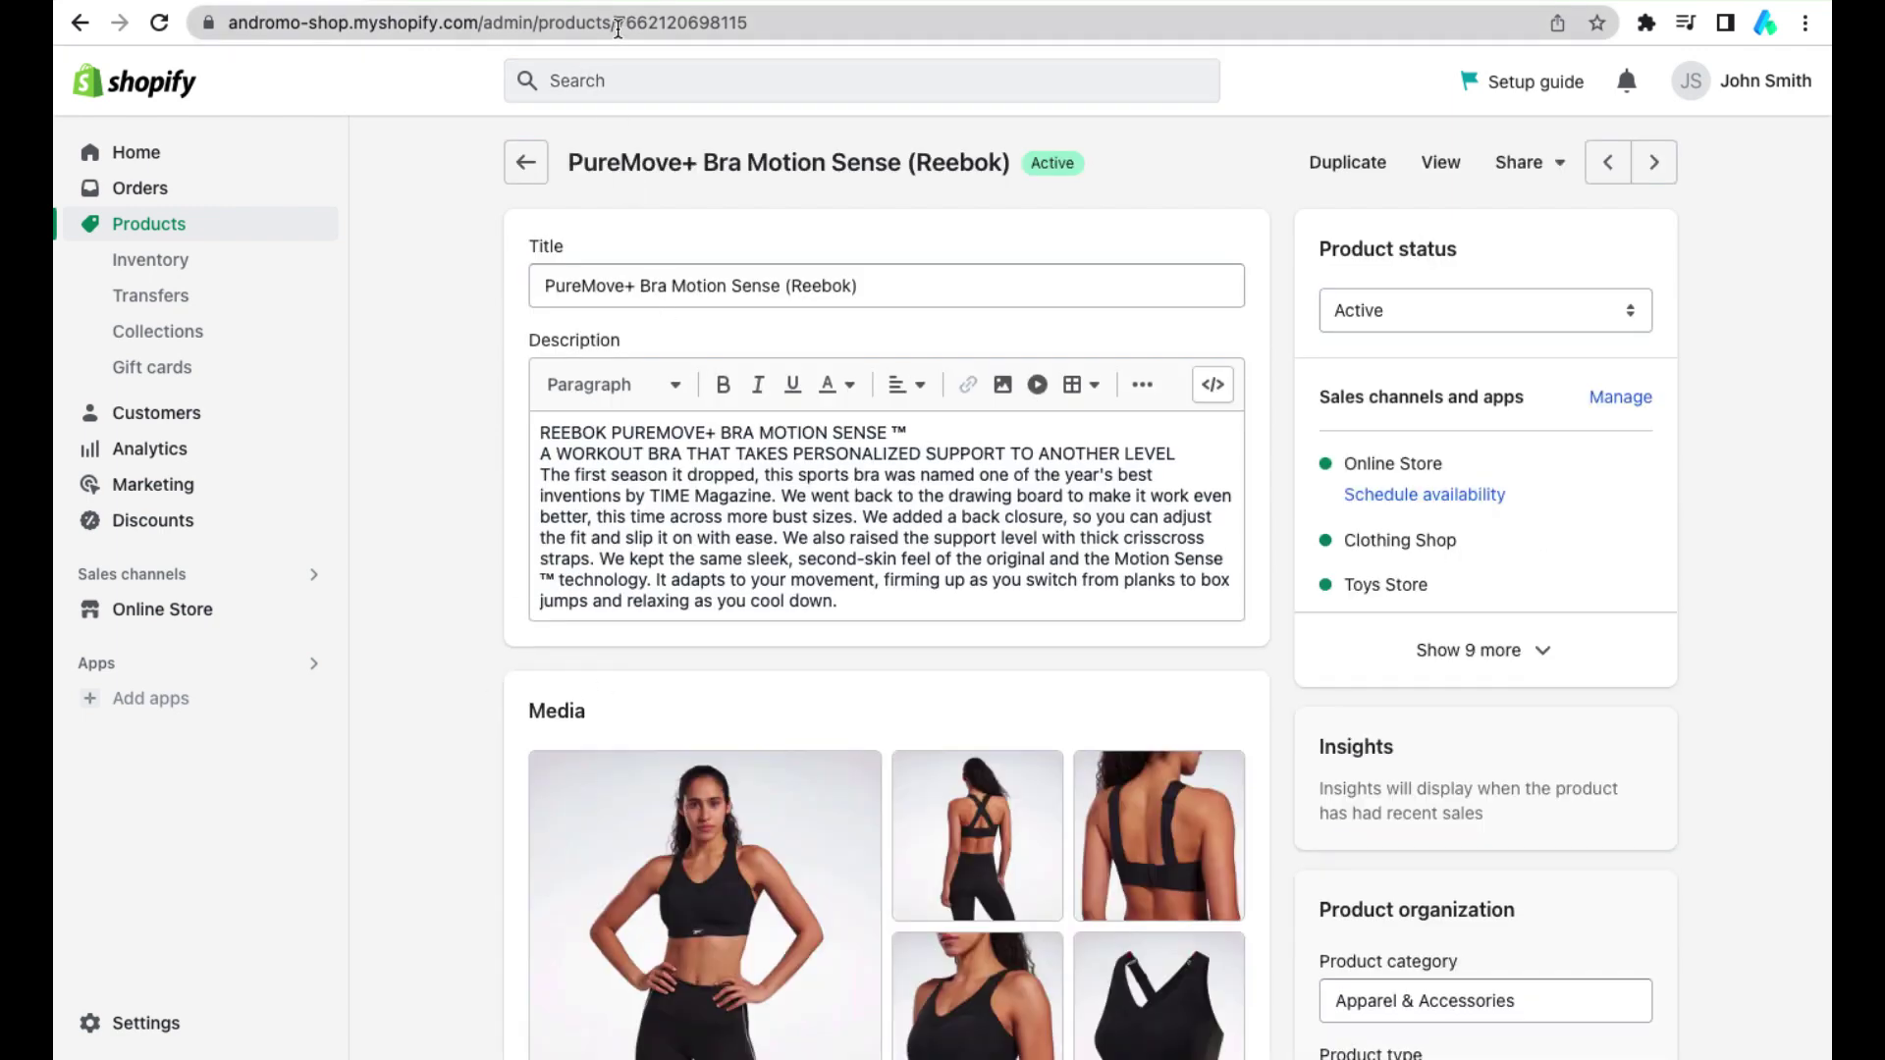
{"action": "left_click_drag", "start_coordinate": [617, 25], "coordinate": [814, 26]}
{"action": "key", "text": "ctrl+c"}
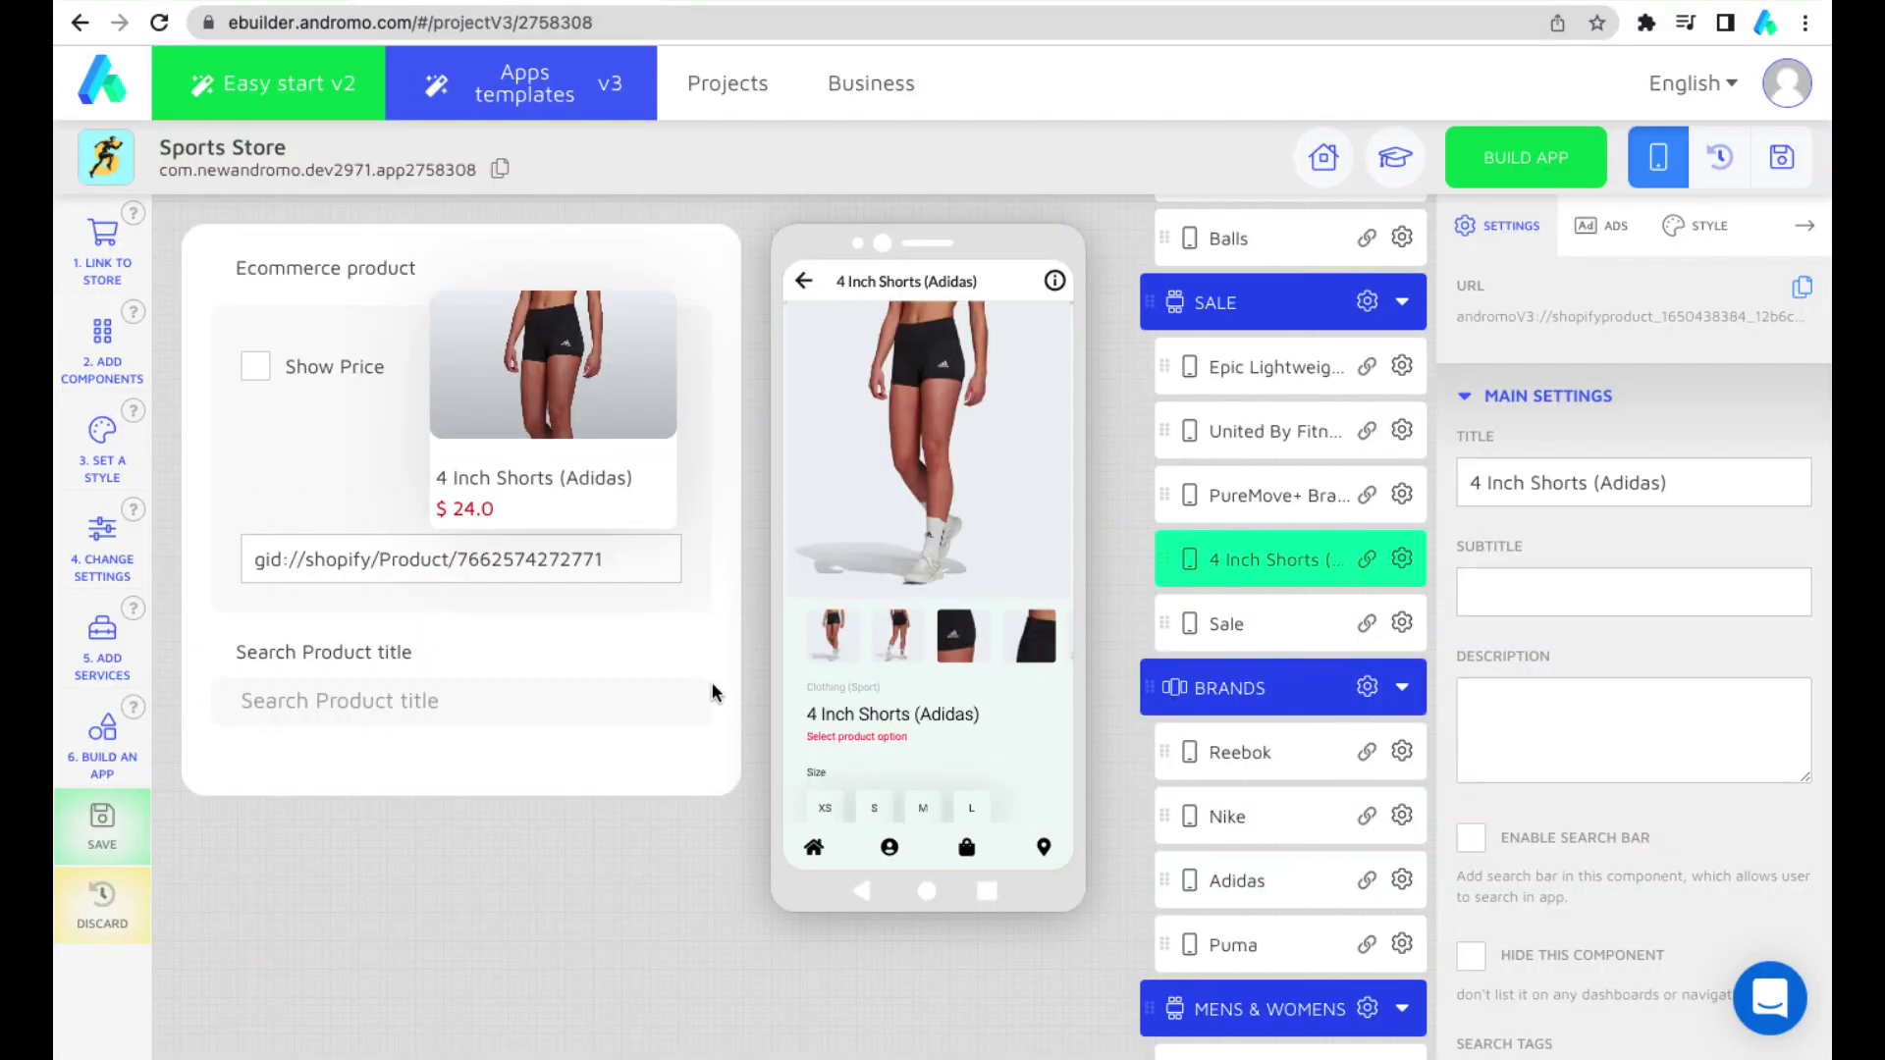
Step: Paste the PureMove+ Bra Motion Sense ID over the shorts' product ID, save, and return home
{"action": "left_click_drag", "start_coordinate": [459, 562], "coordinate": [638, 564]}
{"action": "key", "text": "ctrl+v"}
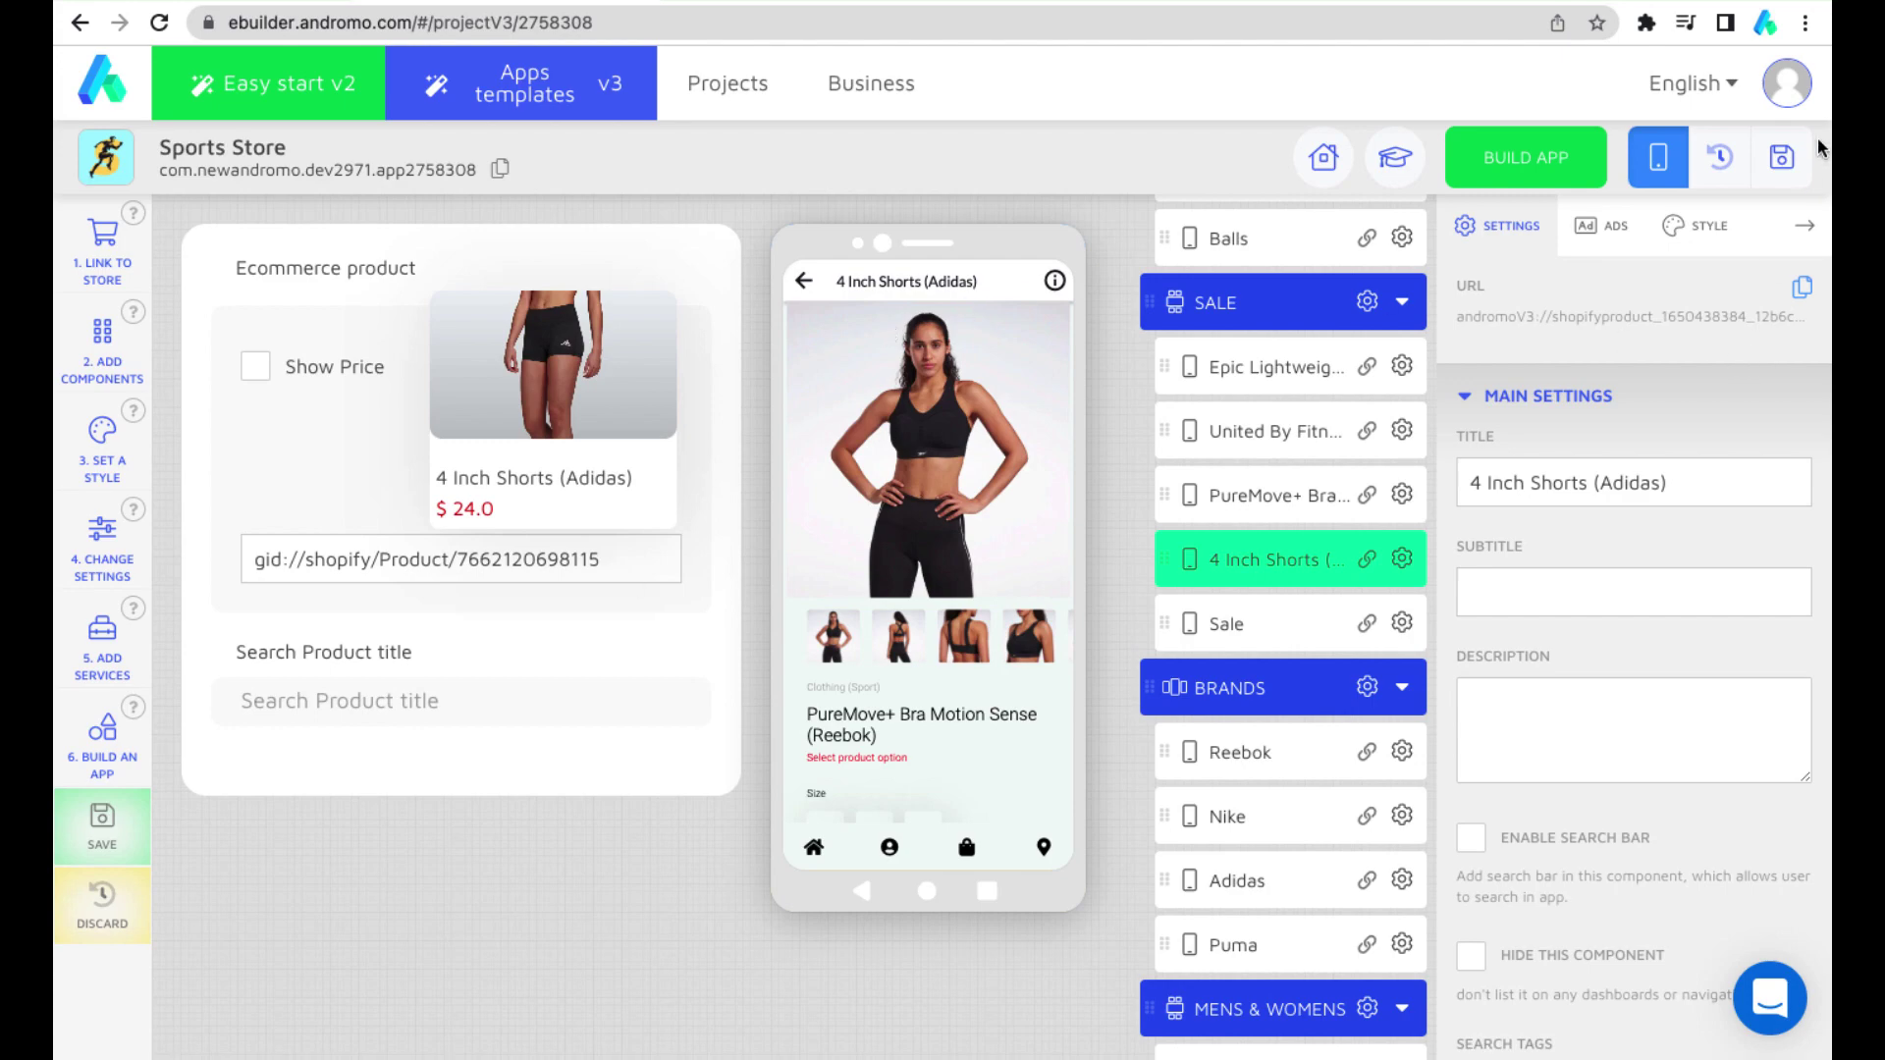
{"action": "left_click", "coordinate": [1786, 159]}
{"action": "left_click", "coordinate": [942, 596]}
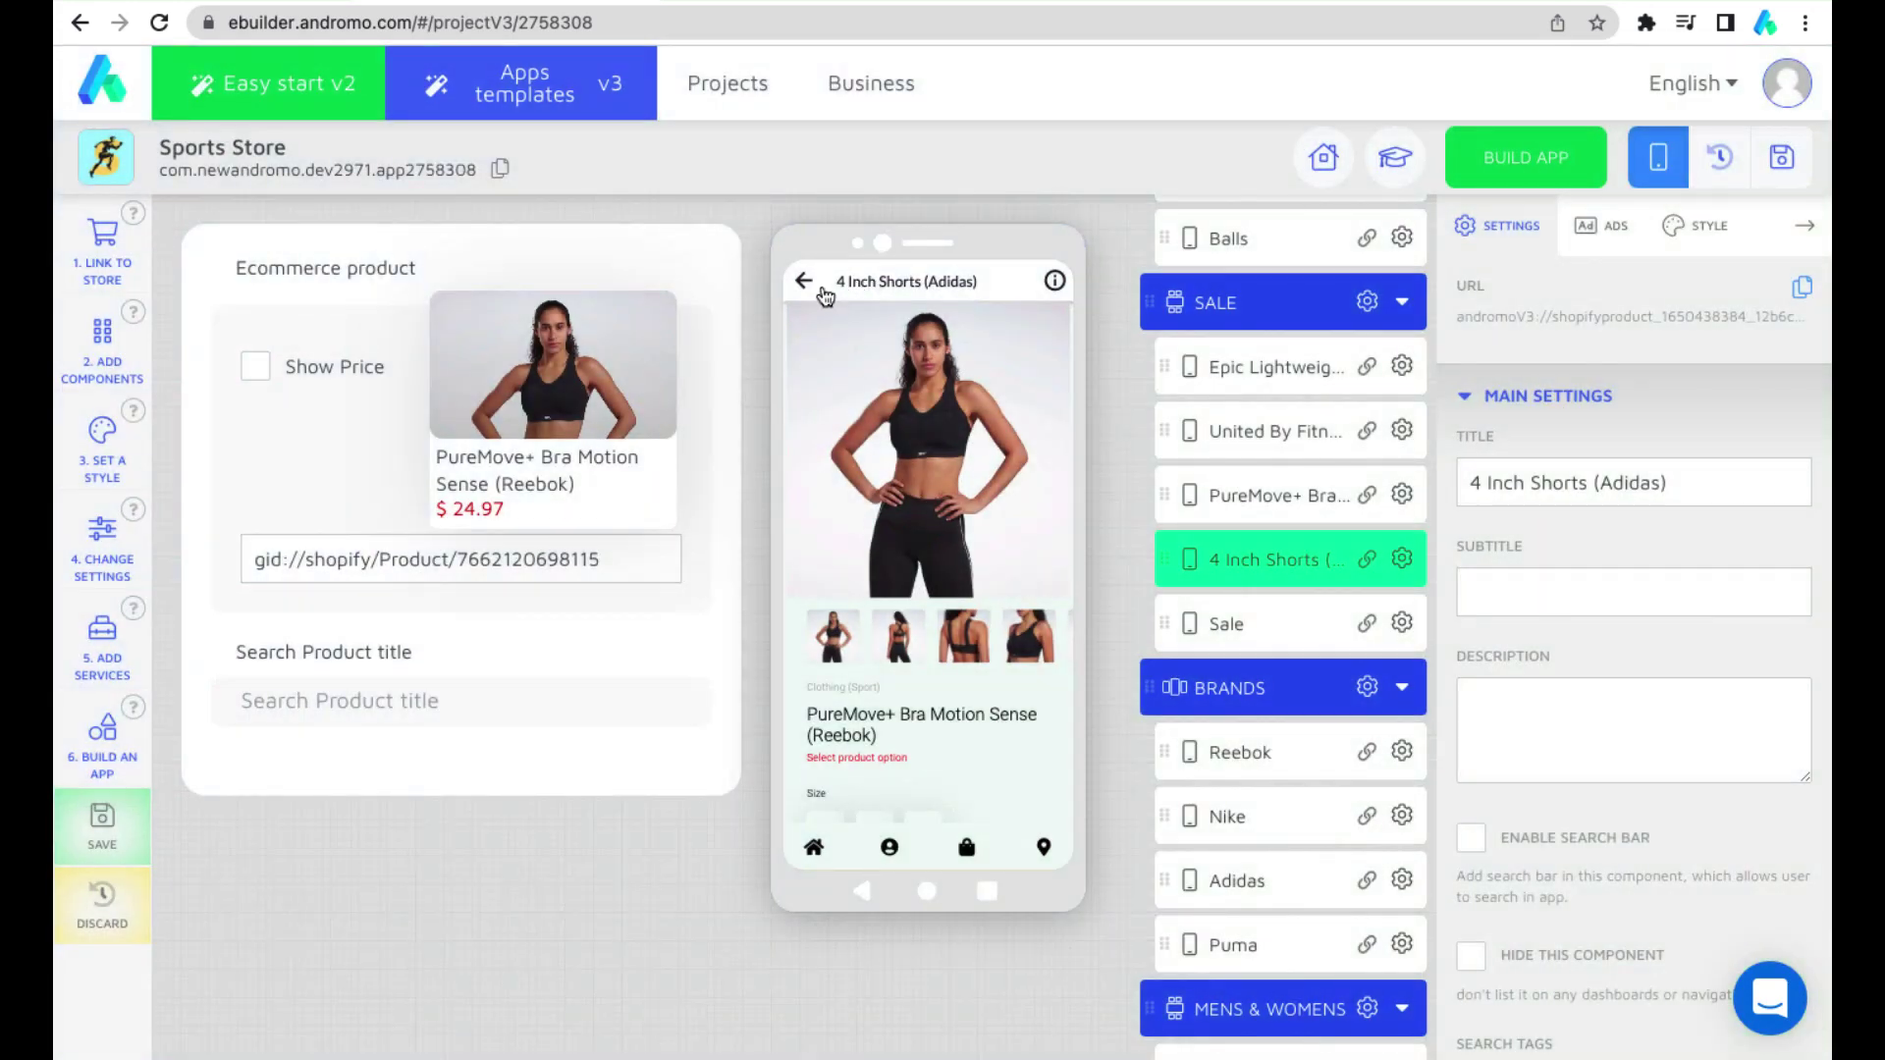
{"action": "left_click", "coordinate": [805, 283]}
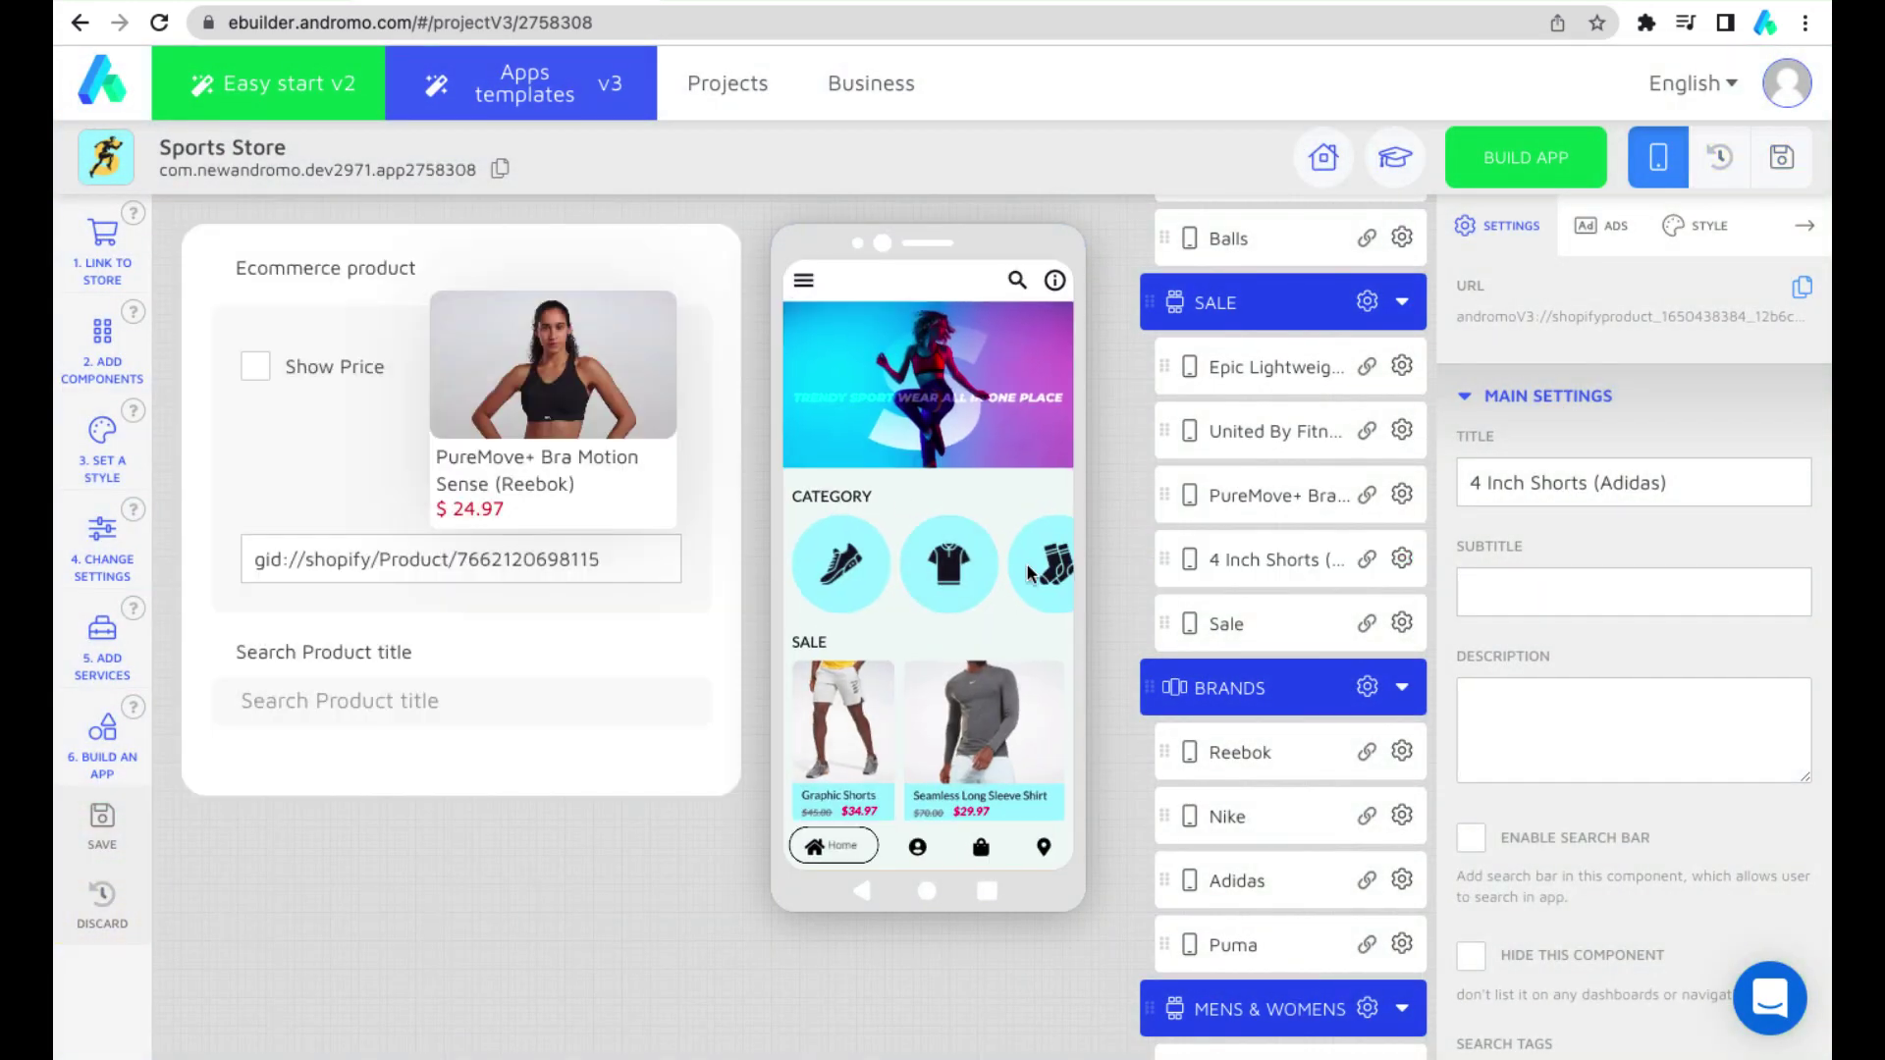
{"action": "scroll", "coordinate": [961, 552], "scroll_direction": "down", "scroll_amount": 2}
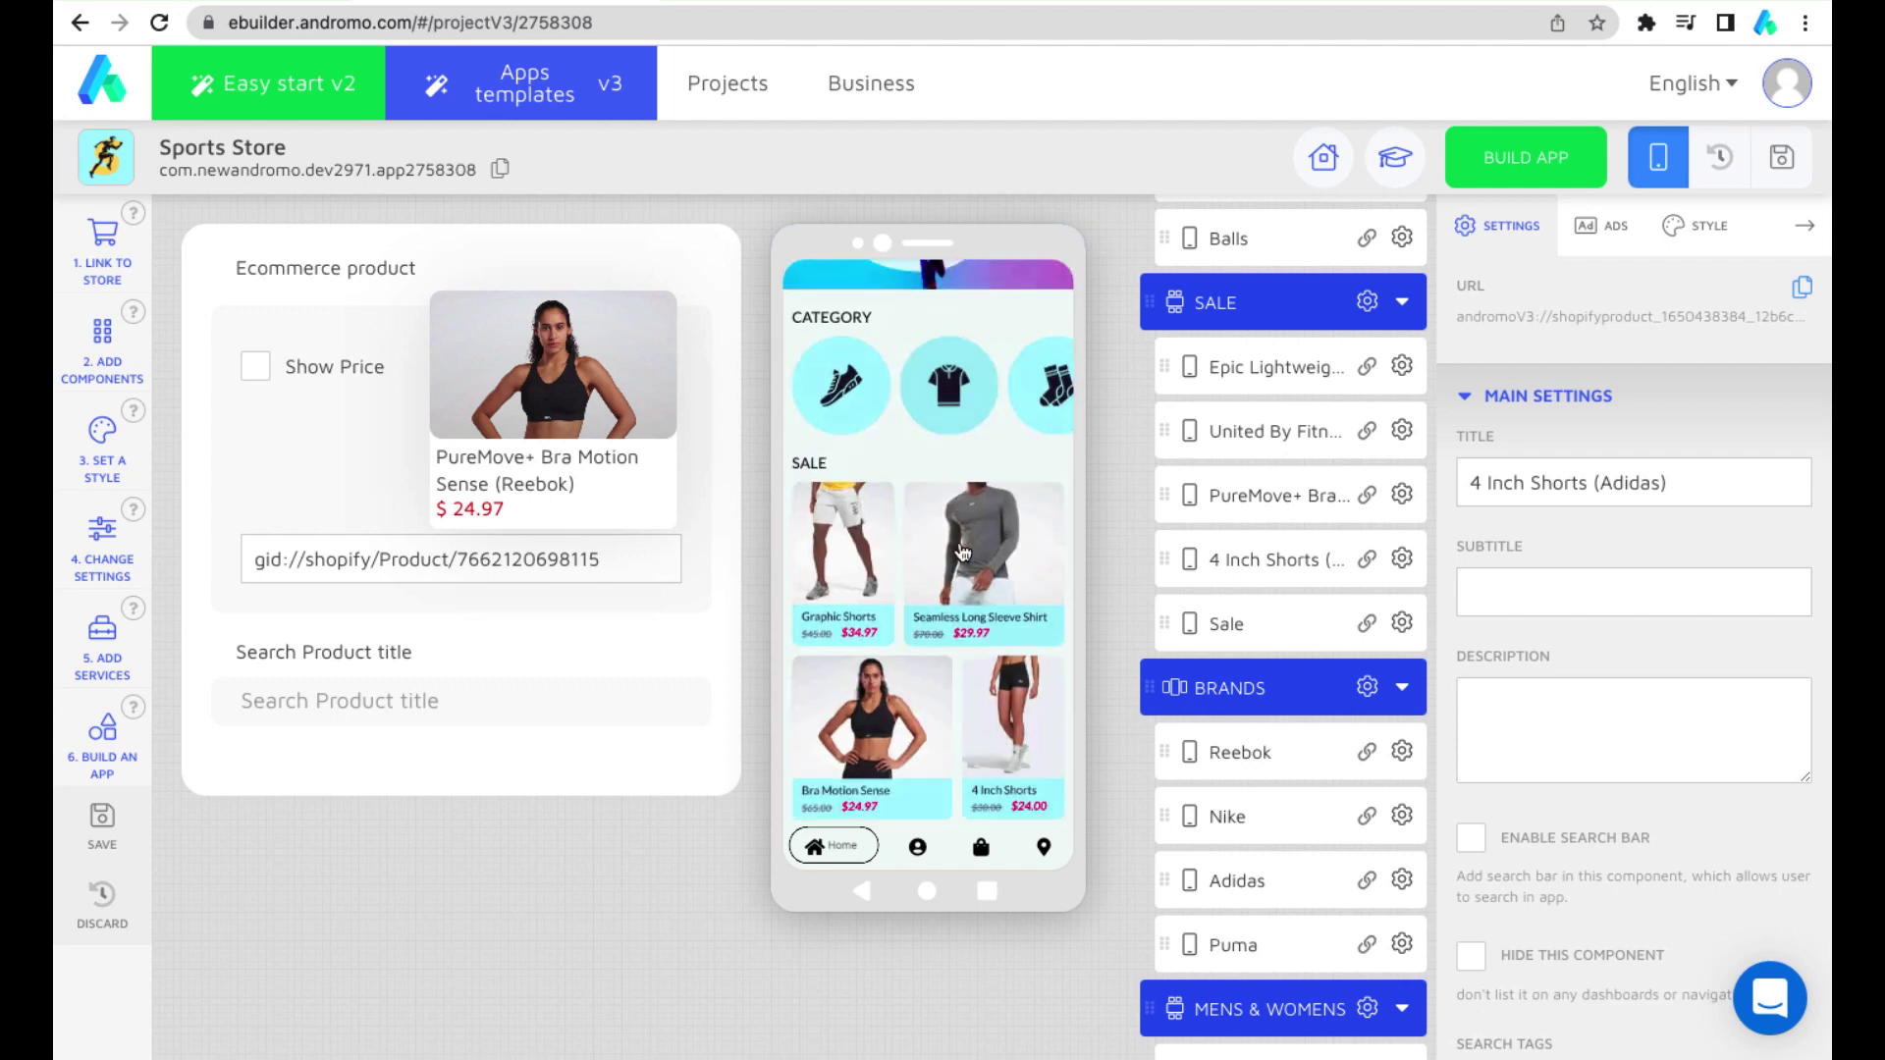
{"action": "scroll", "coordinate": [962, 552], "scroll_direction": "up", "scroll_amount": 2}
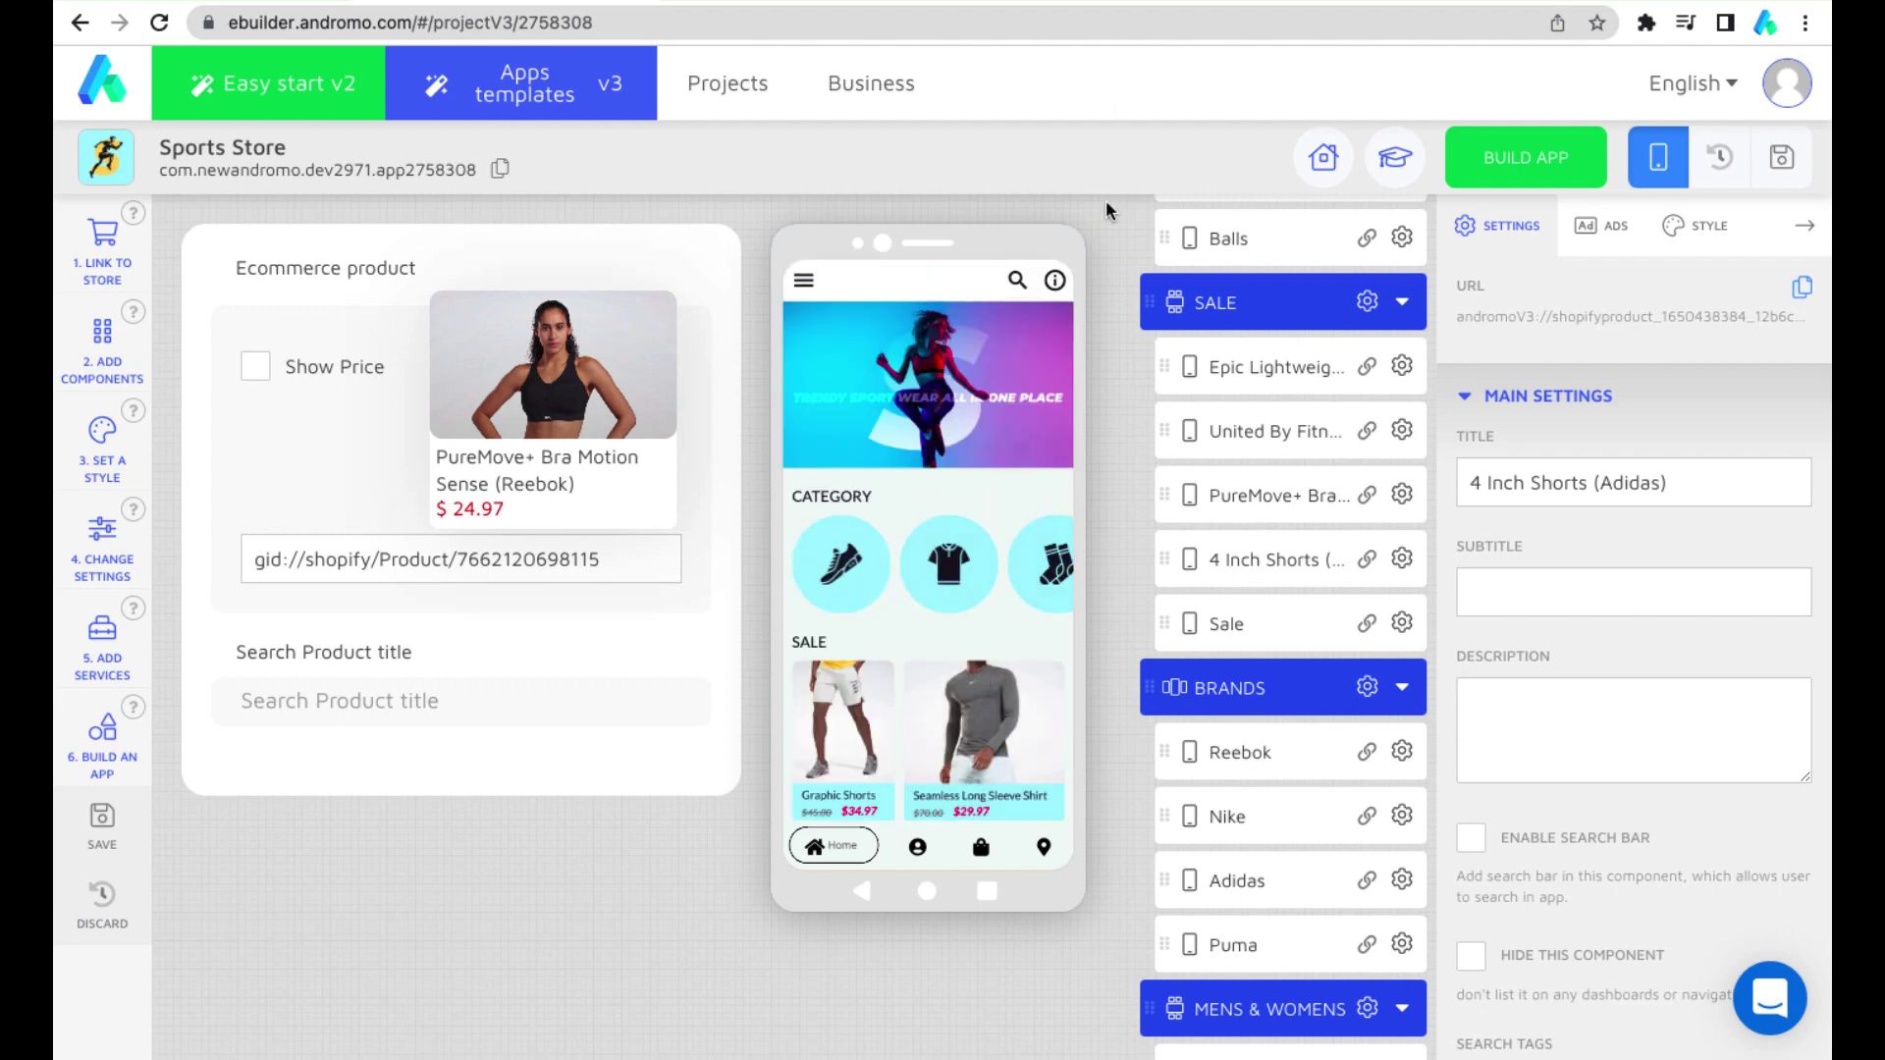